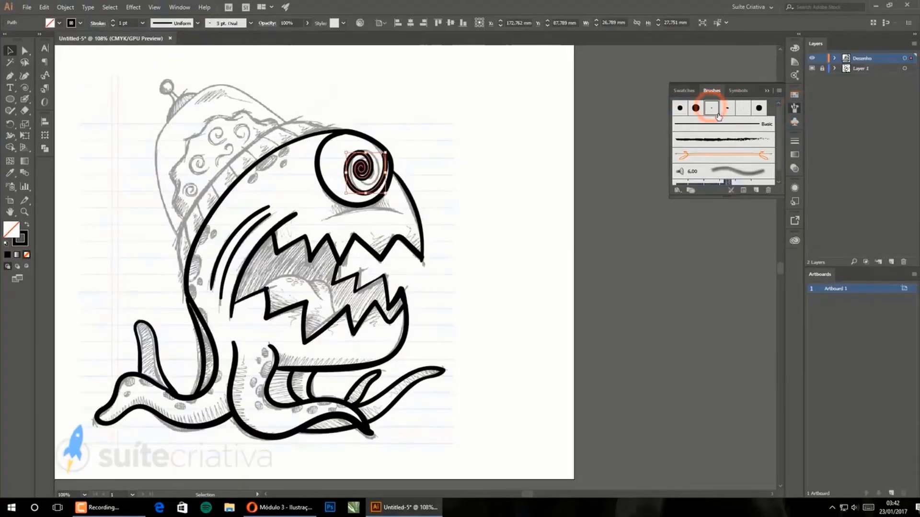
{"action": "left_click", "coordinate": [771, 7]}
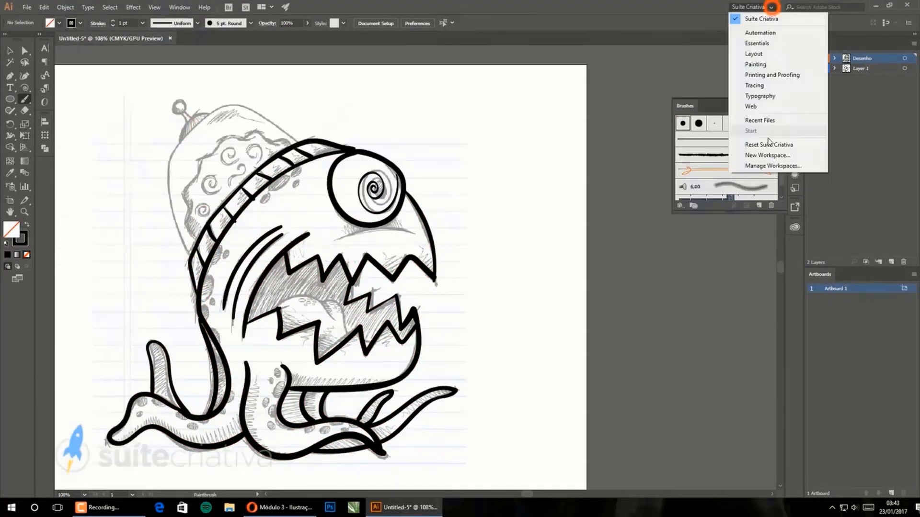
{"action": "left_click", "coordinate": [768, 142]}
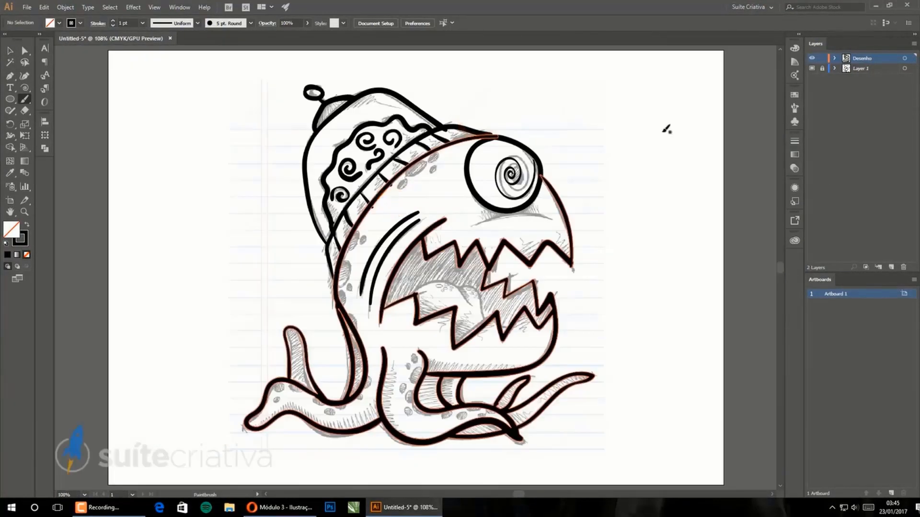
{"action": "left_click_drag", "start_coordinate": [546, 216], "coordinate": [474, 225]}
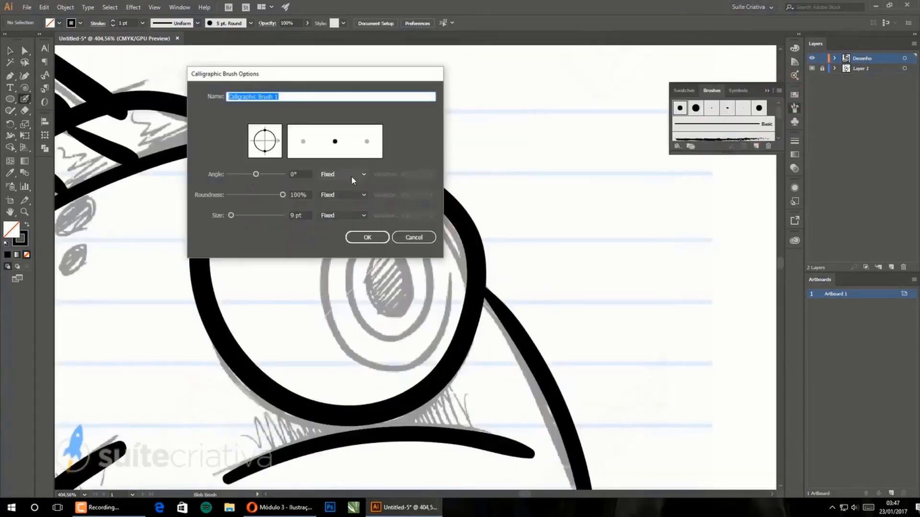
{"action": "left_click", "coordinate": [433, 205]}
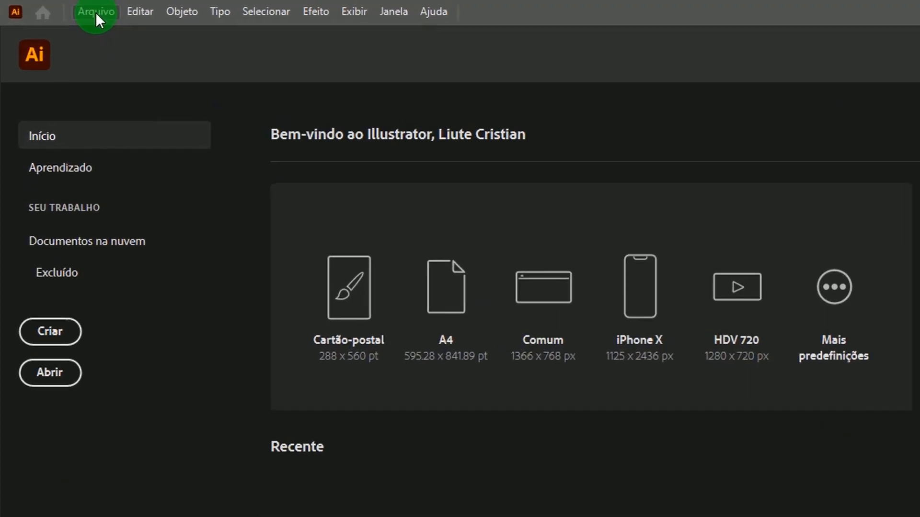
Create a new document from the recent Web-Grande preset, 1920 x 1080 px.
{"action": "left_click", "coordinate": [99, 10]}
{"action": "left_click", "coordinate": [119, 33]}
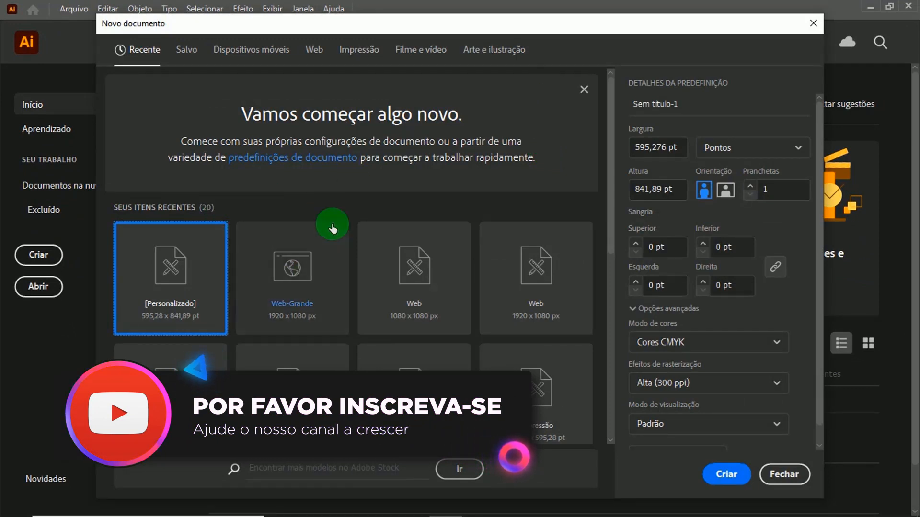
{"action": "left_click", "coordinate": [335, 291]}
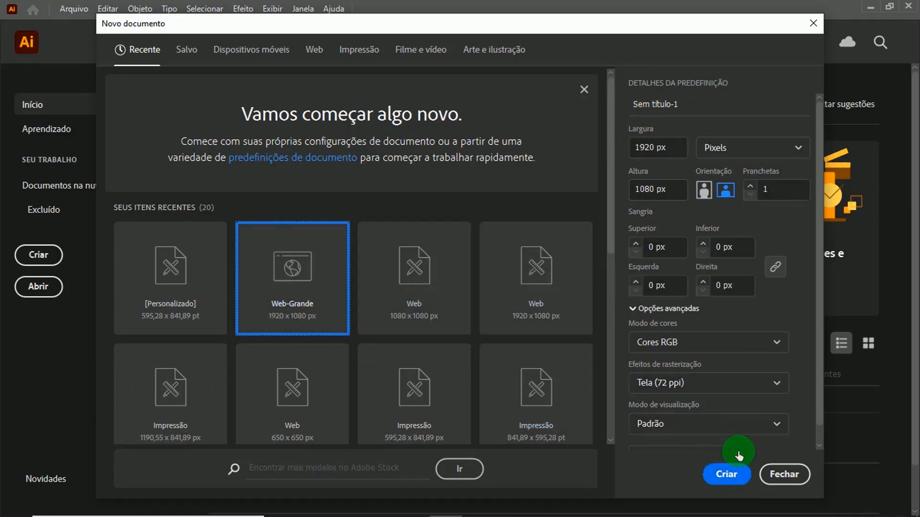
{"action": "left_click", "coordinate": [727, 475]}
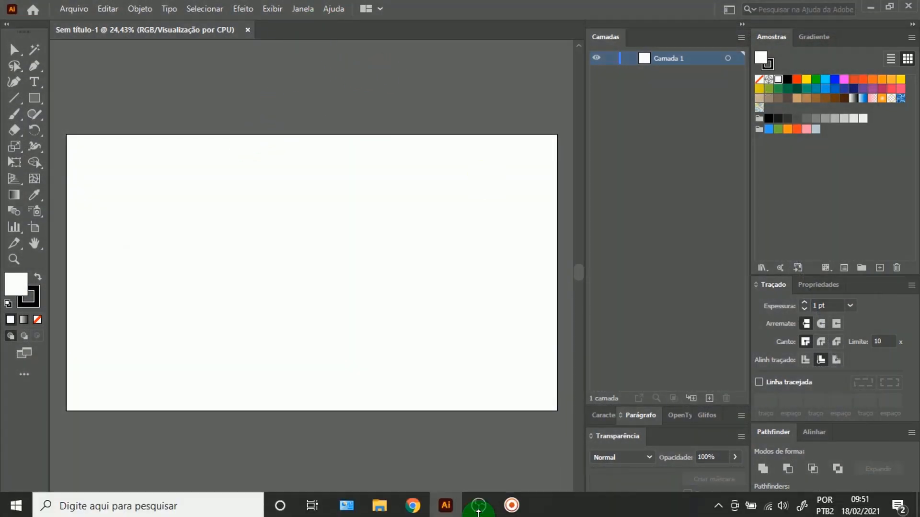
Place the Lettering image from the 08_Lettering com textura no Illustrator folder into the new document.
{"action": "left_click", "coordinate": [380, 503]}
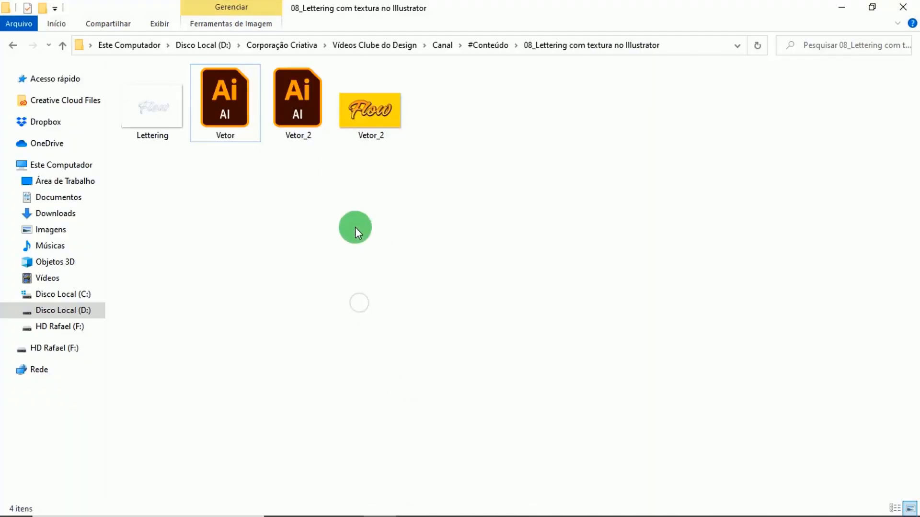
{"action": "left_click", "coordinate": [167, 115]}
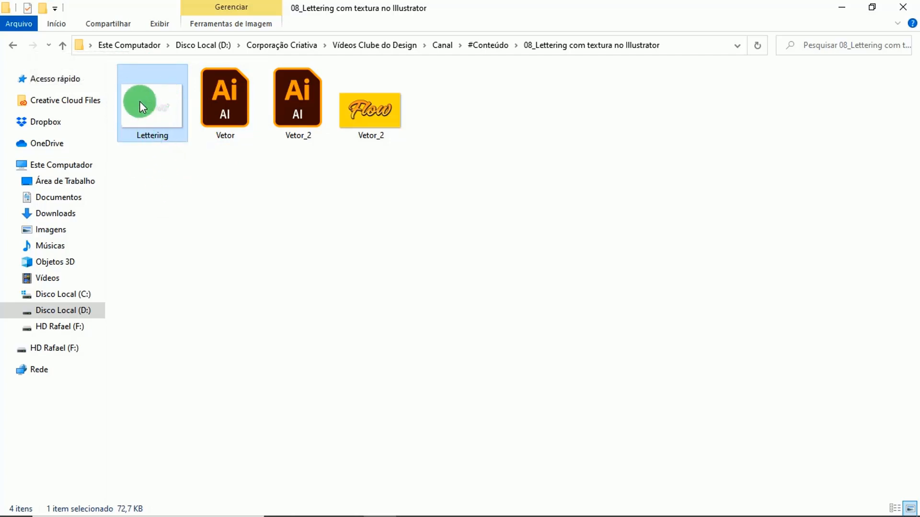
{"action": "mouse_move", "coordinate": [140, 102]}
{"action": "left_mouse_down"}
{"action": "mouse_move", "coordinate": [412, 234]}
{"action": "mouse_move", "coordinate": [503, 420]}
{"action": "mouse_move", "coordinate": [497, 513]}
{"action": "mouse_move", "coordinate": [480, 501]}
{"action": "mouse_move", "coordinate": [450, 506]}
{"action": "mouse_move", "coordinate": [426, 447]}
{"action": "mouse_move", "coordinate": [265, 296]}
{"action": "left_mouse_up"}
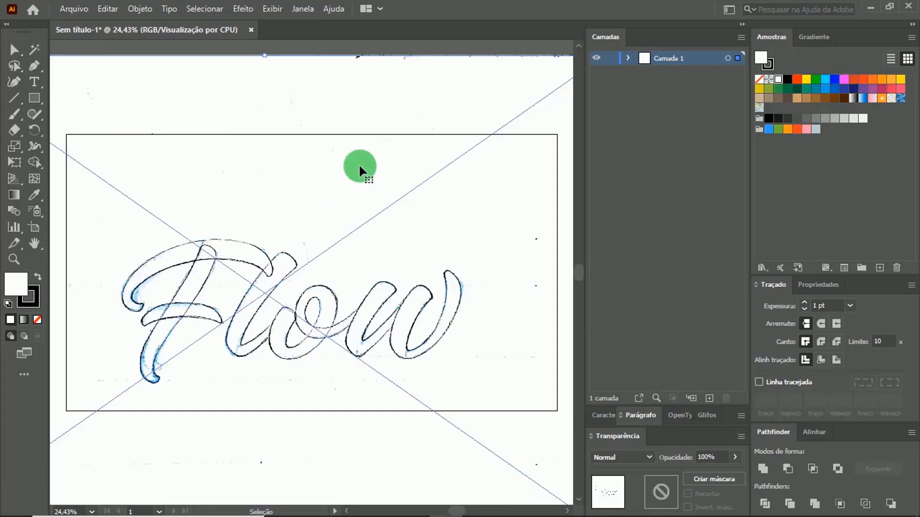
Move the placed lettering image so the word Flow sits roughly in the middle of the artboard.
{"action": "key", "text": "v"}
{"action": "left_click_drag", "start_coordinate": [373, 181], "coordinate": [326, 240]}
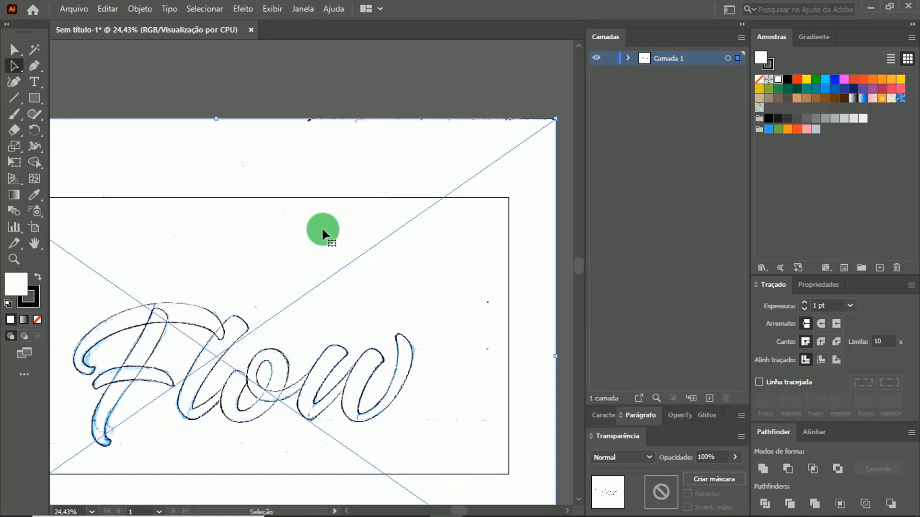
{"action": "left_click", "coordinate": [307, 91]}
{"action": "left_click", "coordinate": [337, 135]}
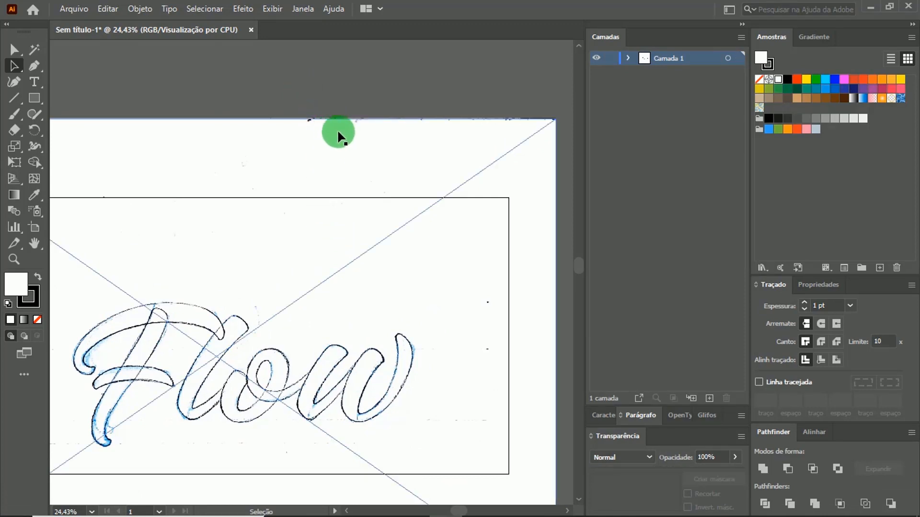
{"action": "key", "text": "ctrl+space"}
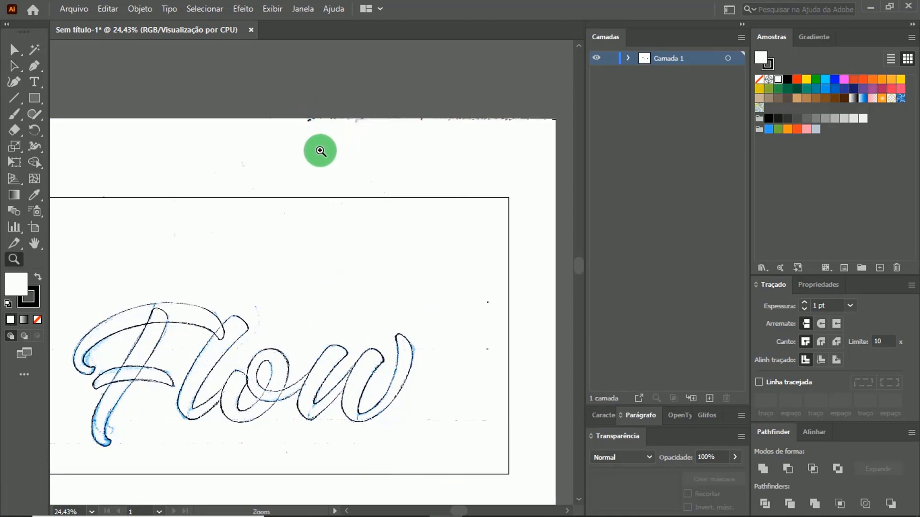
{"action": "key", "text": "alt"}
{"action": "key", "text": "alt"}
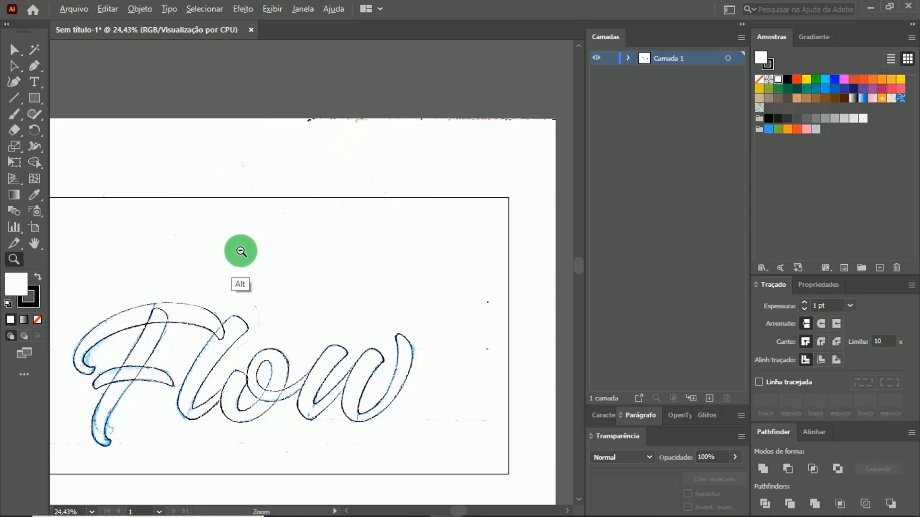
{"action": "left_click", "coordinate": [233, 274], "text": "alt"}
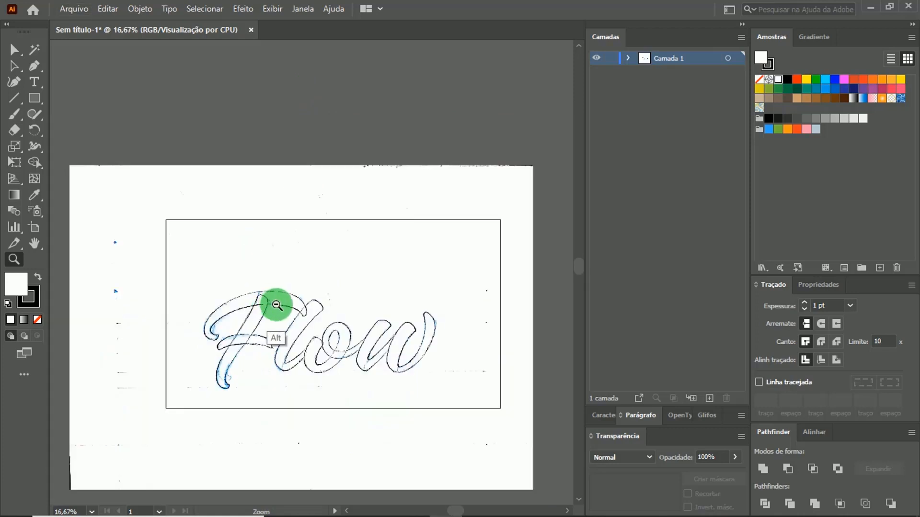
{"action": "key", "text": "space"}
{"action": "left_click_drag", "start_coordinate": [353, 249], "coordinate": [335, 249]}
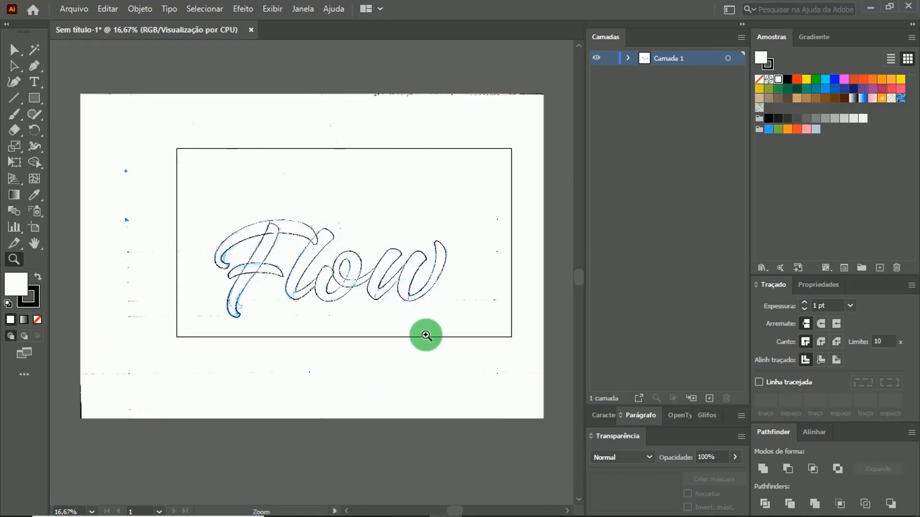
{"action": "key", "text": "a"}
{"action": "left_click", "coordinate": [355, 189]}
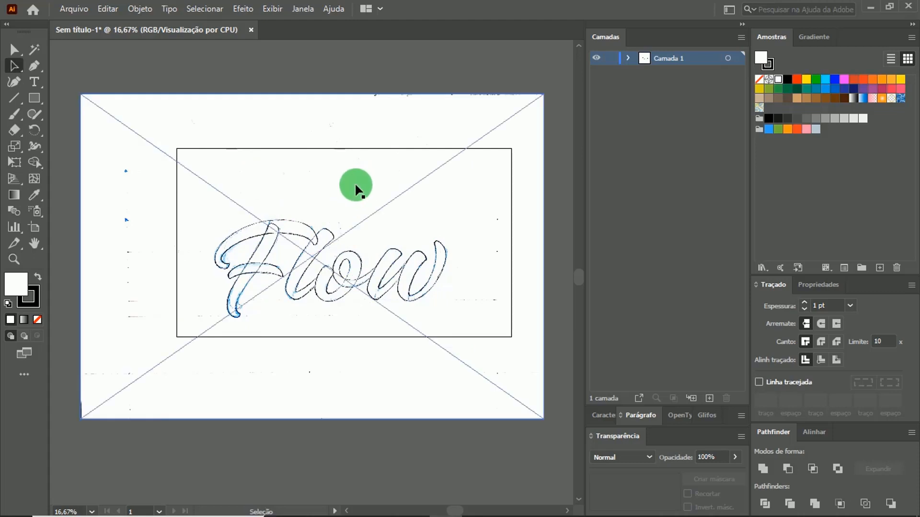
{"action": "mouse_move", "coordinate": [320, 273]}
{"action": "left_mouse_down"}
{"action": "mouse_move", "coordinate": [341, 238]}
{"action": "mouse_move", "coordinate": [347, 247]}
{"action": "left_mouse_up"}
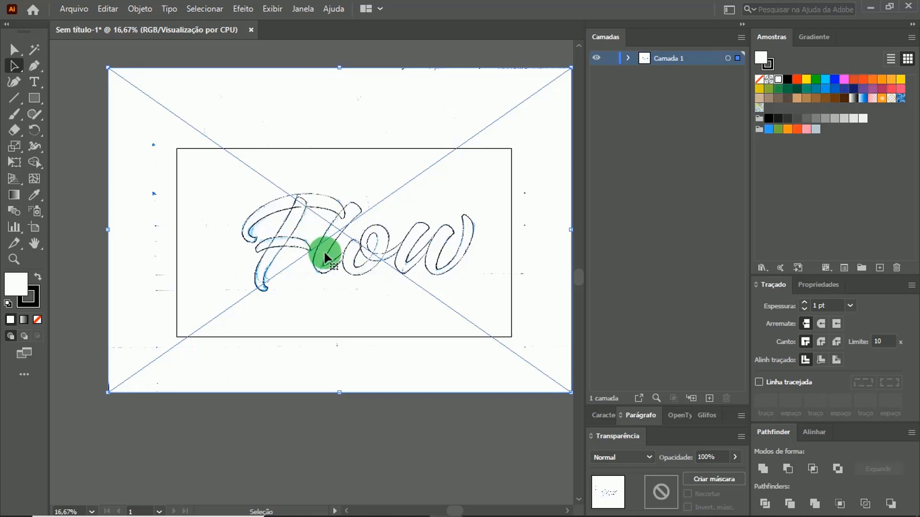
{"action": "left_click_drag", "start_coordinate": [329, 252], "coordinate": [311, 257]}
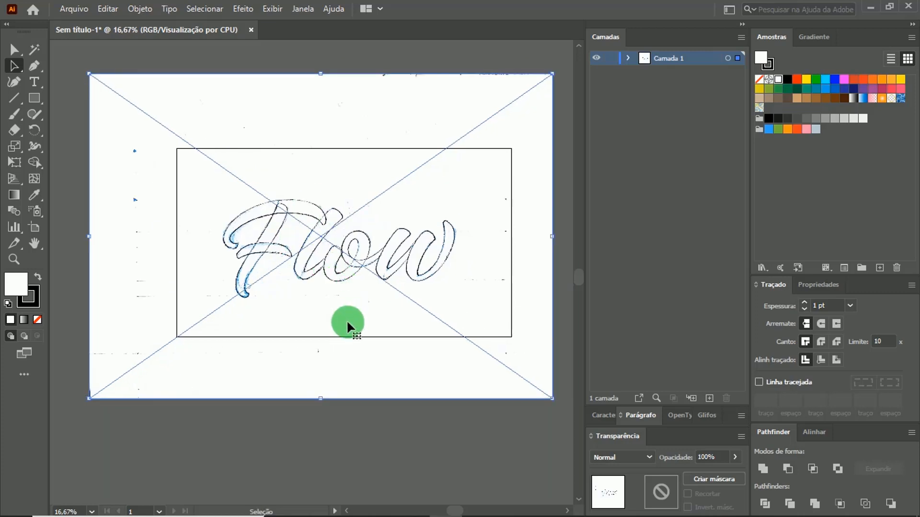
Fine-tune the lettering image's position slightly to the right to centre Flow on the artboard, then deselect it.
{"action": "key", "text": "Right"}
{"action": "key", "text": "Right"}
{"action": "key", "text": "Right"}
{"action": "key", "text": "Right"}
{"action": "key", "text": "Right"}
{"action": "key", "text": "Right"}
{"action": "key", "text": "Right"}
{"action": "key", "text": "Right"}
{"action": "key", "text": "Right"}
{"action": "key", "text": "Right"}
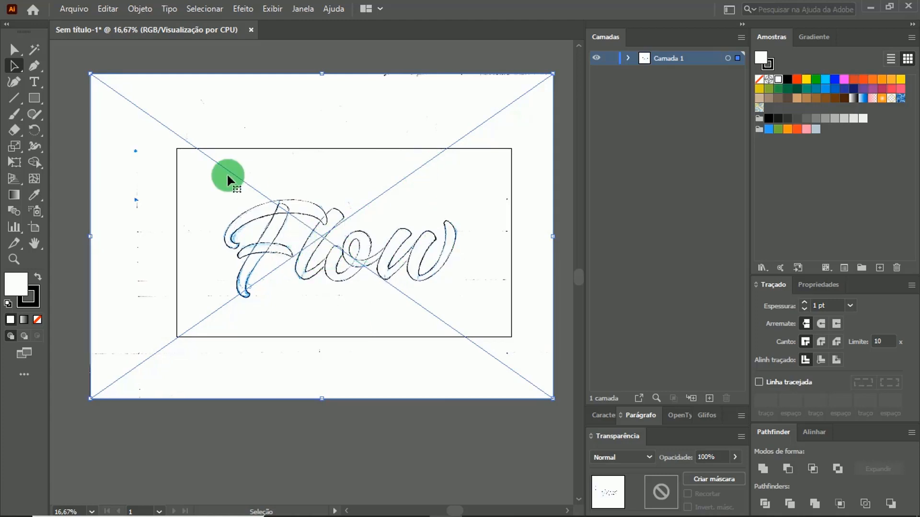
{"action": "mouse_move", "coordinate": [335, 250]}
{"action": "left_mouse_down"}
{"action": "mouse_move", "coordinate": [305, 236]}
{"action": "mouse_move", "coordinate": [318, 267]}
{"action": "mouse_move", "coordinate": [345, 258]}
{"action": "mouse_move", "coordinate": [325, 272]}
{"action": "mouse_move", "coordinate": [341, 254]}
{"action": "mouse_move", "coordinate": [358, 281]}
{"action": "mouse_move", "coordinate": [317, 243]}
{"action": "mouse_move", "coordinate": [370, 277]}
{"action": "mouse_move", "coordinate": [338, 258]}
{"action": "mouse_move", "coordinate": [344, 254]}
{"action": "mouse_move", "coordinate": [349, 264]}
{"action": "left_mouse_up"}
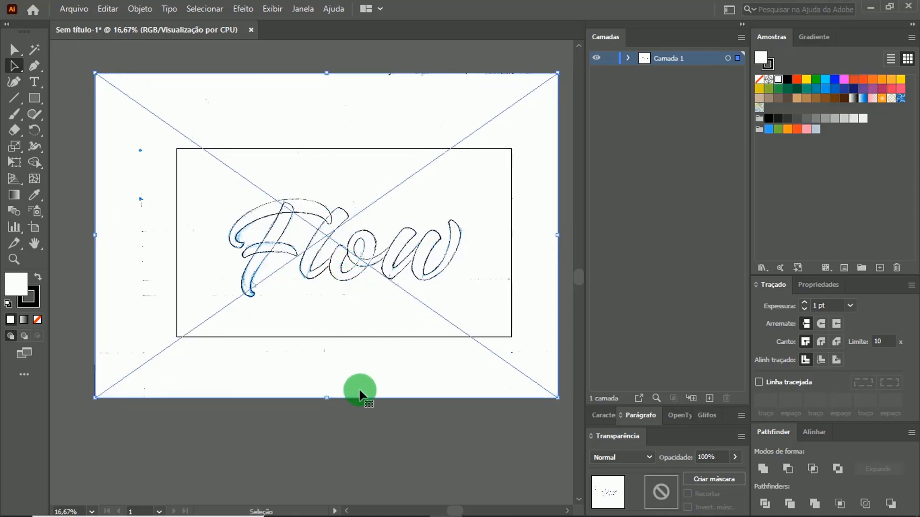
{"action": "left_click", "coordinate": [367, 406]}
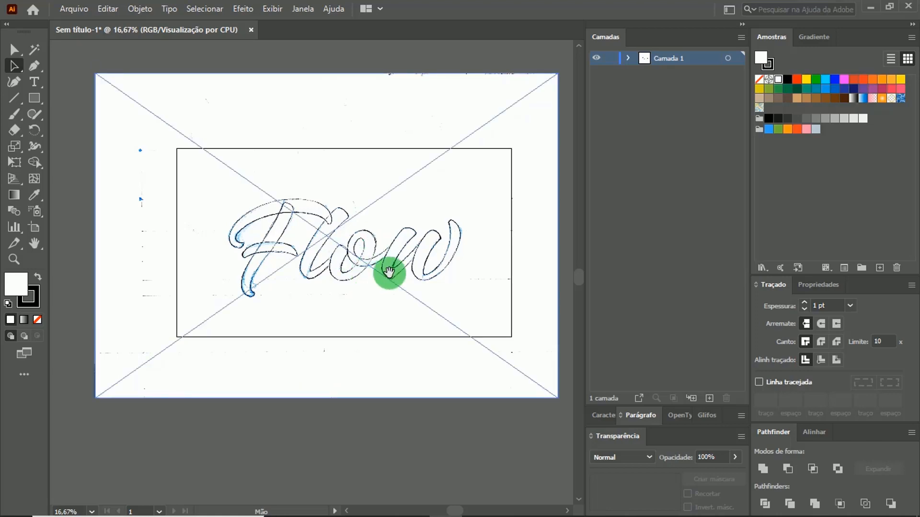
Draw a rectangle of about 1921 x 1080 px over the lettering image, matching the artboard from corner to corner.
{"action": "left_click_drag", "start_coordinate": [407, 248], "coordinate": [386, 256]}
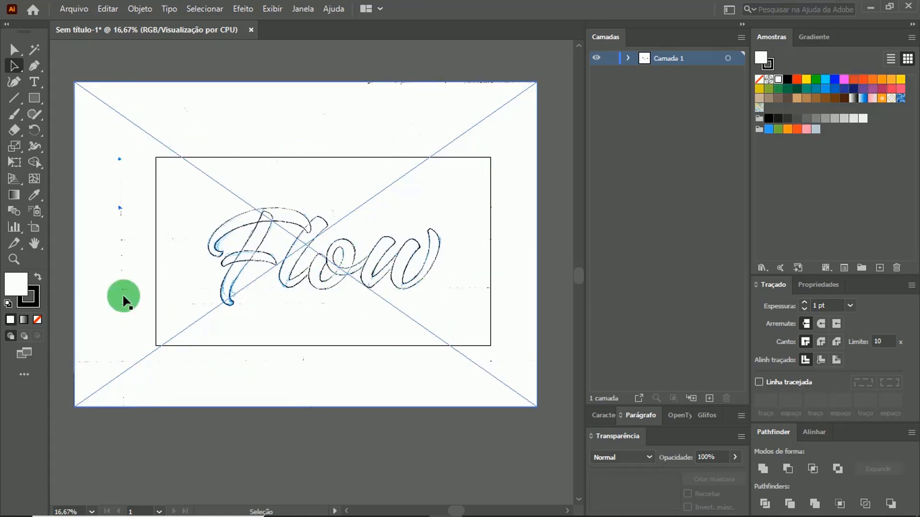
{"action": "left_click", "coordinate": [69, 167]}
{"action": "left_click", "coordinate": [208, 122]}
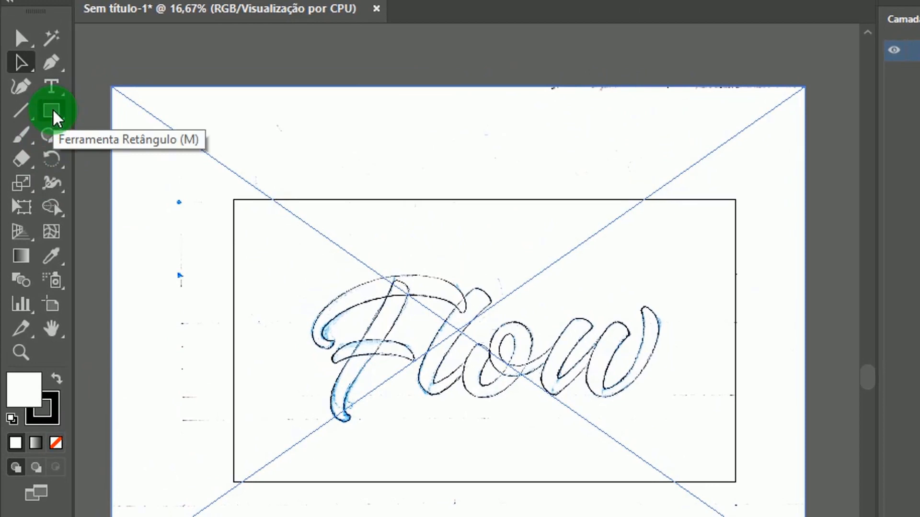
{"action": "left_click", "coordinate": [52, 111]}
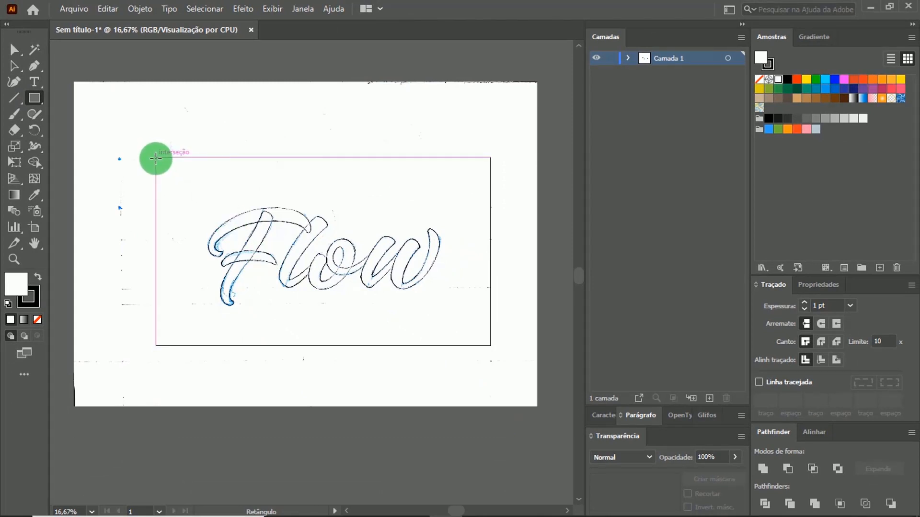
{"action": "left_click_drag", "start_coordinate": [155, 158], "coordinate": [490, 345]}
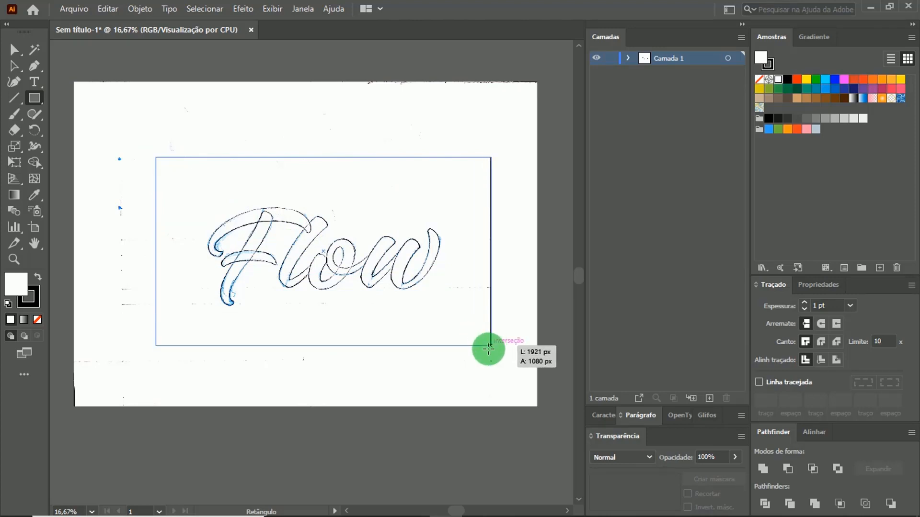
{"action": "left_click_drag", "start_coordinate": [489, 349], "coordinate": [491, 346]}
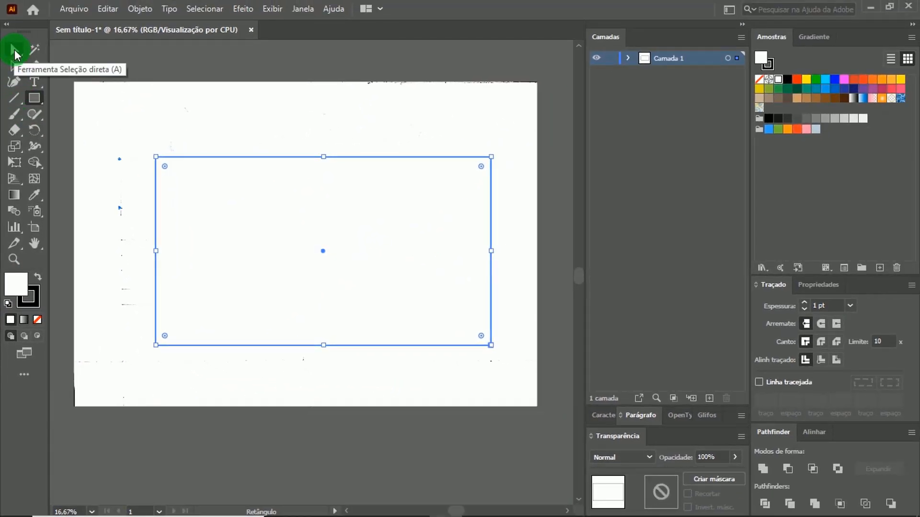
Select the rectangle together with the lettering image and create a clipping mask that crops the image to the artboard.
{"action": "left_click", "coordinate": [14, 52]}
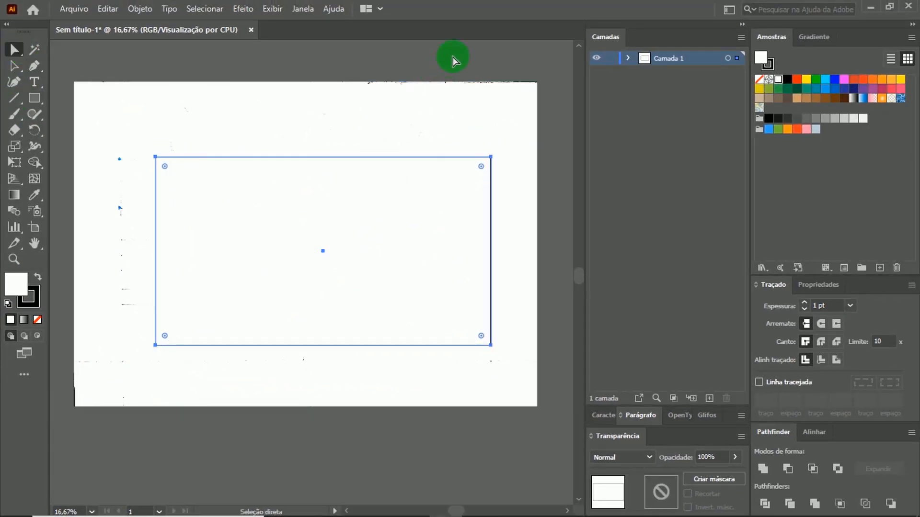
{"action": "left_click_drag", "start_coordinate": [453, 56], "coordinate": [302, 254]}
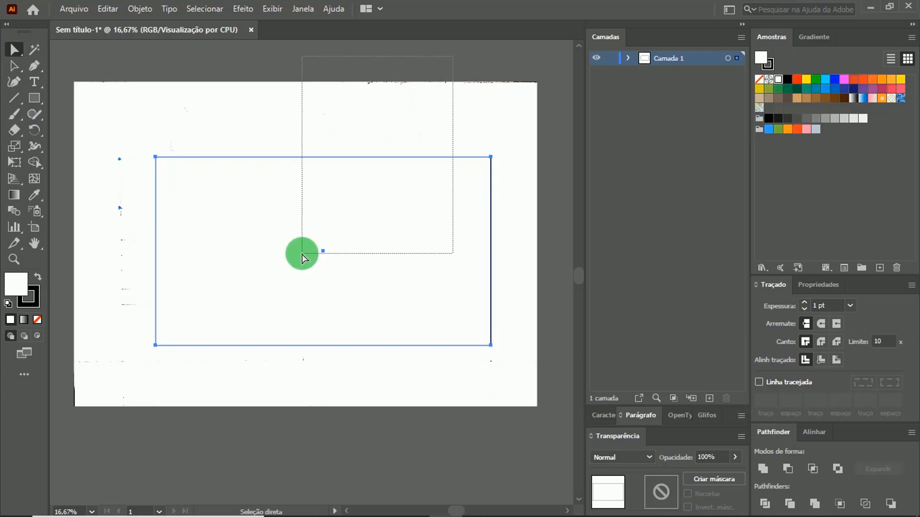
{"action": "left_click_drag", "start_coordinate": [302, 254], "coordinate": [302, 254]}
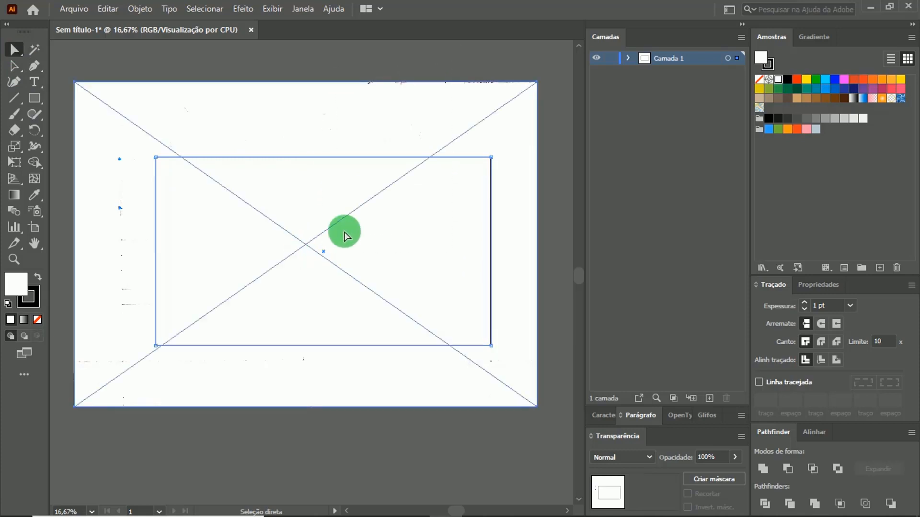
{"action": "right_click", "coordinate": [378, 224]}
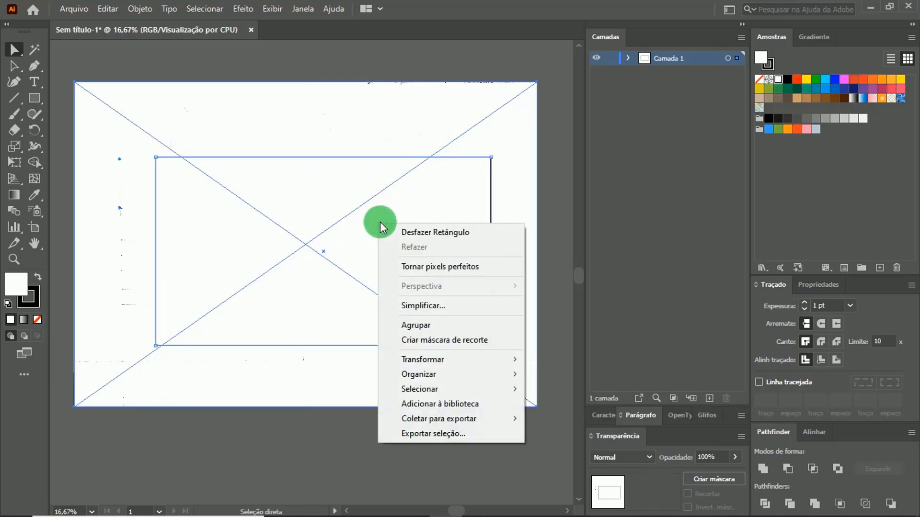
{"action": "left_click", "coordinate": [446, 341]}
{"action": "left_click", "coordinate": [318, 118]}
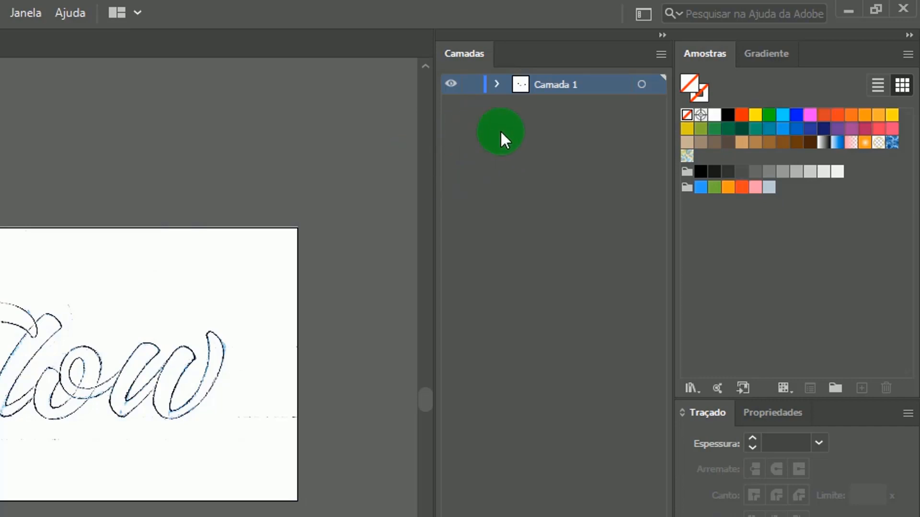
Rename the layer Camada 1 as Sketch.
{"action": "double_click", "coordinate": [545, 84]}
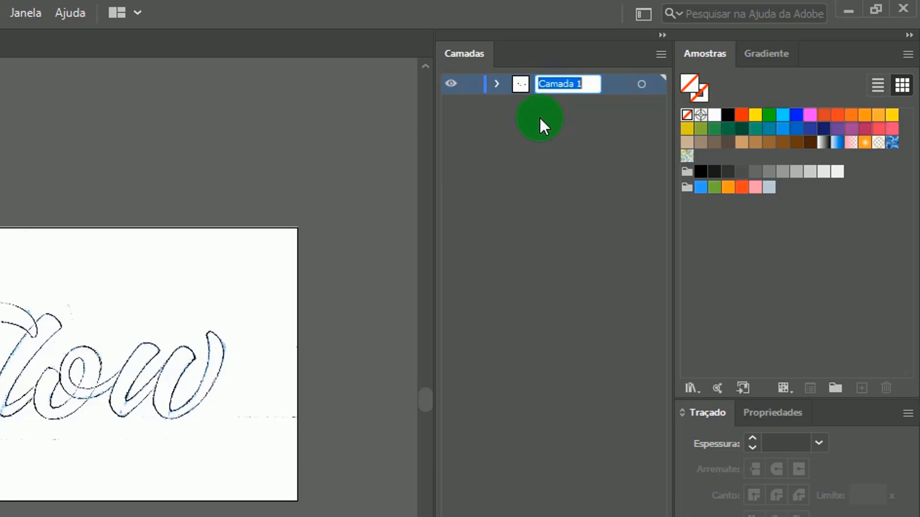
{"action": "type", "text": "Ske"}
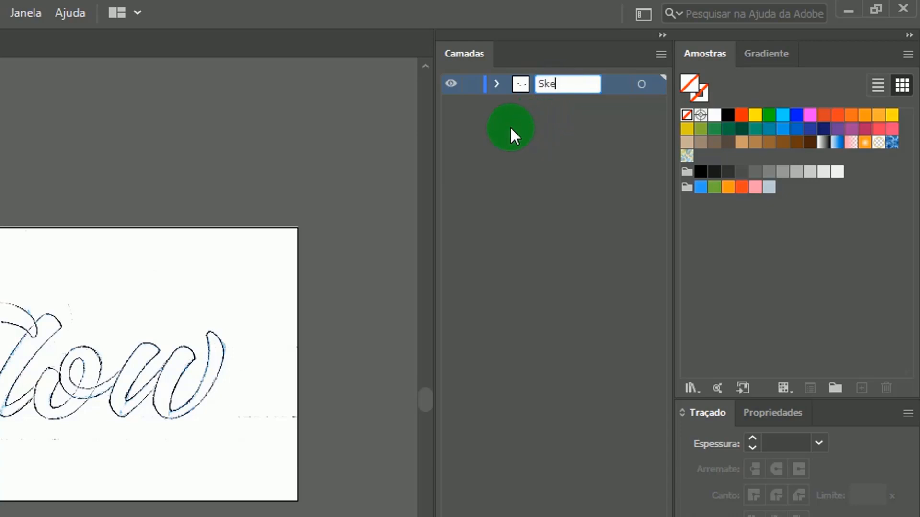
{"action": "type", "text": "tch"}
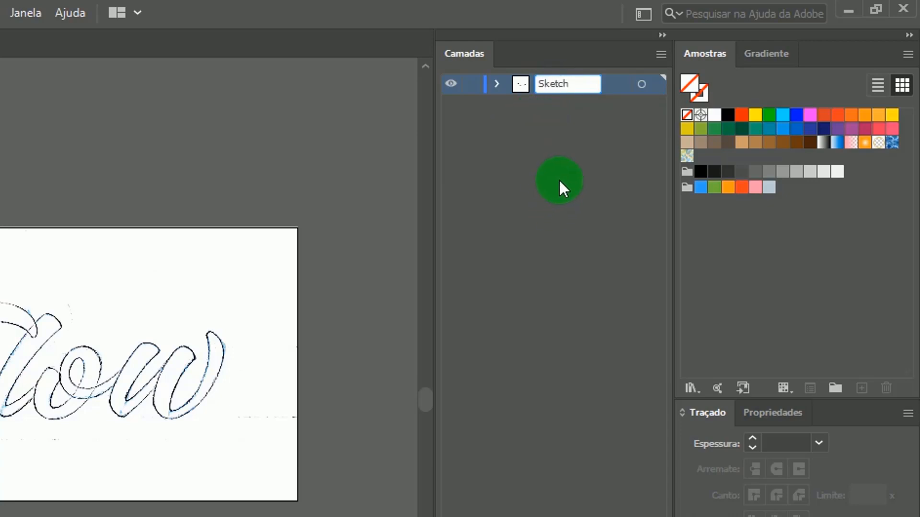
Select the clipped Flow lettering image, lower its opacity to 8%, and deselect it.
{"action": "key", "text": "Return"}
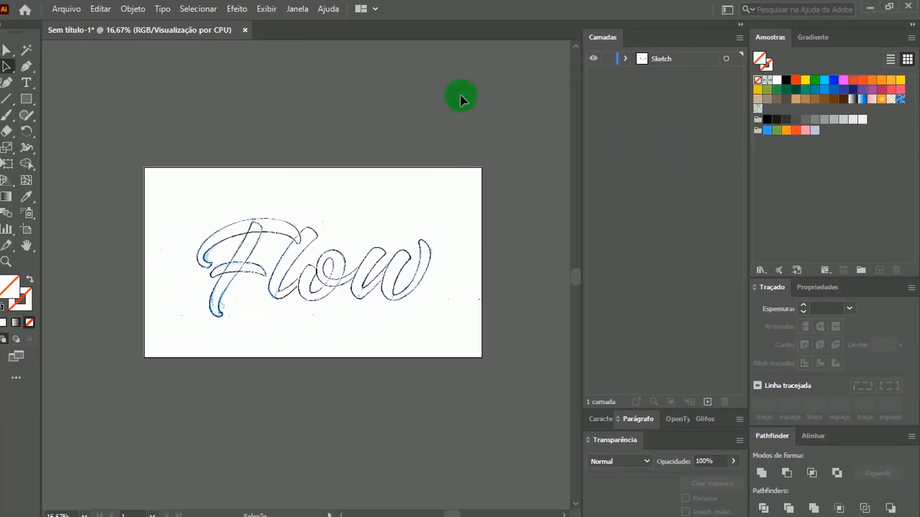
{"action": "left_click", "coordinate": [312, 319]}
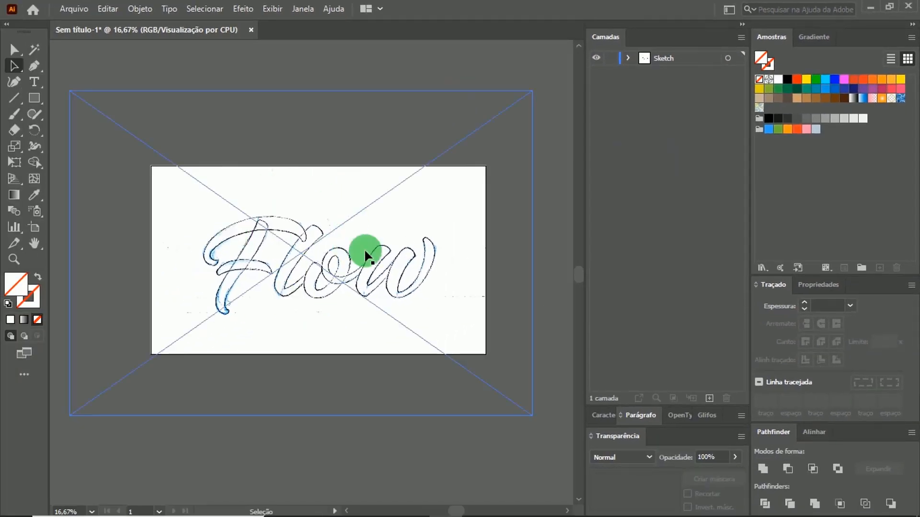
{"action": "left_click", "coordinate": [496, 187]}
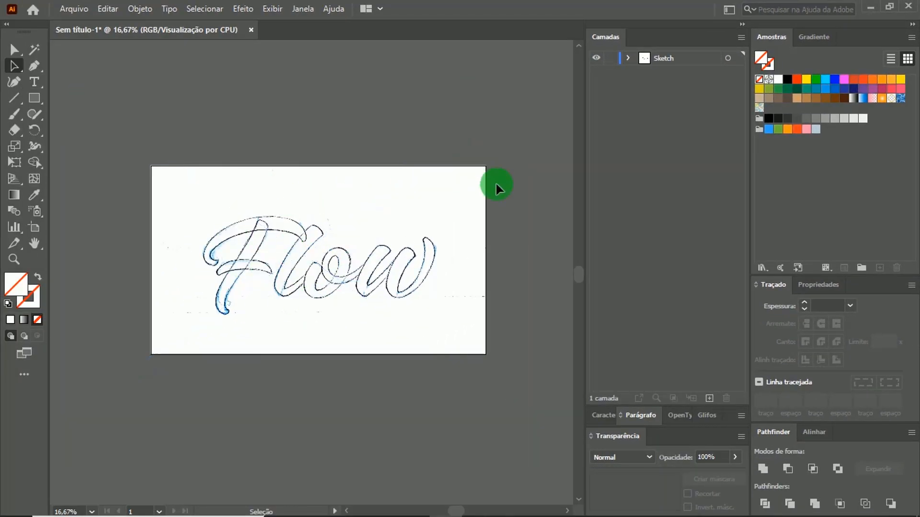
{"action": "mouse_move", "coordinate": [514, 160]}
{"action": "left_mouse_down"}
{"action": "mouse_move", "coordinate": [319, 277]}
{"action": "mouse_move", "coordinate": [352, 299]}
{"action": "left_mouse_up"}
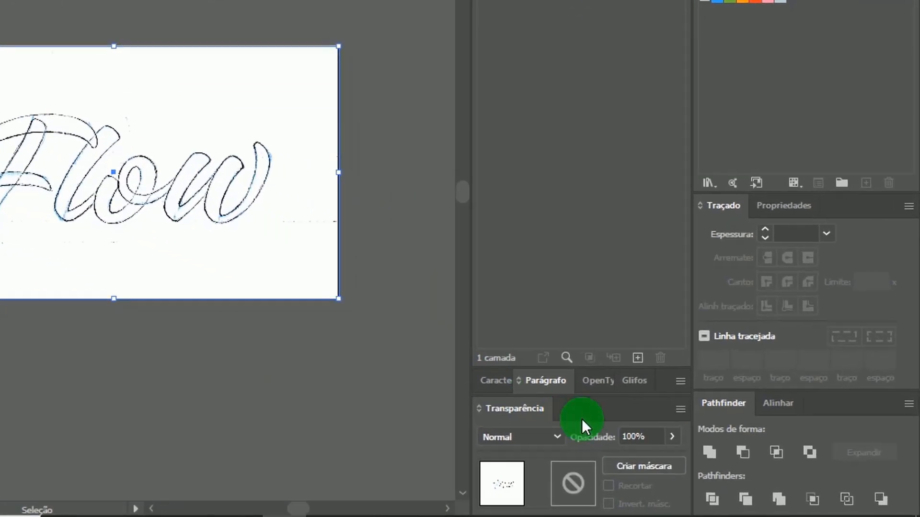
{"action": "left_click", "coordinate": [658, 431]}
{"action": "left_click_drag", "start_coordinate": [622, 451], "coordinate": [596, 454]}
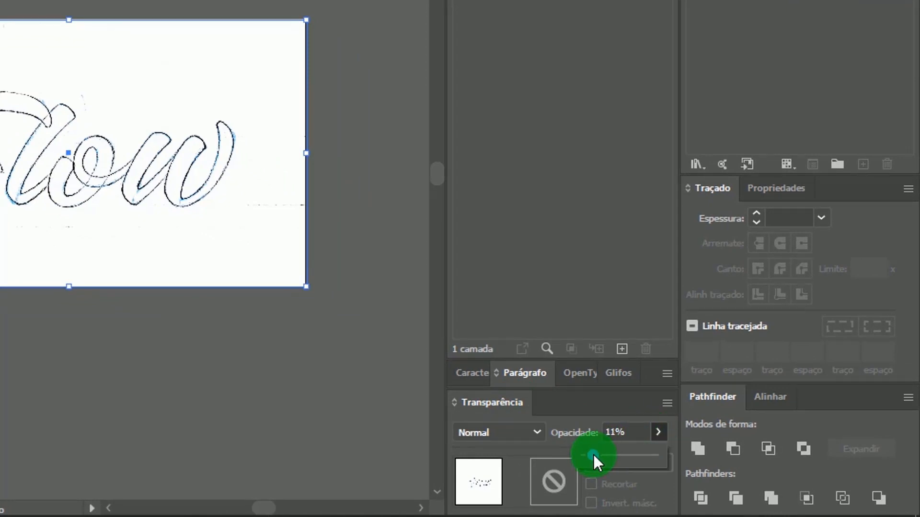
{"action": "left_click_drag", "start_coordinate": [594, 456], "coordinate": [589, 456]}
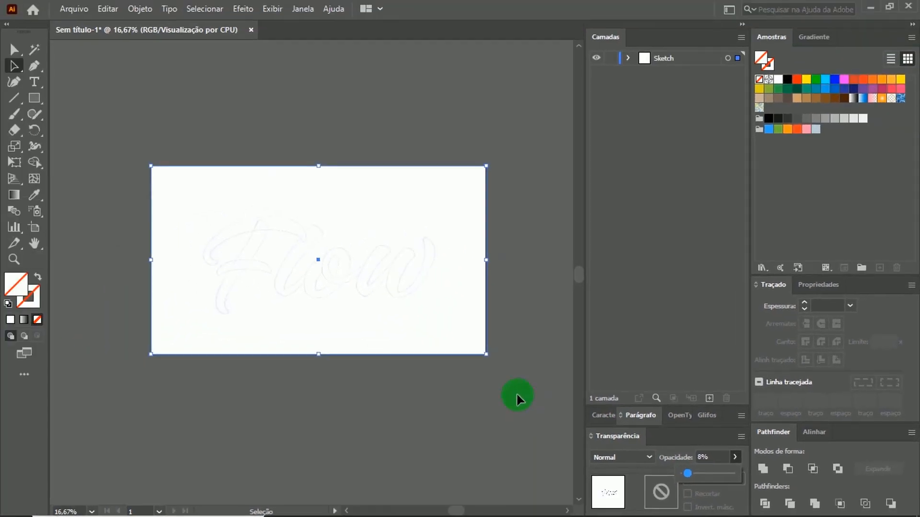
{"action": "left_click", "coordinate": [516, 395]}
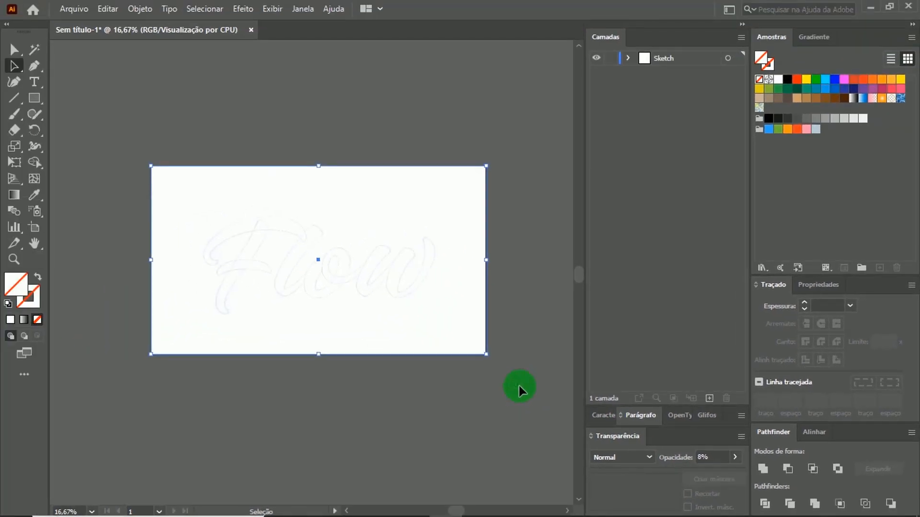
Examine the faded Flow sketch up close and as a whole to check that its outlines remain traceable.
{"action": "key", "text": "z"}
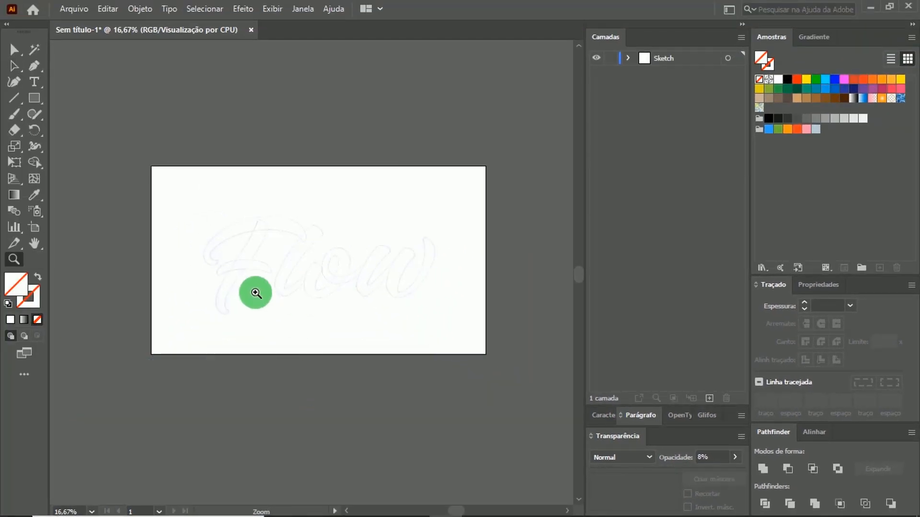
{"action": "left_click", "coordinate": [253, 293]}
{"action": "left_click", "coordinate": [344, 306]}
{"action": "left_click", "coordinate": [288, 316]}
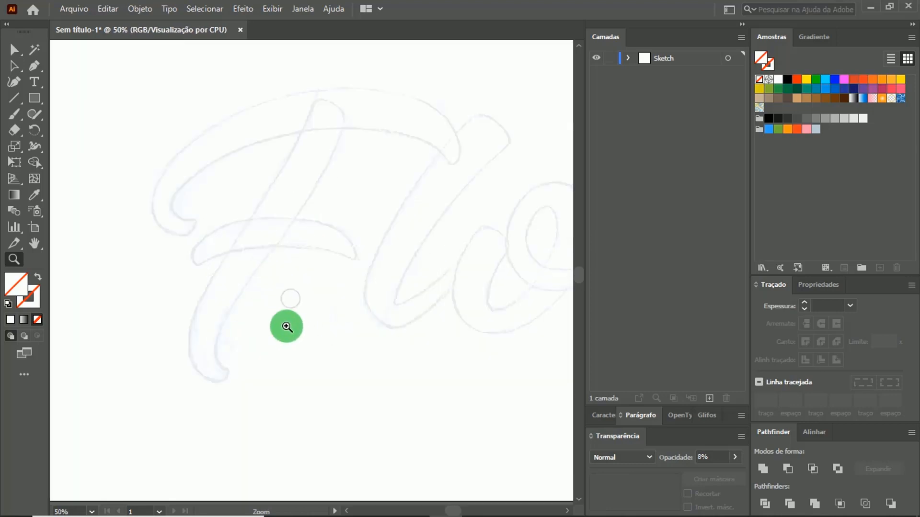
{"action": "left_click_drag", "start_coordinate": [425, 264], "coordinate": [341, 267]}
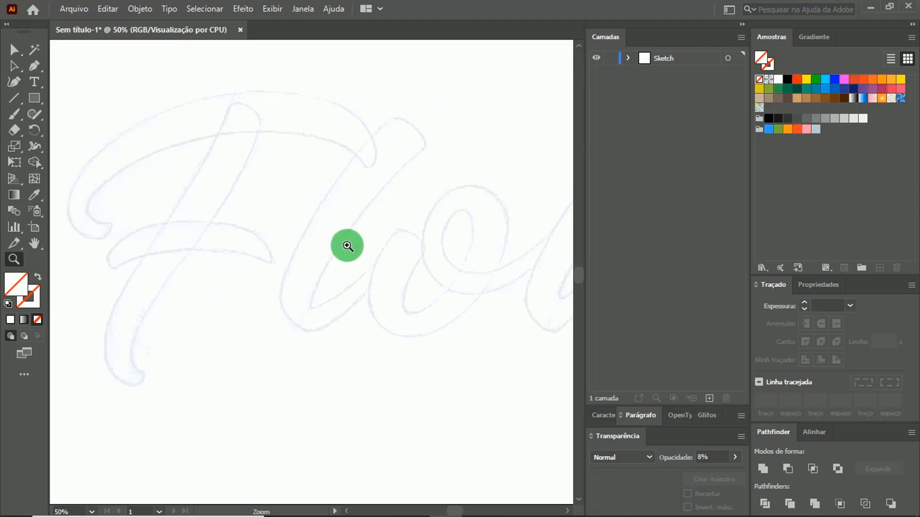
{"action": "left_click", "coordinate": [361, 267], "text": "alt"}
{"action": "left_click", "coordinate": [371, 273], "text": "alt"}
{"action": "left_click_drag", "start_coordinate": [289, 297], "coordinate": [323, 293]}
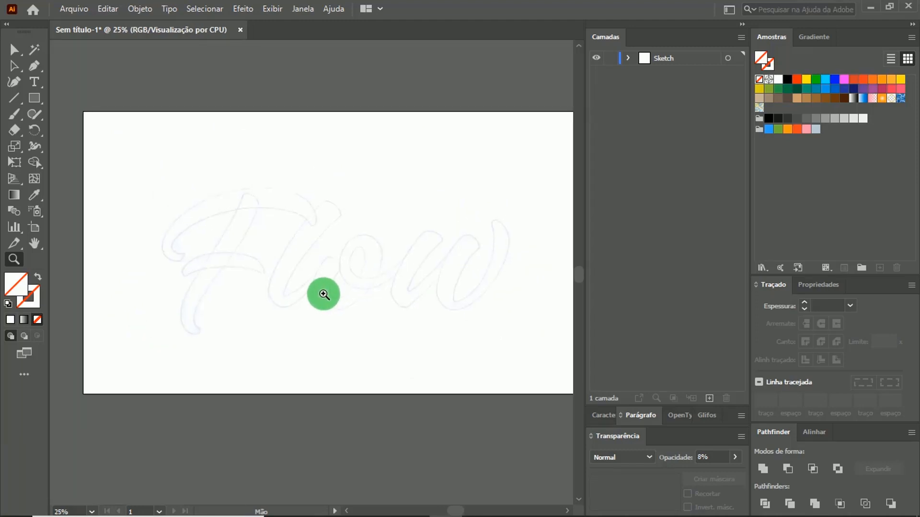
{"action": "left_click", "coordinate": [343, 281], "text": "alt"}
Lock the Sketch layer and create a new layer above it.
{"action": "key", "text": "a"}
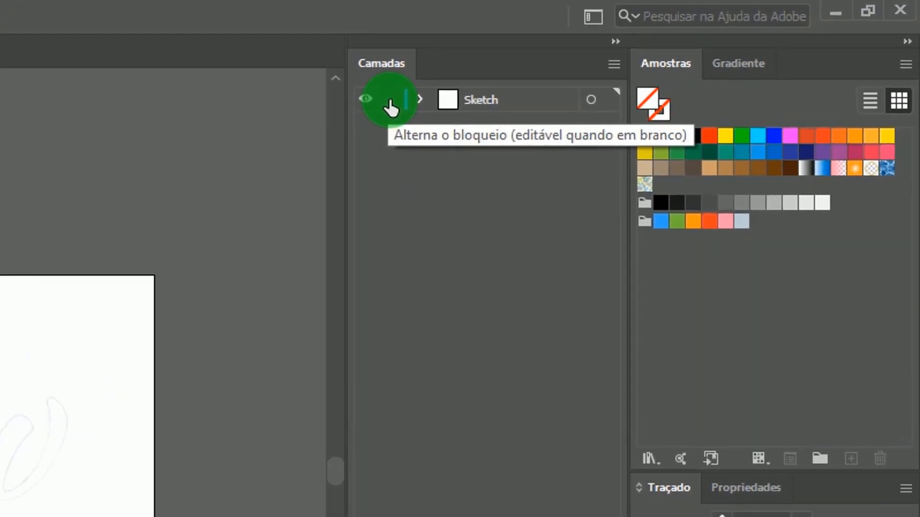
{"action": "left_click", "coordinate": [391, 103]}
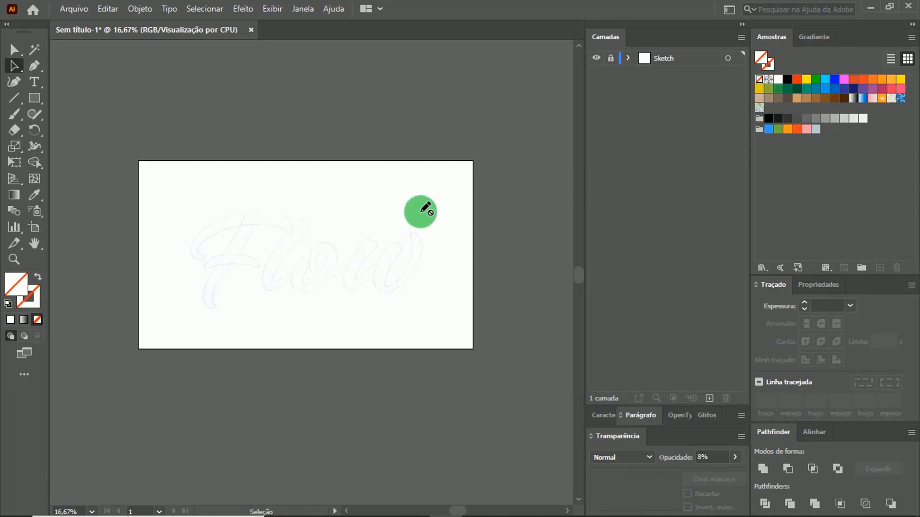
{"action": "left_click", "coordinate": [672, 58]}
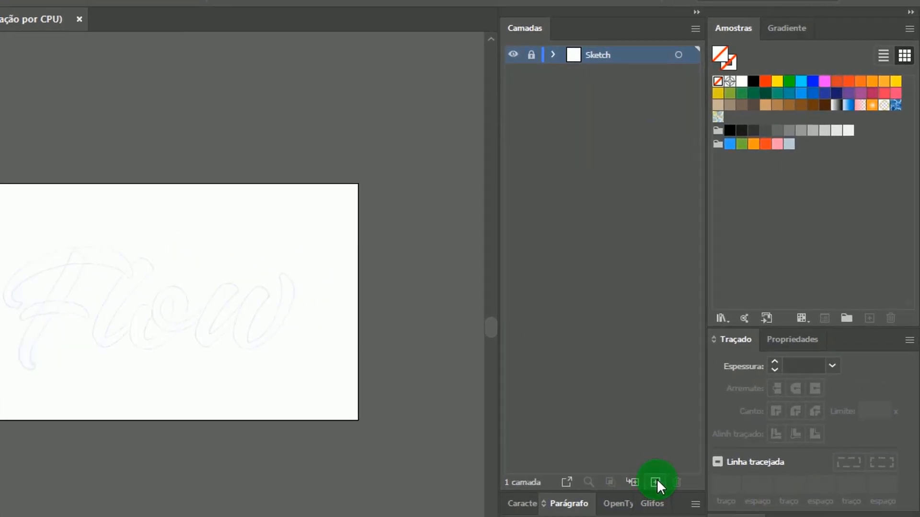
{"action": "left_click", "coordinate": [656, 482]}
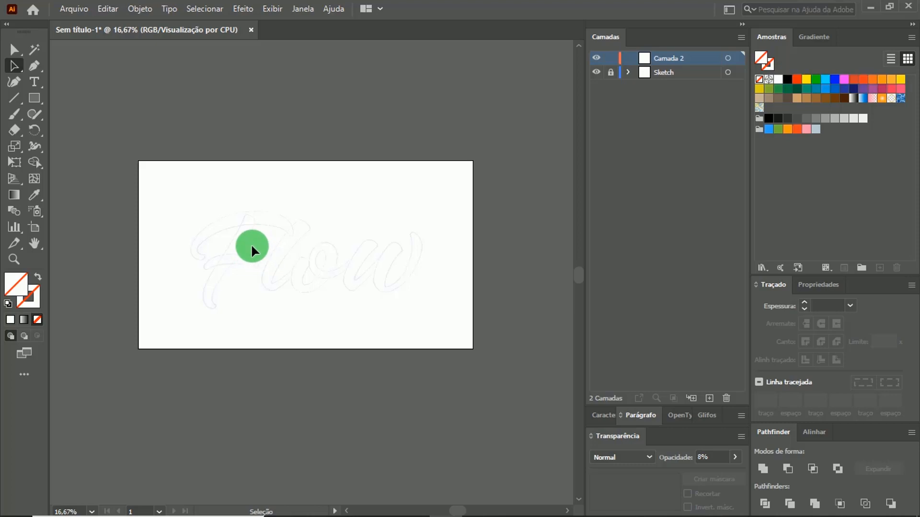
Prepare the Pen tool for tracing the letter F with a red stroke of 0.25 pt weight.
{"action": "key", "text": "z"}
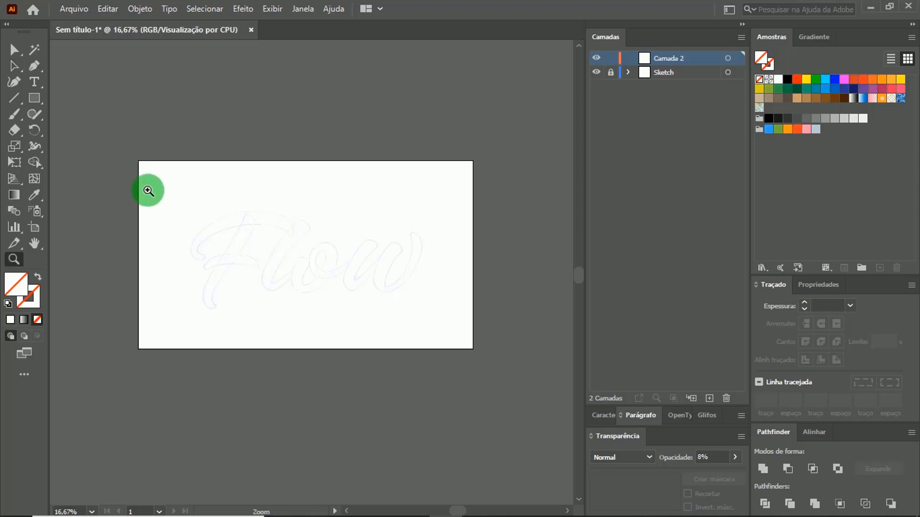
{"action": "left_click_drag", "start_coordinate": [148, 189], "coordinate": [320, 318]}
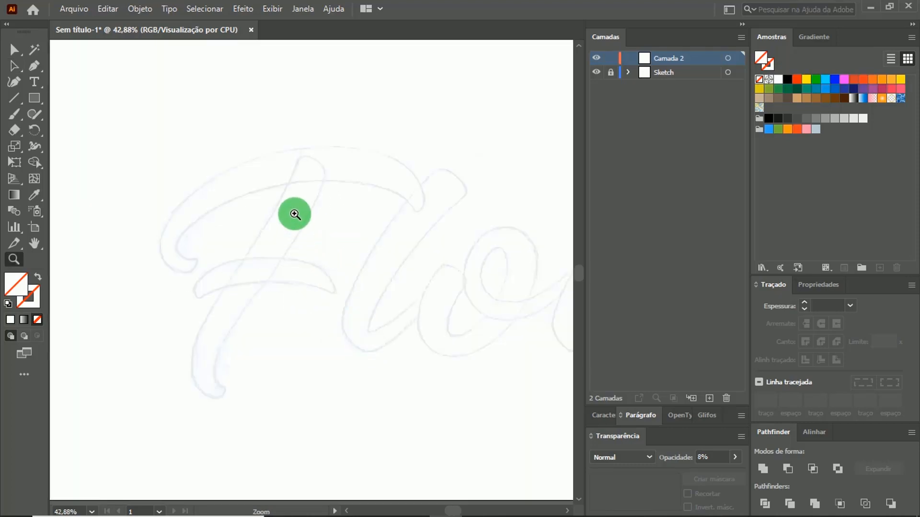
{"action": "left_click", "coordinate": [286, 213]}
{"action": "left_click_drag", "start_coordinate": [343, 273], "coordinate": [327, 249]}
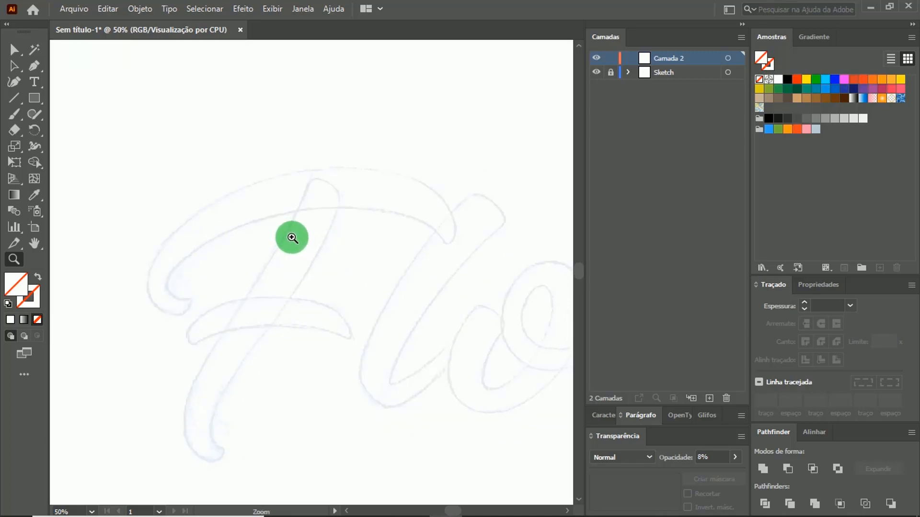
{"action": "key", "text": "p"}
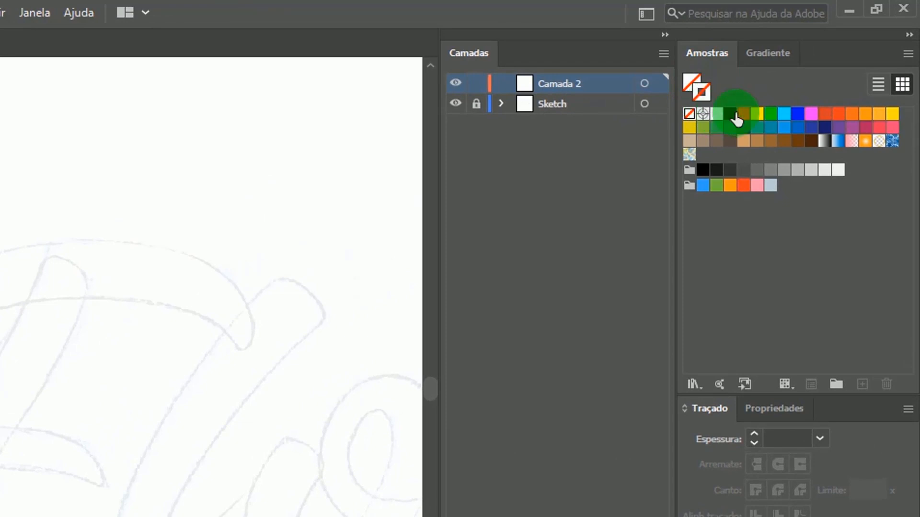
{"action": "left_click", "coordinate": [744, 115]}
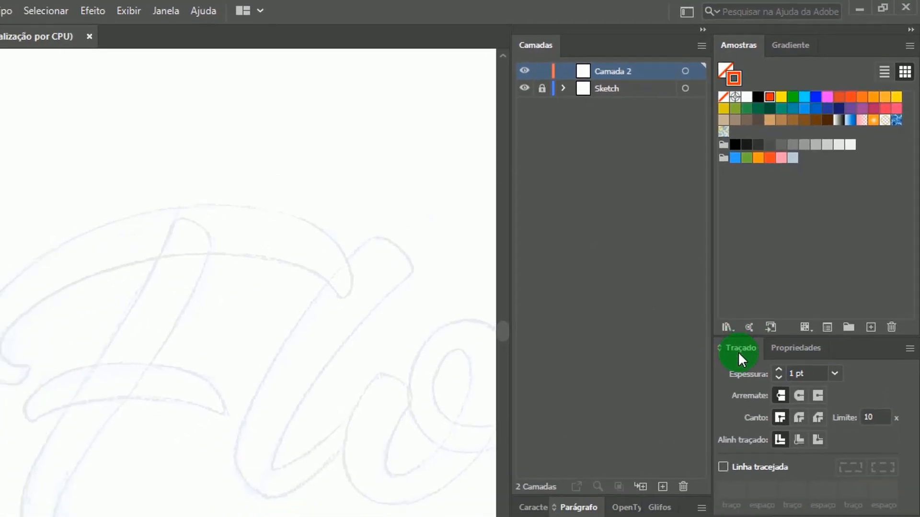
{"action": "left_click", "coordinate": [836, 372]}
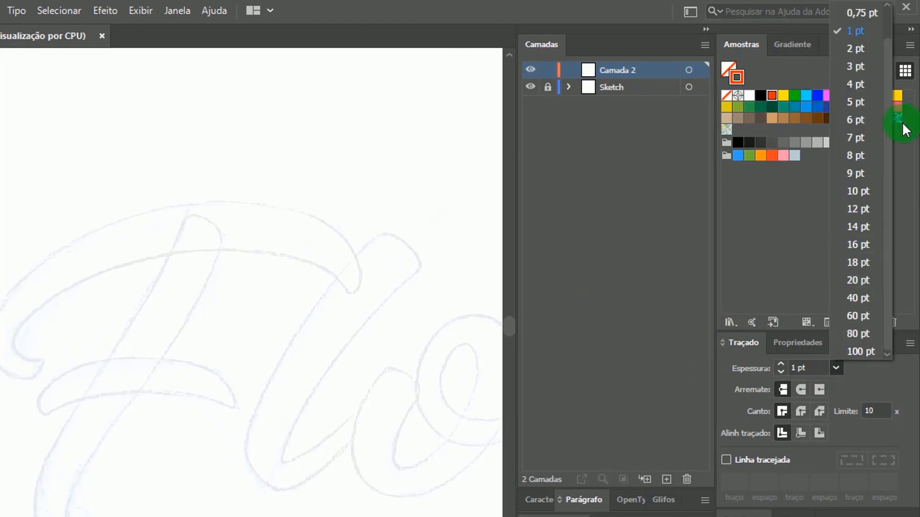
{"action": "scroll", "coordinate": [892, 70], "scroll_direction": "up", "scroll_amount": 2}
{"action": "left_click", "coordinate": [860, 9]}
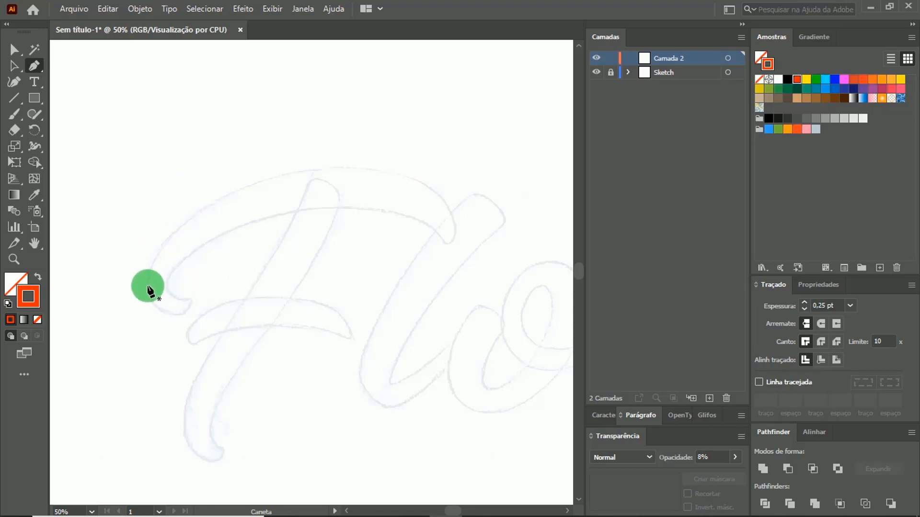
Trace the upper swash of the letter F as a closed Pen path, placing curved anchors along the sketch's outline.
{"action": "left_click_drag", "start_coordinate": [147, 286], "coordinate": [157, 258]}
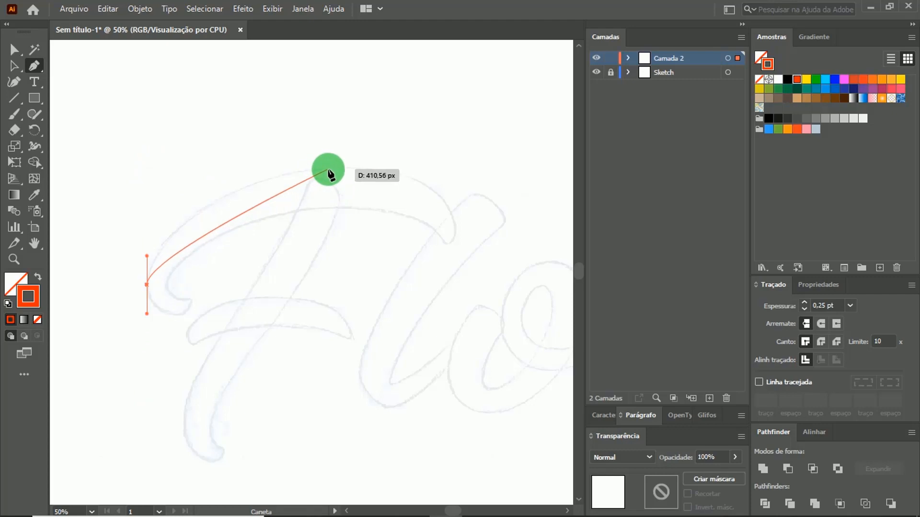
{"action": "left_click_drag", "start_coordinate": [329, 168], "coordinate": [441, 168]}
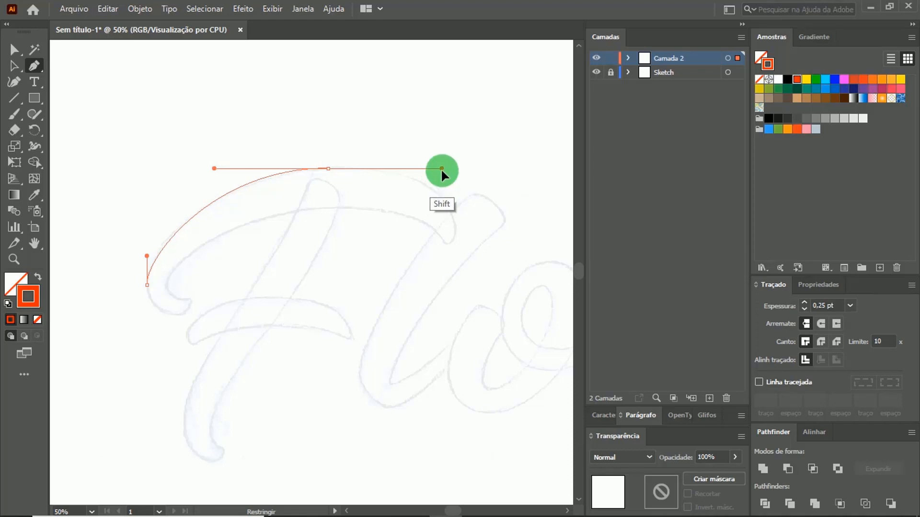
{"action": "left_click_drag", "start_coordinate": [441, 168], "coordinate": [385, 168]}
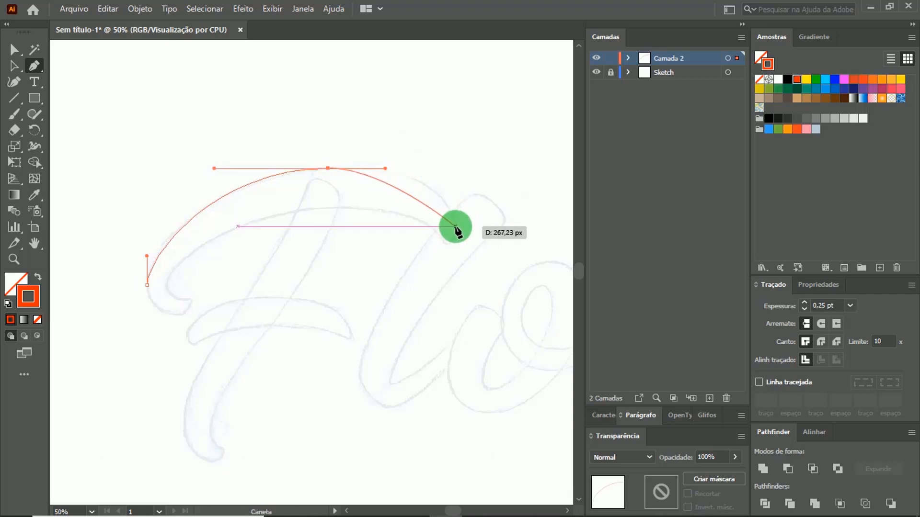
{"action": "left_click_drag", "start_coordinate": [455, 227], "coordinate": [443, 246]}
{"action": "left_click_drag", "start_coordinate": [355, 208], "coordinate": [282, 209]}
{"action": "left_click_drag", "start_coordinate": [169, 282], "coordinate": [168, 314]}
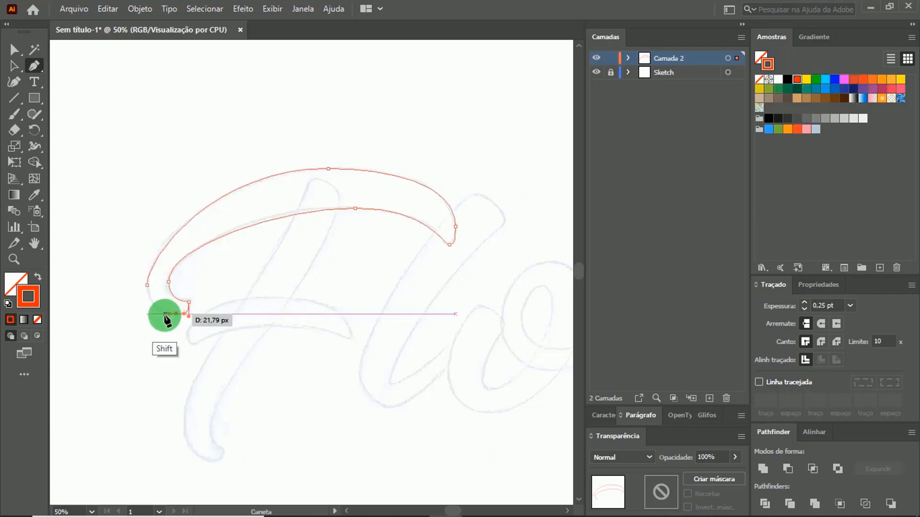
{"action": "left_click_drag", "start_coordinate": [147, 284], "coordinate": [146, 256]}
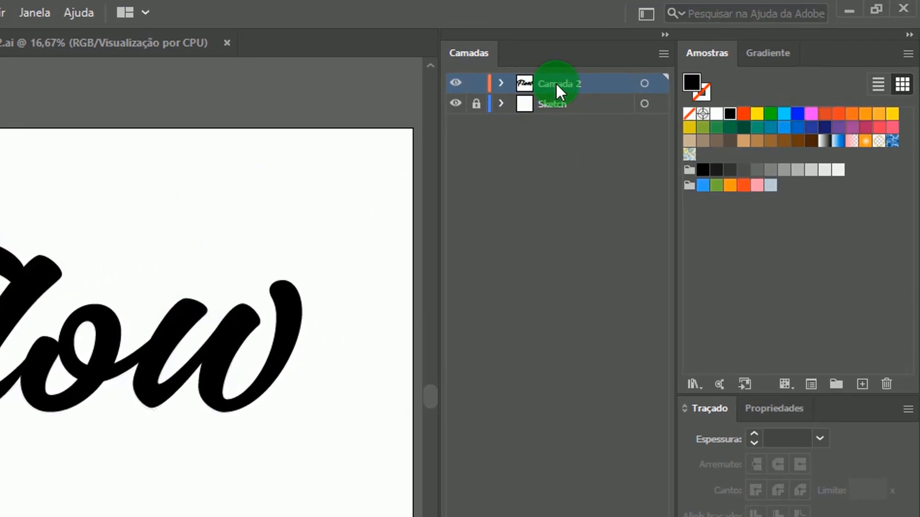
Rename the layer Camada 2, which holds the black Flow lettering, as Letras.
{"action": "double_click", "coordinate": [666, 58]}
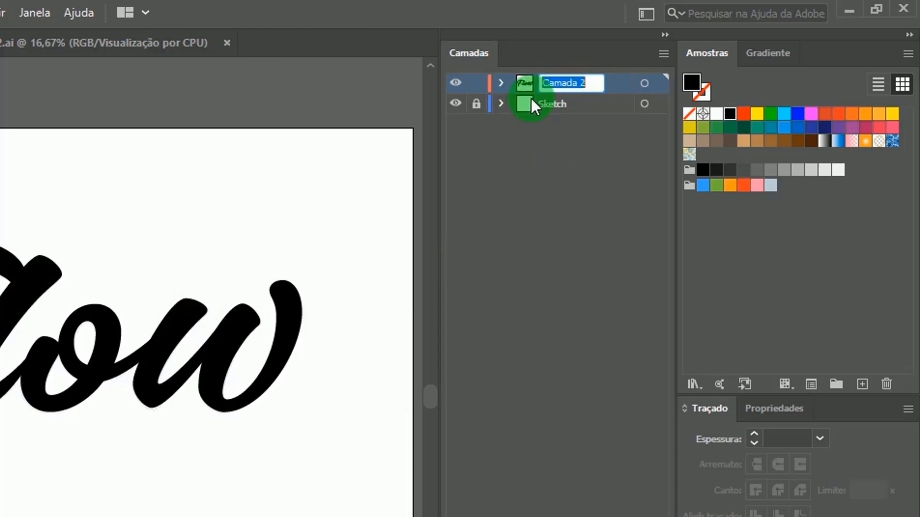
{"action": "type", "text": "Le"}
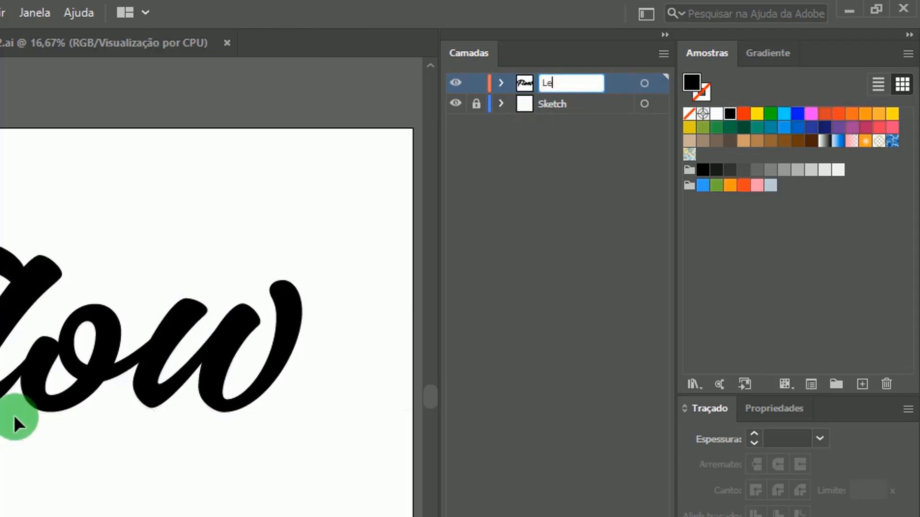
{"action": "type", "text": "tras"}
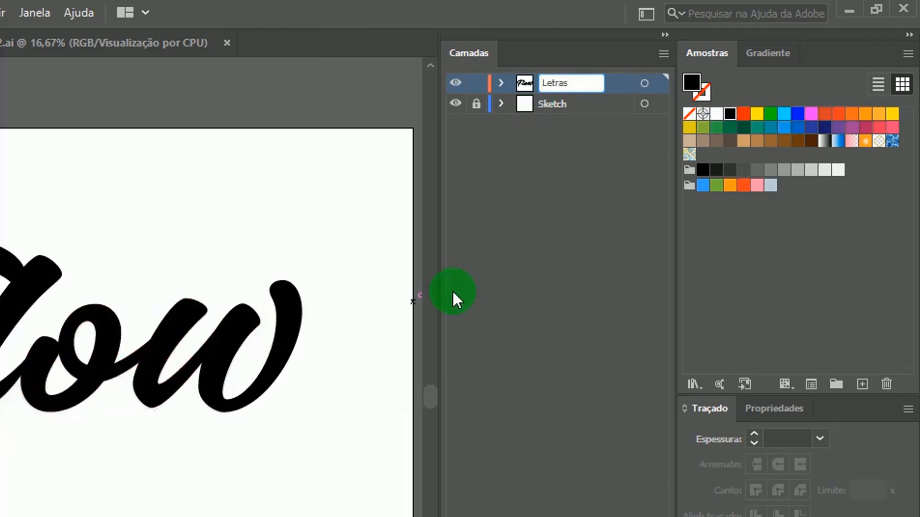
{"action": "left_click", "coordinate": [522, 263]}
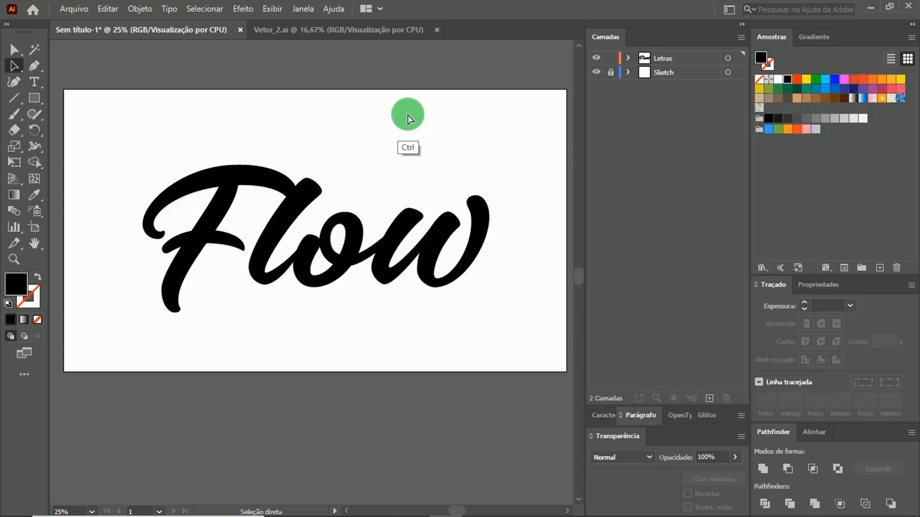
Save the document as Flow in Adobe Illustrator (*.AI) format, with Illustrator 2020 as the version.
{"action": "key", "text": "ctrl+s"}
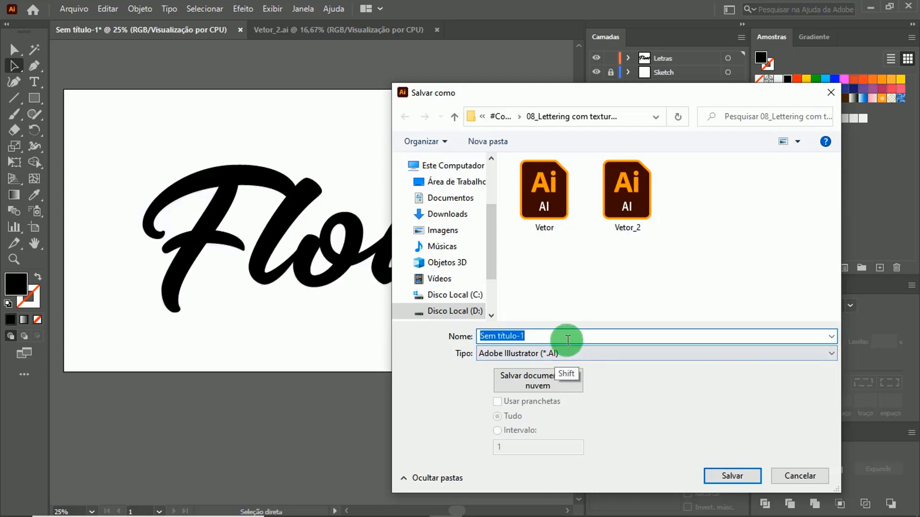
{"action": "type", "text": "Fl"}
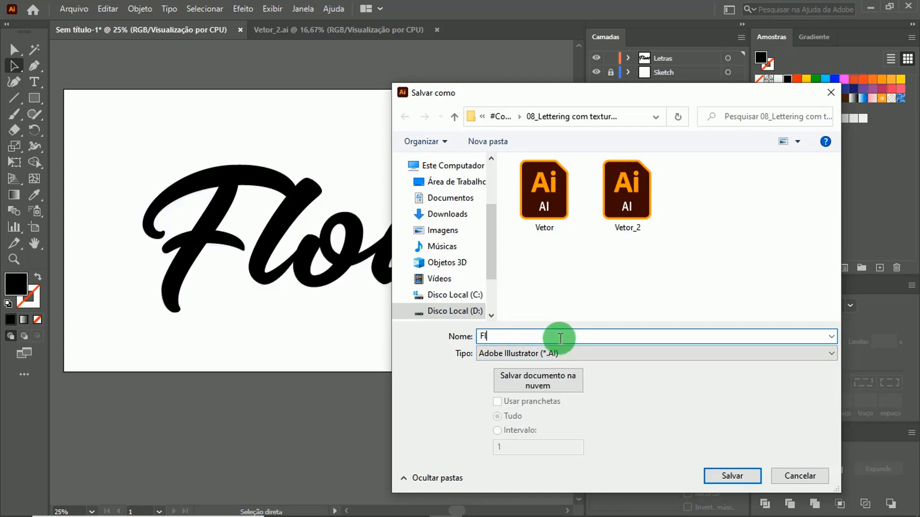
{"action": "type", "text": "ow"}
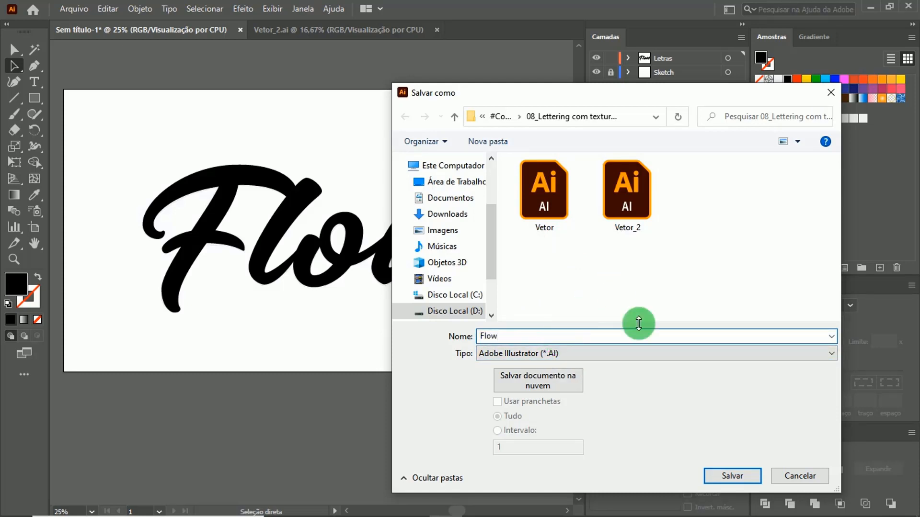
{"action": "left_click", "coordinate": [740, 476]}
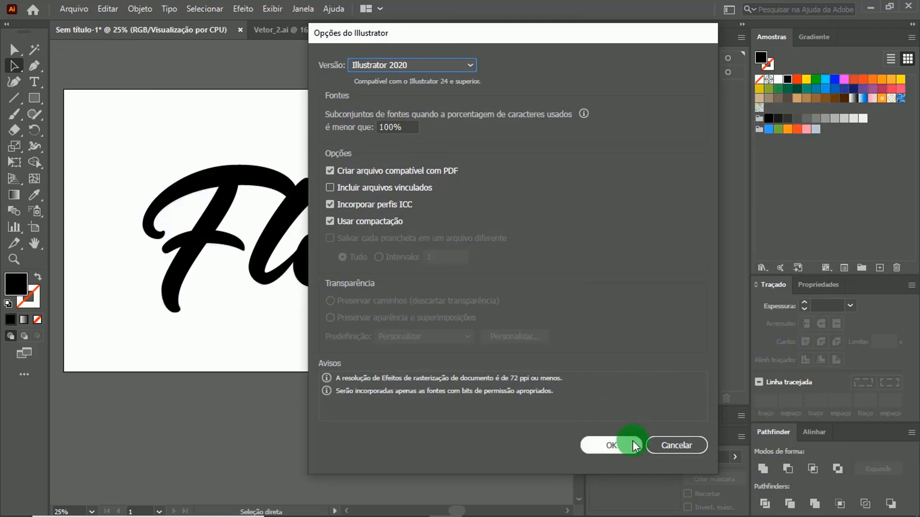
{"action": "left_click", "coordinate": [624, 444]}
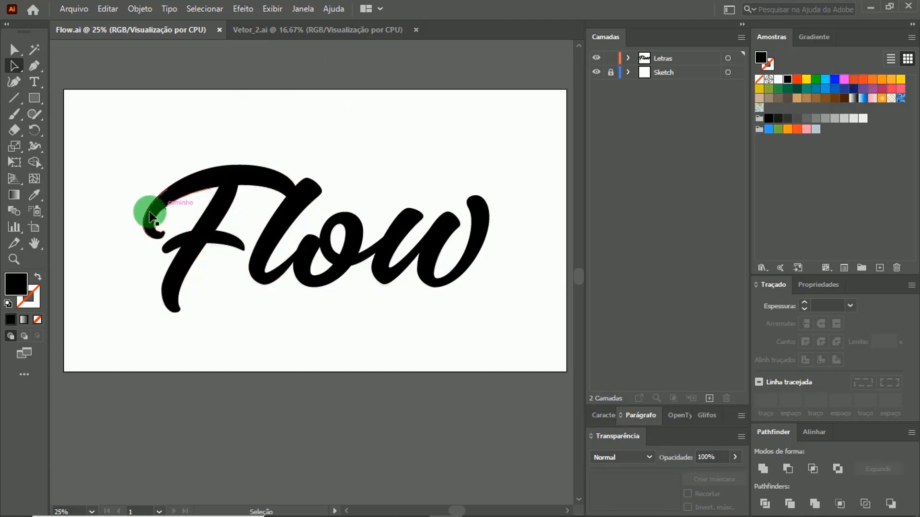
Examine the edges of the black Flow lettering up close, from the F across to the letter o.
{"action": "key", "text": "space"}
{"action": "left_click_drag", "start_coordinate": [144, 244], "coordinate": [218, 231]}
{"action": "key", "text": "z"}
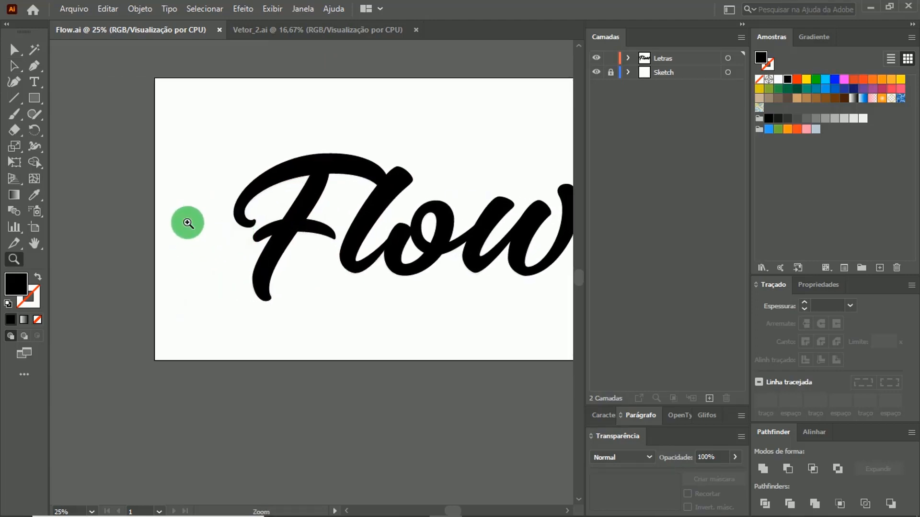
{"action": "left_click", "coordinate": [206, 249]}
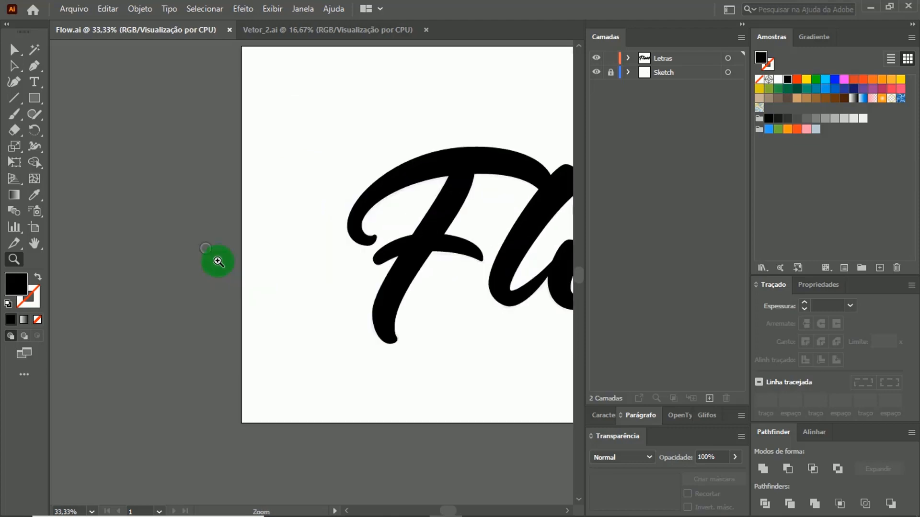
{"action": "key", "text": "space"}
{"action": "left_click_drag", "start_coordinate": [352, 263], "coordinate": [206, 271]}
{"action": "left_click", "coordinate": [274, 254]}
{"action": "key", "text": "space"}
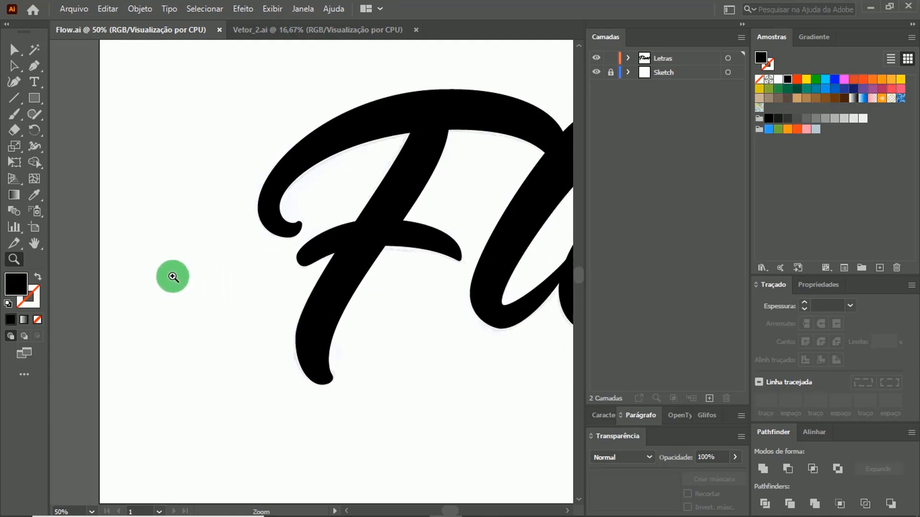
{"action": "key", "text": "space"}
{"action": "left_click_drag", "start_coordinate": [210, 263], "coordinate": [191, 257]}
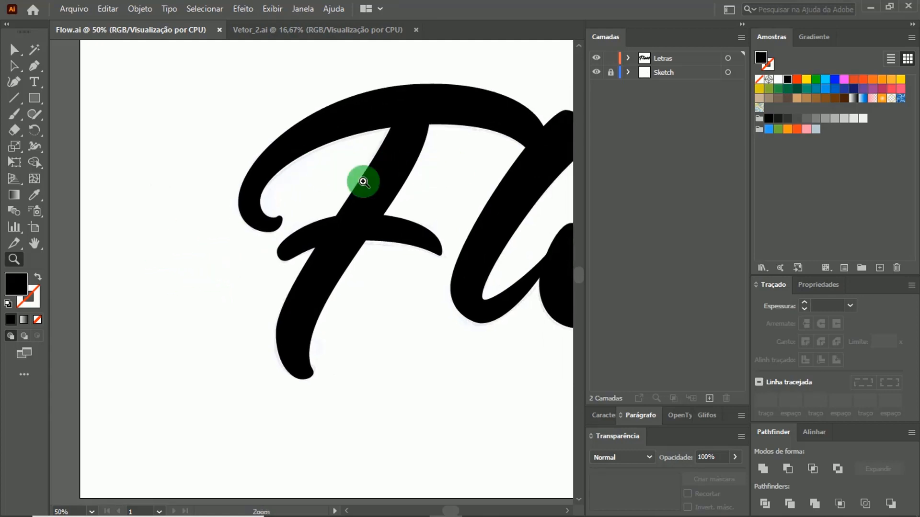
{"action": "key", "text": "space"}
{"action": "left_click_drag", "start_coordinate": [439, 206], "coordinate": [247, 202]}
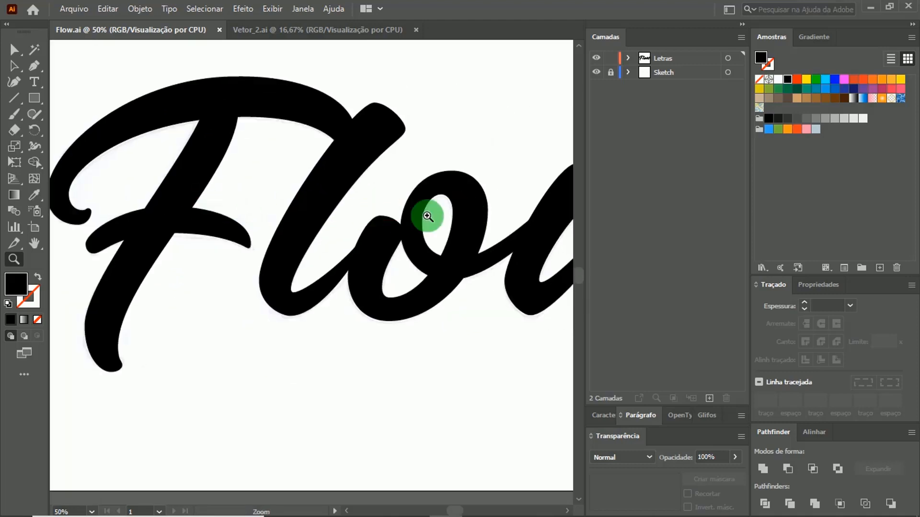
{"action": "left_click_drag", "start_coordinate": [463, 229], "coordinate": [451, 201]}
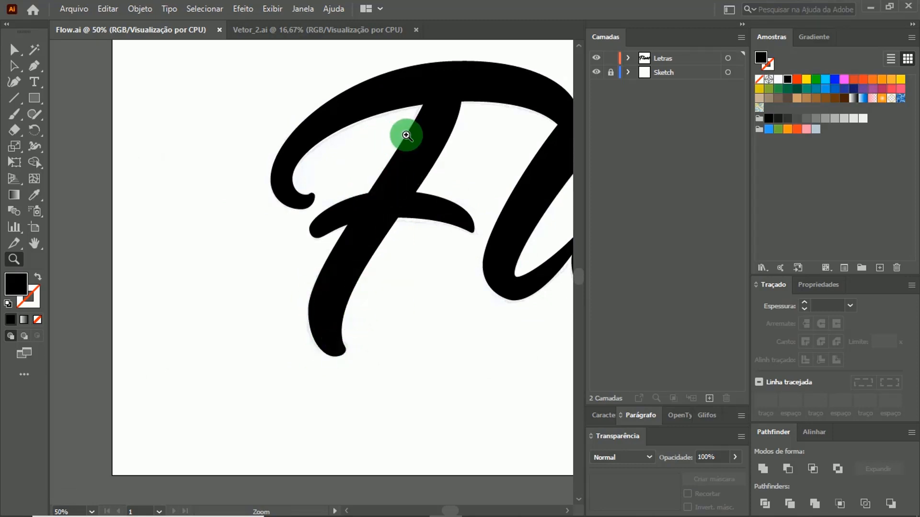
{"action": "left_click_drag", "start_coordinate": [418, 252], "coordinate": [290, 275]}
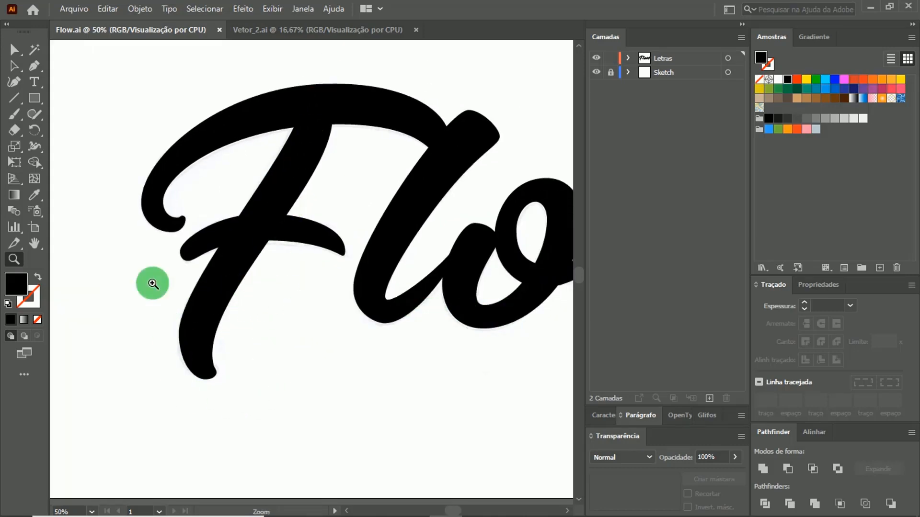
Draw a small black circle about 13 px in diameter in the empty area left of the F's stem.
{"action": "left_click_drag", "start_coordinate": [212, 251], "coordinate": [410, 257]}
{"action": "left_click", "coordinate": [298, 283]}
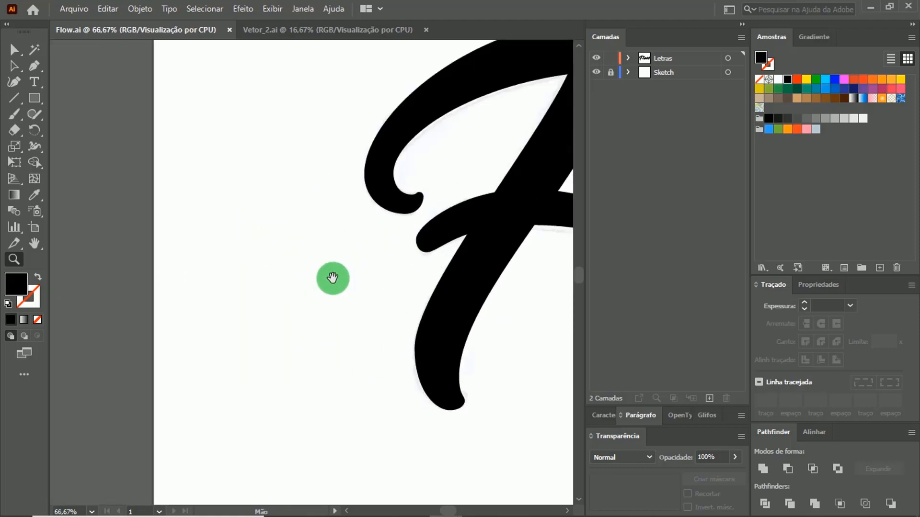
{"action": "left_click_drag", "start_coordinate": [333, 278], "coordinate": [272, 311]}
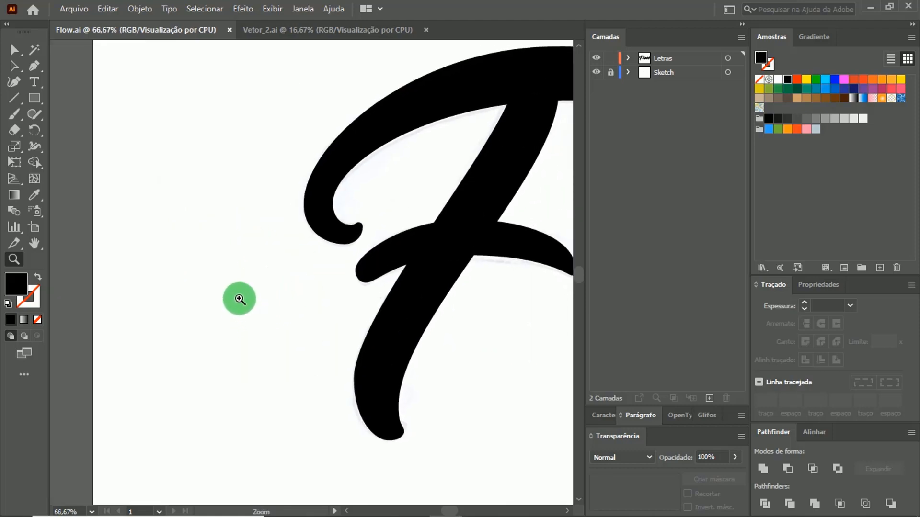
{"action": "key", "text": "a"}
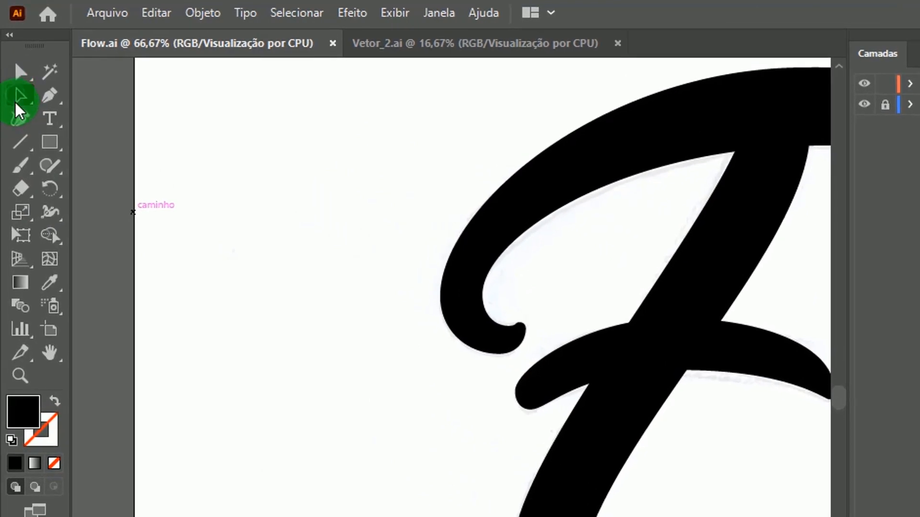
{"action": "left_click", "coordinate": [52, 143]}
{"action": "left_click_drag", "start_coordinate": [51, 138], "coordinate": [130, 189]}
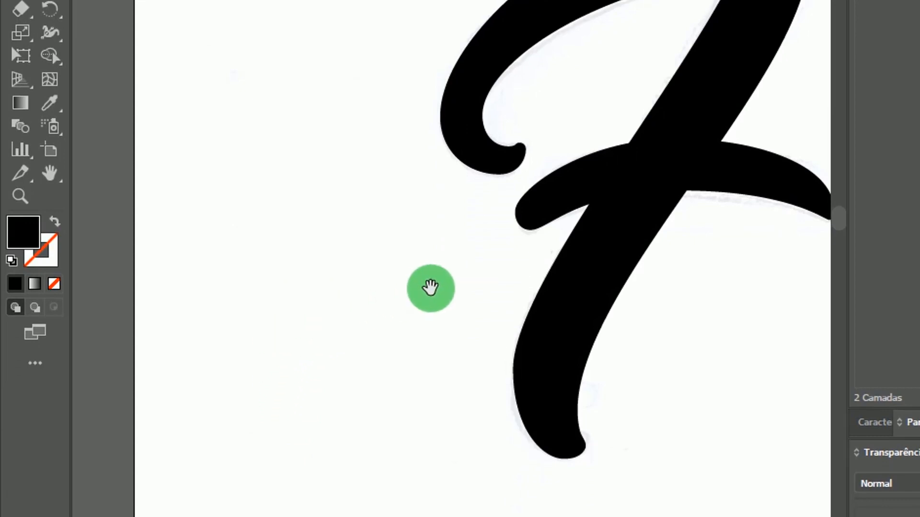
{"action": "left_click_drag", "start_coordinate": [431, 288], "coordinate": [348, 297]}
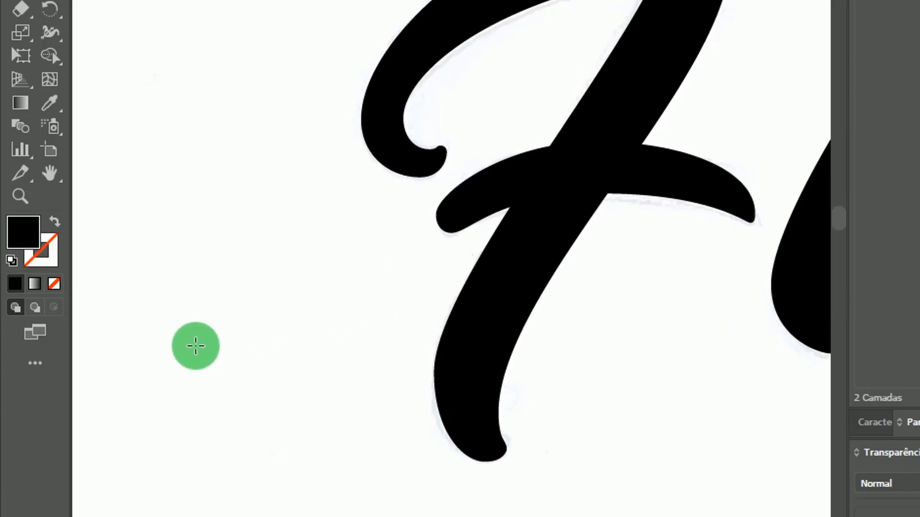
{"action": "left_click_drag", "start_coordinate": [192, 347], "coordinate": [207, 336]}
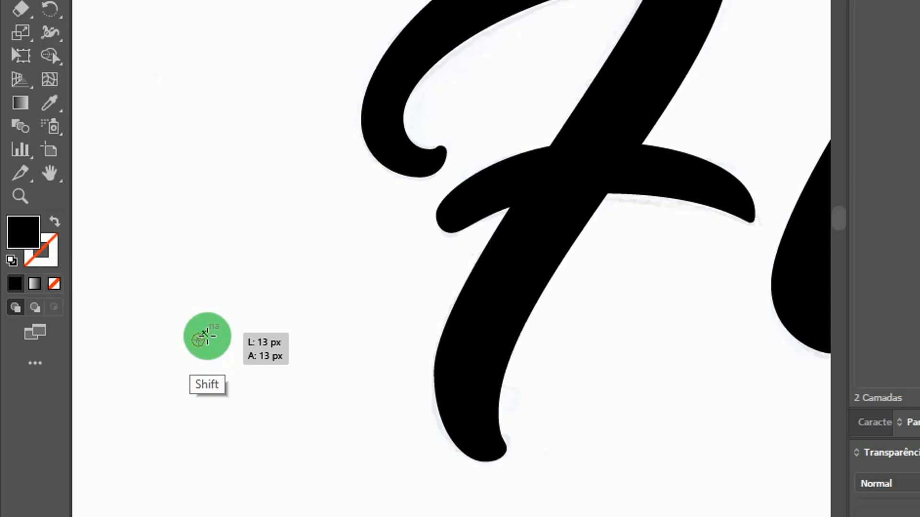
{"action": "left_click_drag", "start_coordinate": [207, 337], "coordinate": [207, 336]}
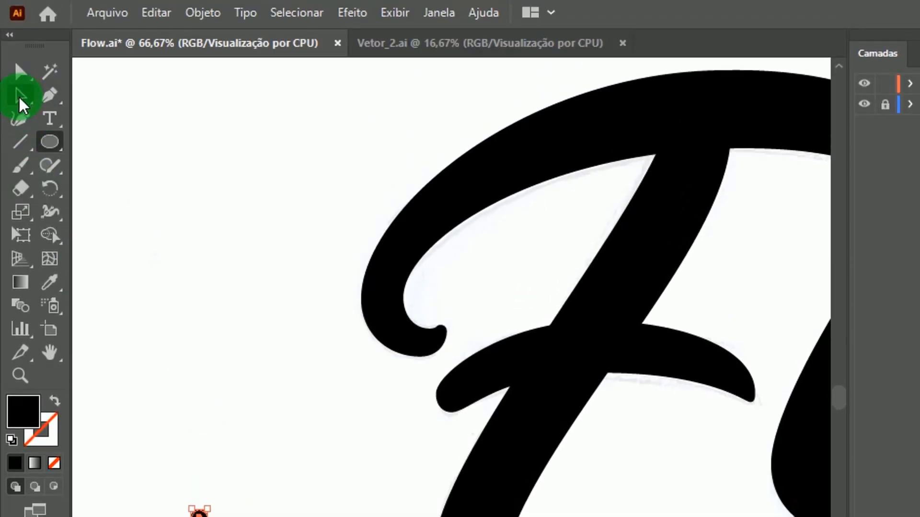
Duplicate the small circle straight up by about 194 px and deselect the copy.
{"action": "left_click", "coordinate": [21, 79]}
{"action": "left_click", "coordinate": [243, 261]}
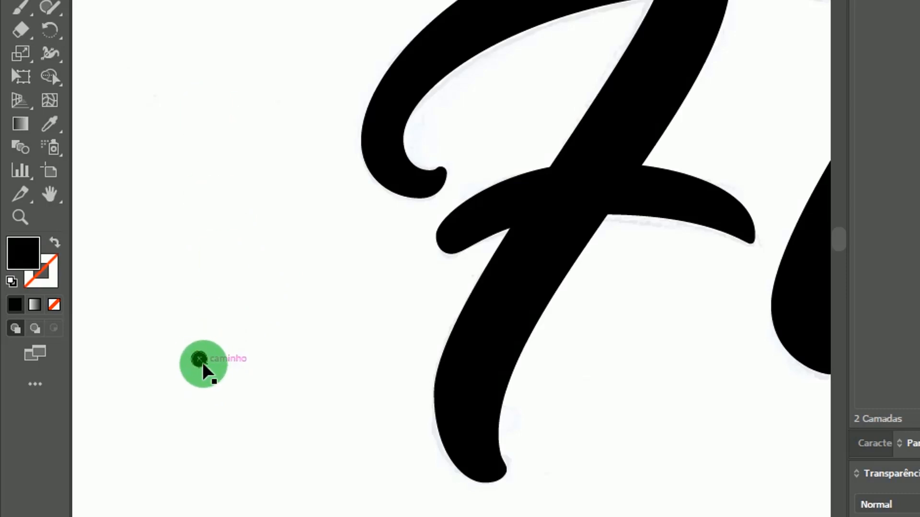
{"action": "left_click_drag", "start_coordinate": [200, 359], "coordinate": [205, 165]}
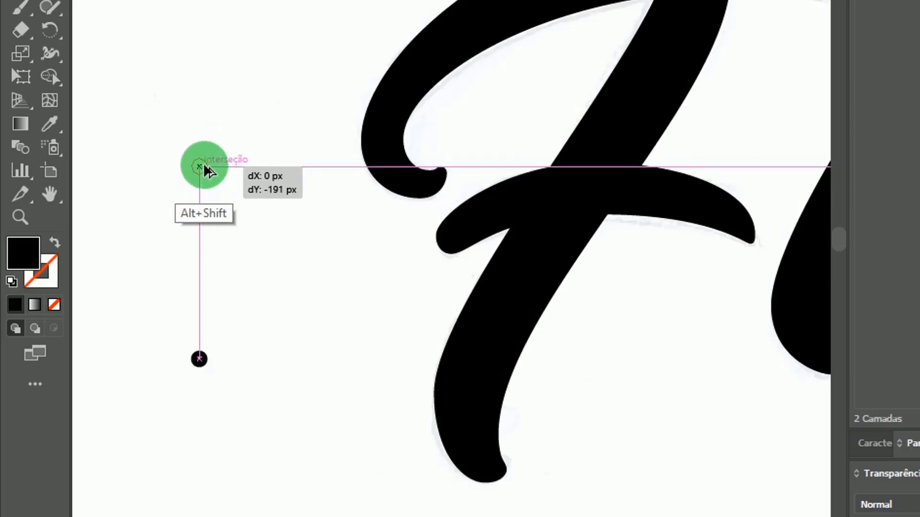
{"action": "left_click_drag", "start_coordinate": [204, 164], "coordinate": [205, 161]}
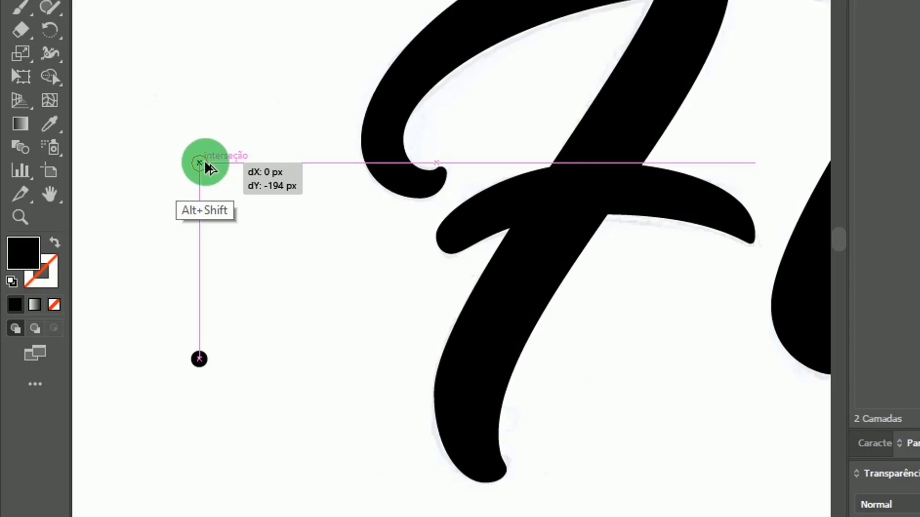
{"action": "left_click_drag", "start_coordinate": [205, 162], "coordinate": [205, 162]}
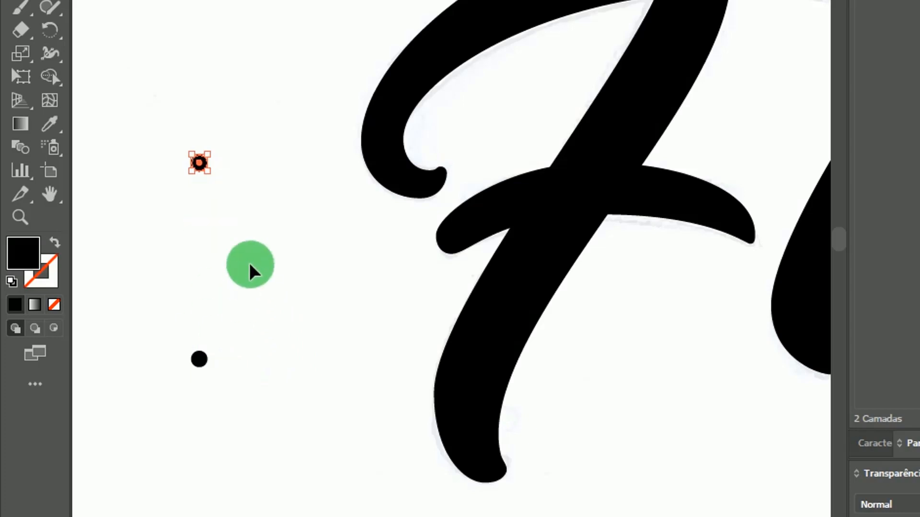
{"action": "left_click", "coordinate": [253, 273]}
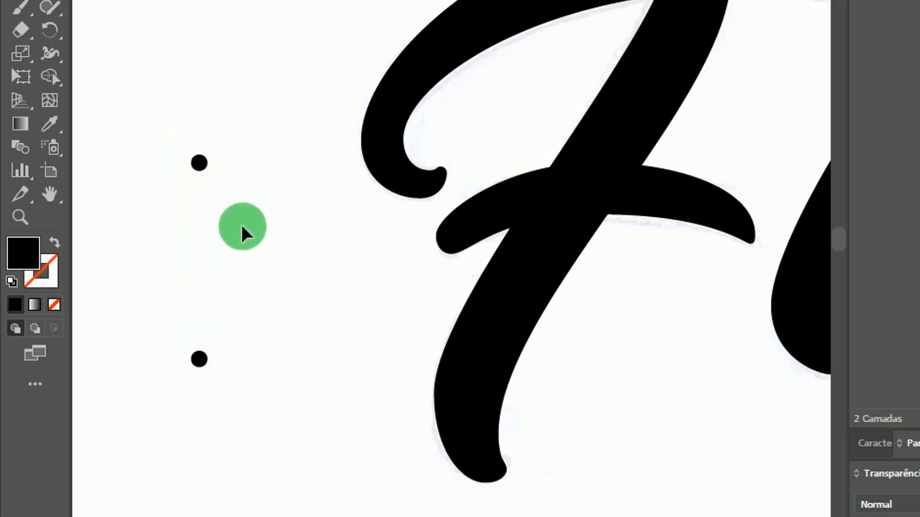
Shrink the upper circle proportionally around its centre to about a quarter of its diameter.
{"action": "left_click_drag", "start_coordinate": [338, 287], "coordinate": [500, 266]}
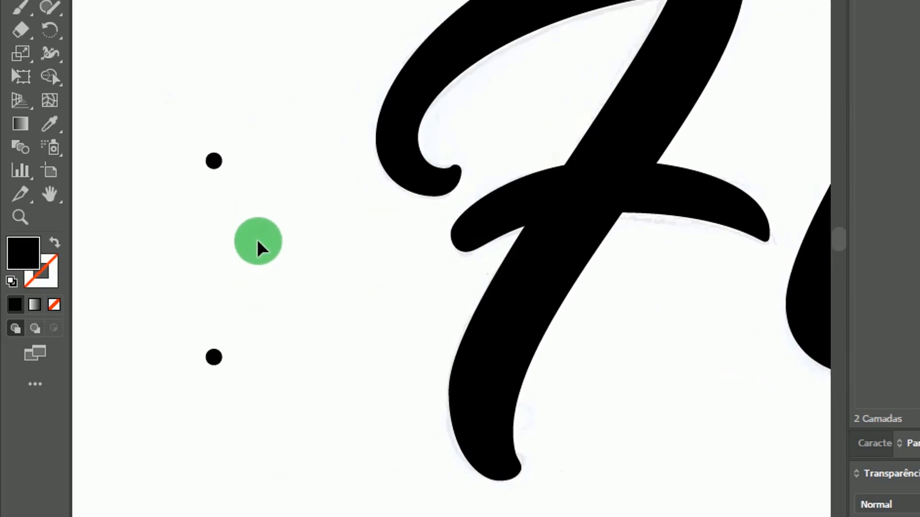
{"action": "key", "text": "z"}
{"action": "left_click", "coordinate": [243, 253]}
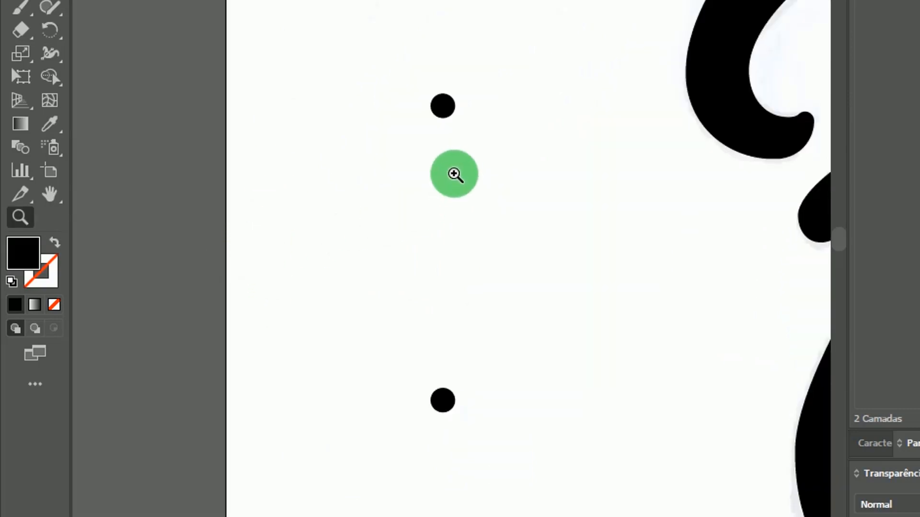
{"action": "left_click", "coordinate": [462, 173]}
{"action": "left_click_drag", "start_coordinate": [459, 229], "coordinate": [417, 199]}
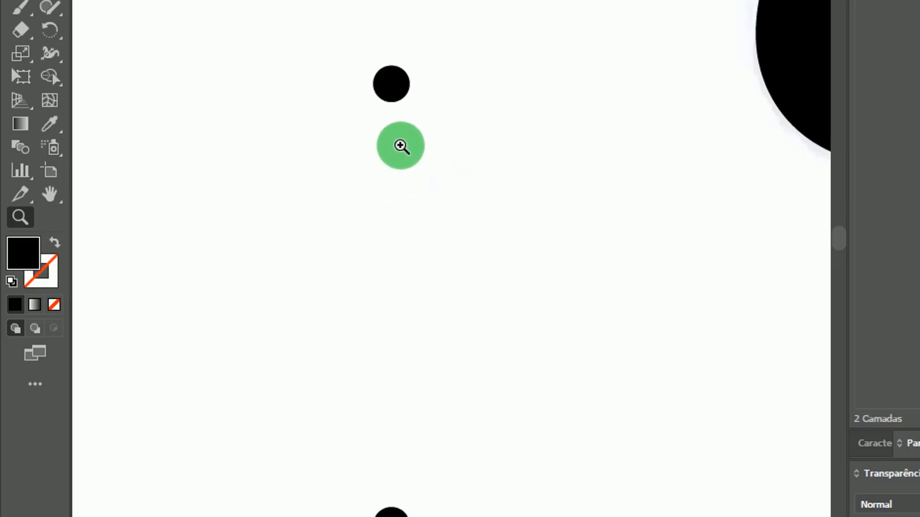
{"action": "key", "text": "v"}
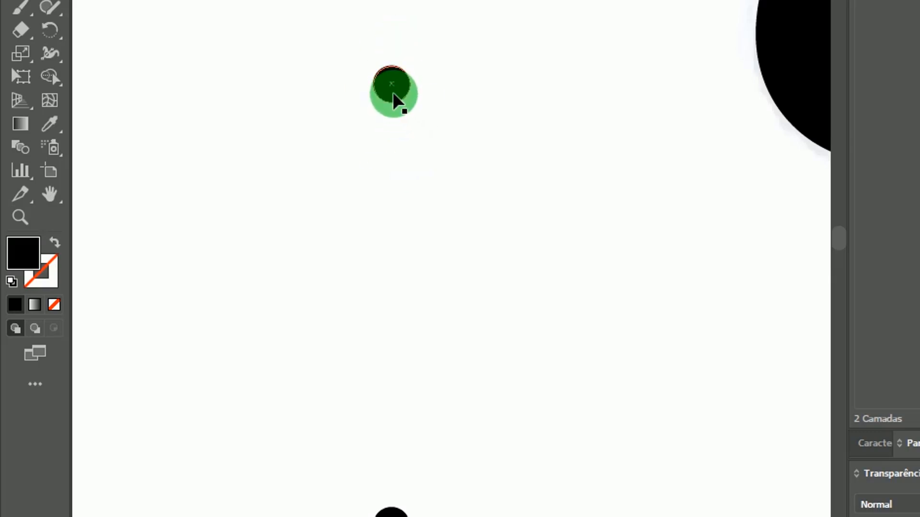
{"action": "left_click", "coordinate": [396, 94]}
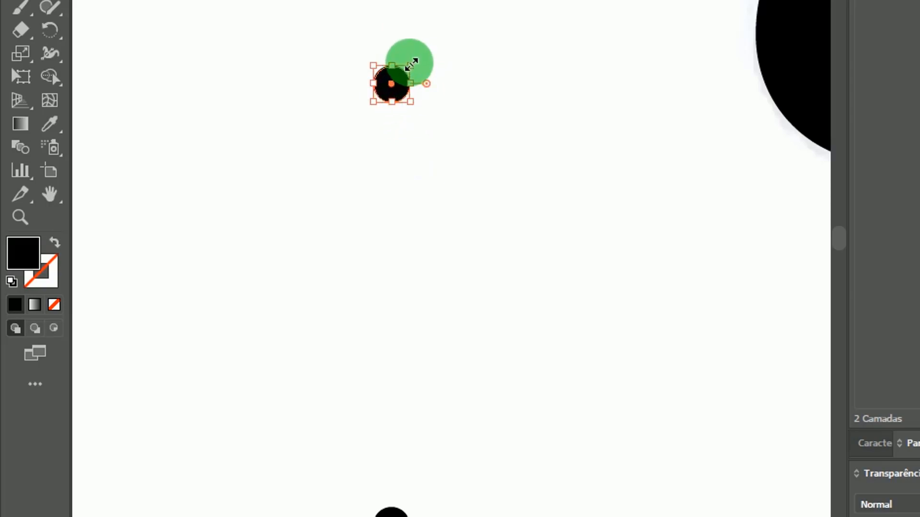
{"action": "left_click_drag", "start_coordinate": [411, 65], "coordinate": [392, 79]}
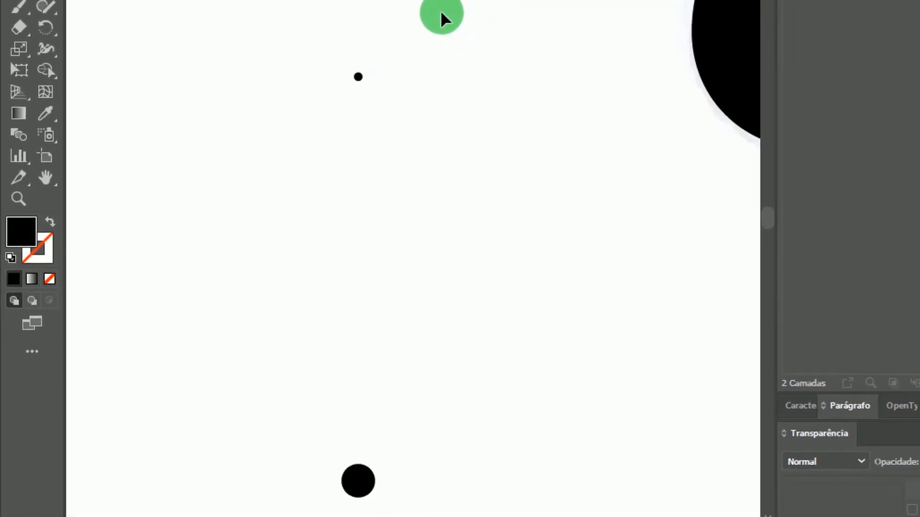
{"action": "key", "text": "space"}
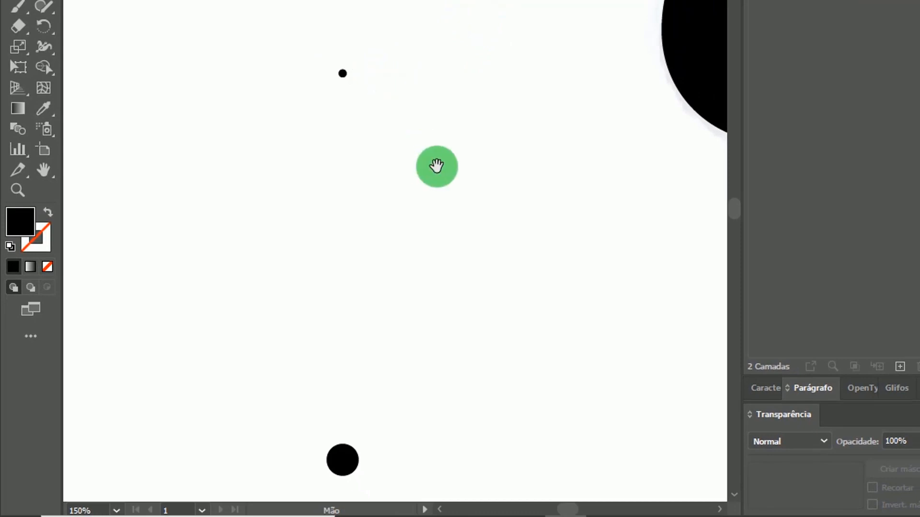
{"action": "left_click_drag", "start_coordinate": [437, 166], "coordinate": [386, 152]}
{"action": "key", "text": "space"}
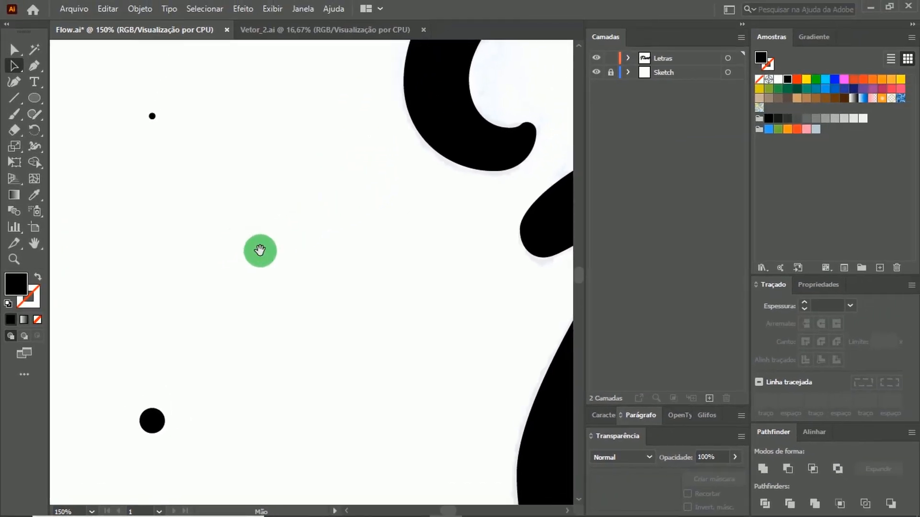
{"action": "mouse_move", "coordinate": [295, 242]}
{"action": "left_mouse_down"}
{"action": "mouse_move", "coordinate": [278, 235]}
{"action": "mouse_move", "coordinate": [280, 245]}
{"action": "left_mouse_up"}
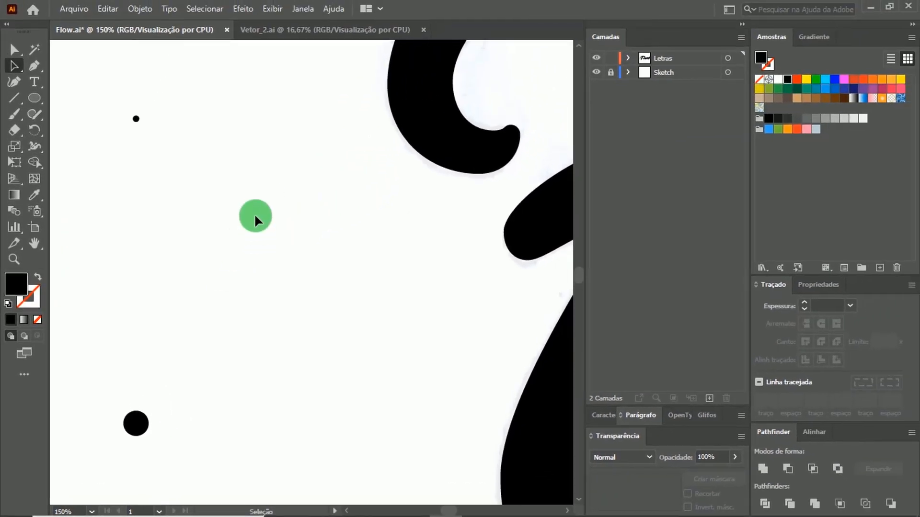
{"action": "key", "text": "z"}
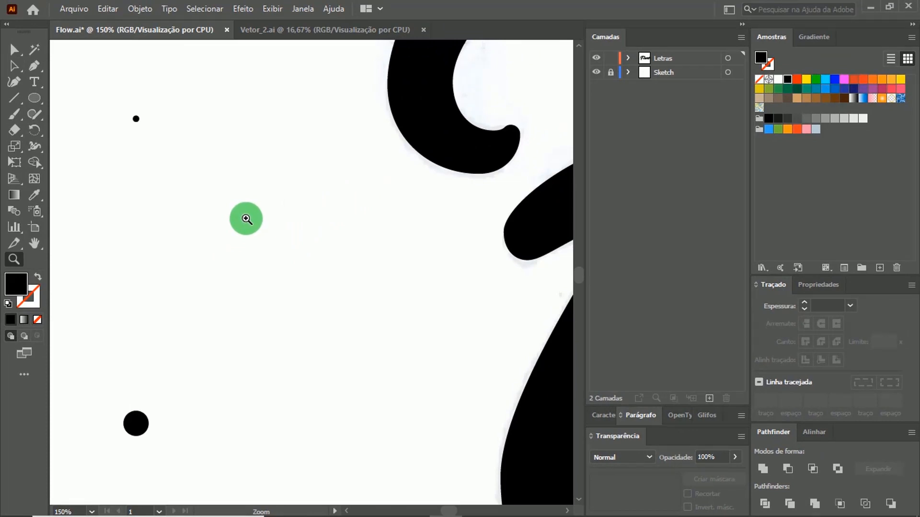
{"action": "key", "text": "alt"}
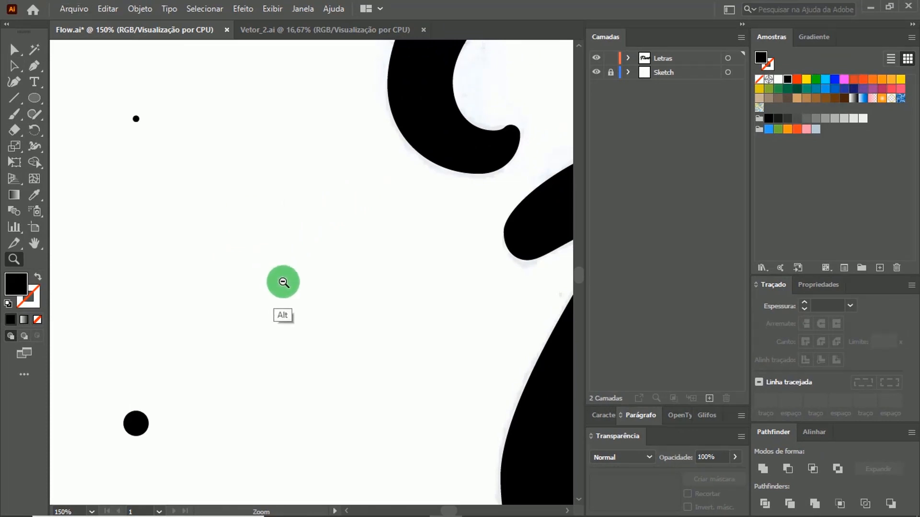
Select the small and the large dot beside the F and blend them into a row of graduated dots.
{"action": "left_click", "coordinate": [289, 267], "text": "alt"}
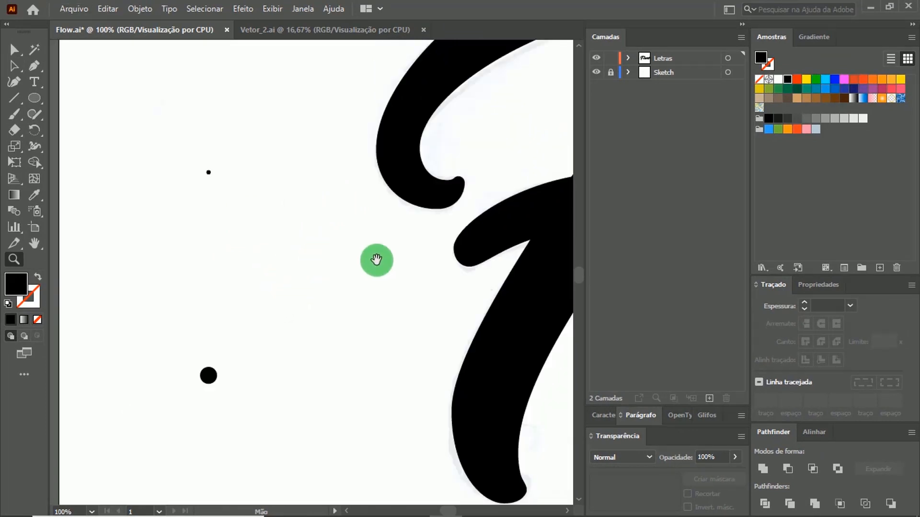
{"action": "left_click_drag", "start_coordinate": [376, 260], "coordinate": [310, 263]}
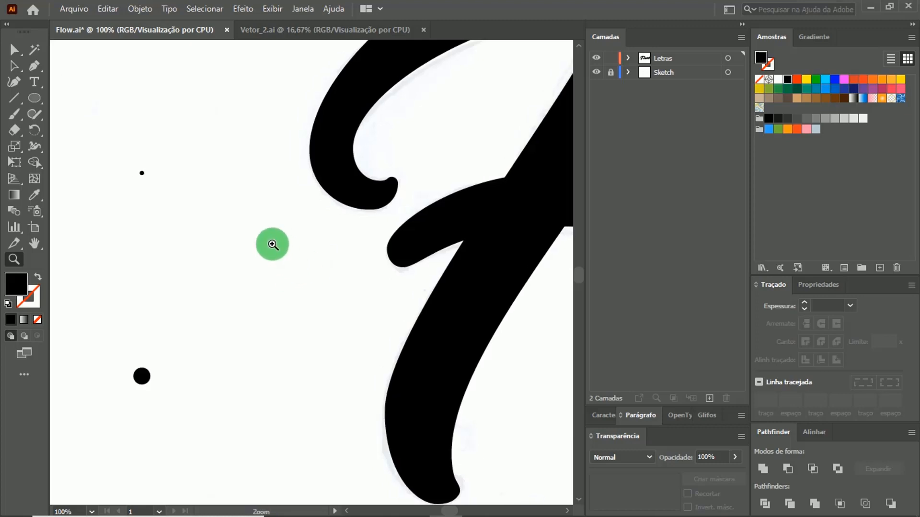
{"action": "left_click", "coordinate": [13, 66]}
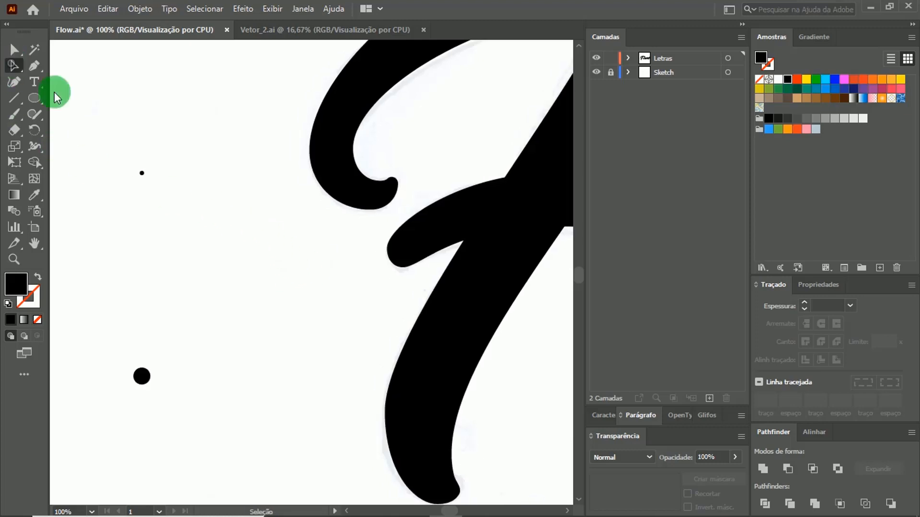
{"action": "left_click_drag", "start_coordinate": [302, 273], "coordinate": [231, 298]}
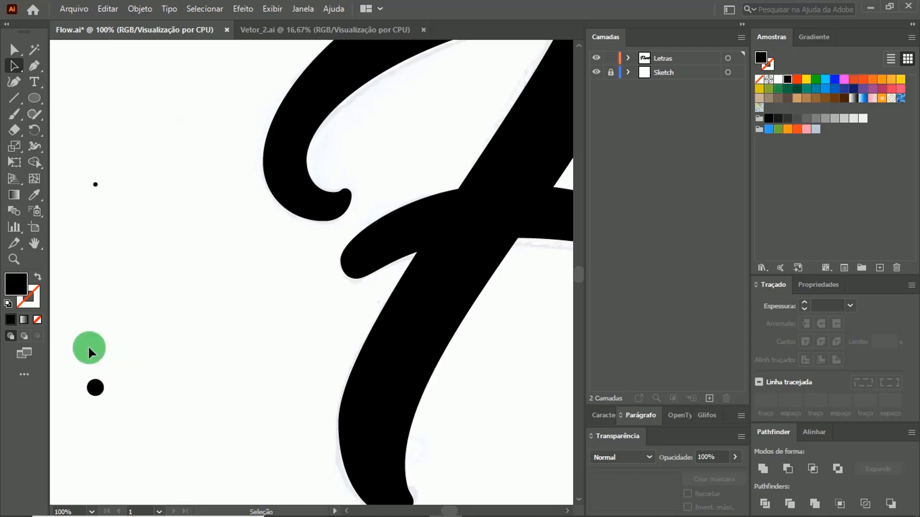
{"action": "left_click_drag", "start_coordinate": [176, 286], "coordinate": [215, 271]}
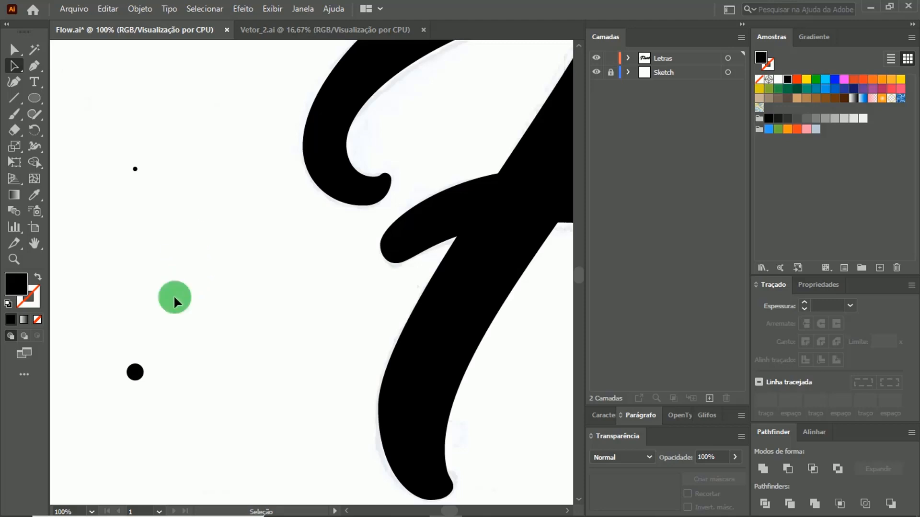
{"action": "left_click_drag", "start_coordinate": [197, 114], "coordinate": [124, 407]}
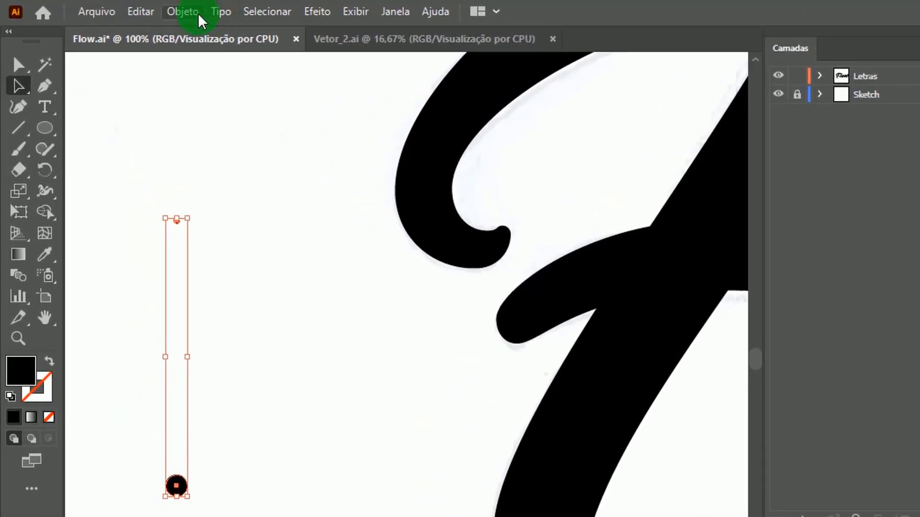
{"action": "left_click", "coordinate": [191, 18]}
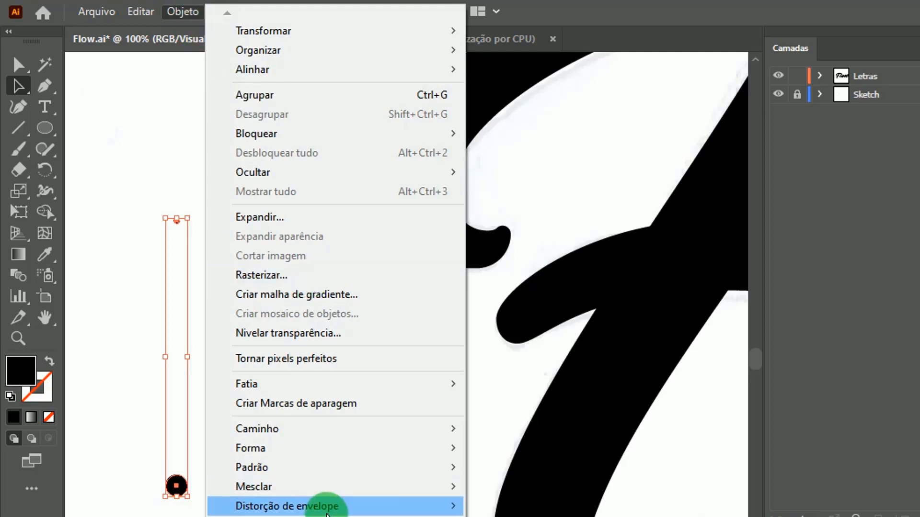
{"action": "mouse_move", "coordinate": [380, 486]}
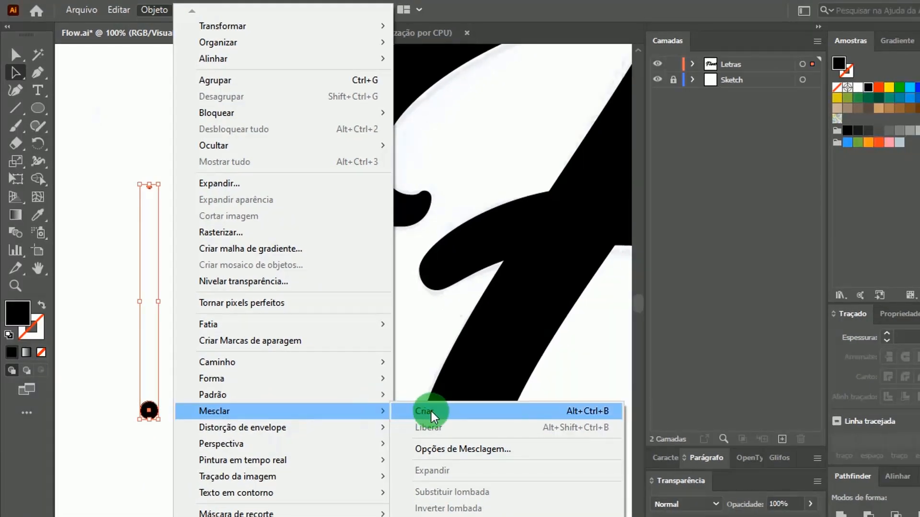
{"action": "left_click", "coordinate": [432, 412]}
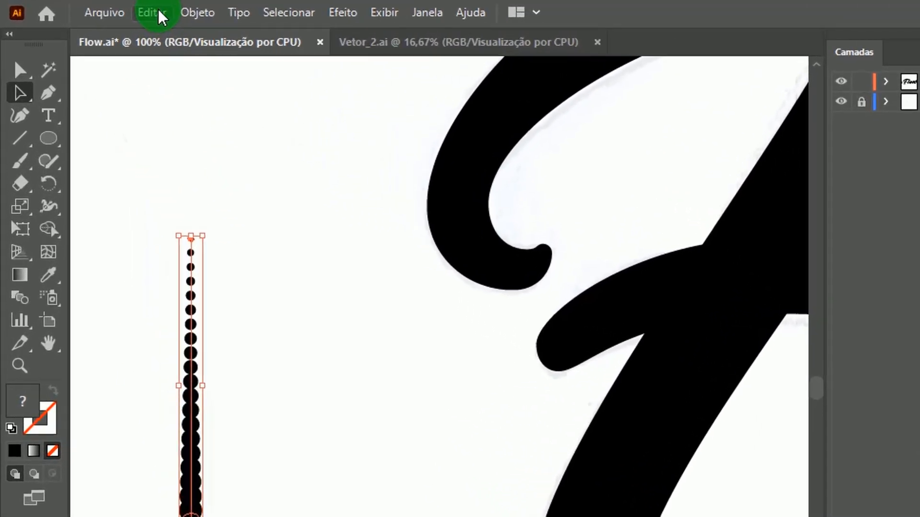
Open the blend options for the row of dots and set the spacing to Etapas especificadas (specified steps).
{"action": "left_click", "coordinate": [206, 11]}
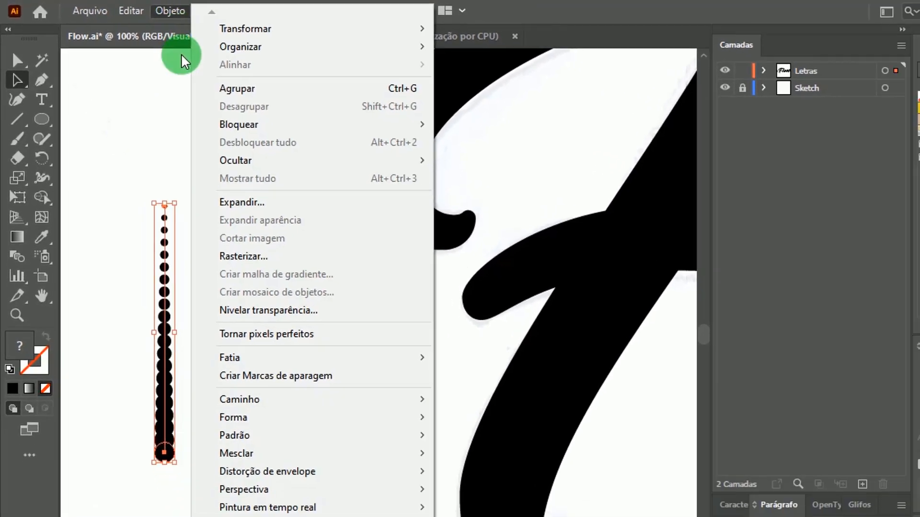
{"action": "mouse_move", "coordinate": [315, 410]}
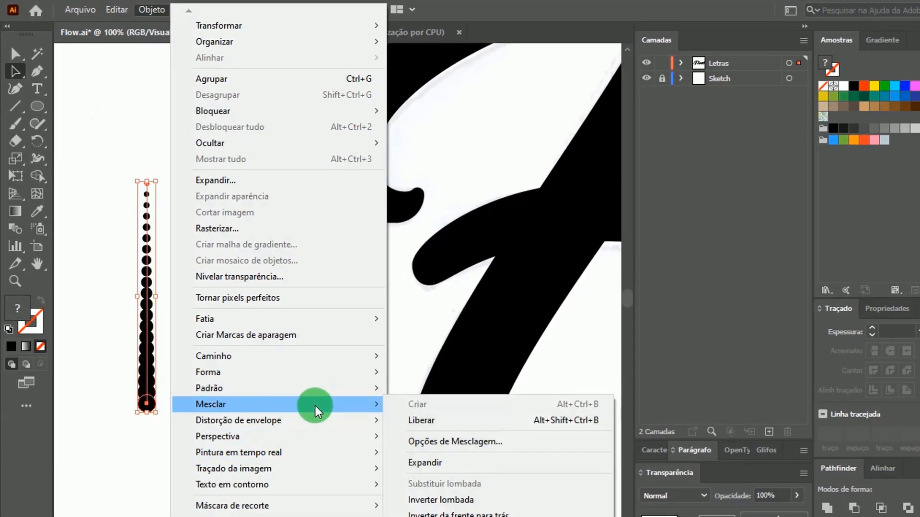
{"action": "left_click", "coordinate": [452, 441]}
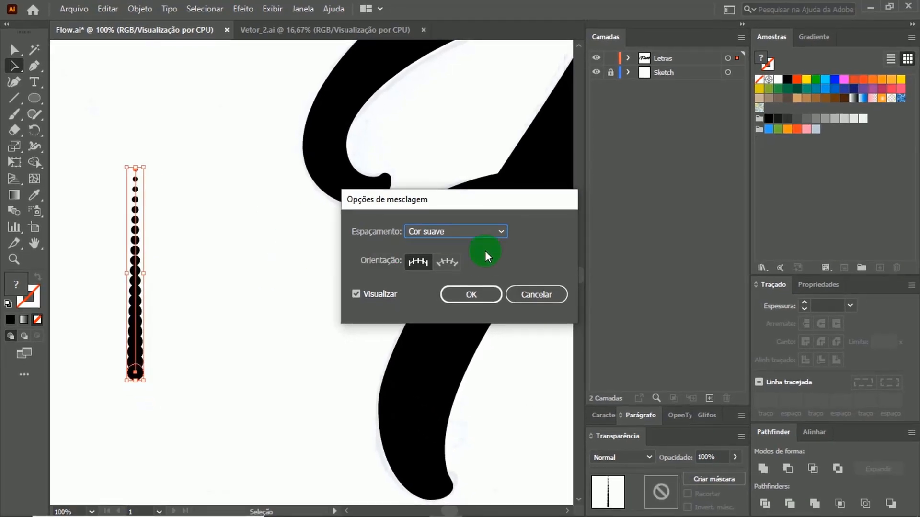
{"action": "left_click", "coordinate": [481, 232]}
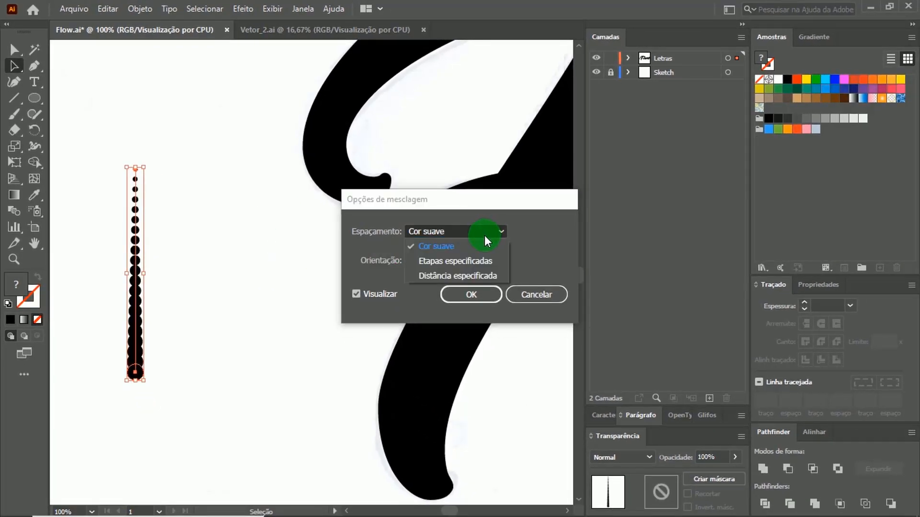
{"action": "left_click", "coordinate": [491, 275]}
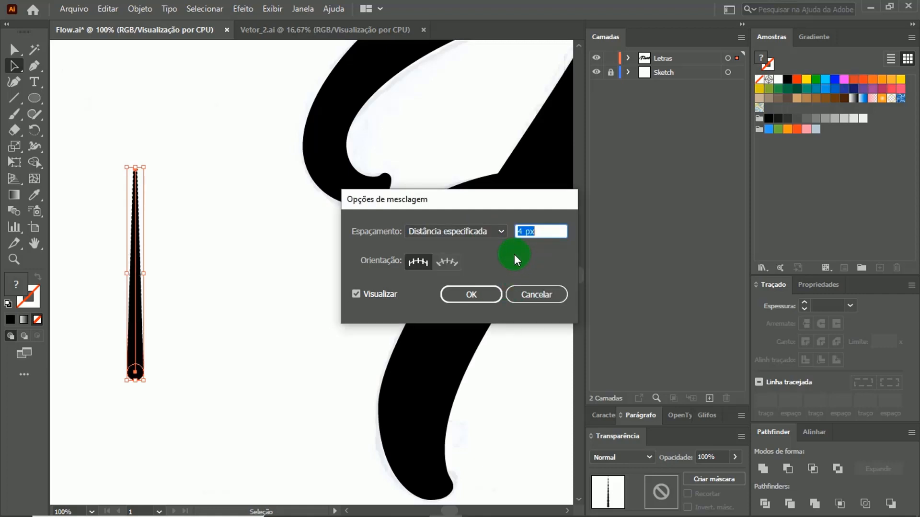
{"action": "left_click", "coordinate": [502, 239]}
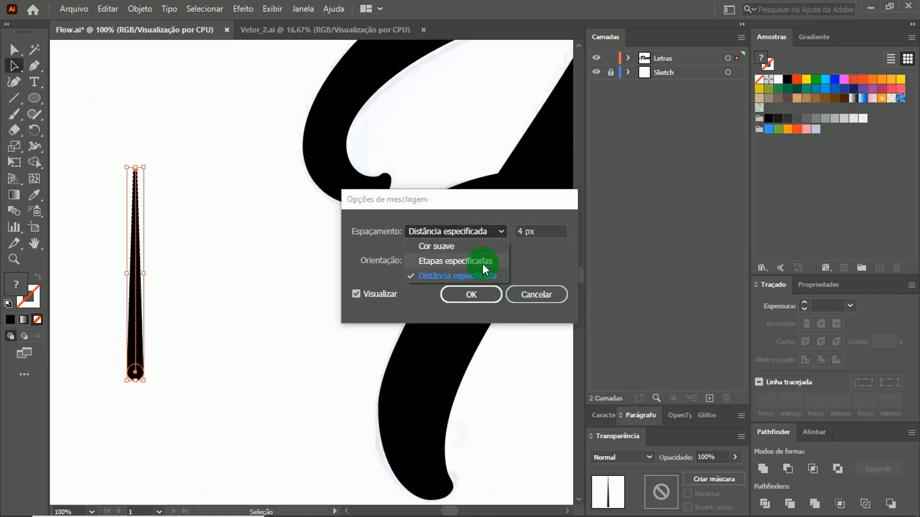
{"action": "left_click", "coordinate": [482, 261]}
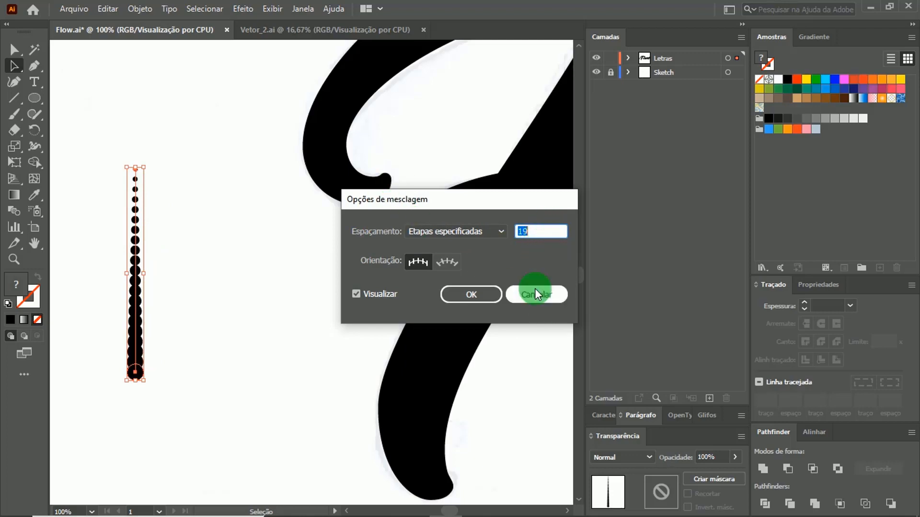
Try the dot blend with 30 and with 10 specified steps, refreshing the preview for each value.
{"action": "left_click", "coordinate": [532, 232]}
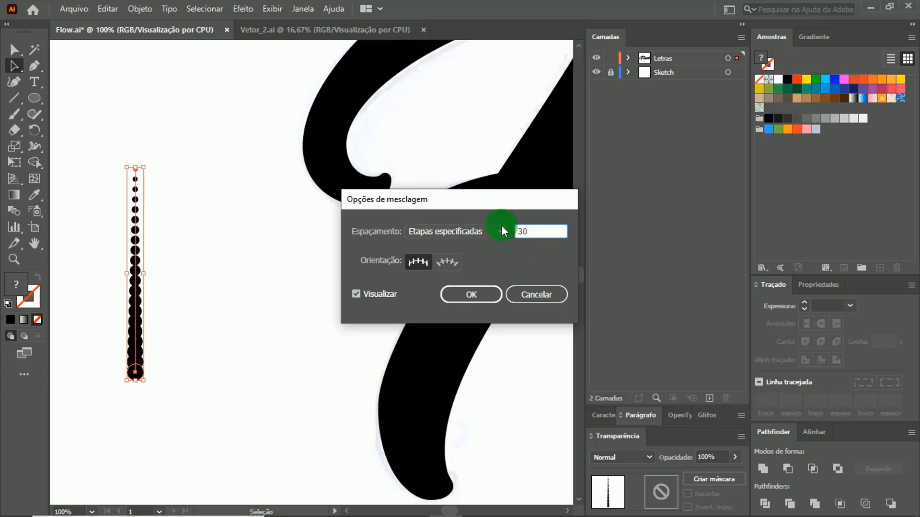
{"action": "left_click", "coordinate": [357, 298]}
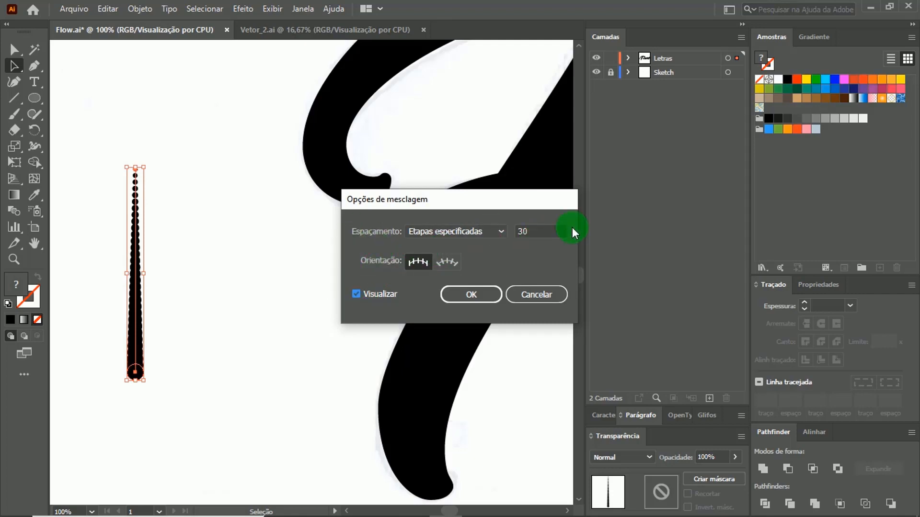
{"action": "left_click_drag", "start_coordinate": [564, 231], "coordinate": [490, 226]}
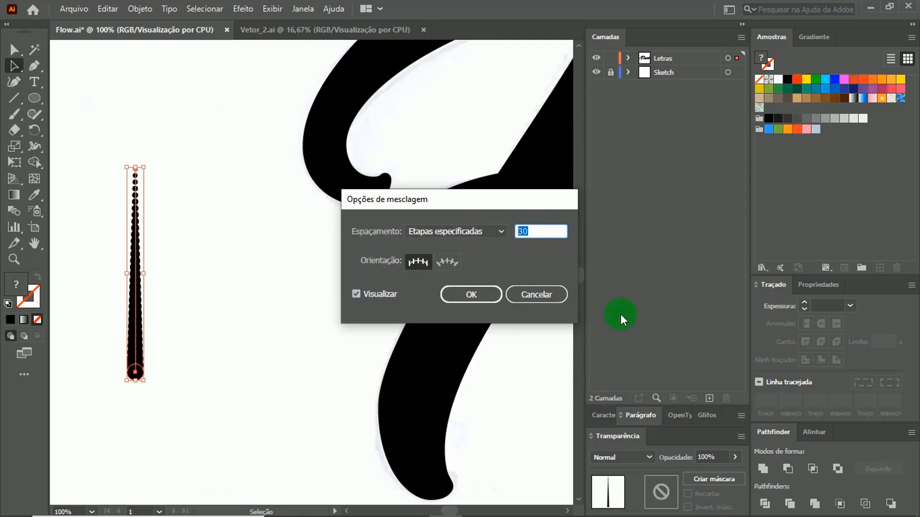
{"action": "left_click", "coordinate": [383, 296]}
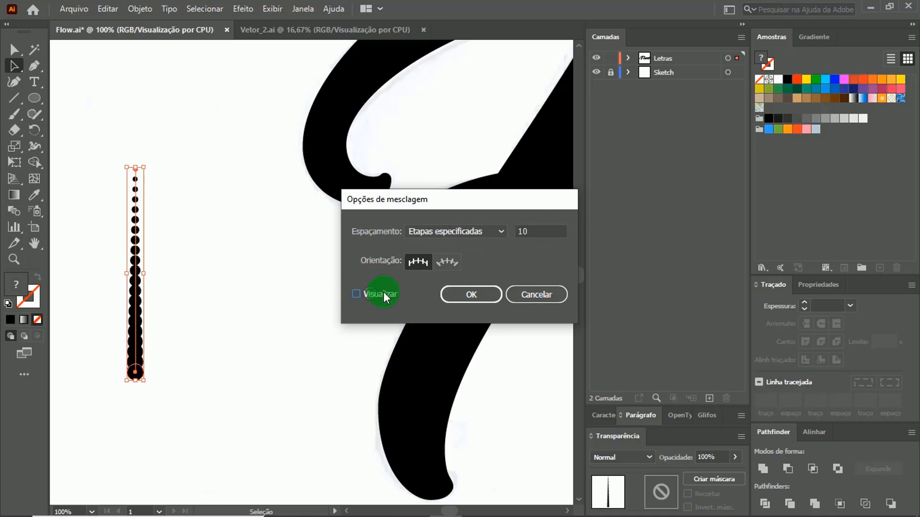
{"action": "left_click", "coordinate": [383, 296]}
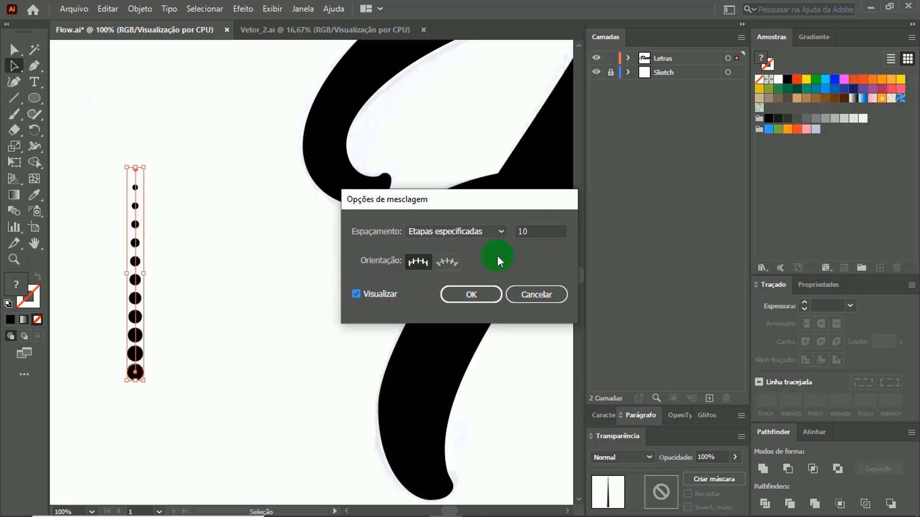
Try 15 and 13 specified steps for the dot blend, refreshing the preview each time.
{"action": "left_click", "coordinate": [536, 231]}
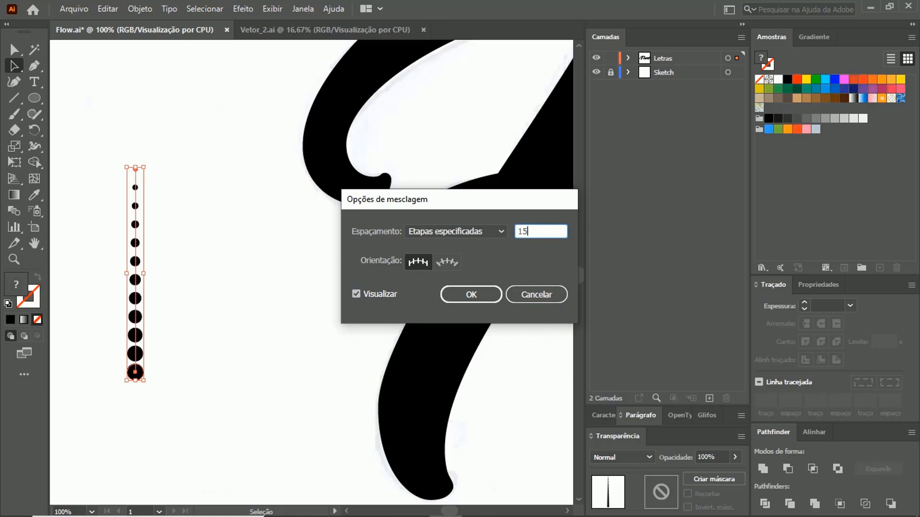
{"action": "left_click", "coordinate": [382, 296]}
{"action": "left_click", "coordinate": [384, 296]}
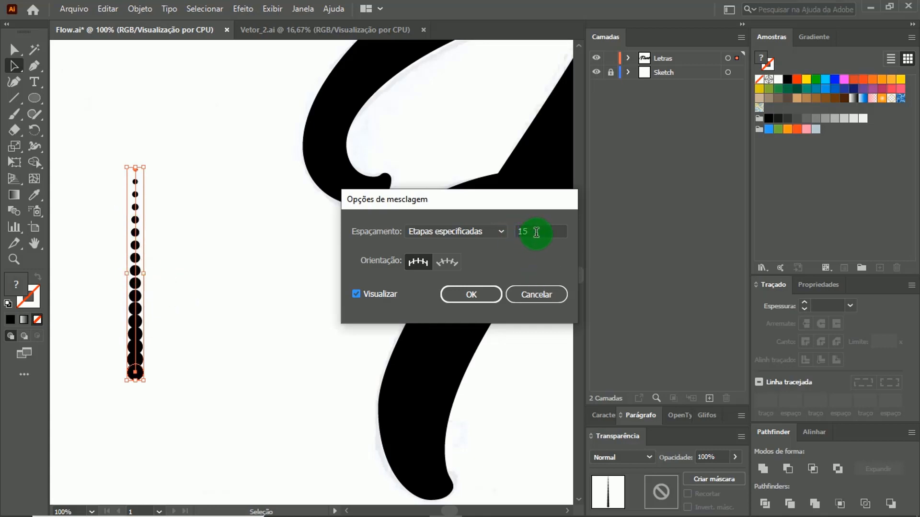
{"action": "left_click", "coordinate": [536, 232]}
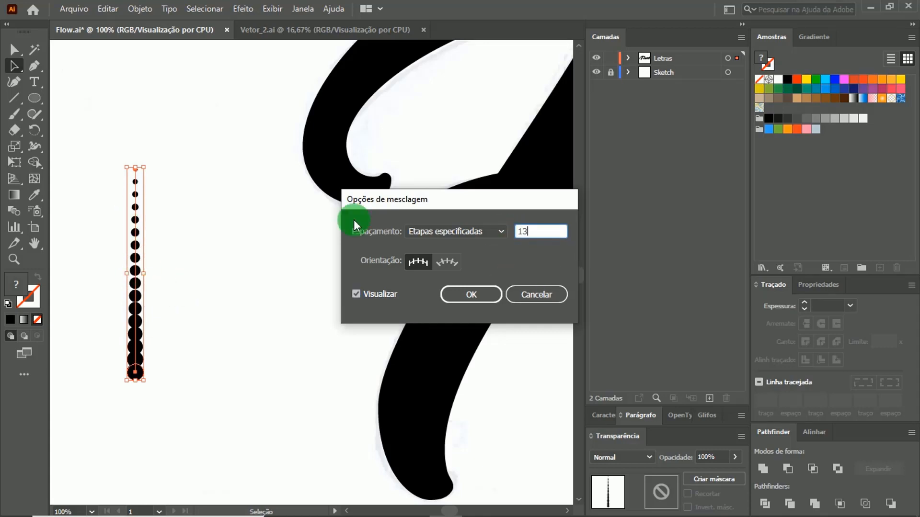
{"action": "left_click", "coordinate": [371, 295]}
{"action": "left_click", "coordinate": [378, 299]}
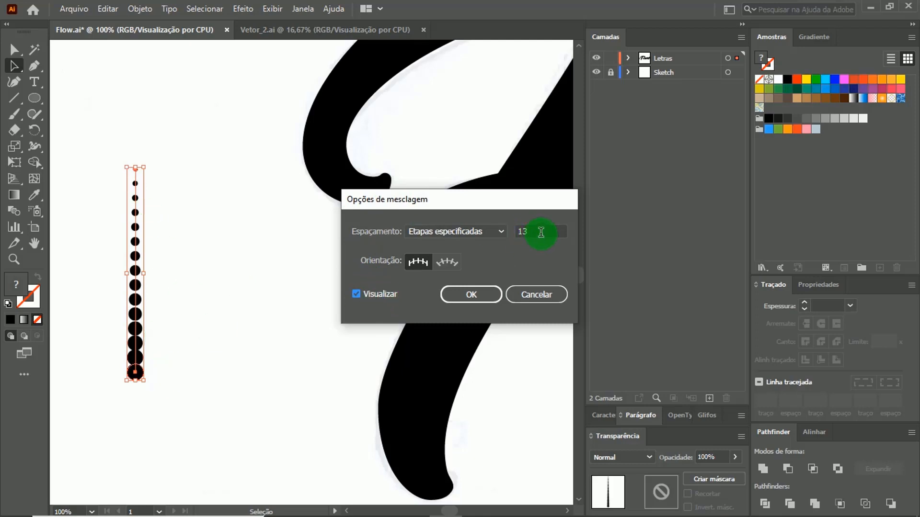
Set the dot blend to 12 specified steps, check the preview and apply the blend options.
{"action": "left_click", "coordinate": [540, 232]}
{"action": "left_click", "coordinate": [346, 280]}
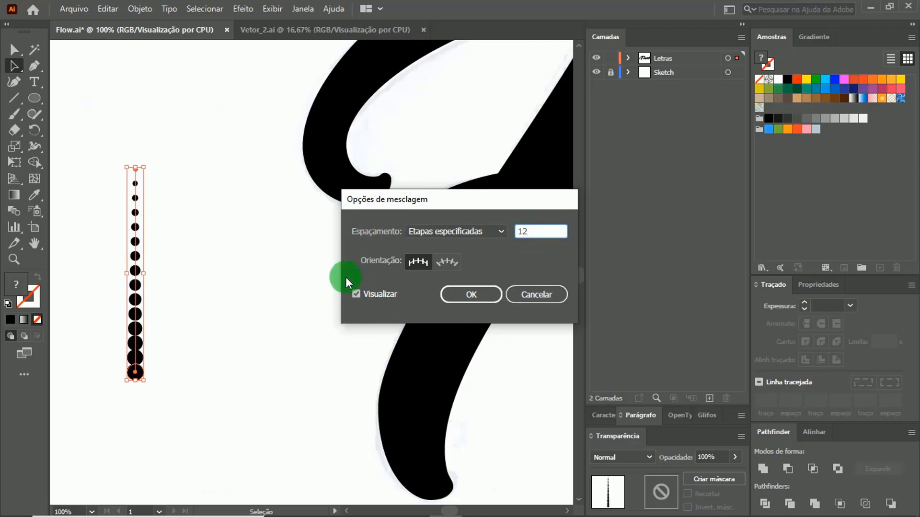
{"action": "left_click", "coordinate": [376, 295]}
{"action": "left_click", "coordinate": [362, 298]}
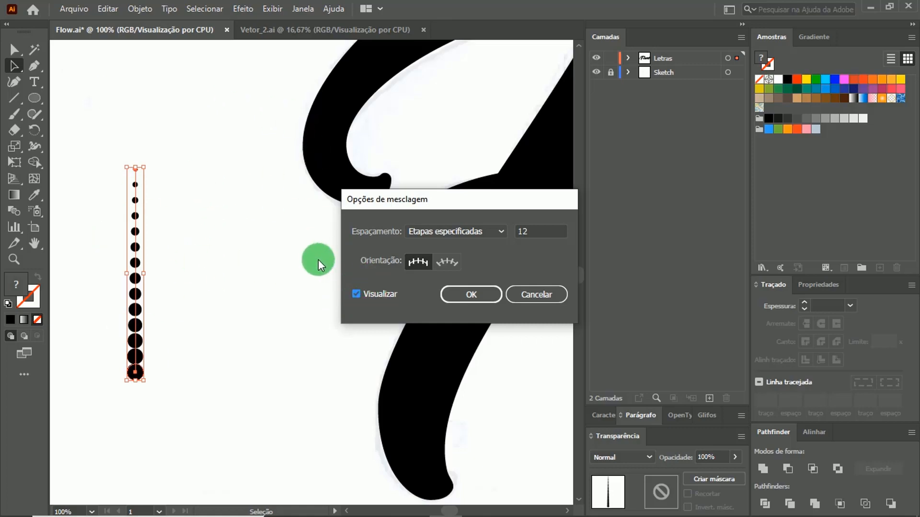
{"action": "left_click", "coordinate": [477, 295]}
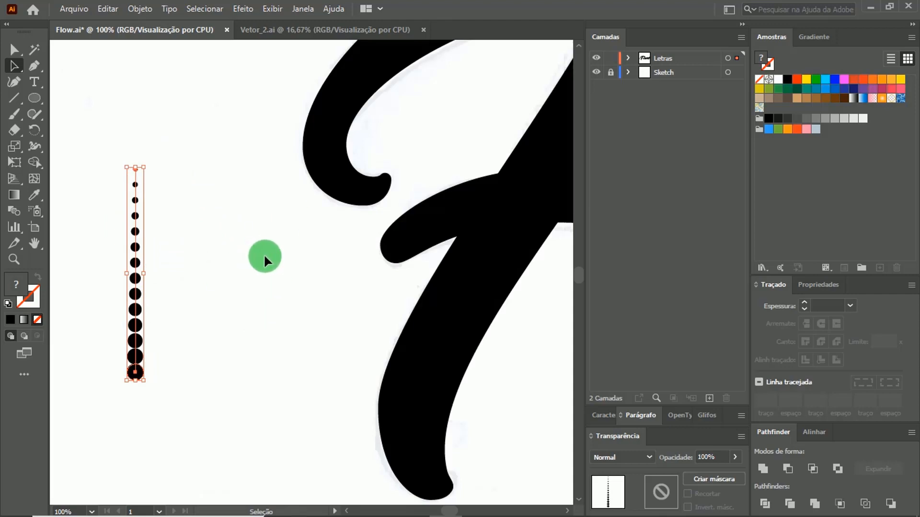
Move the blended column of dots off the artboard into the empty area below the Flow lettering.
{"action": "left_click_drag", "start_coordinate": [296, 273], "coordinate": [251, 225]}
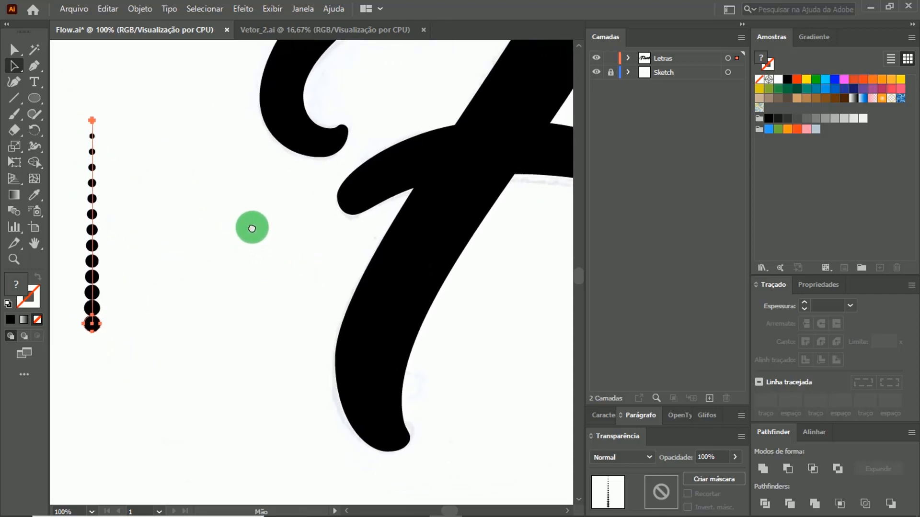
{"action": "key", "text": "z"}
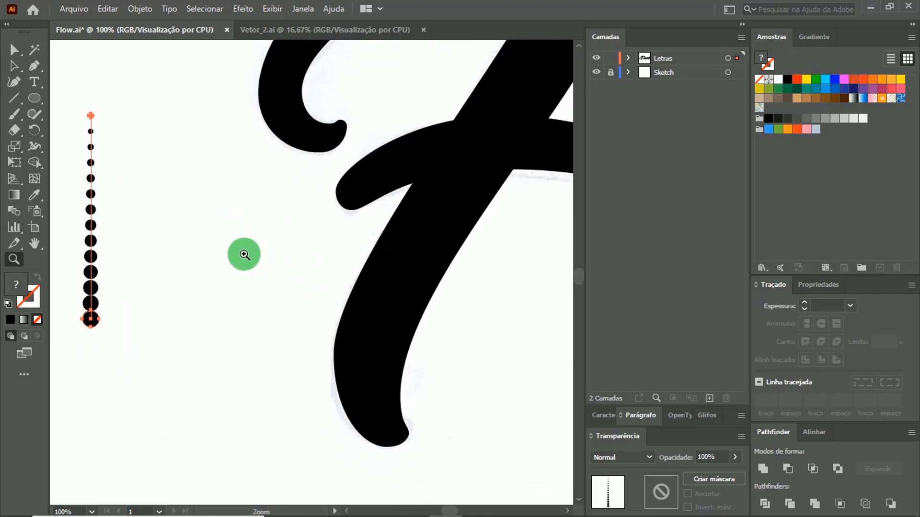
{"action": "left_click", "coordinate": [257, 275], "text": "alt"}
{"action": "left_click", "coordinate": [306, 274], "text": "alt"}
{"action": "left_click", "coordinate": [325, 272], "text": "alt"}
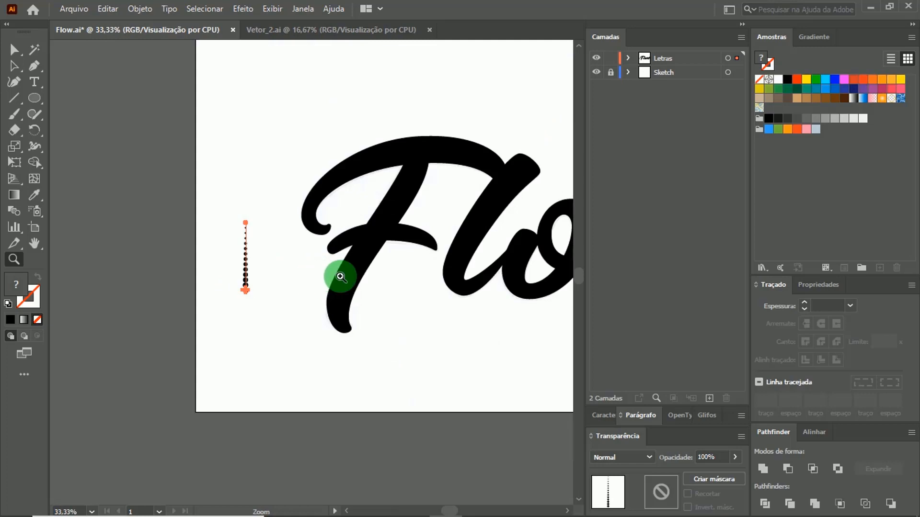
{"action": "left_click_drag", "start_coordinate": [379, 274], "coordinate": [240, 299]}
{"action": "left_click", "coordinate": [283, 270], "text": "alt"}
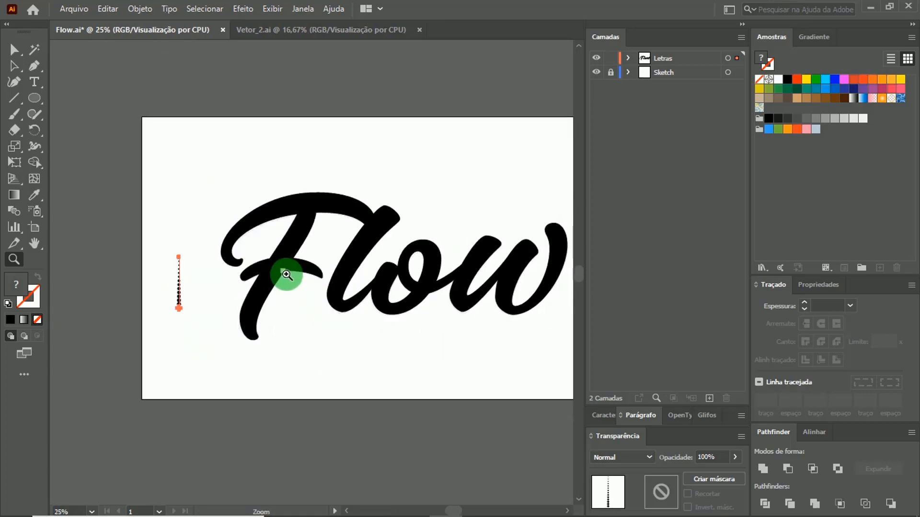
{"action": "left_click_drag", "start_coordinate": [338, 292], "coordinate": [252, 253]}
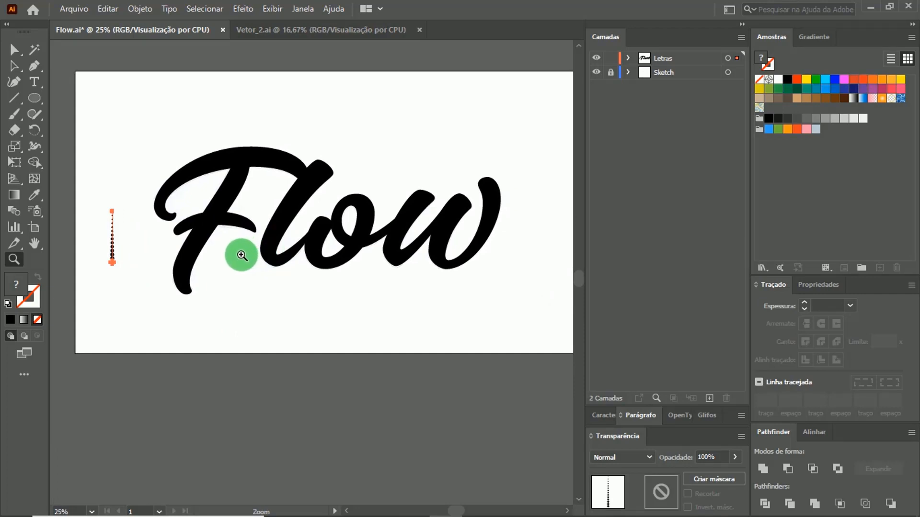
{"action": "key", "text": "a"}
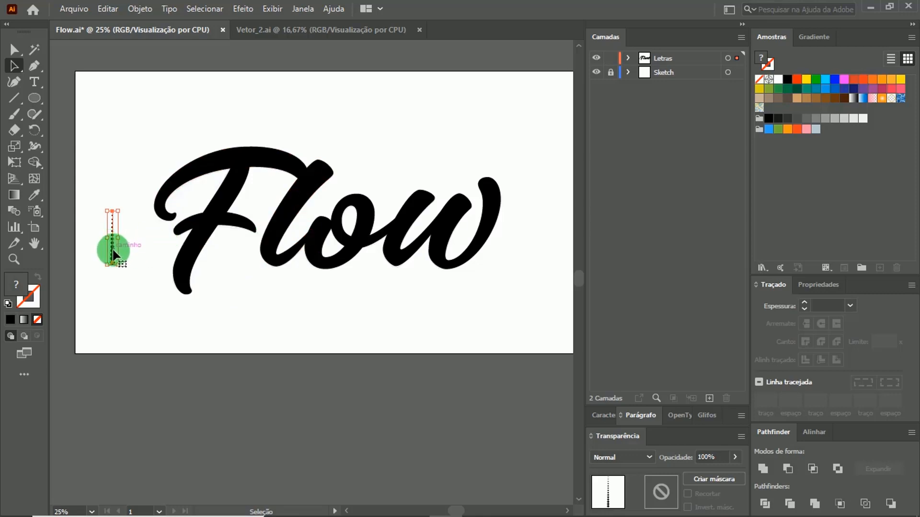
{"action": "left_click_drag", "start_coordinate": [115, 247], "coordinate": [155, 432]}
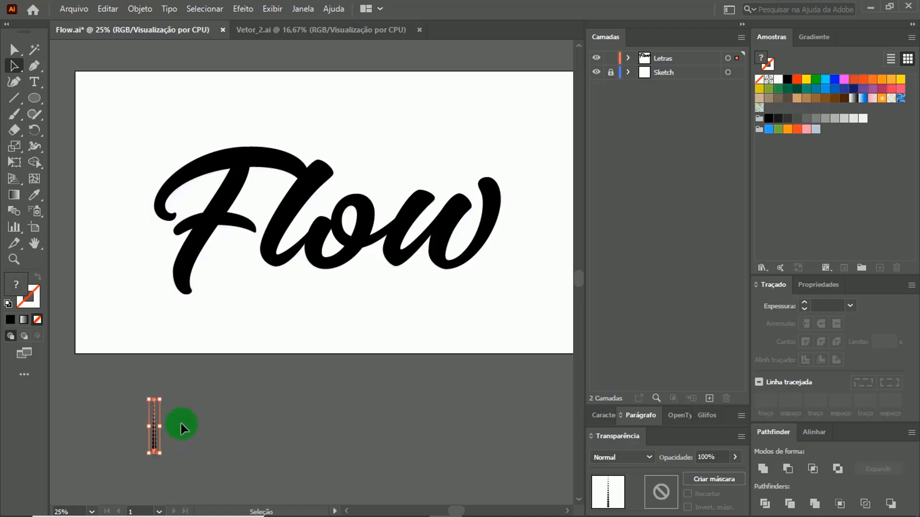
{"action": "left_click", "coordinate": [177, 369]}
{"action": "left_click_drag", "start_coordinate": [337, 382], "coordinate": [308, 340]}
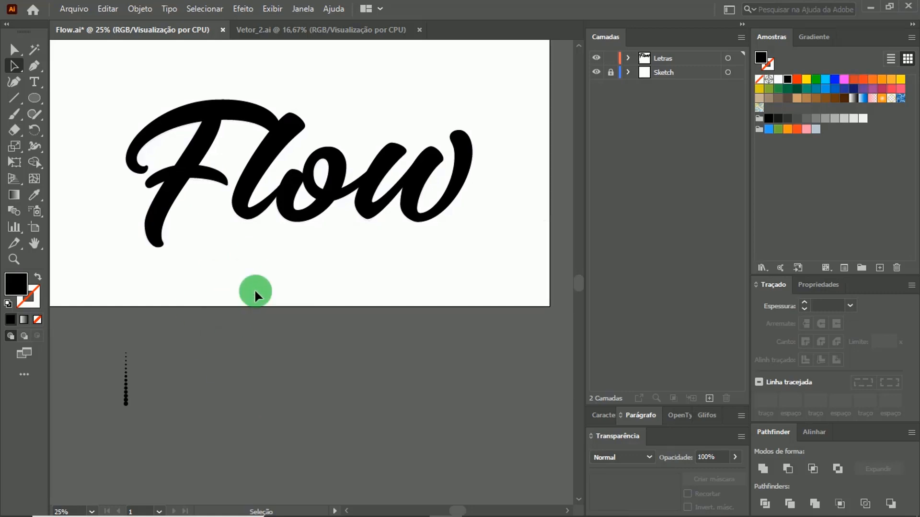
{"action": "left_click_drag", "start_coordinate": [287, 281], "coordinate": [292, 289]}
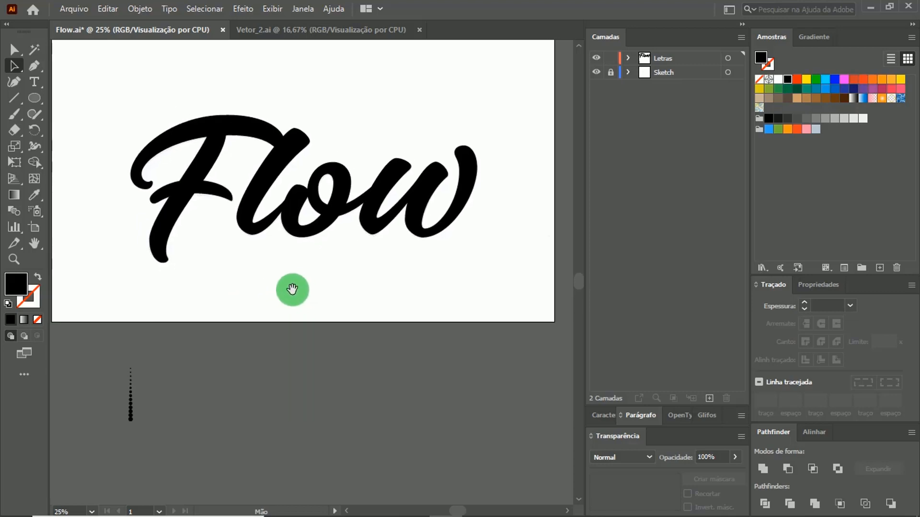
{"action": "right_click", "coordinate": [301, 297]}
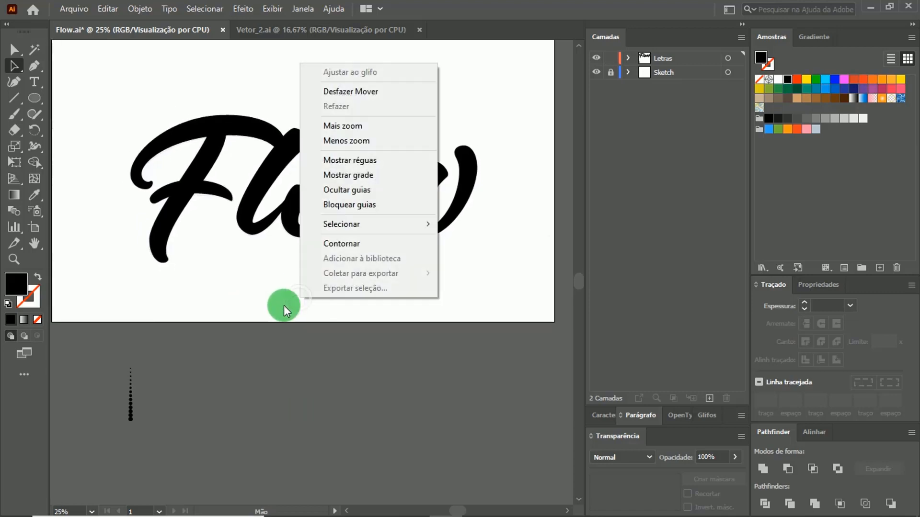
{"action": "left_click", "coordinate": [262, 318]}
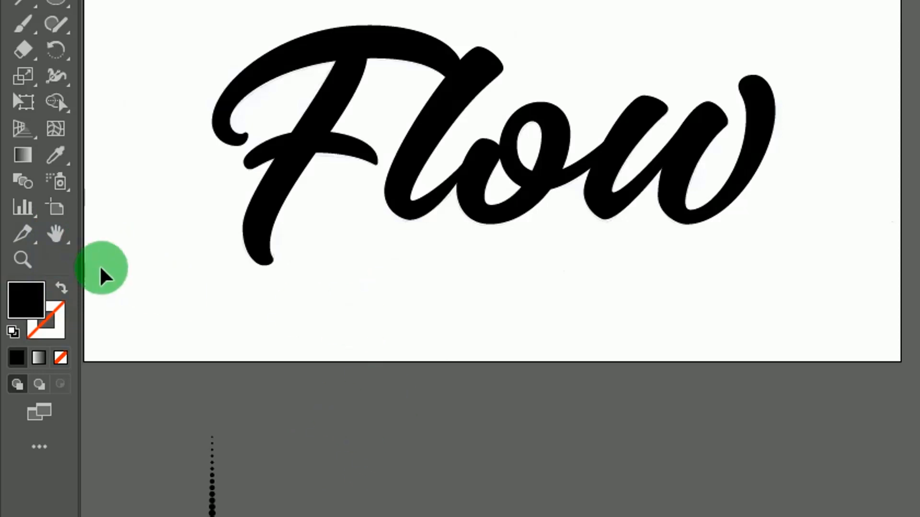
{"action": "left_click", "coordinate": [55, 234]}
{"action": "left_click_drag", "start_coordinate": [177, 252], "coordinate": [419, 343]}
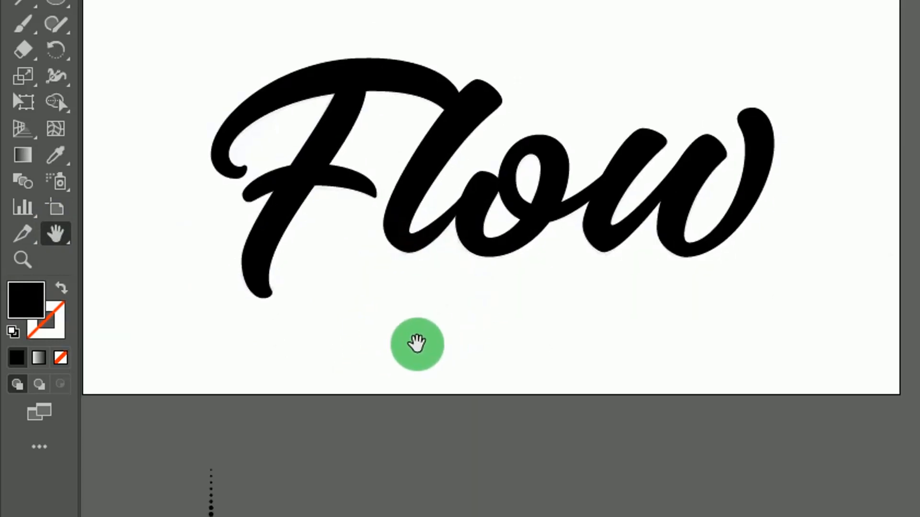
{"action": "right_click", "coordinate": [417, 341]}
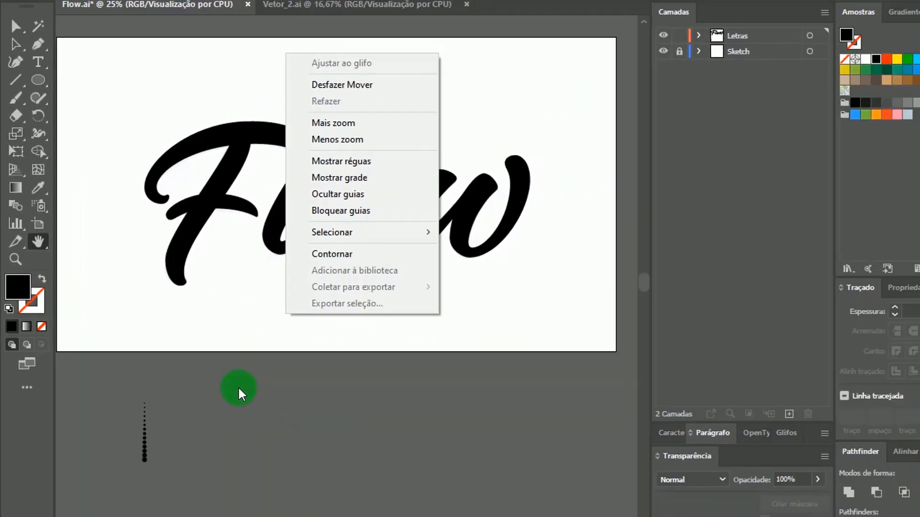
{"action": "left_click", "coordinate": [348, 452]}
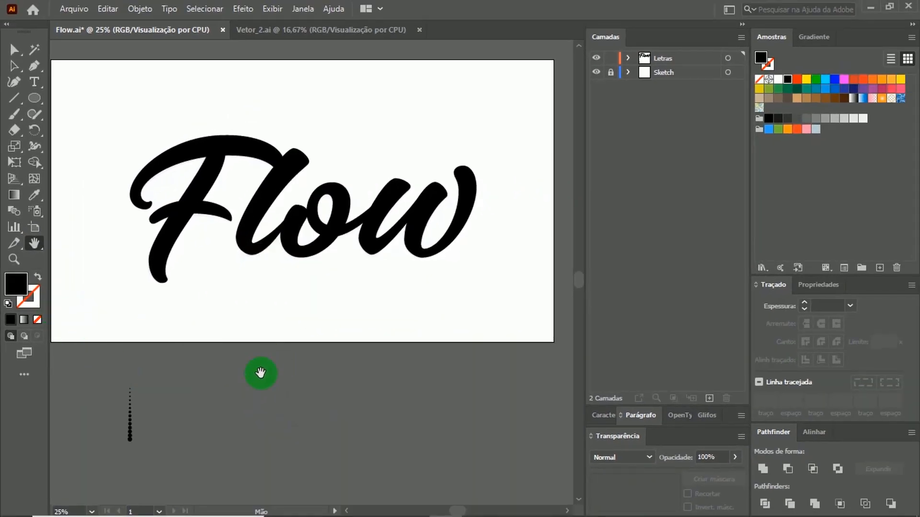
{"action": "left_click_drag", "start_coordinate": [244, 399], "coordinate": [259, 381]}
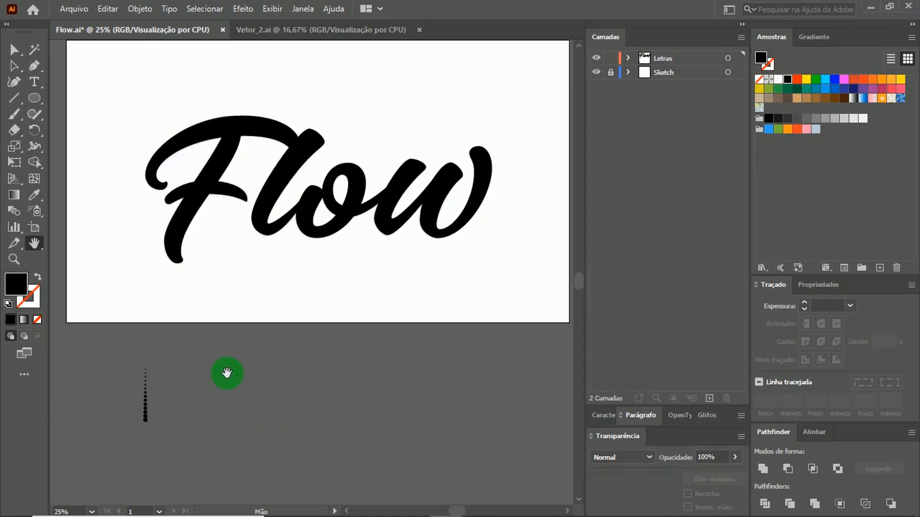
Select the blended dot column below the Flow lettering and open the Transform effect options for it.
{"action": "key", "text": "a"}
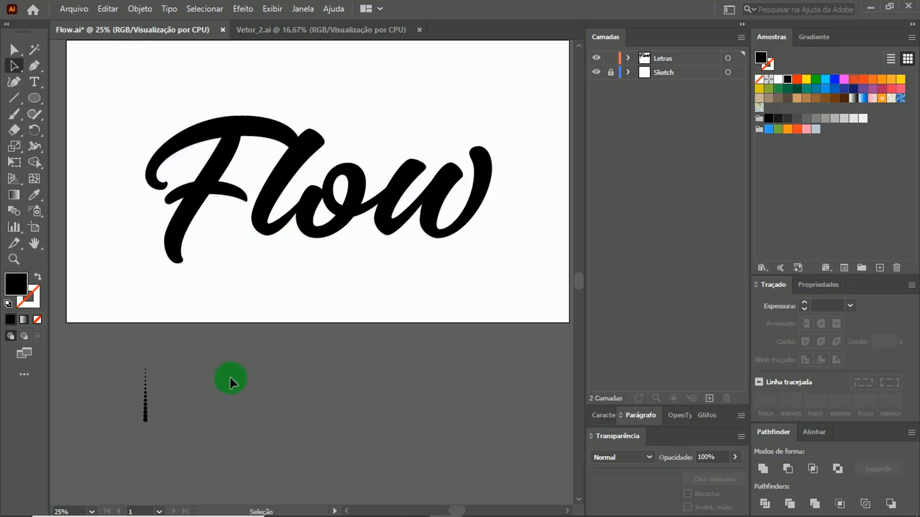
{"action": "left_click_drag", "start_coordinate": [182, 360], "coordinate": [140, 475]}
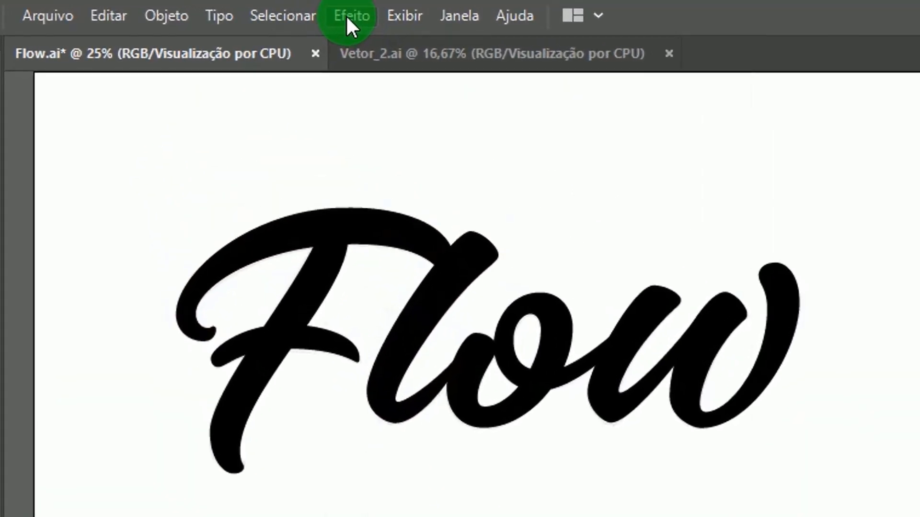
{"action": "left_click", "coordinate": [241, 9]}
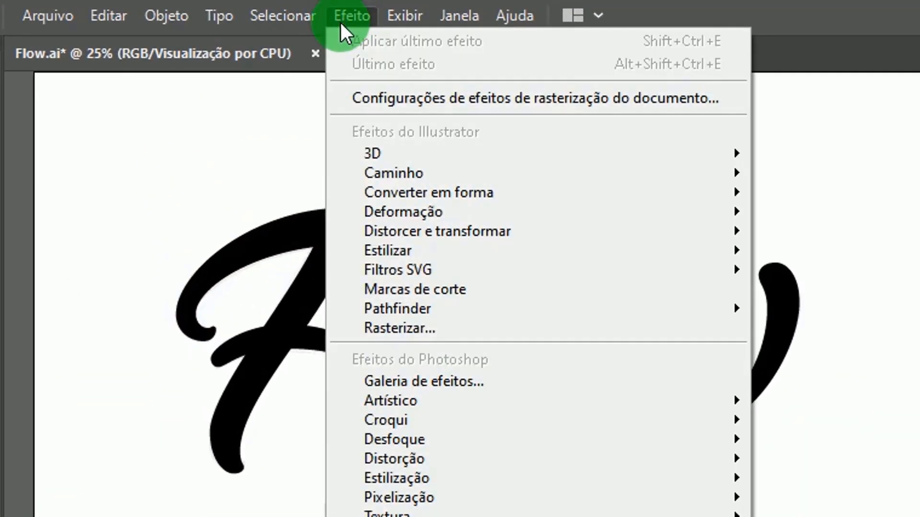
{"action": "mouse_move", "coordinate": [544, 228]}
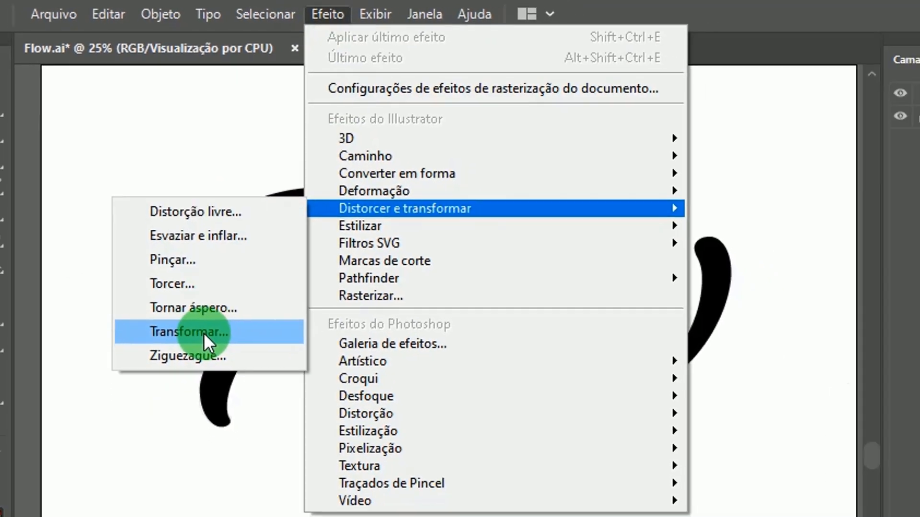
{"action": "left_click", "coordinate": [211, 375]}
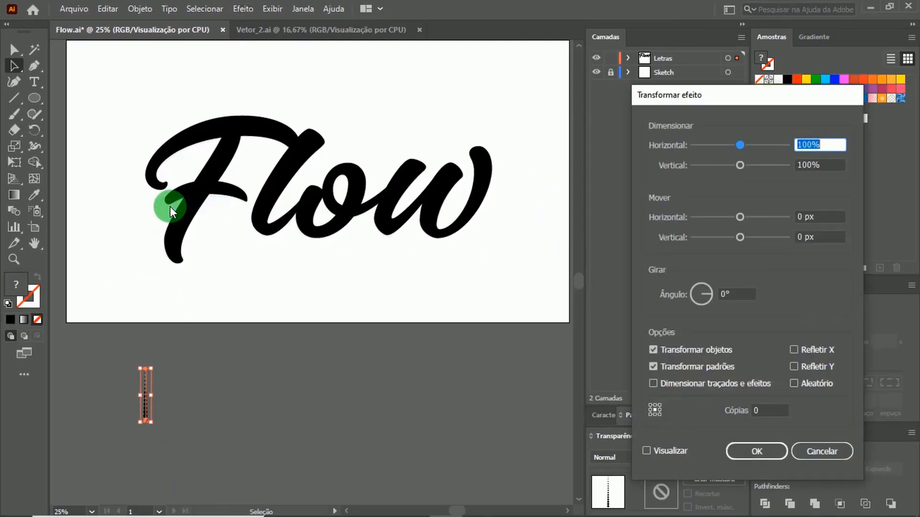
{"action": "left_click_drag", "start_coordinate": [745, 102], "coordinate": [715, 76]}
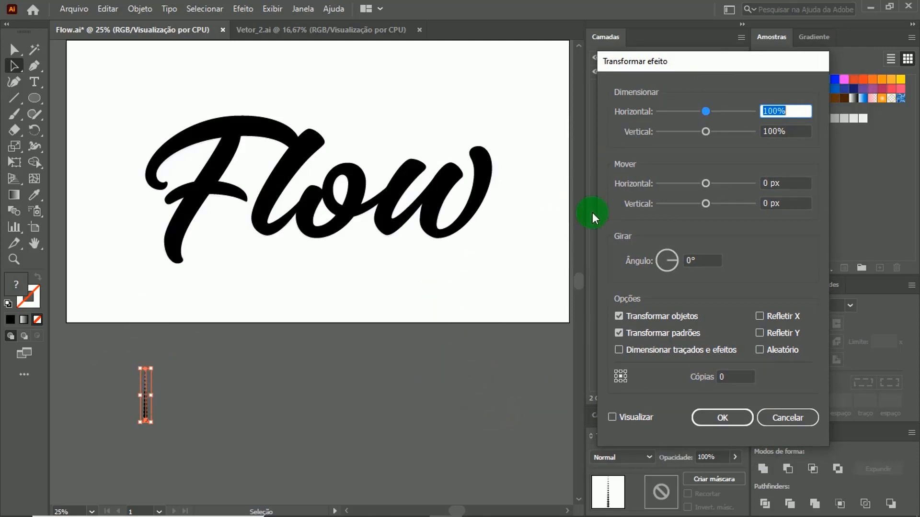
Set the Transform effect to 150 copies with a 10 px horizontal move, preview it and apply the effect.
{"action": "left_click", "coordinate": [739, 378]}
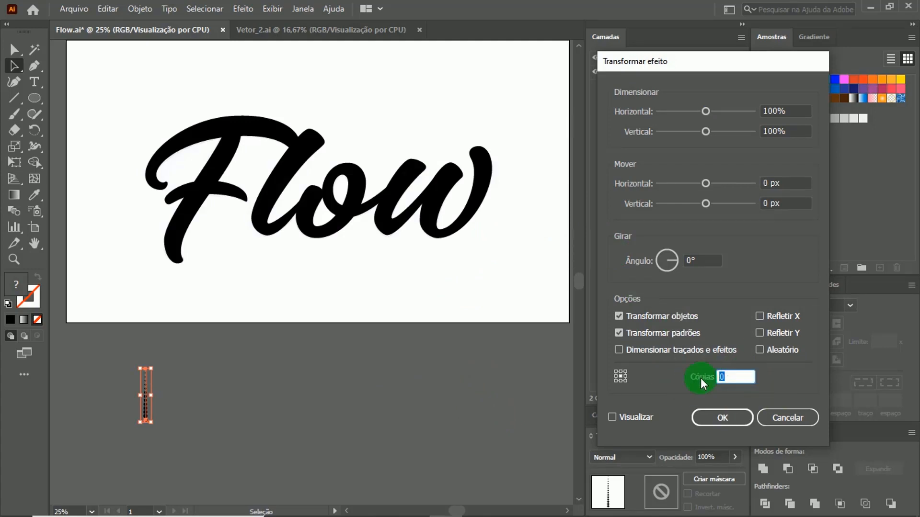
{"action": "type", "text": "1"}
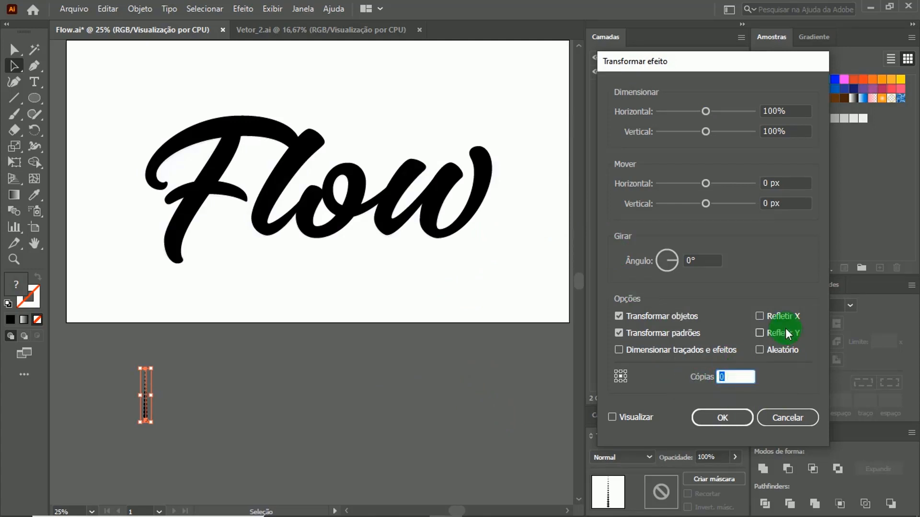
{"action": "type", "text": "50"}
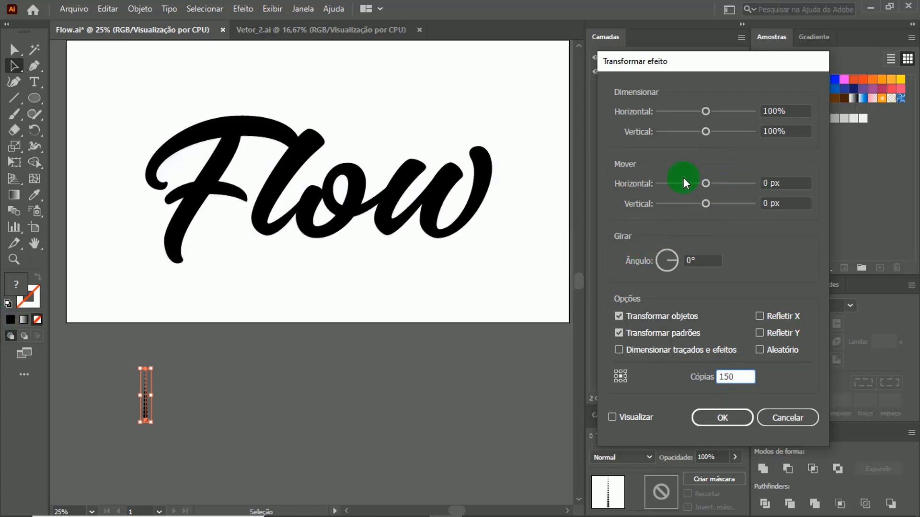
{"action": "left_click", "coordinate": [791, 183]}
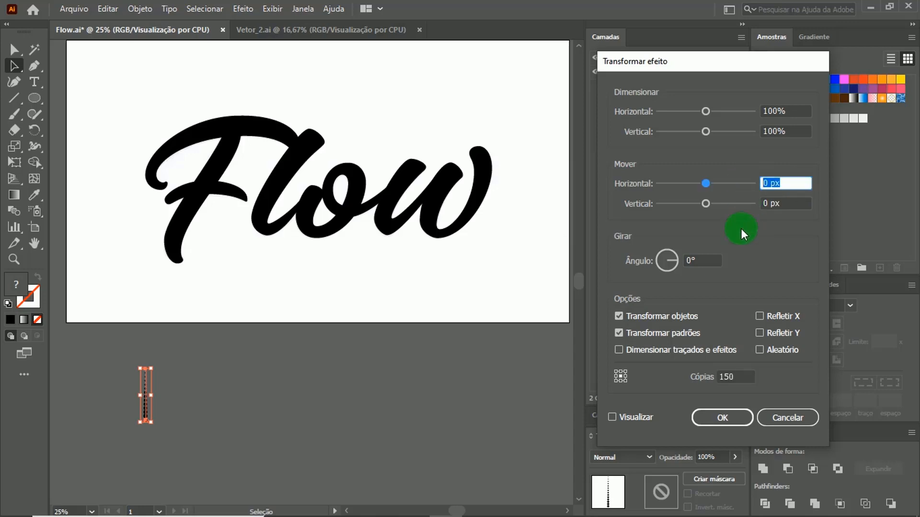
{"action": "type", "text": "10"}
{"action": "left_click", "coordinate": [612, 417]}
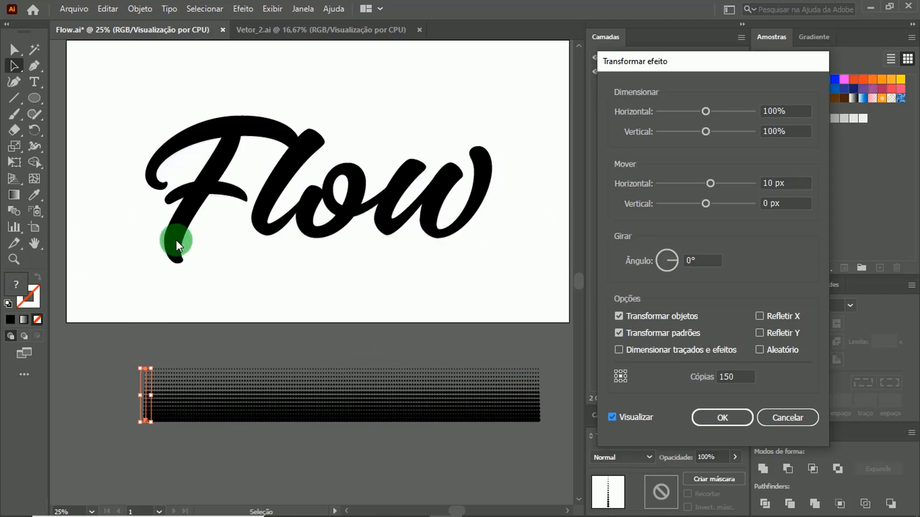
{"action": "left_click", "coordinate": [717, 419]}
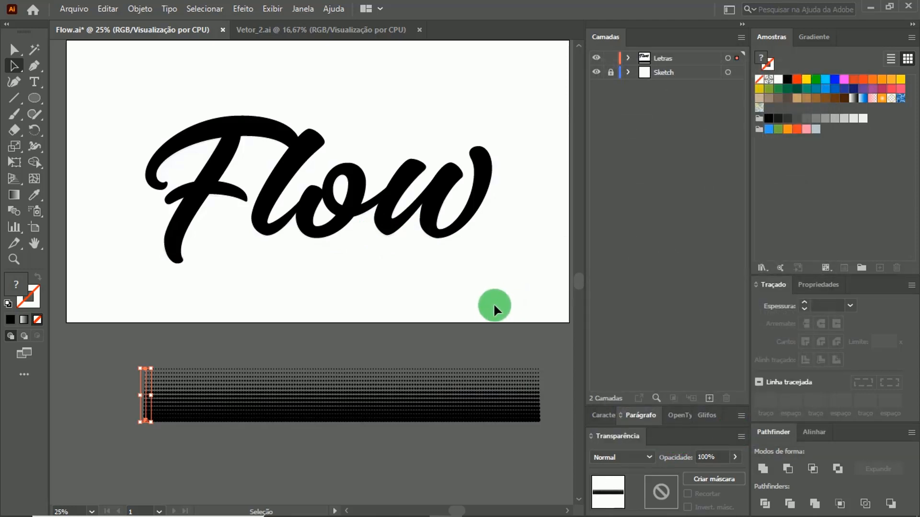
Examine the repeated dot pattern up close at 100% zoom with the selection cleared.
{"action": "key", "text": "z"}
{"action": "left_click", "coordinate": [202, 402]}
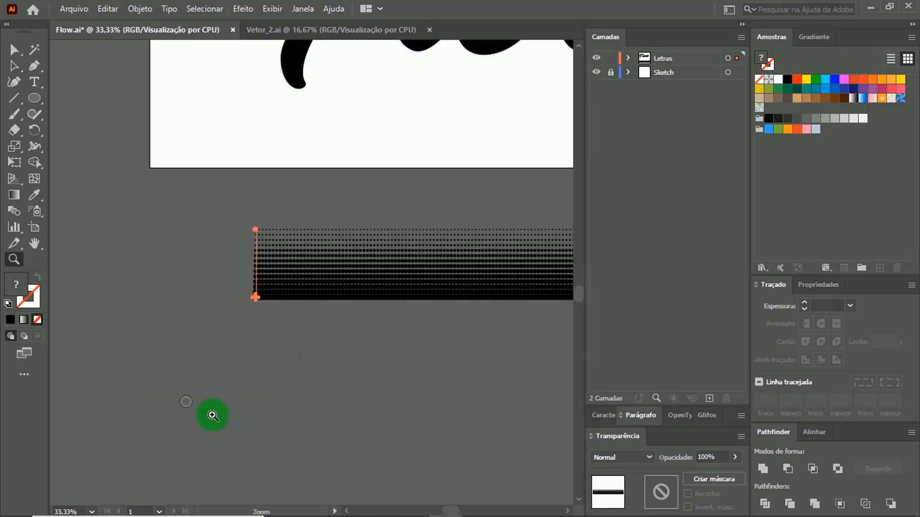
{"action": "left_click", "coordinate": [349, 287]}
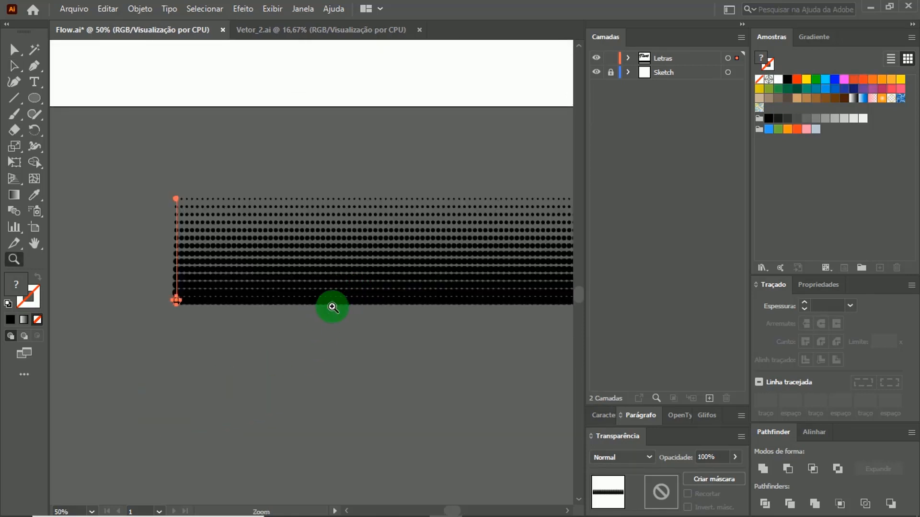
{"action": "left_click", "coordinate": [312, 286]}
{"action": "left_click", "coordinate": [320, 327]}
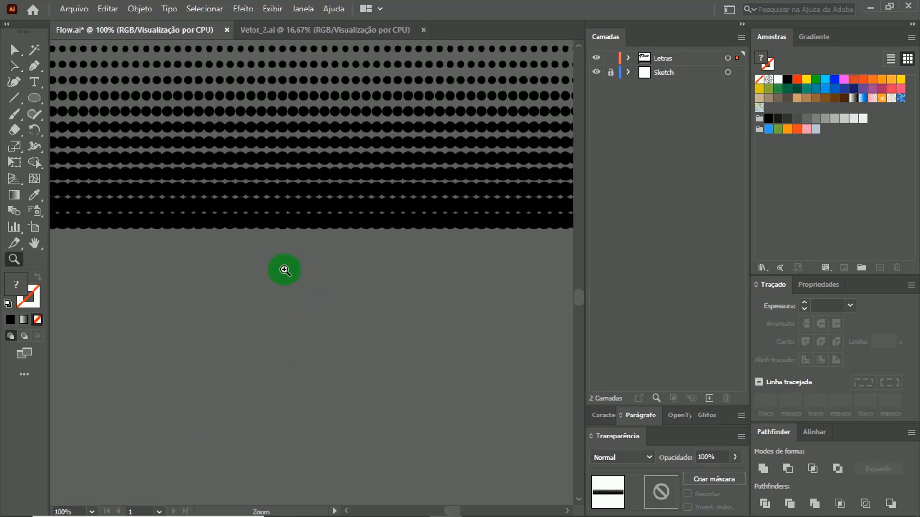
{"action": "left_click", "coordinate": [284, 270]}
{"action": "left_click_drag", "start_coordinate": [320, 293], "coordinate": [404, 331]}
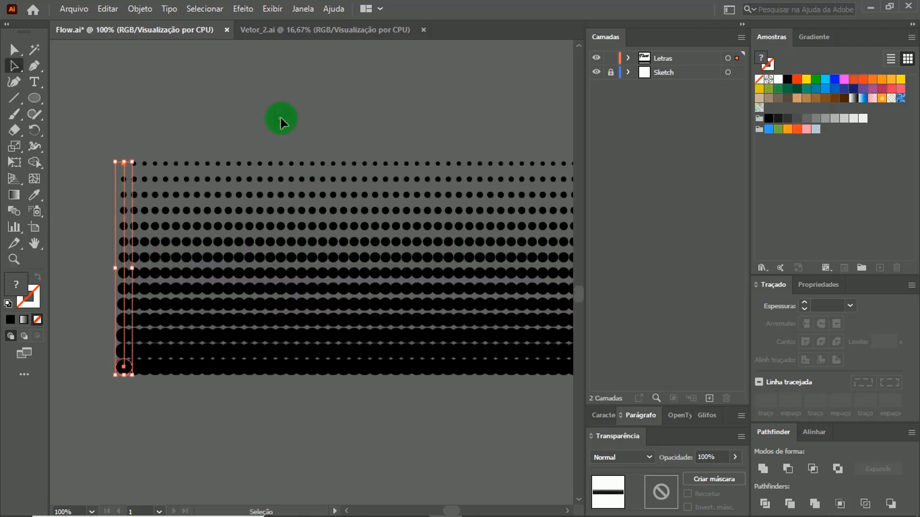
{"action": "left_click", "coordinate": [280, 119]}
{"action": "left_click", "coordinate": [139, 193]}
{"action": "left_click", "coordinate": [233, 209]}
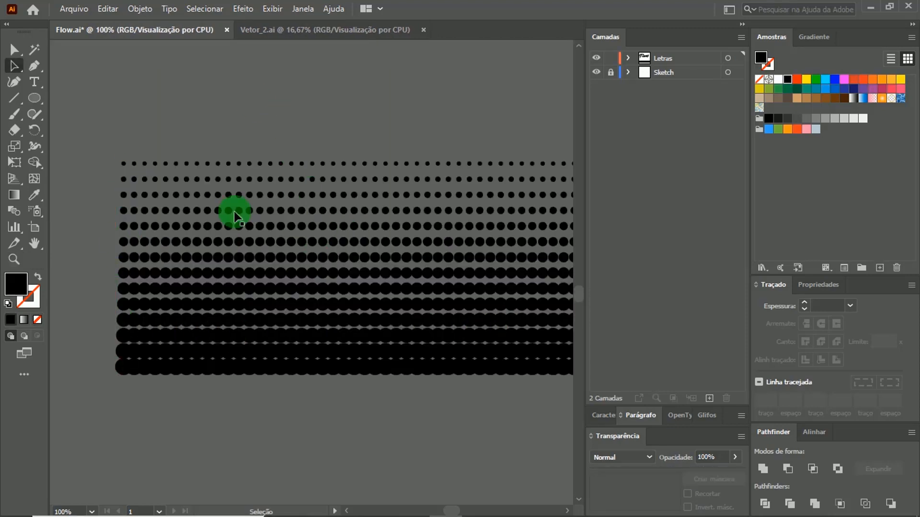
{"action": "left_click", "coordinate": [208, 166]}
Select the dot column, start a Rotate transformation with an angle of -30° and preview the slanted pattern.
{"action": "left_click_drag", "start_coordinate": [154, 112], "coordinate": [95, 254]}
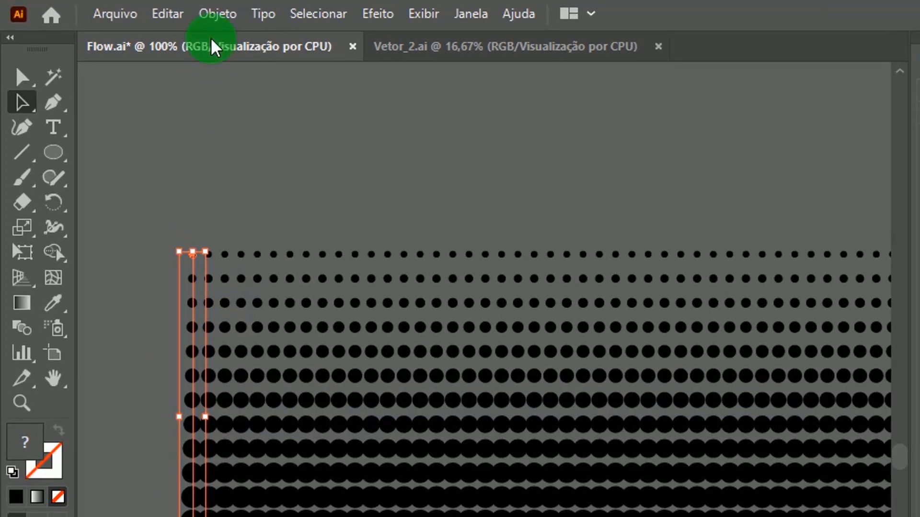
{"action": "left_click", "coordinate": [186, 13]}
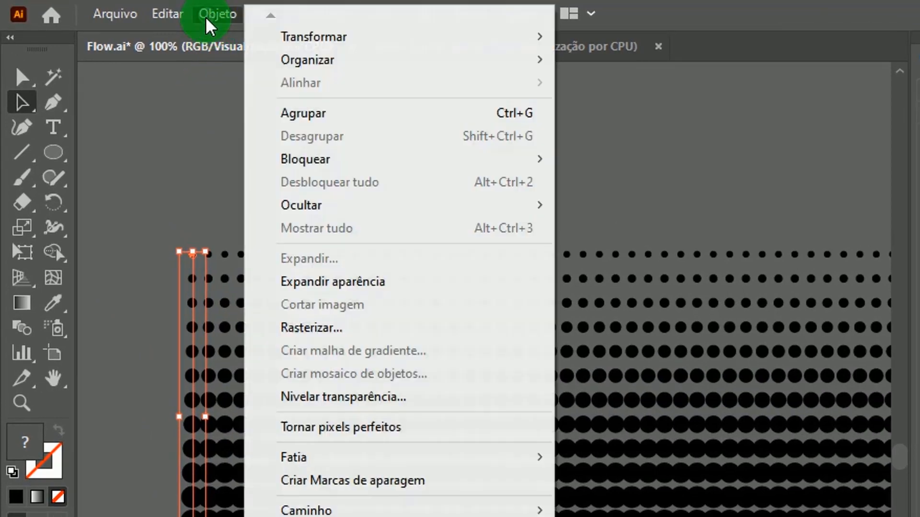
{"action": "mouse_move", "coordinate": [324, 37]}
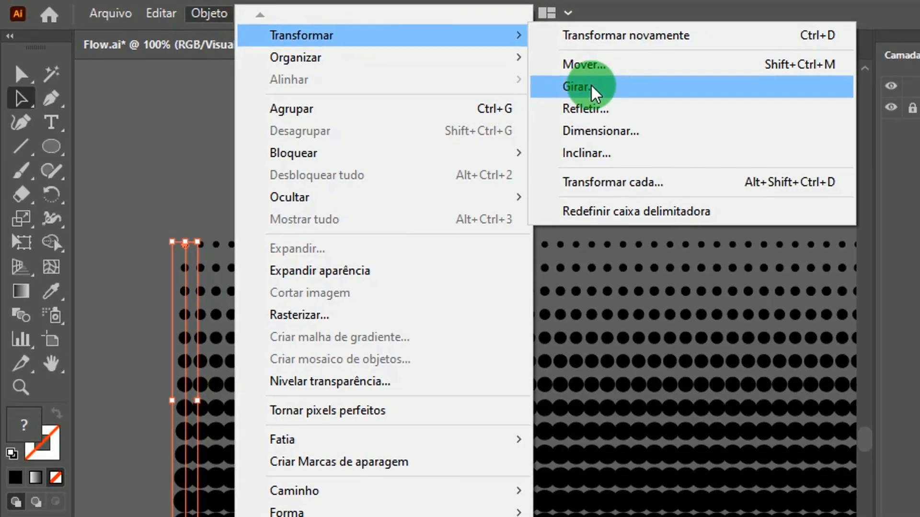
{"action": "left_click", "coordinate": [595, 92]}
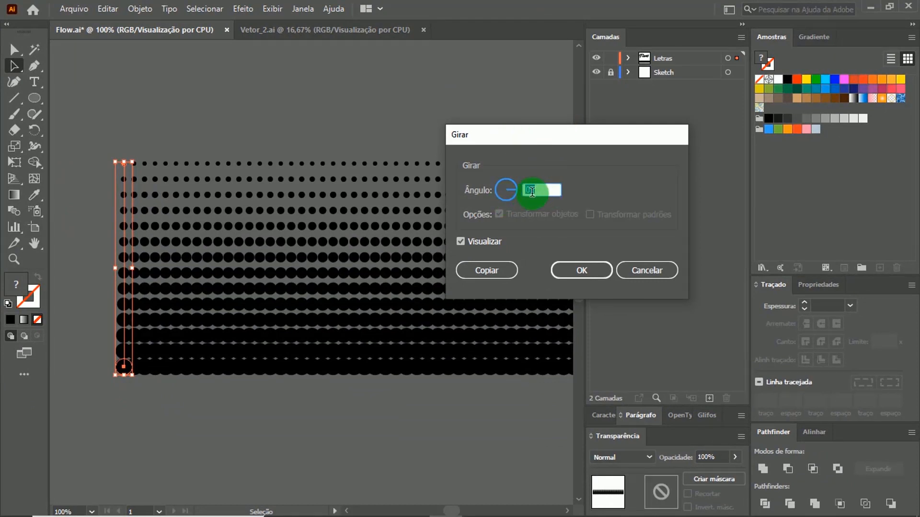
{"action": "type", "text": "-30"}
{"action": "left_click", "coordinate": [463, 241]}
{"action": "left_click", "coordinate": [460, 239]}
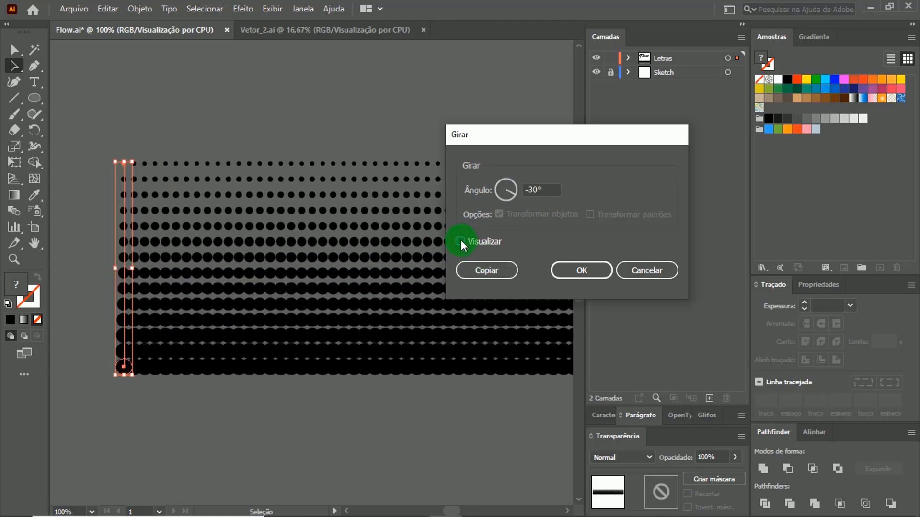
{"action": "left_click", "coordinate": [460, 240]}
{"action": "left_click_drag", "start_coordinate": [506, 139], "coordinate": [631, 88]}
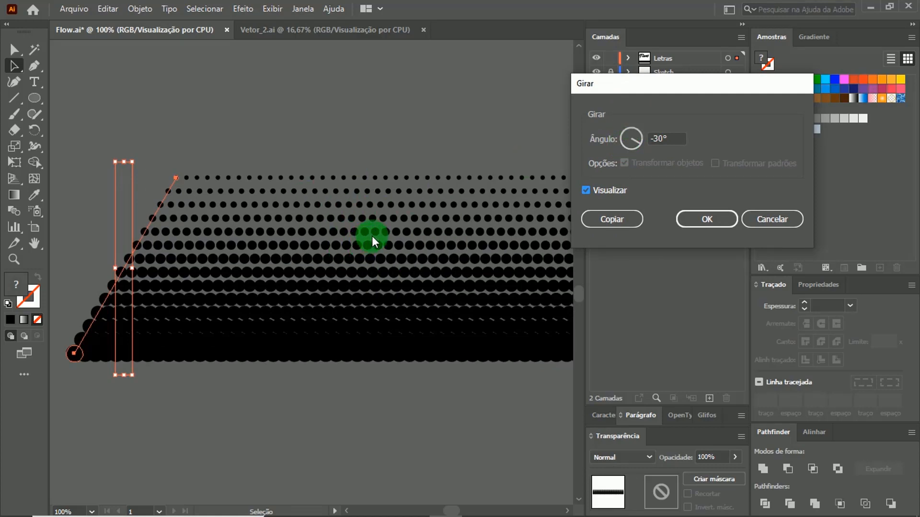
Try alternative rotation angles of 45°, 129° and 186° on the previewed dot column.
{"action": "left_click", "coordinate": [637, 134]}
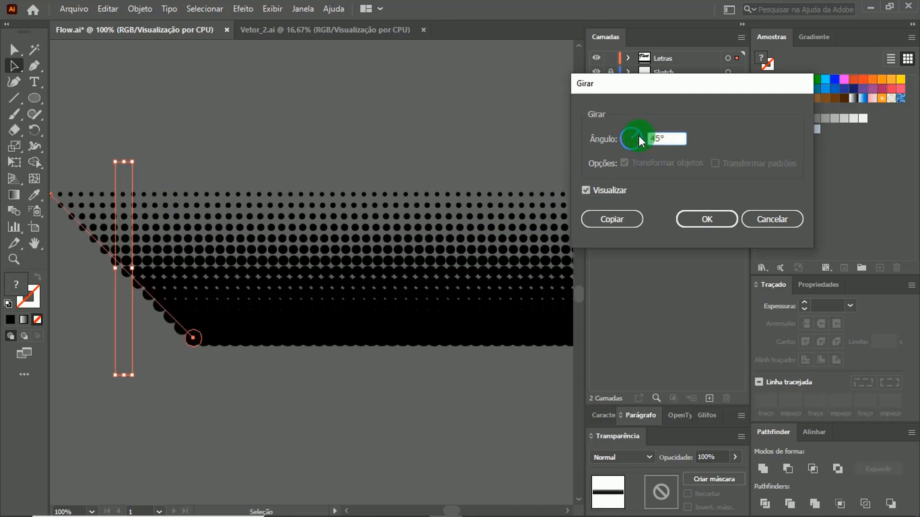
{"action": "left_click", "coordinate": [626, 134]}
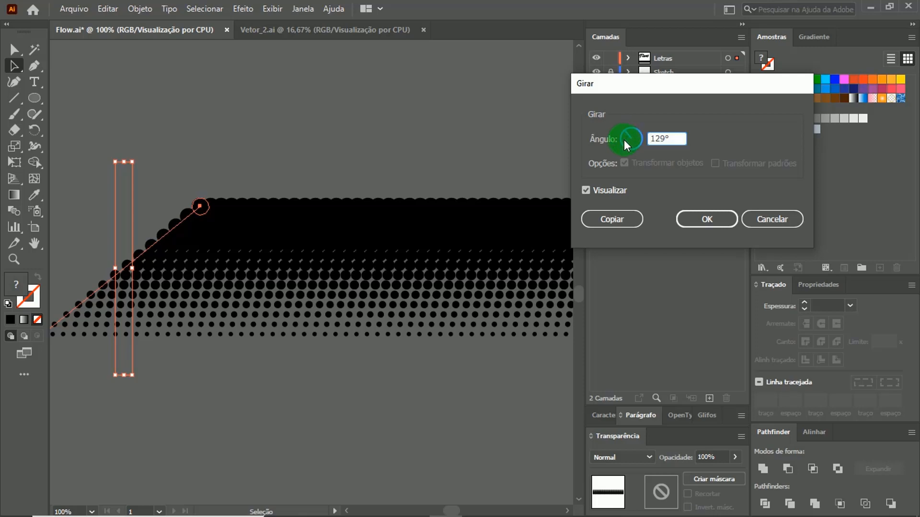
{"action": "left_click", "coordinate": [624, 140]}
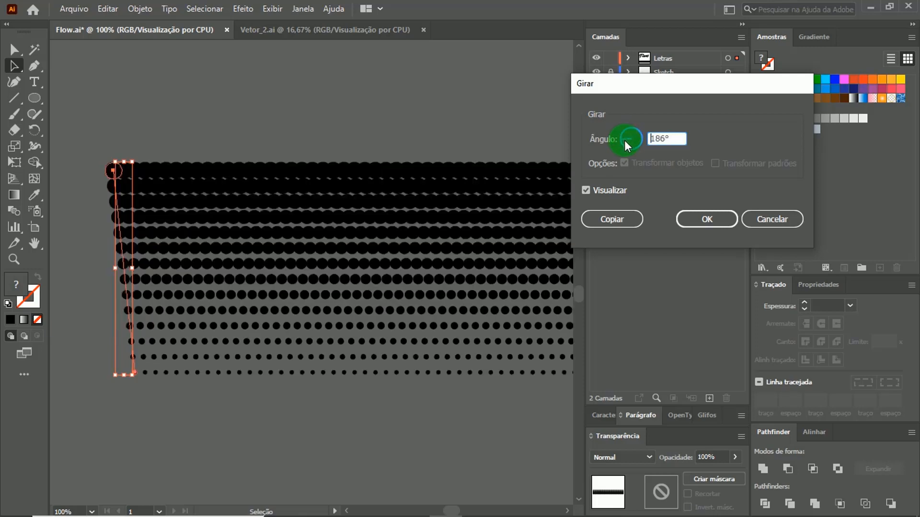
Set the rotation angle to -30°, check the preview and apply the rotation to the dot column.
{"action": "double_click", "coordinate": [677, 135]}
{"action": "type", "text": "-30"}
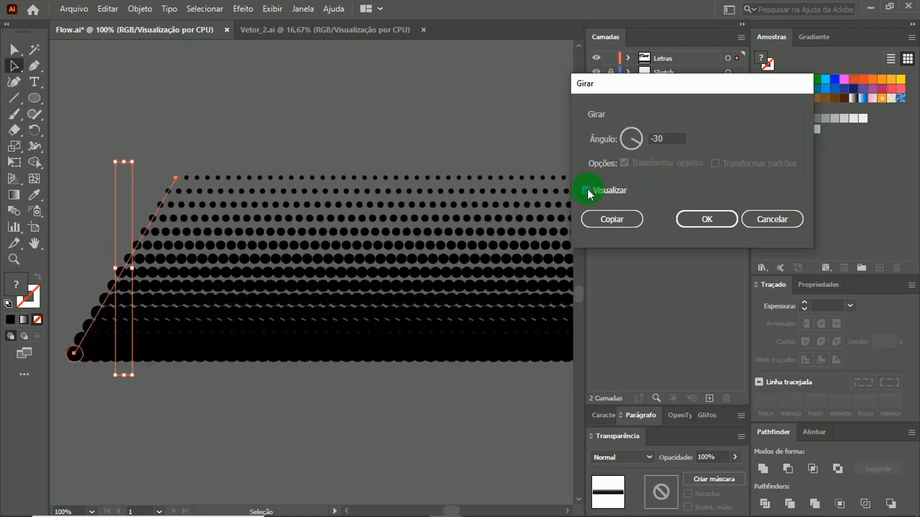
{"action": "left_click", "coordinate": [585, 191]}
{"action": "left_click", "coordinate": [585, 191]}
{"action": "left_click", "coordinate": [707, 217]}
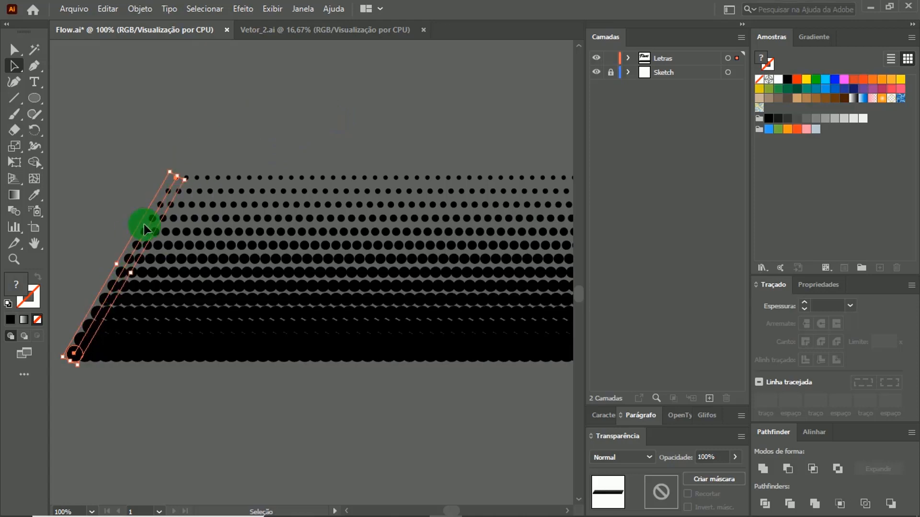
Select the slanted dot column at the pattern's edge and expand its appearance into editable dots.
{"action": "left_click", "coordinate": [261, 126]}
{"action": "left_click", "coordinate": [133, 250]}
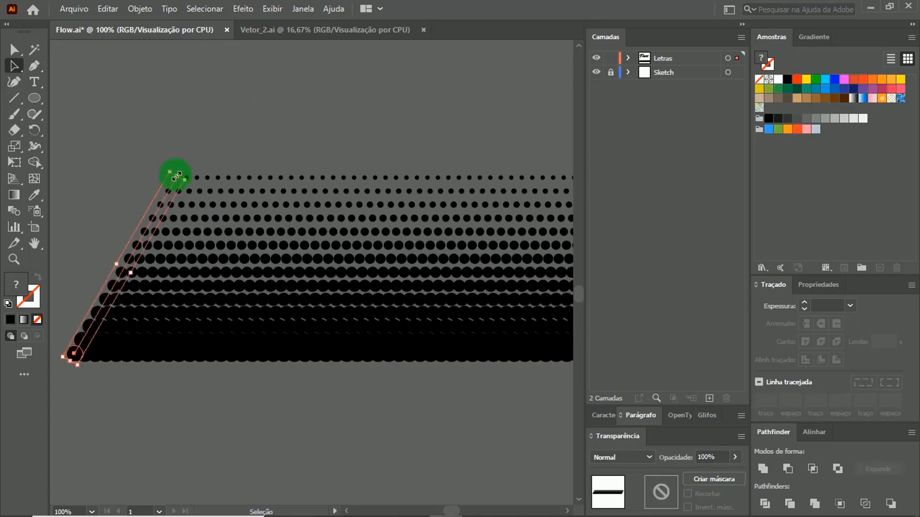
{"action": "left_click_drag", "start_coordinate": [337, 125], "coordinate": [266, 279]}
{"action": "left_click_drag", "start_coordinate": [371, 152], "coordinate": [339, 197]}
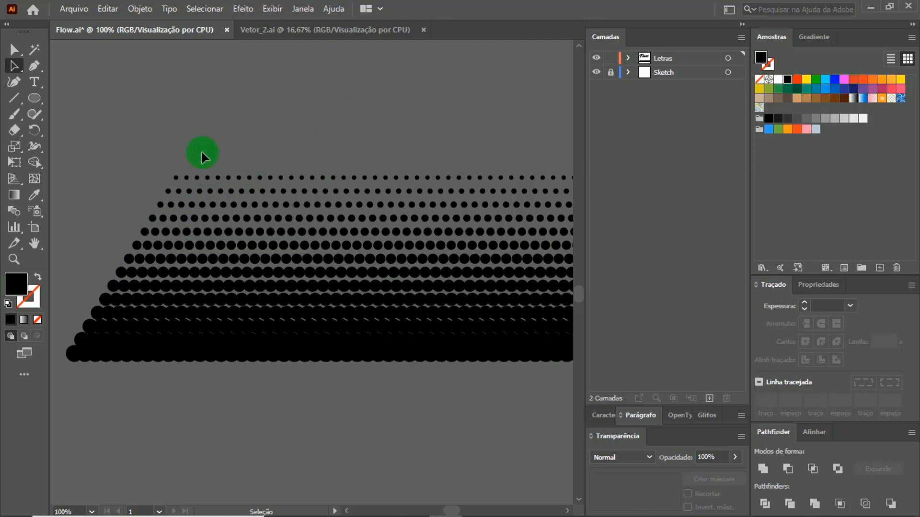
{"action": "left_click_drag", "start_coordinate": [226, 120], "coordinate": [147, 247]}
{"action": "left_click_drag", "start_coordinate": [145, 240], "coordinate": [124, 274]}
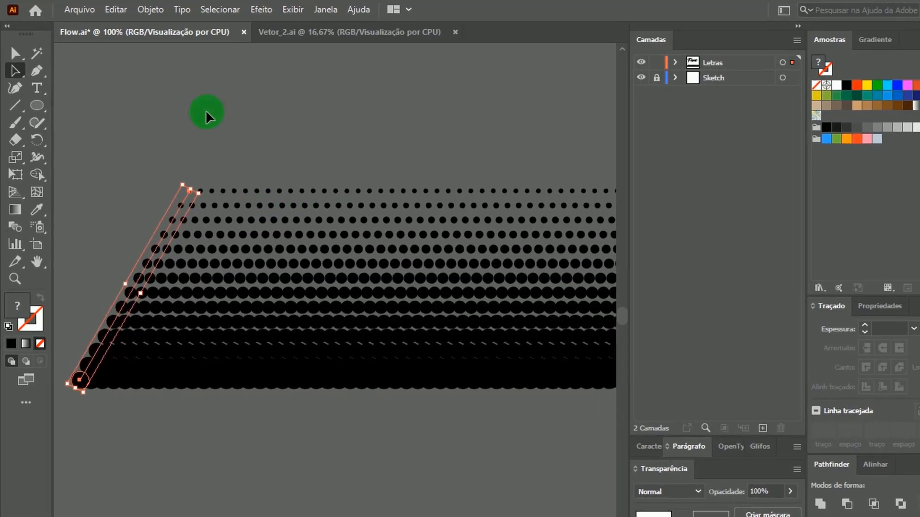
{"action": "left_click", "coordinate": [151, 10]}
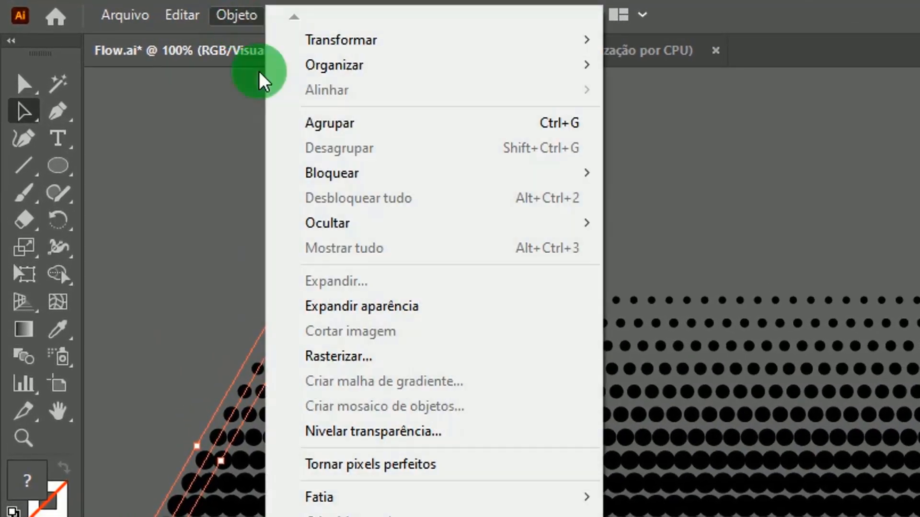
{"action": "left_click", "coordinate": [389, 309]}
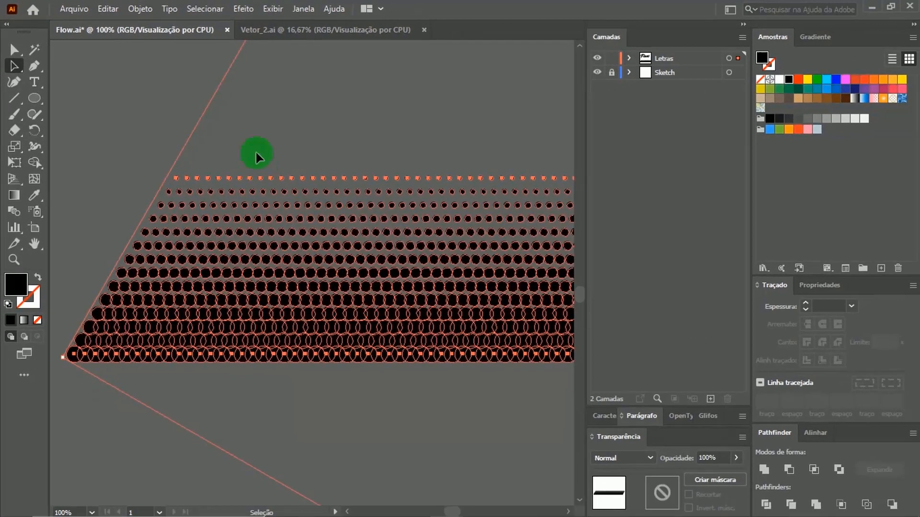
Examine the expanded dot pattern, both close up and alongside the whole Flow artboard at 16.67% zoom, with the selection cleared.
{"action": "left_click", "coordinate": [297, 128]}
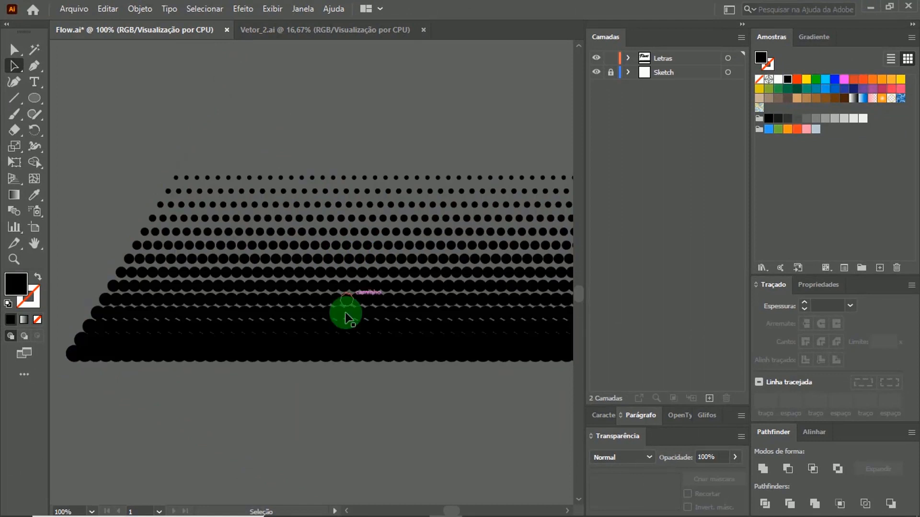
{"action": "left_click", "coordinate": [519, 360]}
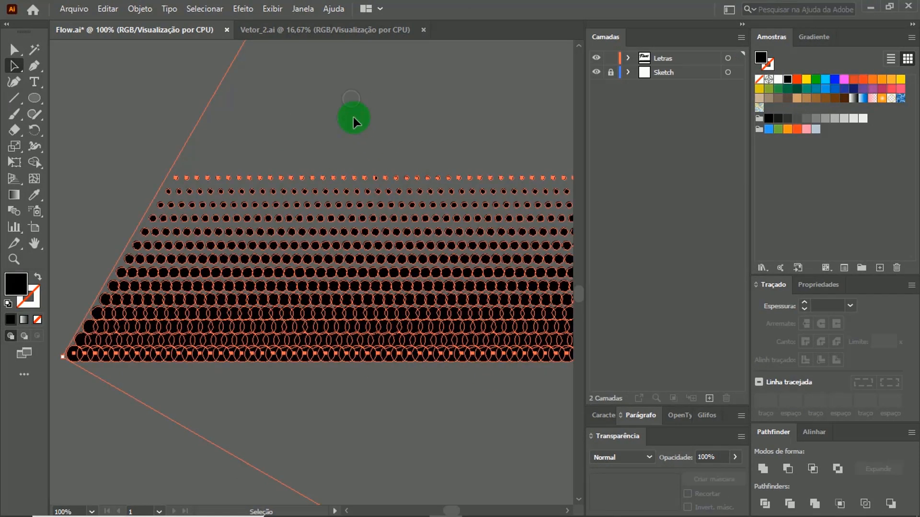
{"action": "left_click", "coordinate": [325, 139]}
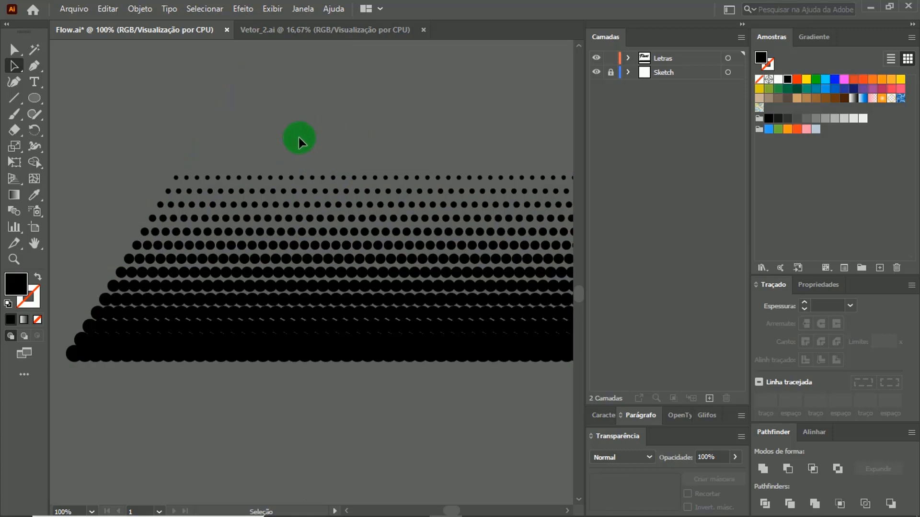
{"action": "key", "text": "z"}
{"action": "key", "text": "alt"}
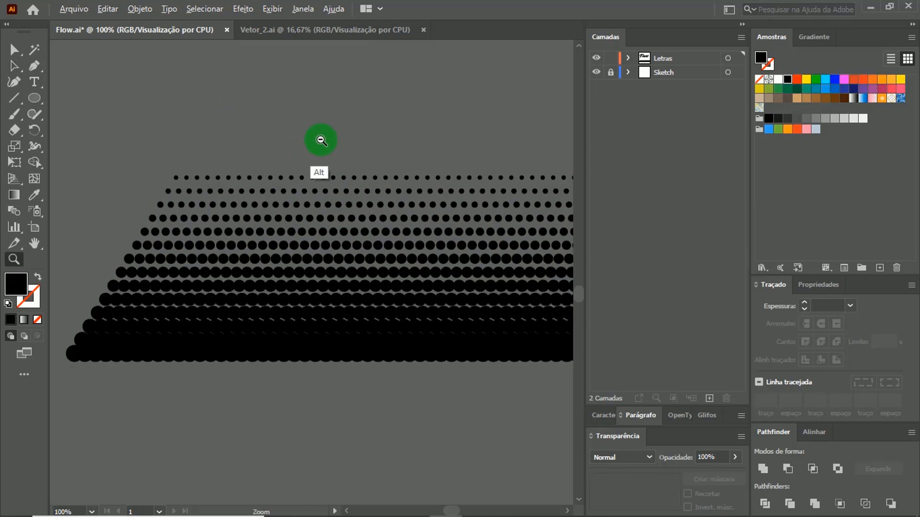
{"action": "left_click", "coordinate": [373, 192]}
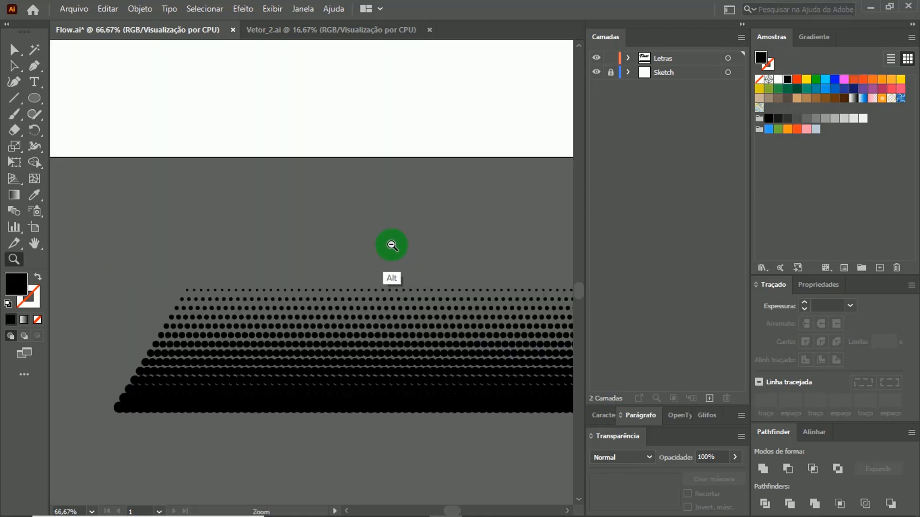
{"action": "left_click", "coordinate": [426, 256]}
{"action": "left_click", "coordinate": [428, 263]}
{"action": "left_click", "coordinate": [426, 266]}
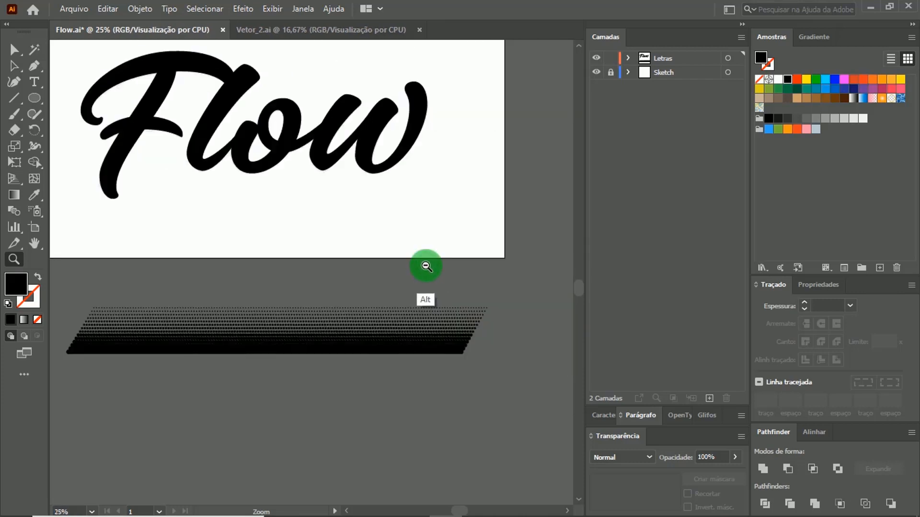
{"action": "left_click", "coordinate": [261, 239], "text": "alt"}
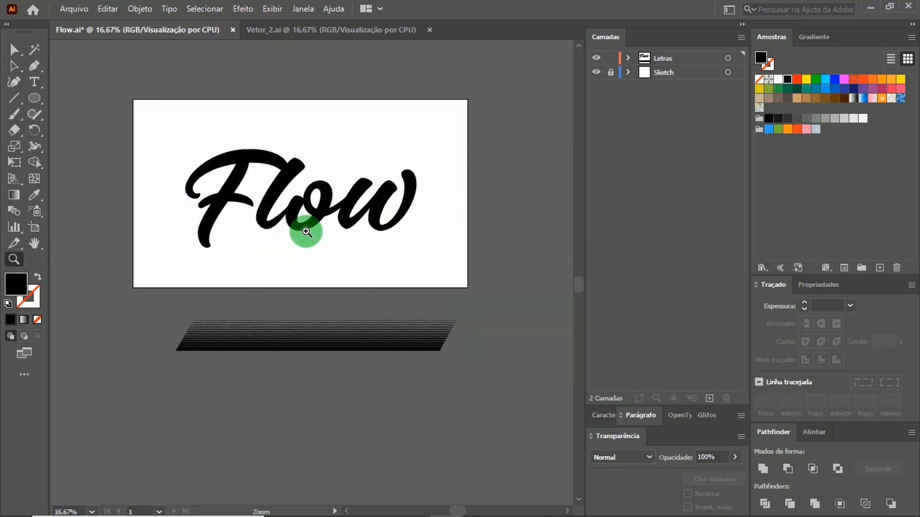
{"action": "left_click_drag", "start_coordinate": [312, 259], "coordinate": [308, 281]}
Add a new layer above Letras and name it Textura.
{"action": "key", "text": "a"}
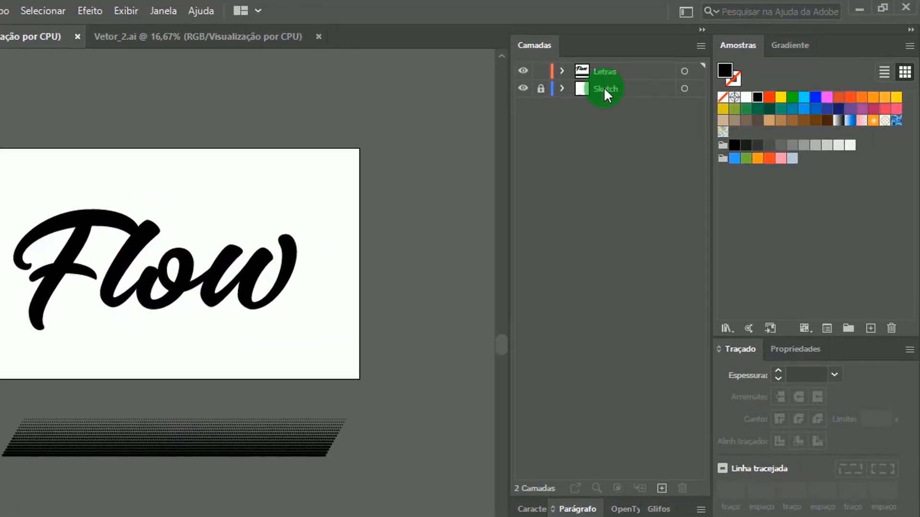
{"action": "left_click", "coordinate": [672, 58]}
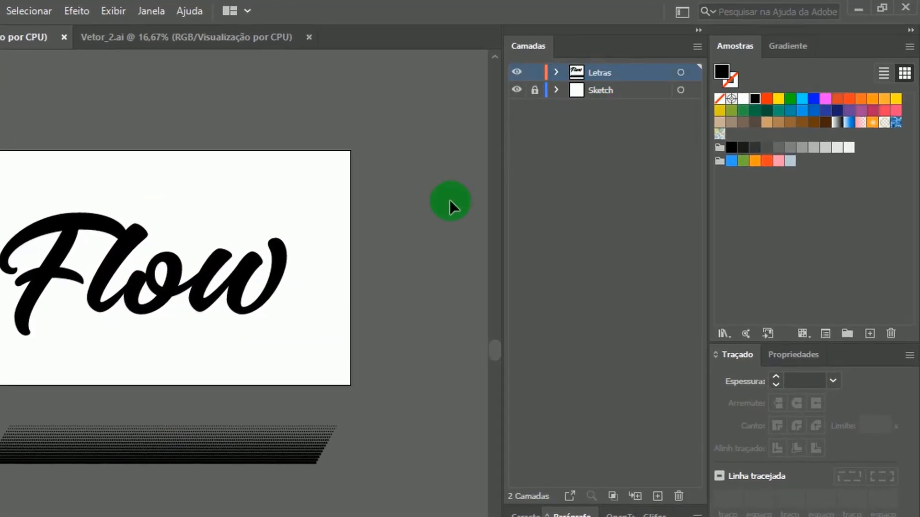
{"action": "left_click", "coordinate": [658, 495]}
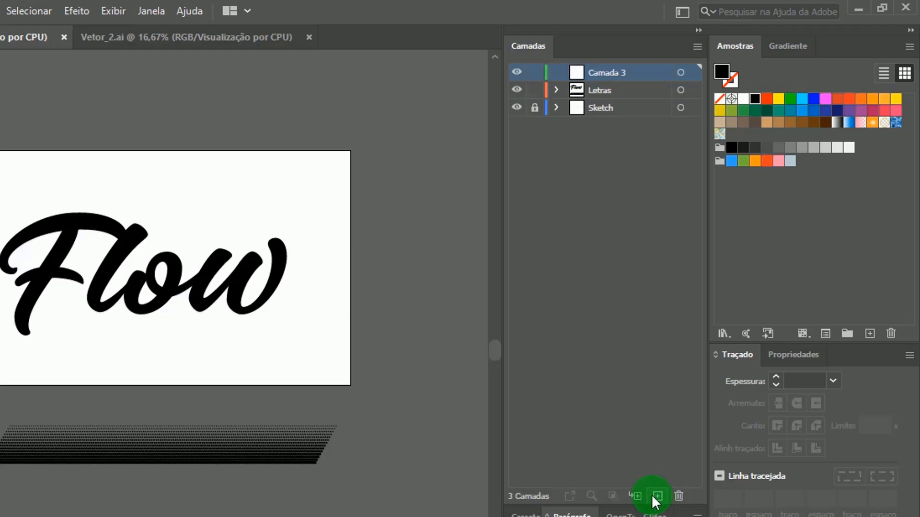
{"action": "double_click", "coordinate": [603, 73]}
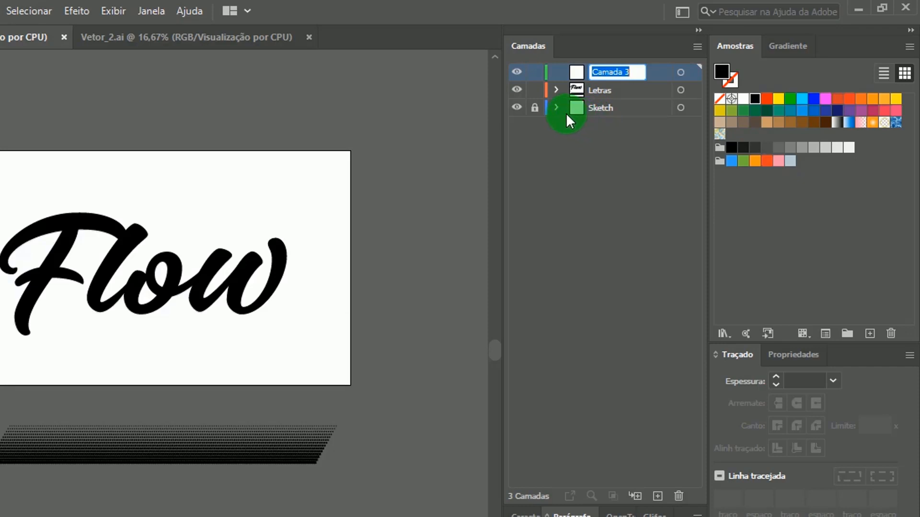
{"action": "type", "text": "Text"}
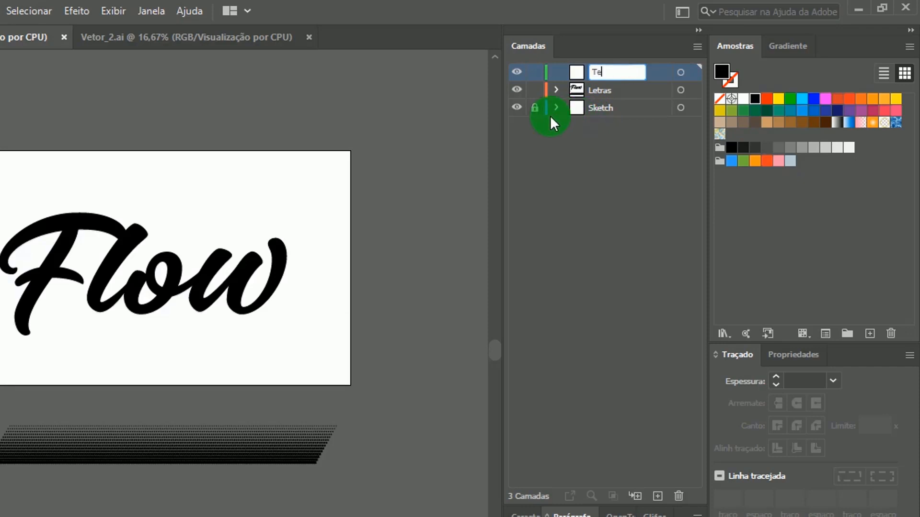
{"action": "type", "text": "ura"}
{"action": "left_click", "coordinate": [608, 201]}
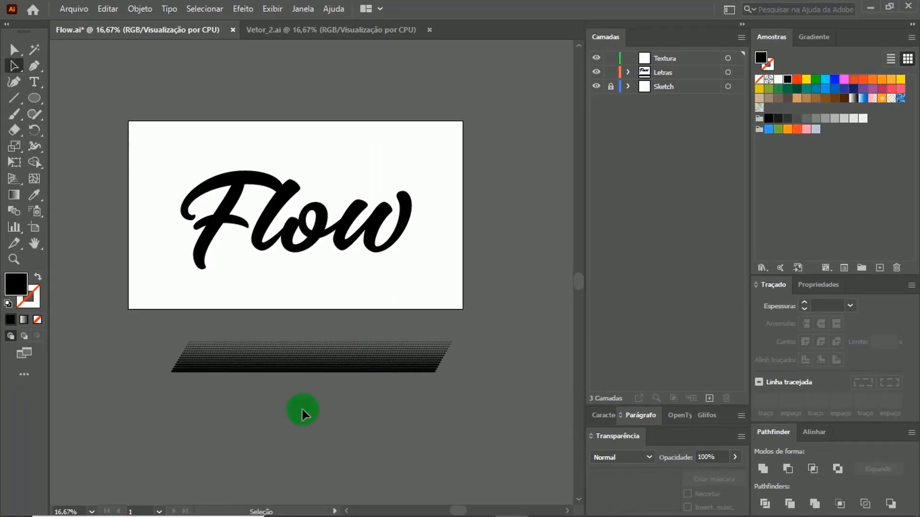
Move the halftone dot pattern from the Letras layer to the Textura layer, pasting it in the same place.
{"action": "left_click_drag", "start_coordinate": [137, 504], "coordinate": [75, 451]}
{"action": "left_click_drag", "start_coordinate": [285, 422], "coordinate": [292, 428]}
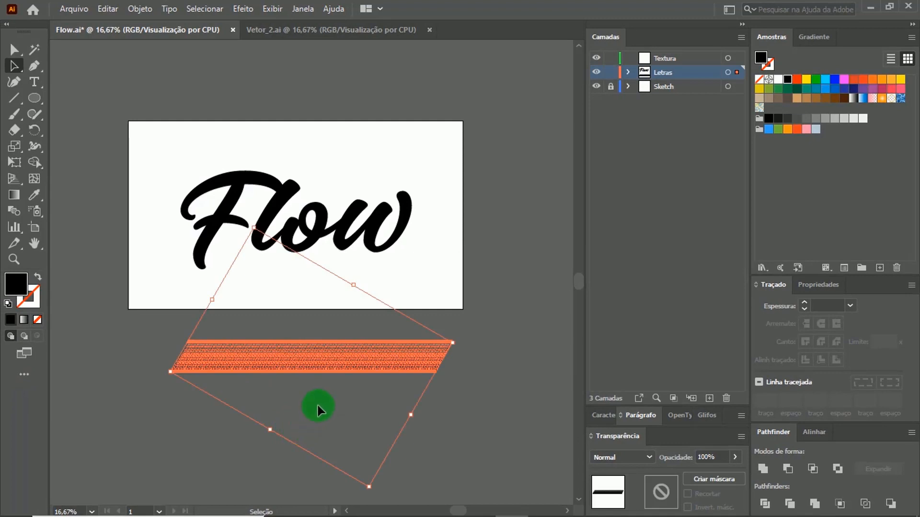
{"action": "key", "text": "ctrl+h"}
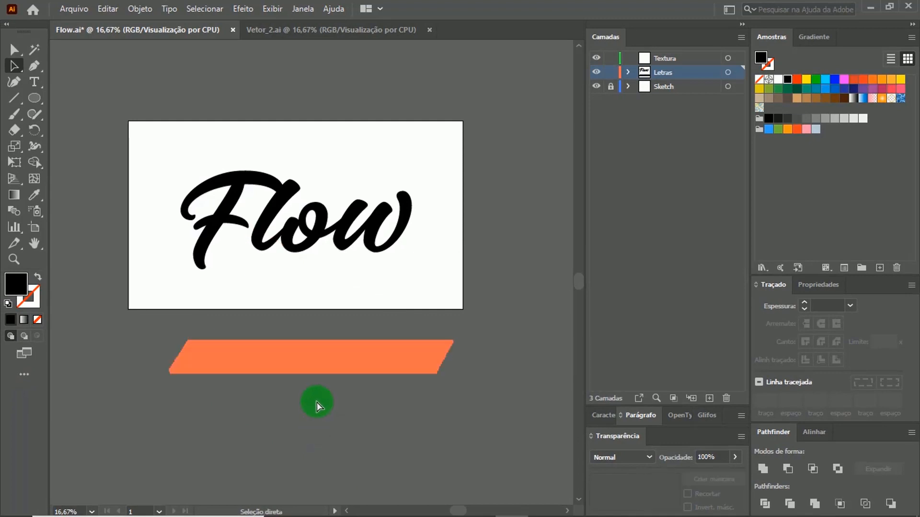
{"action": "key", "text": "Delete"}
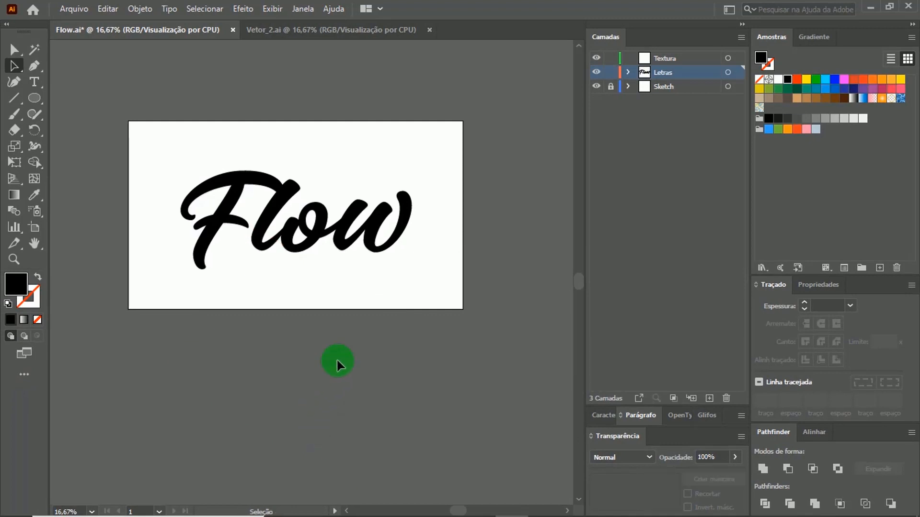
{"action": "left_click", "coordinate": [668, 57]}
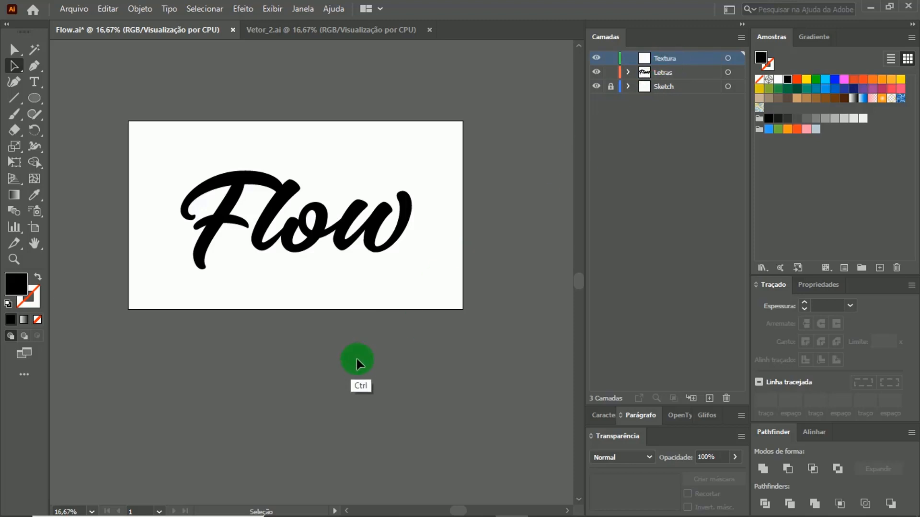
{"action": "key", "text": "ctrl+f"}
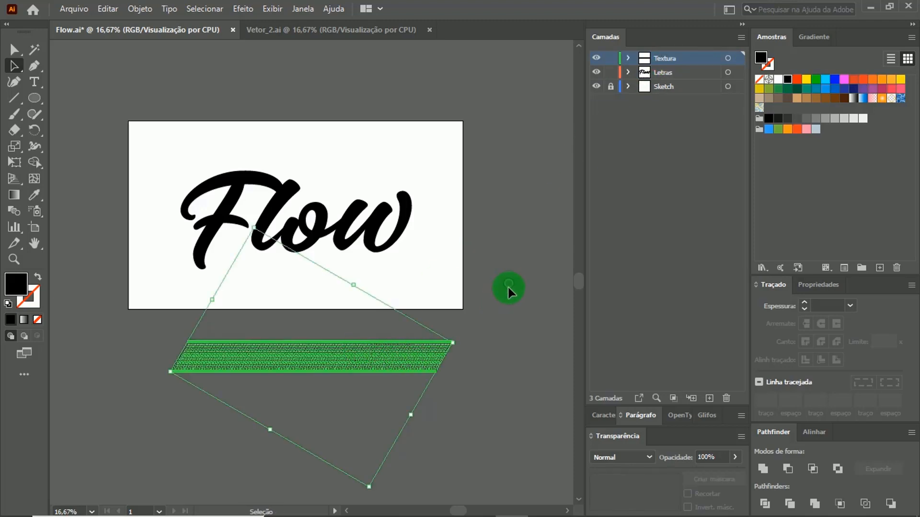
{"action": "left_click", "coordinate": [500, 289]}
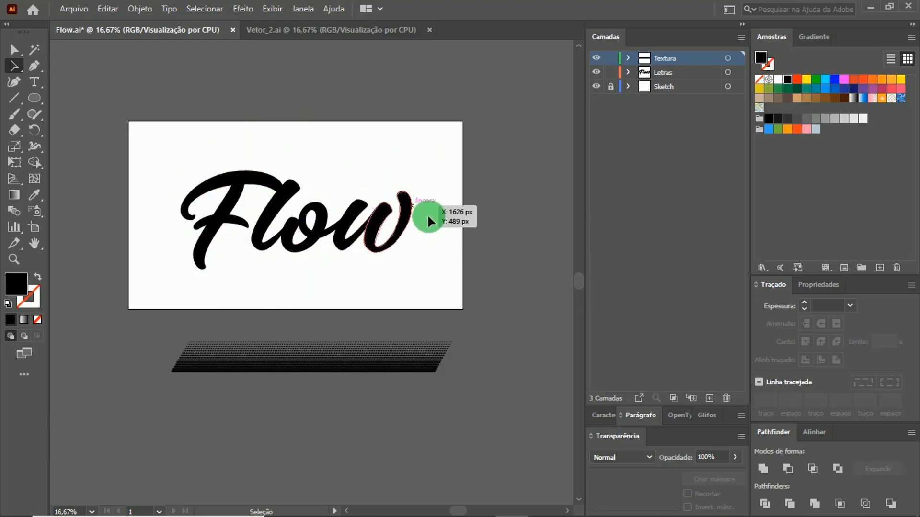
Duplicate the Flow lettering straight down by about 1192 px, placing the copy just below the dot pattern.
{"action": "left_click_drag", "start_coordinate": [432, 141], "coordinate": [160, 284]}
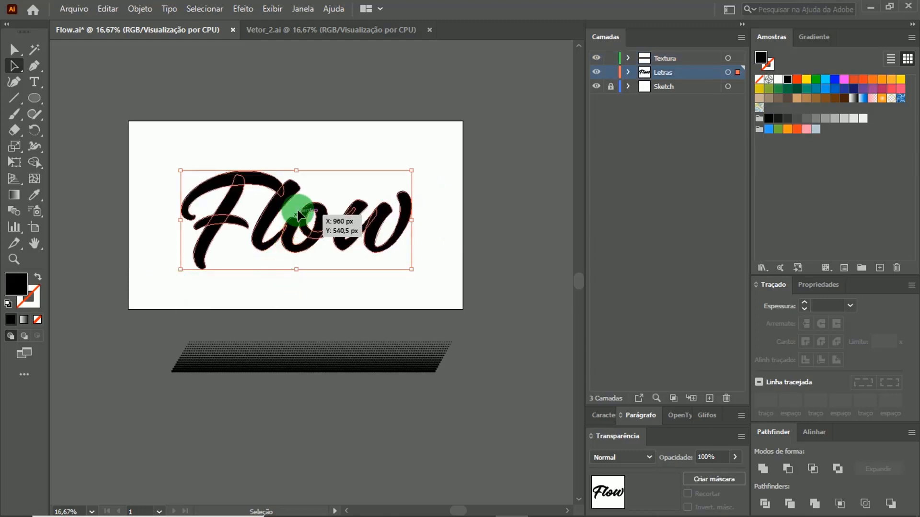
{"action": "left_click_drag", "start_coordinate": [275, 204], "coordinate": [254, 411]}
{"action": "key", "text": "alt"}
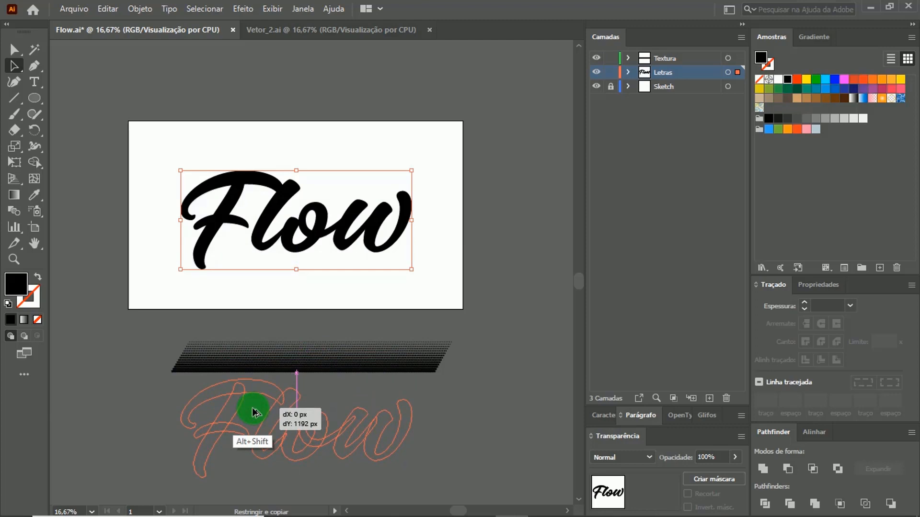
{"action": "left_click_drag", "start_coordinate": [253, 412], "coordinate": [254, 412]}
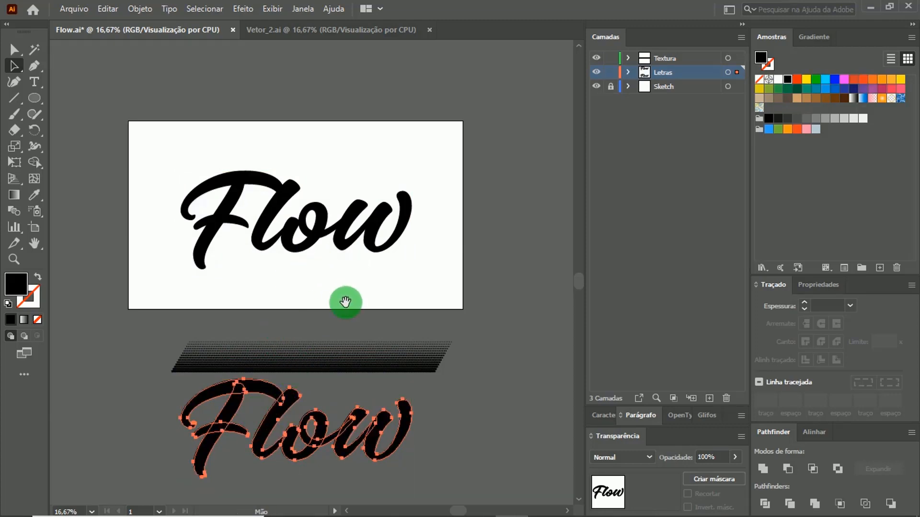
Move the lower Flow lettering from Letras to the Textura layer, pasting it in the same place, and lock the Letras layer.
{"action": "scroll", "coordinate": [344, 282], "scroll_direction": "down", "scroll_amount": 5}
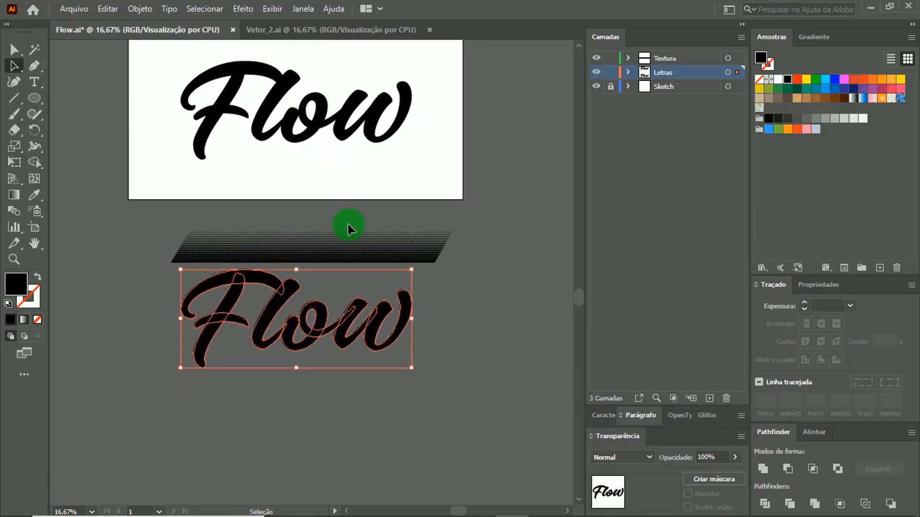
{"action": "left_click", "coordinate": [499, 276]}
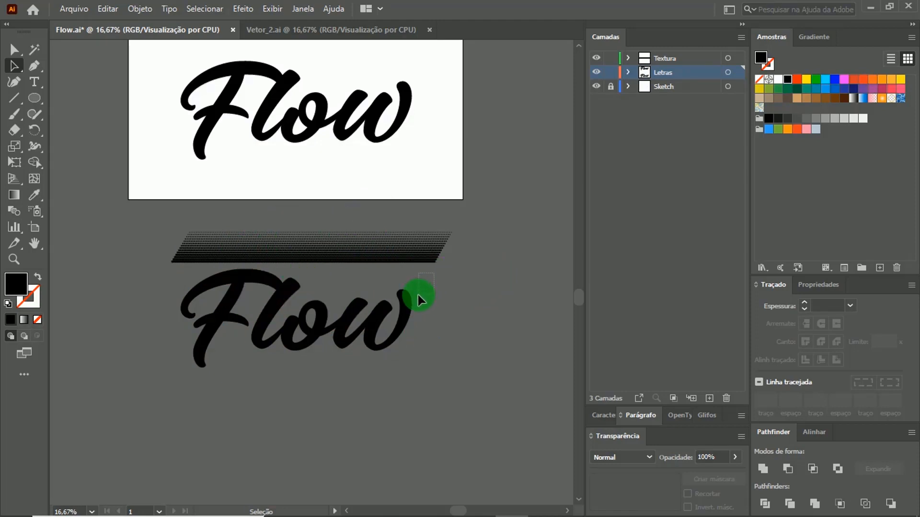
{"action": "left_click_drag", "start_coordinate": [405, 304], "coordinate": [159, 431]}
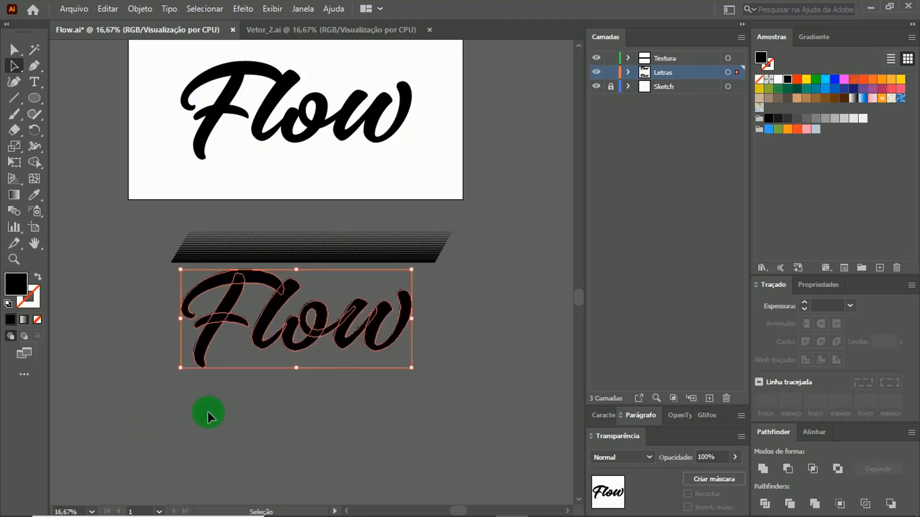
{"action": "key", "text": "ctrl+x"}
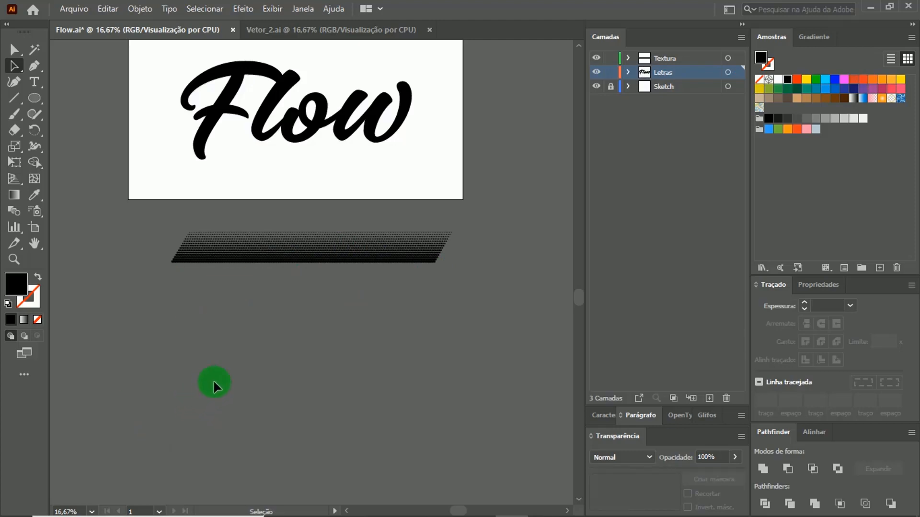
{"action": "left_click", "coordinate": [668, 56]}
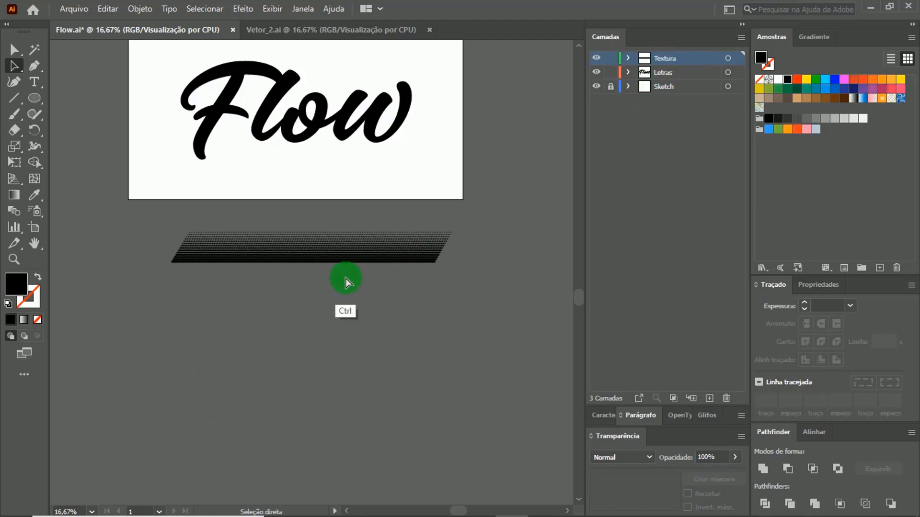
{"action": "key", "text": "ctrl+f"}
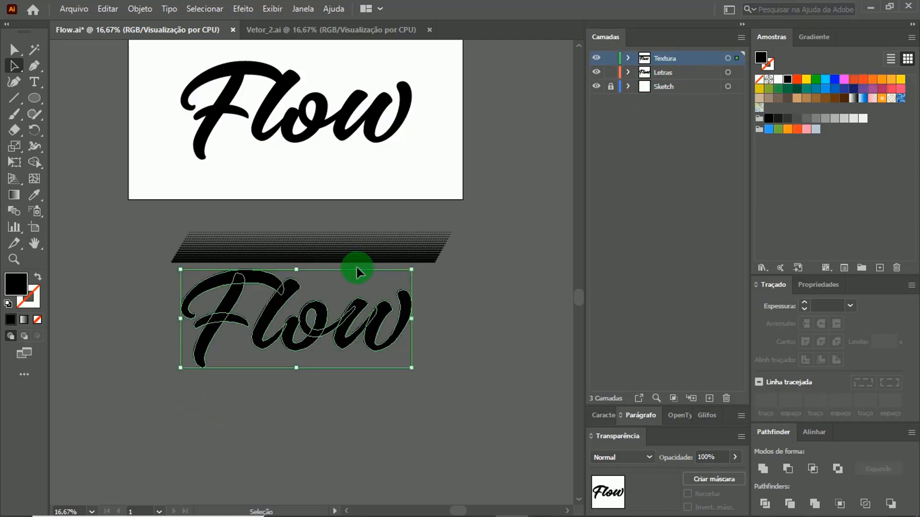
{"action": "left_click", "coordinate": [436, 290]}
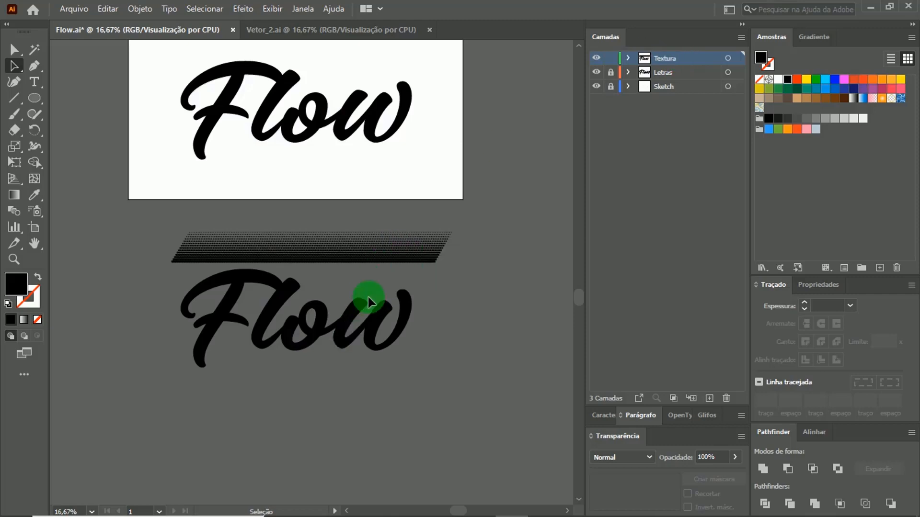
Fill all the letters of the lower Flow copy with white.
{"action": "key", "text": "z"}
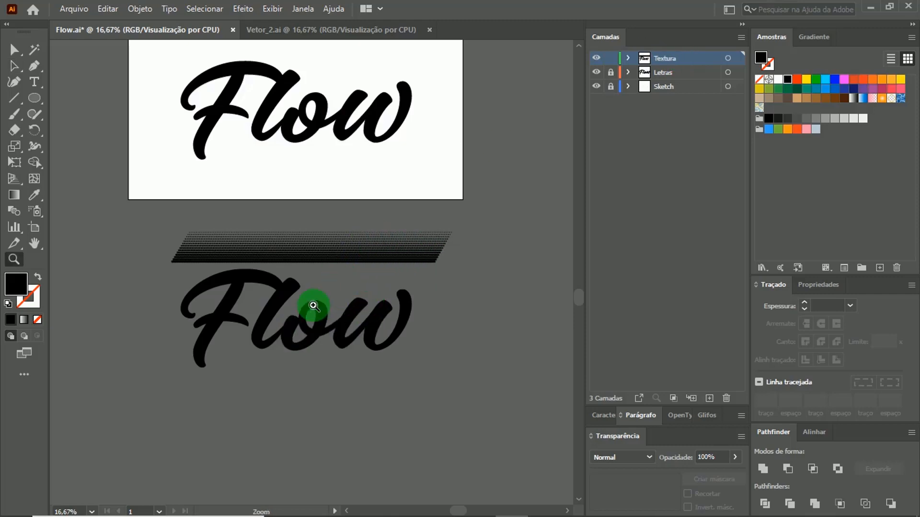
{"action": "left_click_drag", "start_coordinate": [153, 219], "coordinate": [460, 388]}
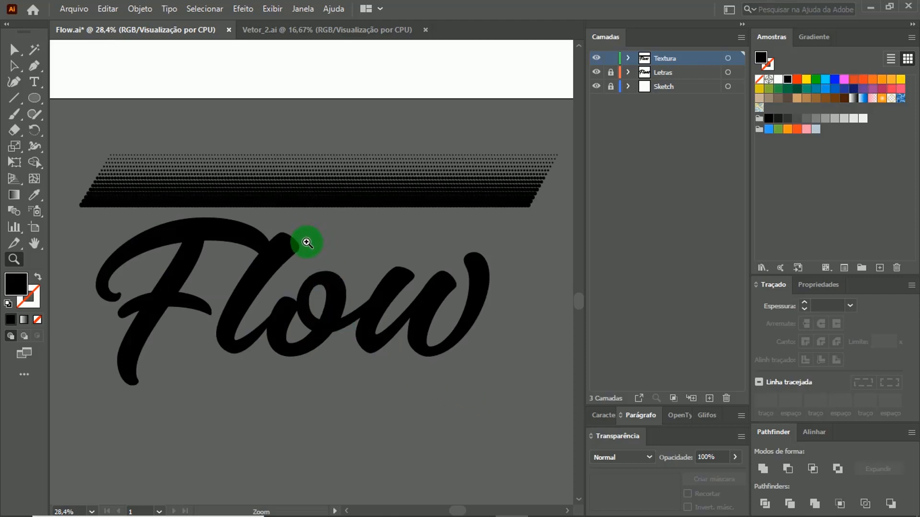
{"action": "key", "text": "a"}
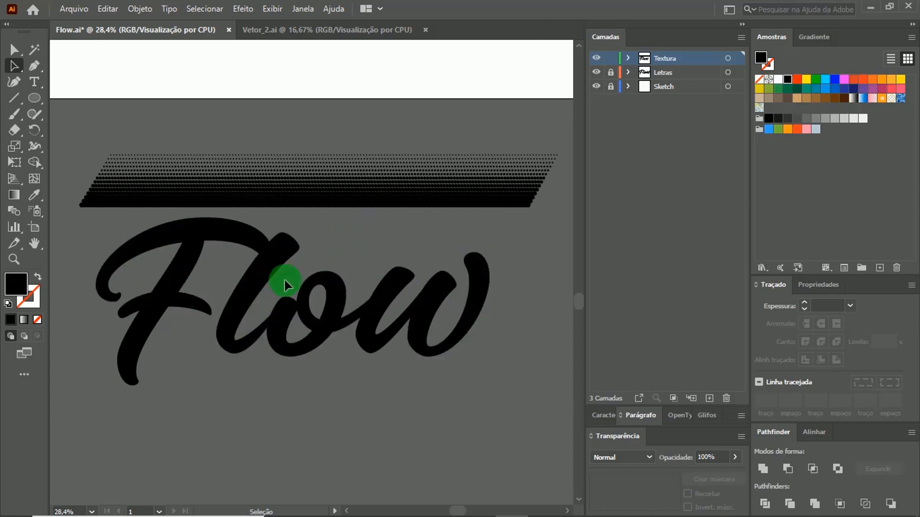
{"action": "key", "text": "space"}
{"action": "left_click_drag", "start_coordinate": [275, 313], "coordinate": [278, 311]}
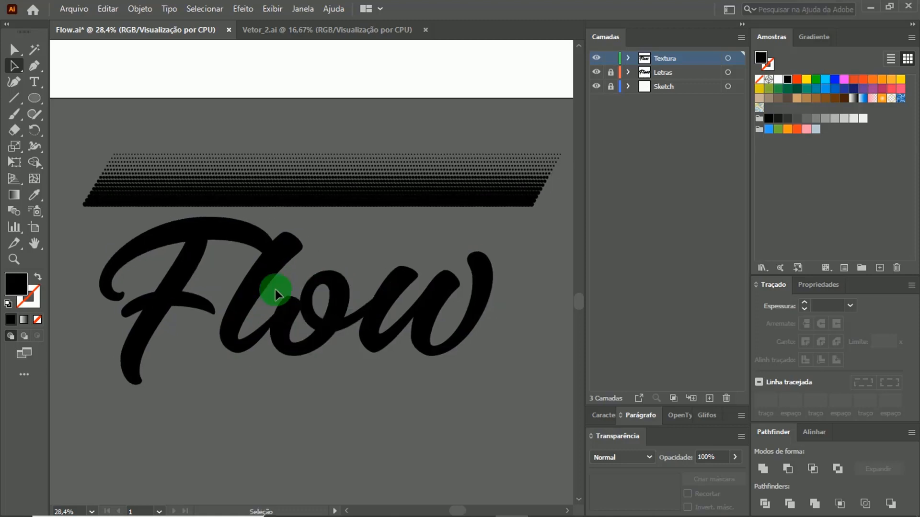
{"action": "left_click_drag", "start_coordinate": [528, 220], "coordinate": [122, 397]}
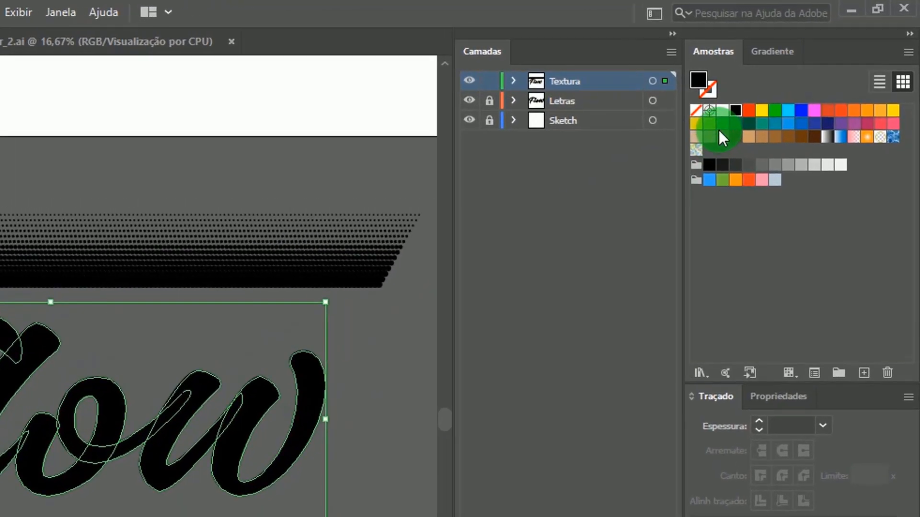
{"action": "left_click", "coordinate": [723, 111]}
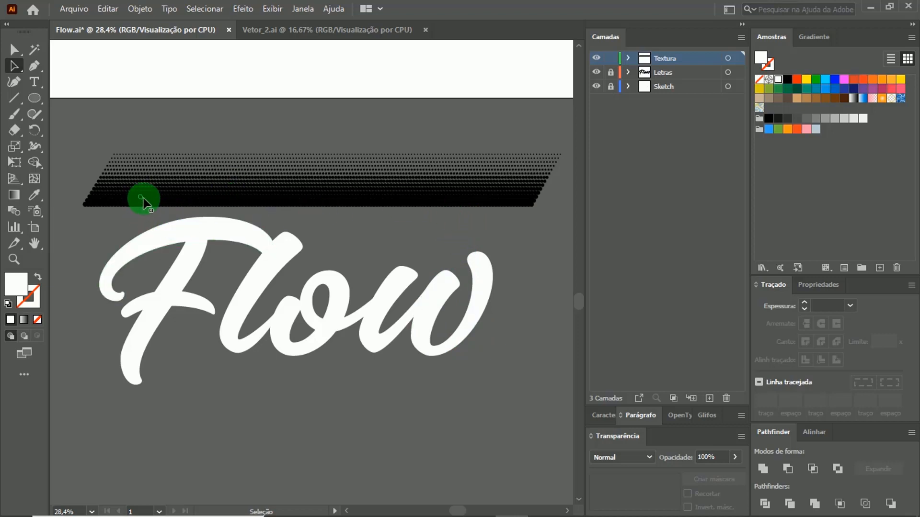
Move the dot pattern down by about 496 px and left by about 112 px, over the lower half of the white Flow lettering.
{"action": "left_click_drag", "start_coordinate": [147, 200], "coordinate": [114, 344]}
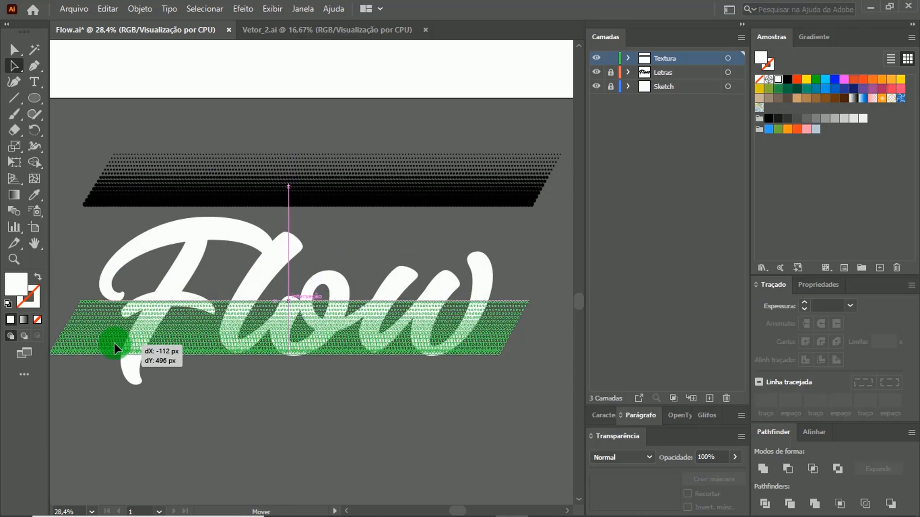
{"action": "left_click_drag", "start_coordinate": [200, 378], "coordinate": [203, 379]}
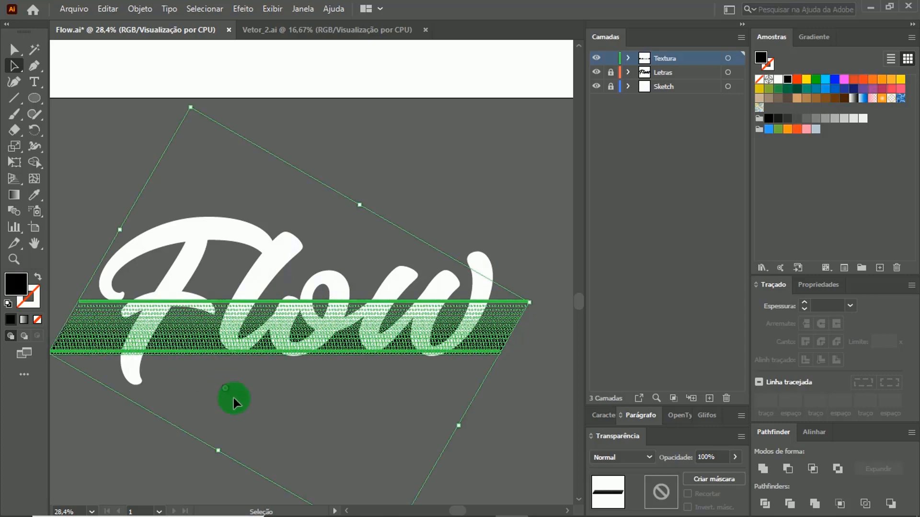
{"action": "left_click", "coordinate": [236, 400]}
Shift the dot pattern slightly down so that its solid lower edge extends past the bottom of the letter o.
{"action": "key", "text": "z"}
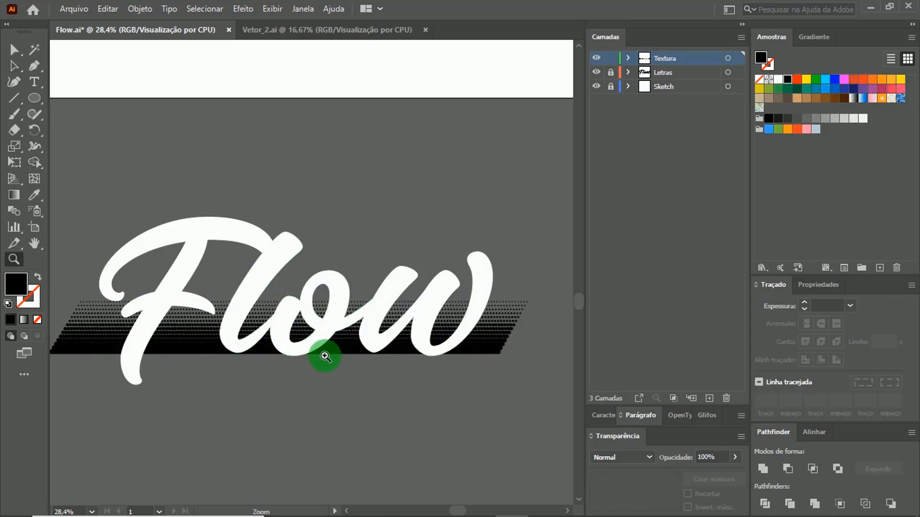
{"action": "left_click", "coordinate": [331, 364]}
{"action": "left_click", "coordinate": [312, 299]}
{"action": "left_click", "coordinate": [340, 288]}
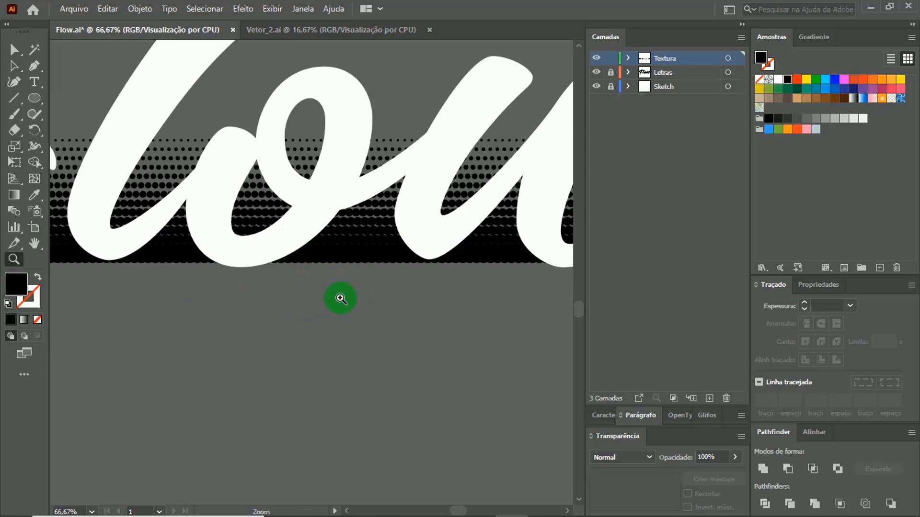
{"action": "key", "text": "a"}
{"action": "left_click", "coordinate": [349, 257]}
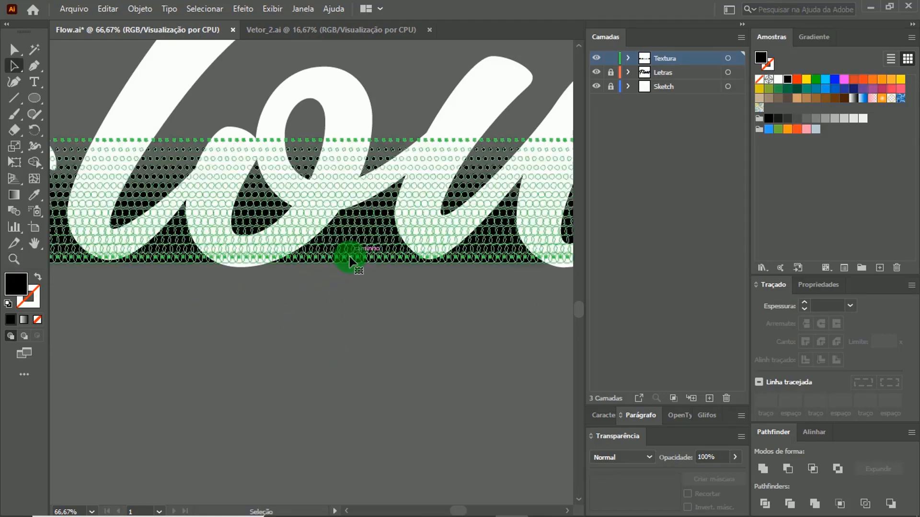
{"action": "mouse_move", "coordinate": [345, 262]}
{"action": "left_mouse_down"}
{"action": "mouse_move", "coordinate": [338, 258]}
{"action": "mouse_move", "coordinate": [337, 281]}
{"action": "mouse_move", "coordinate": [344, 264]}
{"action": "left_mouse_up"}
{"action": "left_click", "coordinate": [340, 286]}
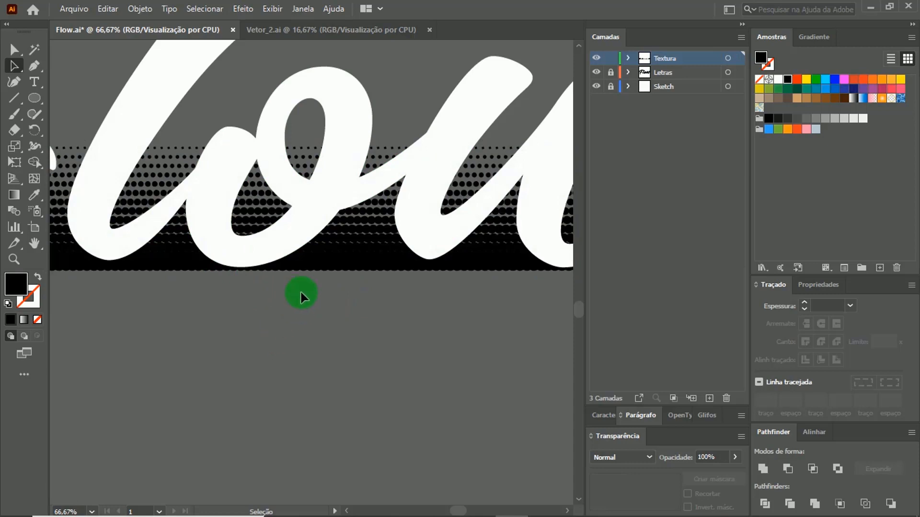
Examine how the dot pattern's scalloped lower edge clears the o and how the pattern spans the whole lettering.
{"action": "key", "text": "z"}
{"action": "left_click_drag", "start_coordinate": [267, 267], "coordinate": [206, 341]}
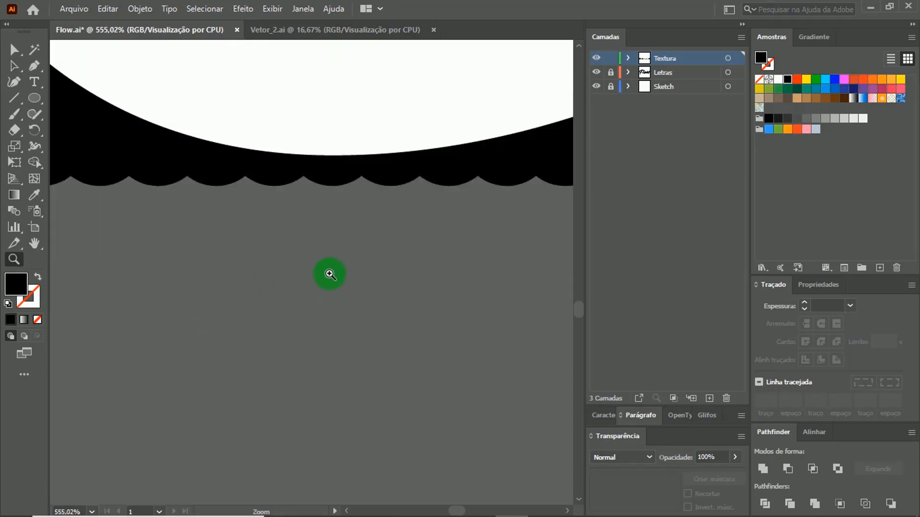
{"action": "left_click", "coordinate": [363, 291], "text": "alt"}
{"action": "left_click", "coordinate": [379, 284], "text": "alt"}
{"action": "left_click", "coordinate": [384, 268], "text": "alt"}
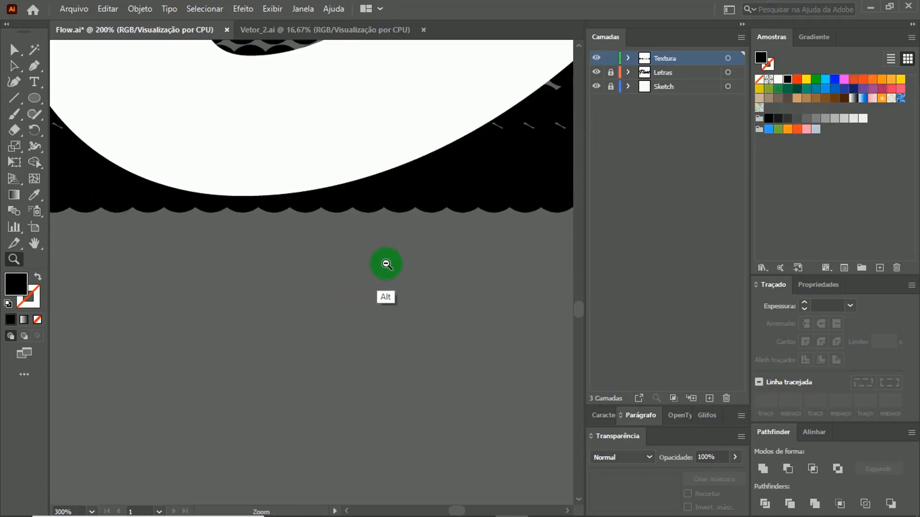
{"action": "left_click", "coordinate": [355, 264], "text": "alt"}
{"action": "left_click", "coordinate": [349, 273], "text": "alt"}
{"action": "left_click", "coordinate": [324, 280], "text": "alt"}
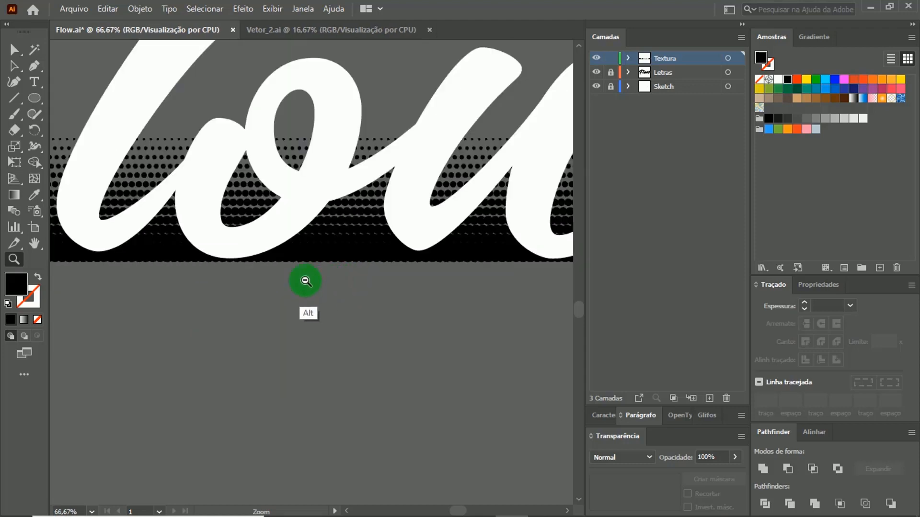
{"action": "left_click", "coordinate": [297, 287], "text": "alt"}
{"action": "left_click", "coordinate": [290, 293], "text": "alt"}
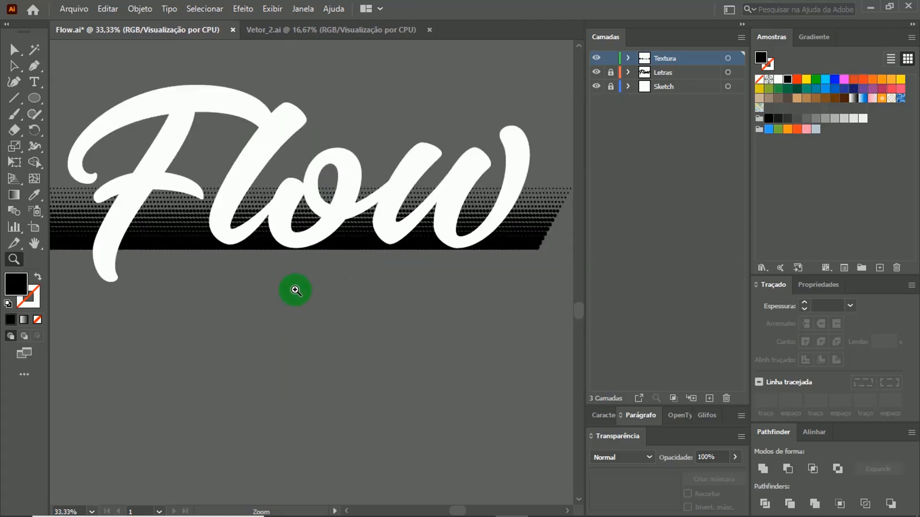
{"action": "key", "text": "space"}
{"action": "left_click_drag", "start_coordinate": [262, 275], "coordinate": [298, 272]}
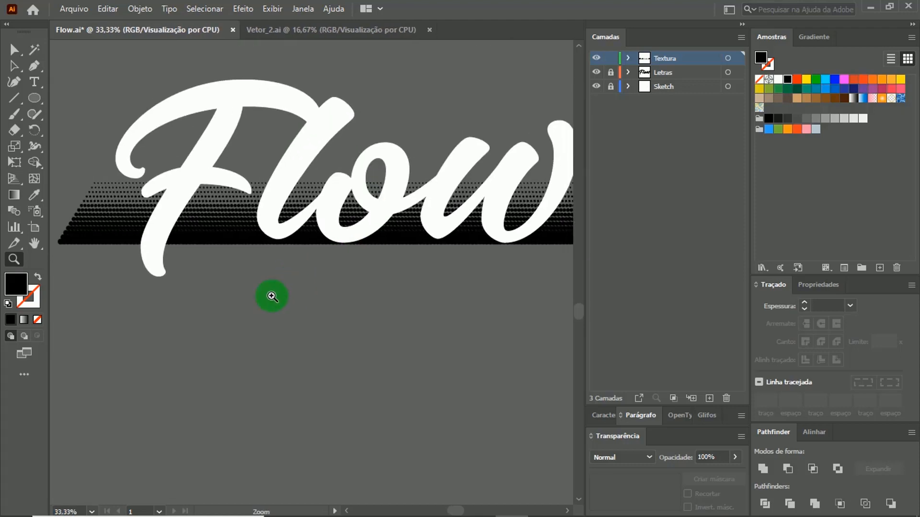
{"action": "left_click_drag", "start_coordinate": [350, 284], "coordinate": [258, 306]}
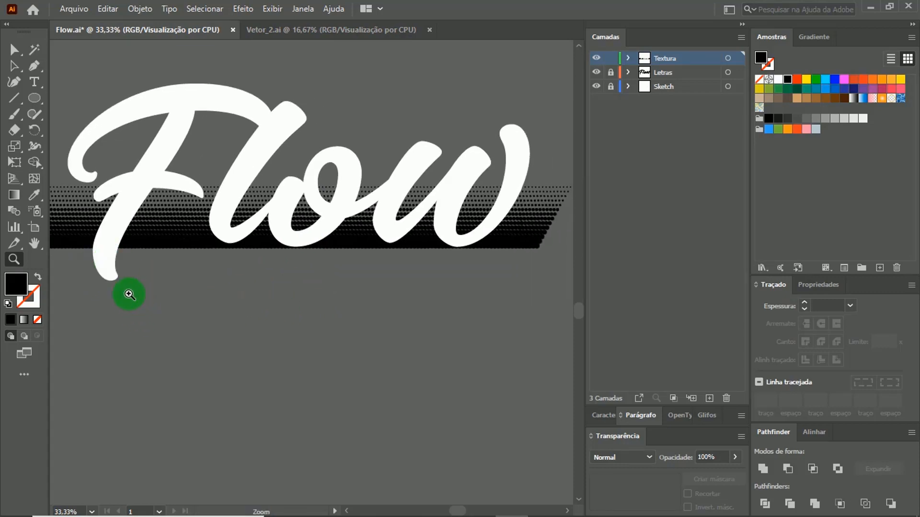
Get the Ellipse tool ready at the foot of the F's stem, where it extends below the dot pattern.
{"action": "key", "text": "a"}
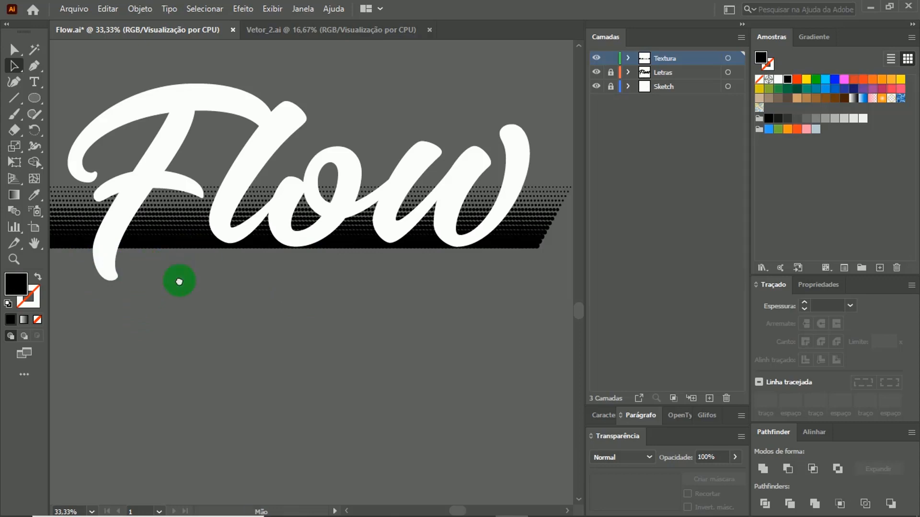
{"action": "scroll", "coordinate": [184, 283], "scroll_direction": "left", "scroll_amount": 3}
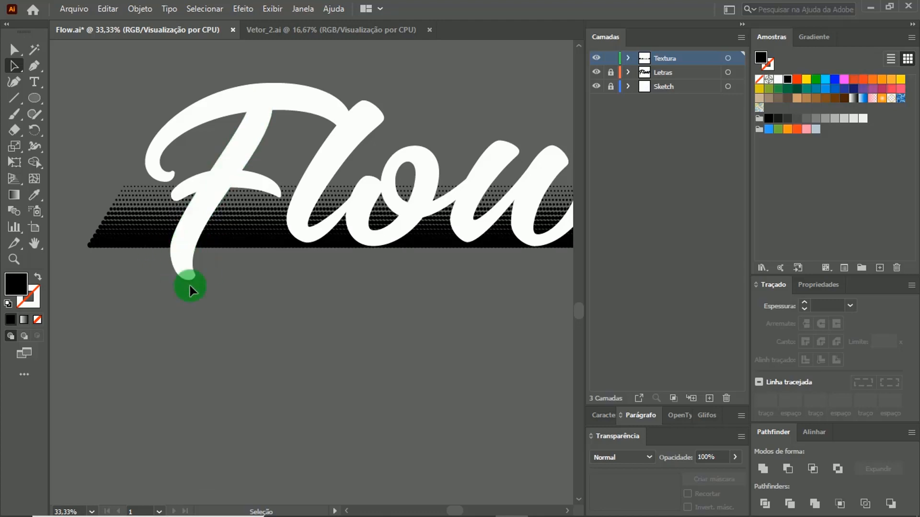
{"action": "left_click_drag", "start_coordinate": [183, 274], "coordinate": [181, 266]}
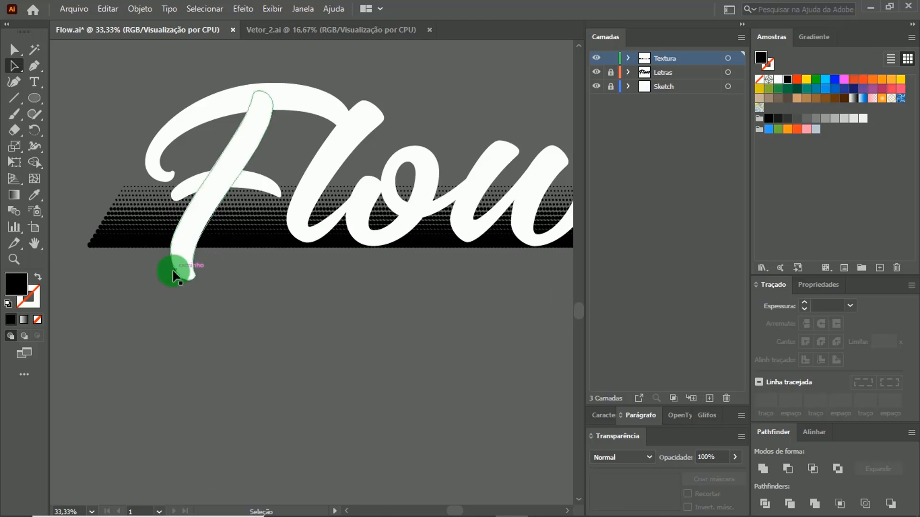
{"action": "key", "text": "z"}
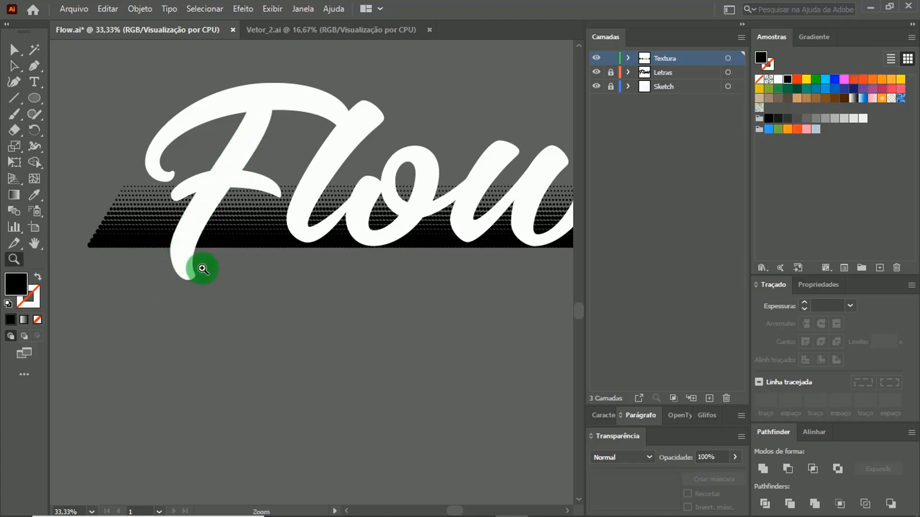
{"action": "left_click", "coordinate": [202, 268]}
{"action": "left_click", "coordinate": [318, 276]}
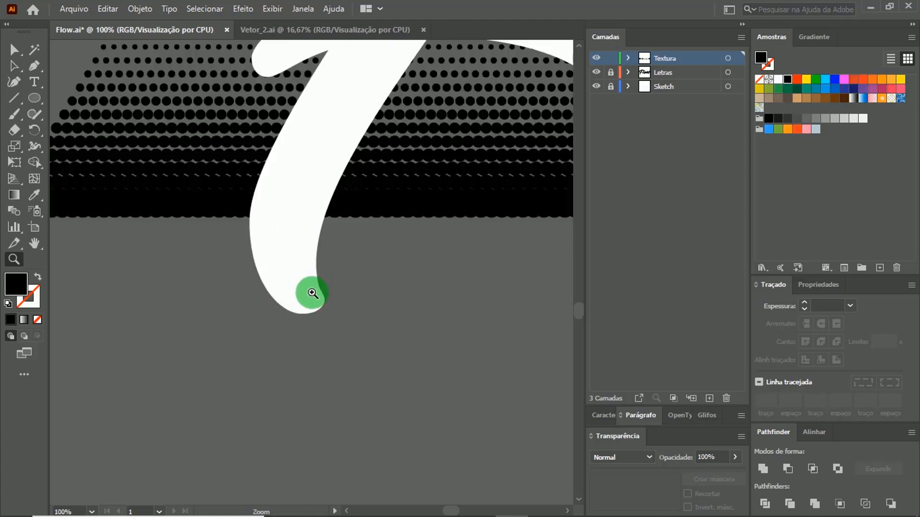
{"action": "key", "text": "a"}
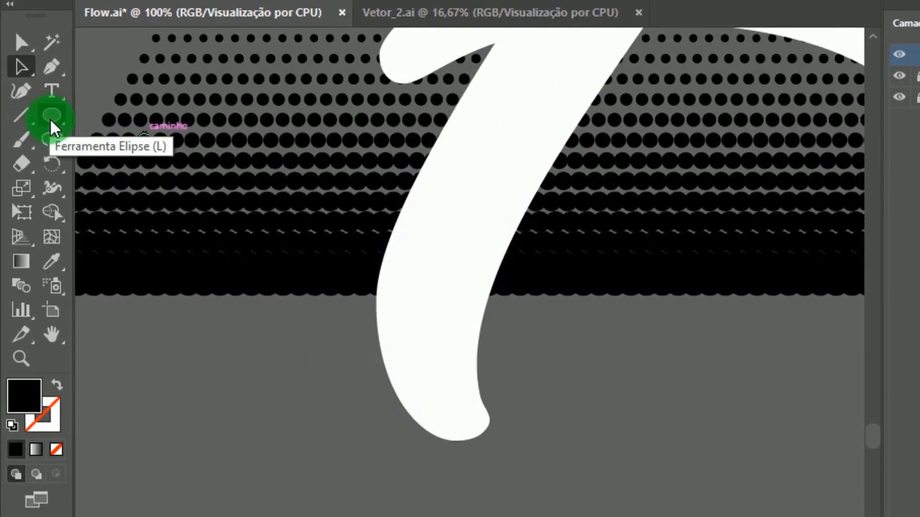
{"action": "left_click", "coordinate": [53, 122]}
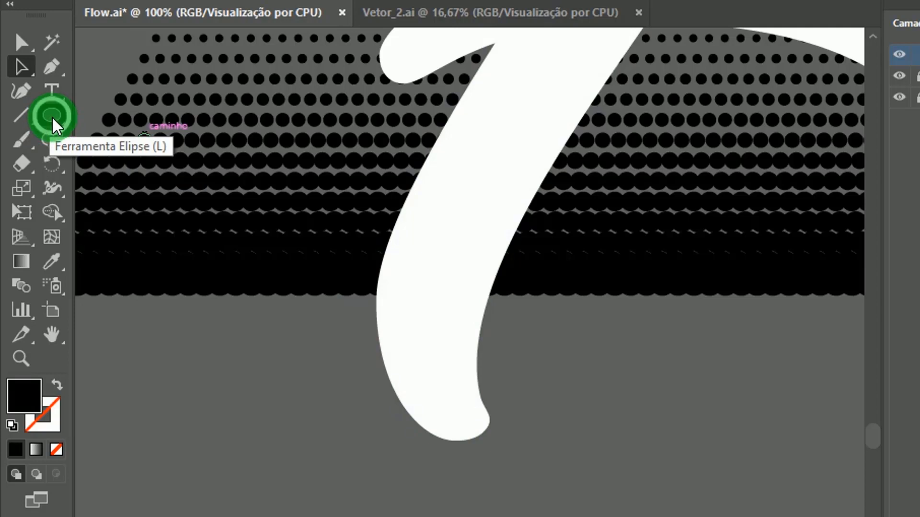
Draw a black rectangle over the lower tail of the F, overlapping the bottom row of halftone dots.
{"action": "left_click_drag", "start_coordinate": [54, 119], "coordinate": [176, 119]}
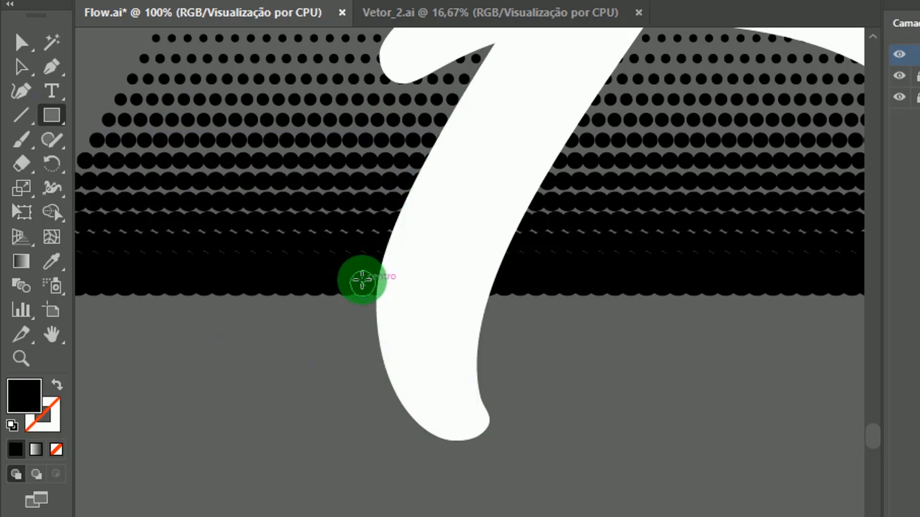
{"action": "mouse_move", "coordinate": [361, 280]}
{"action": "left_mouse_down"}
{"action": "mouse_move", "coordinate": [488, 414]}
{"action": "mouse_move", "coordinate": [512, 463]}
{"action": "left_mouse_up"}
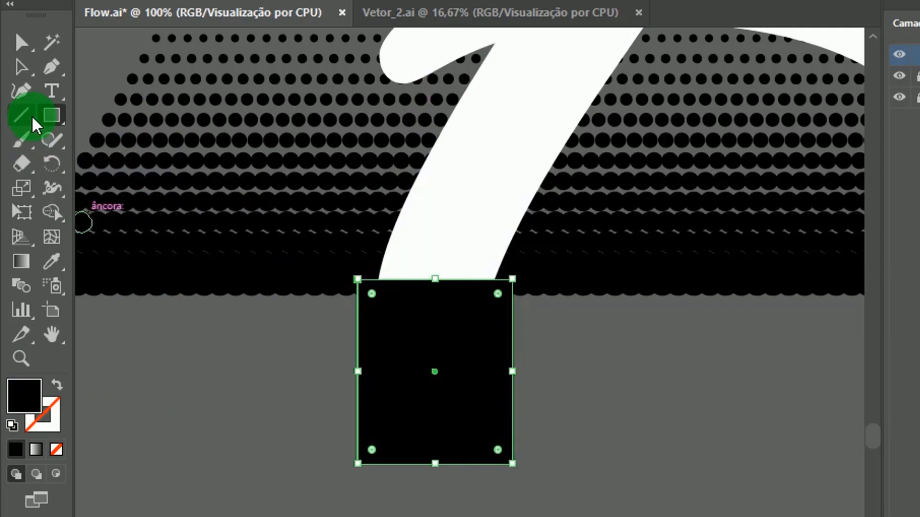
{"action": "left_click", "coordinate": [22, 67]}
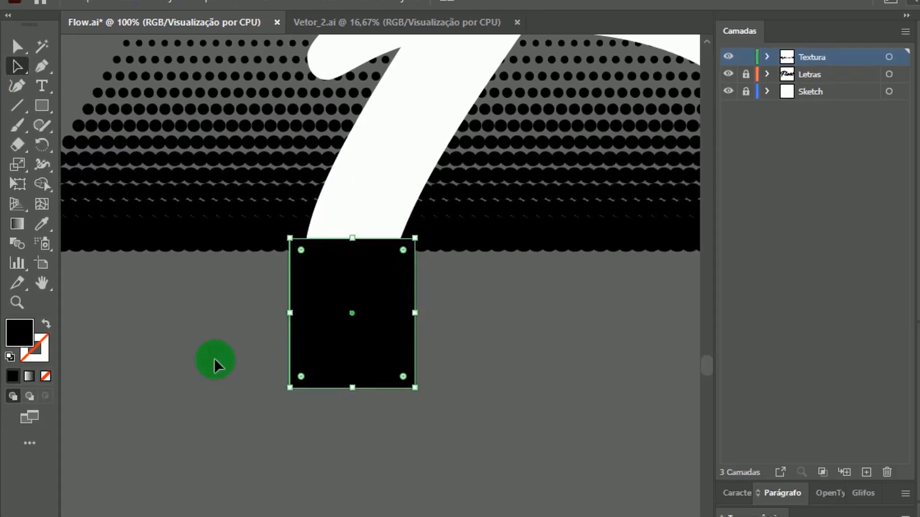
{"action": "left_click", "coordinate": [268, 446]}
{"action": "left_click_drag", "start_coordinate": [191, 363], "coordinate": [257, 393]}
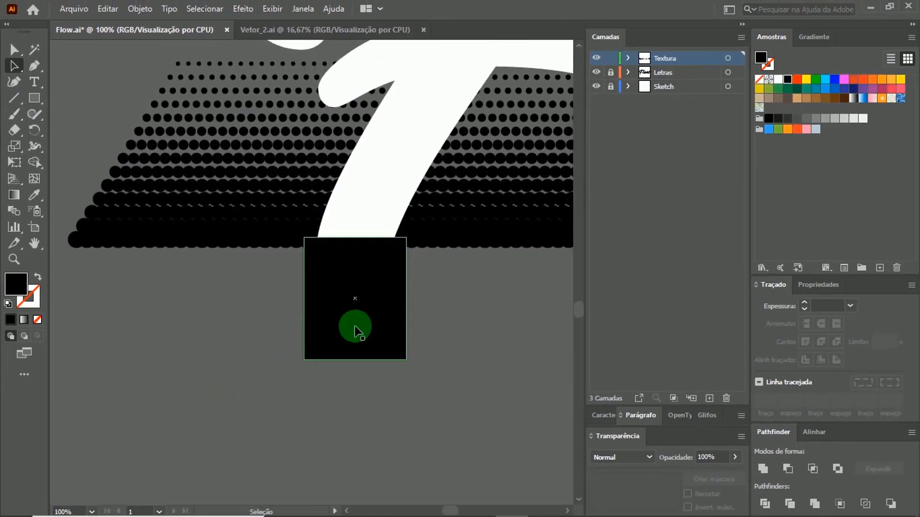
Unite the black rectangle and the halftone dots into one shape with Pathfinder.
{"action": "left_click", "coordinate": [355, 340]}
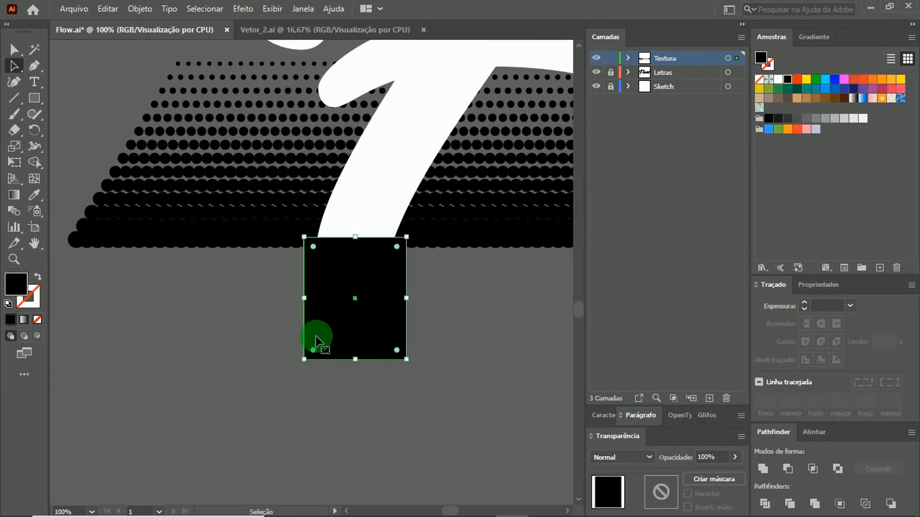
{"action": "left_click", "coordinate": [174, 242], "text": "shift"}
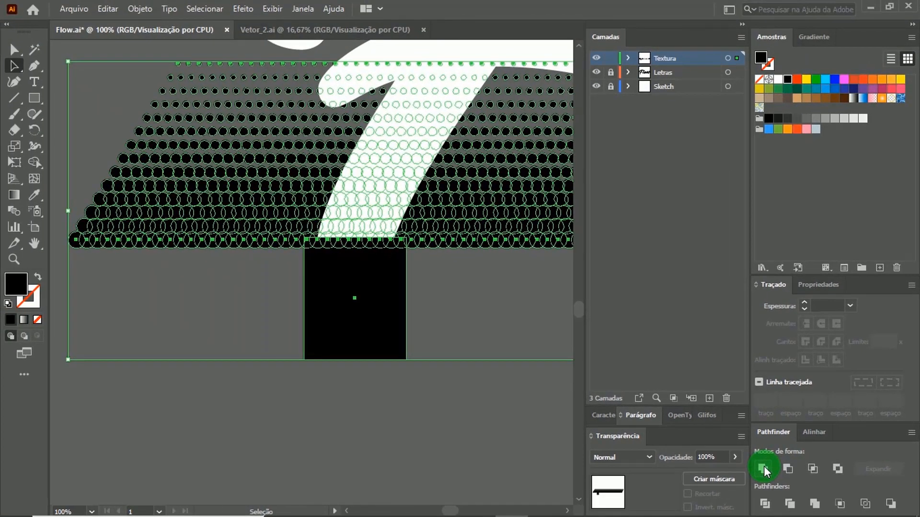
{"action": "left_click", "coordinate": [764, 468]}
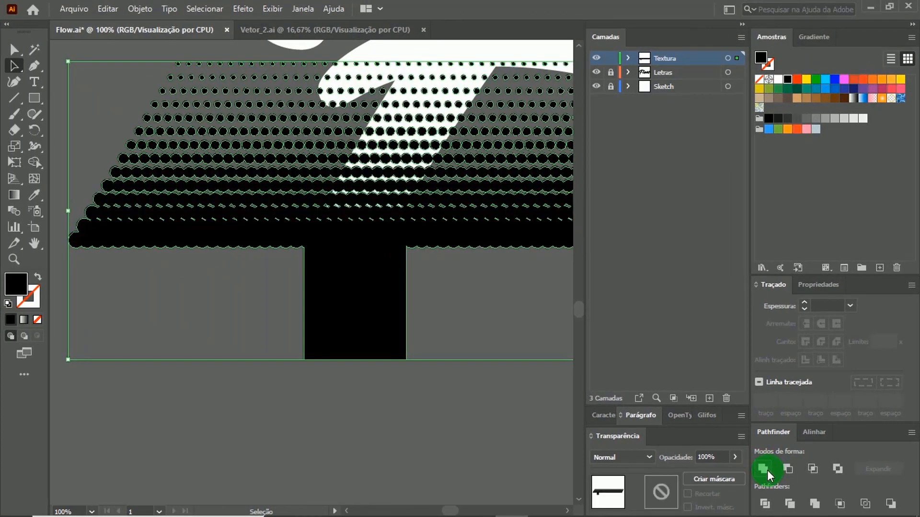
{"action": "left_click", "coordinate": [364, 414]}
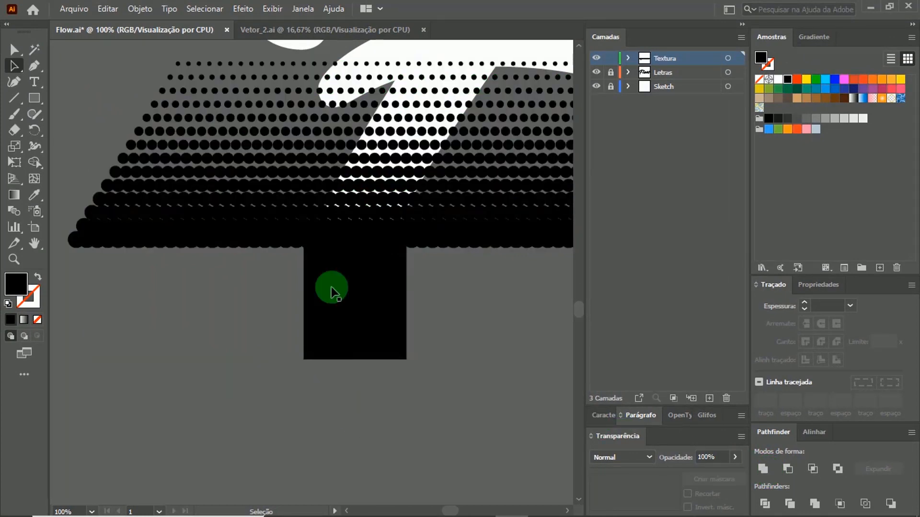
Shift the united halftone shape sideways to test that it moves as one piece, and undo the move.
{"action": "key", "text": "space"}
{"action": "left_click_drag", "start_coordinate": [384, 339], "coordinate": [260, 361]}
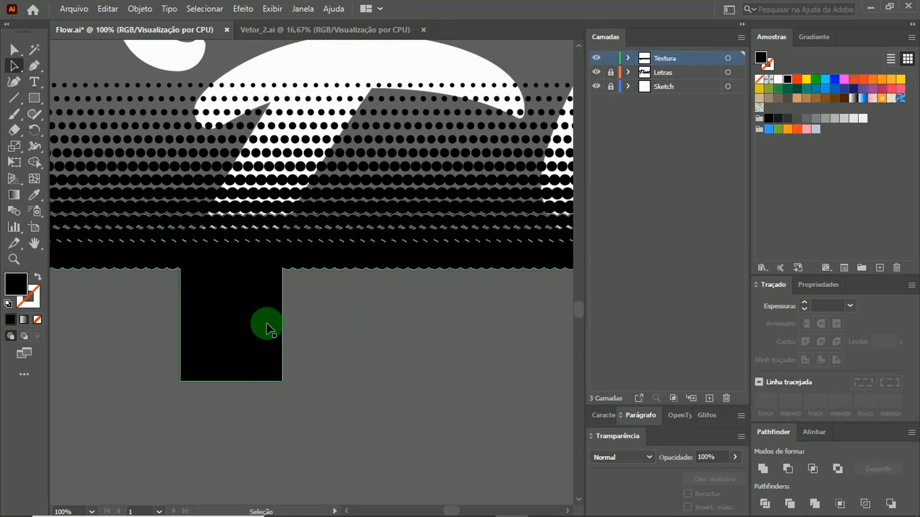
{"action": "key", "text": "space"}
{"action": "left_click_drag", "start_coordinate": [349, 352], "coordinate": [300, 392]}
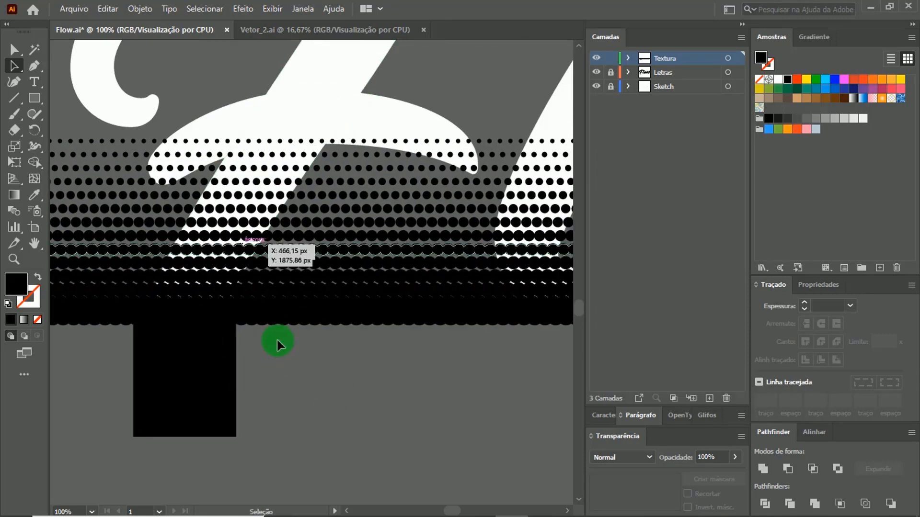
{"action": "left_click_drag", "start_coordinate": [299, 391], "coordinate": [417, 386]}
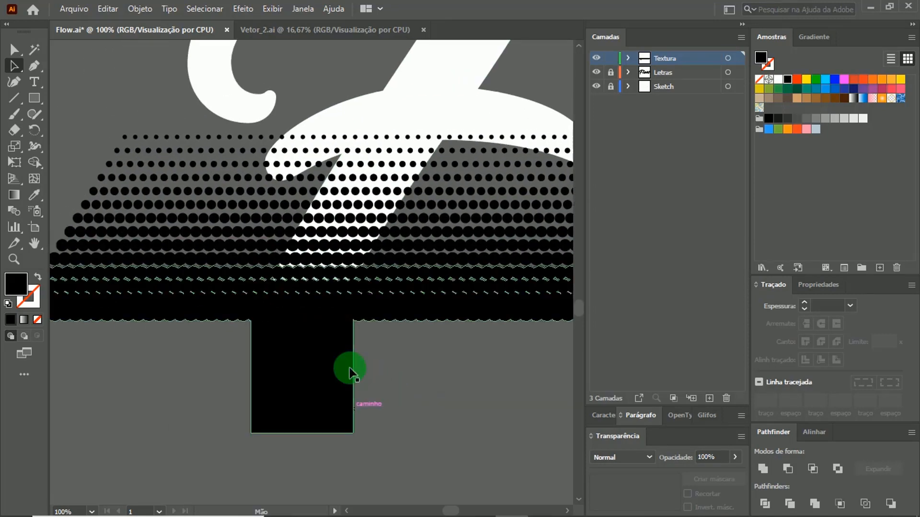
{"action": "left_click_drag", "start_coordinate": [320, 400], "coordinate": [232, 389]}
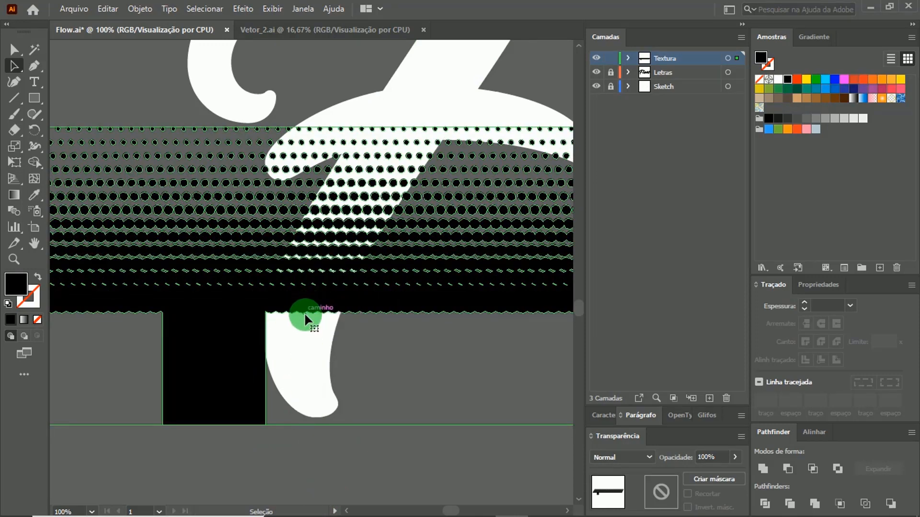
{"action": "key", "text": "ctrl+z"}
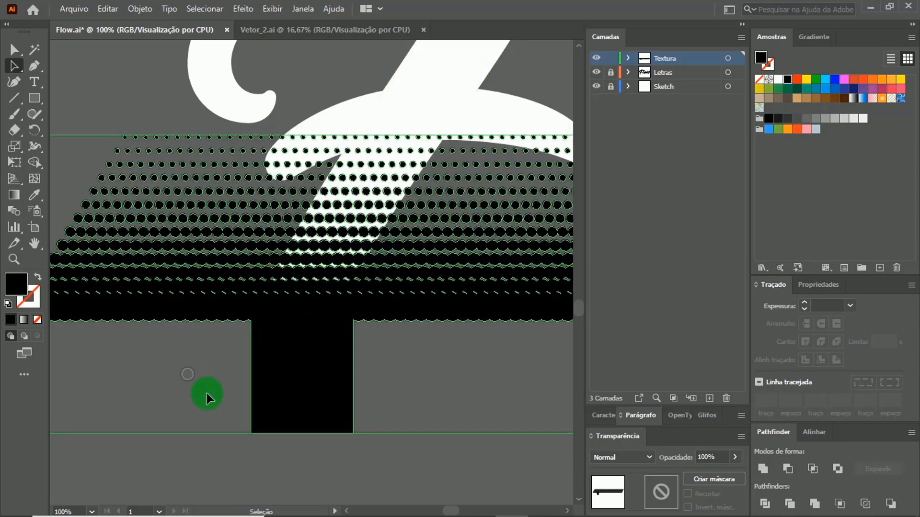
{"action": "left_click", "coordinate": [206, 393]}
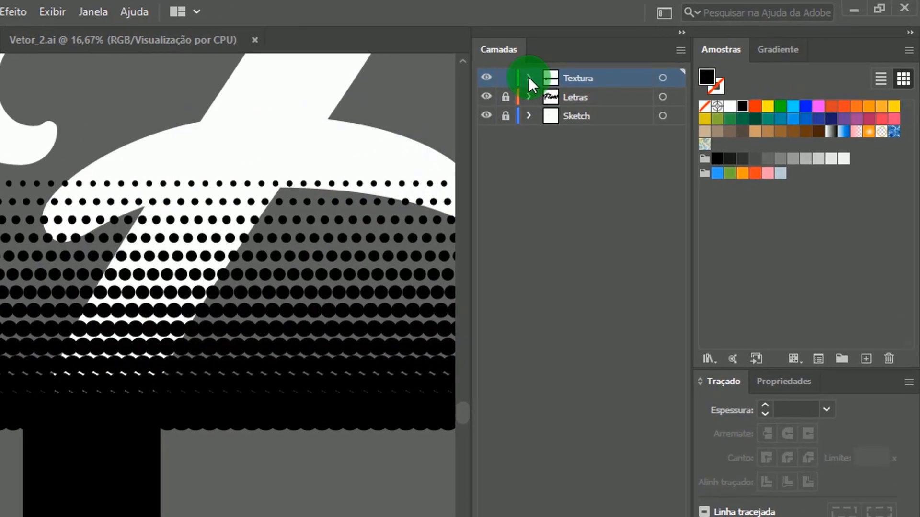
Expand the Textura layer's contents and select the united halftone shape to identify its entry.
{"action": "left_click", "coordinate": [529, 78]}
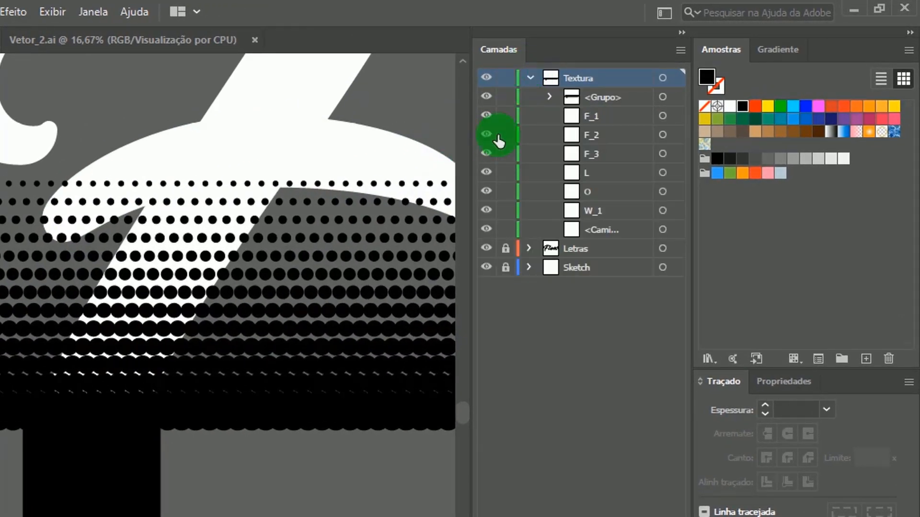
{"action": "left_click", "coordinate": [530, 76]}
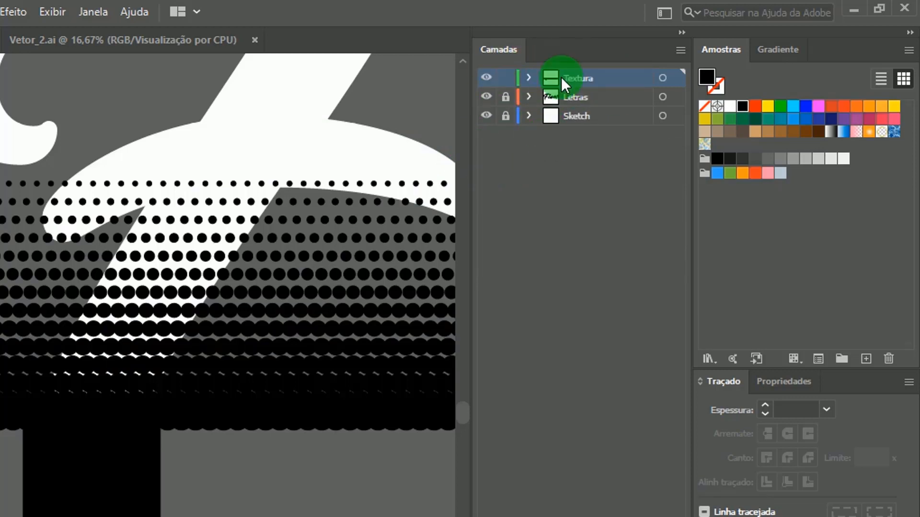
{"action": "left_click", "coordinate": [528, 77]}
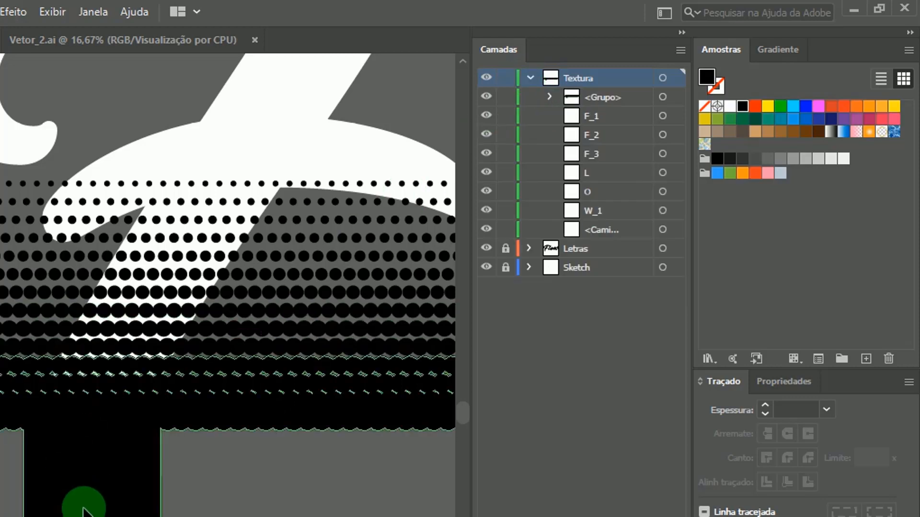
{"action": "left_click", "coordinate": [82, 503]}
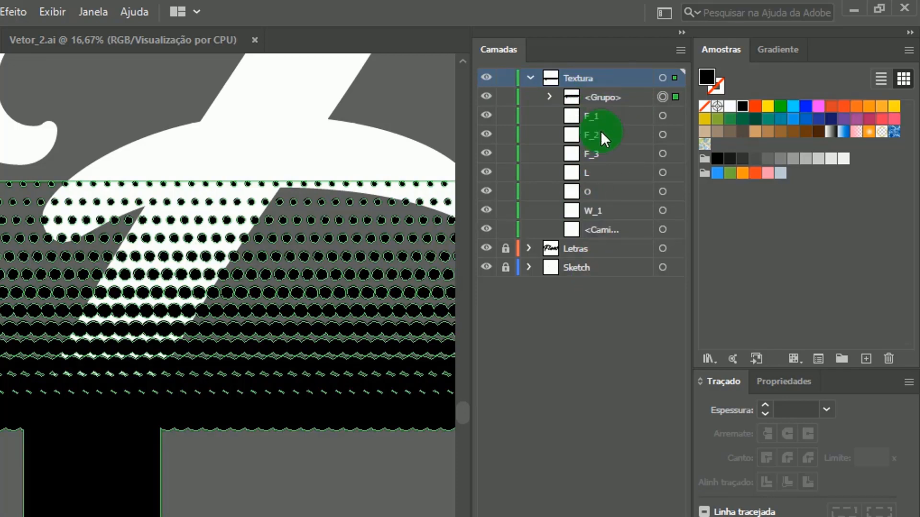
Move the halftone group below the letter paths in the Textura layer and return it to the top of the stack.
{"action": "left_click_drag", "start_coordinate": [604, 99], "coordinate": [609, 235]}
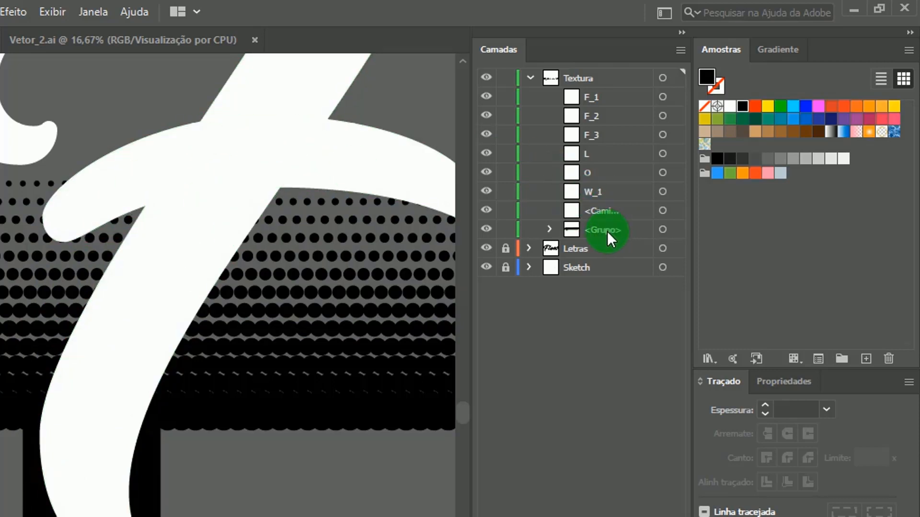
{"action": "left_click_drag", "start_coordinate": [606, 231], "coordinate": [618, 89]}
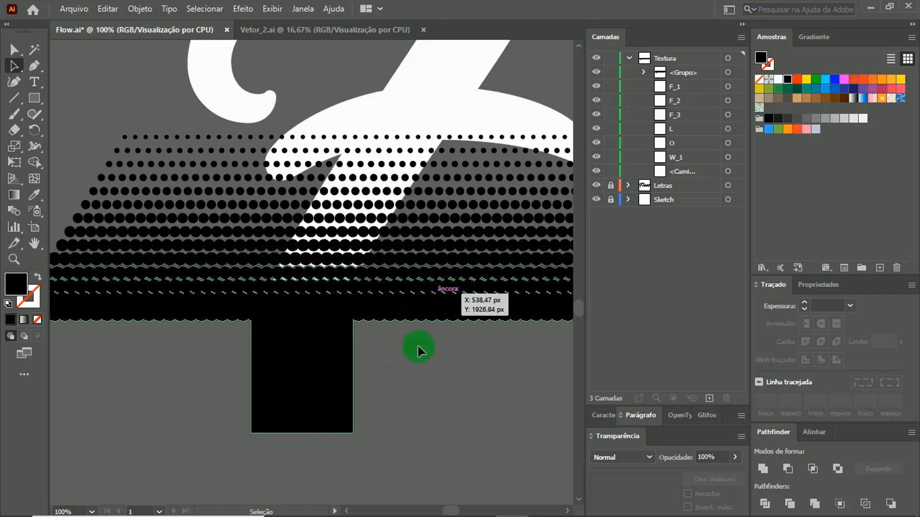
Move the F's top stroke above the word and its stem out beside it to show the separate letter pieces.
{"action": "key", "text": "z"}
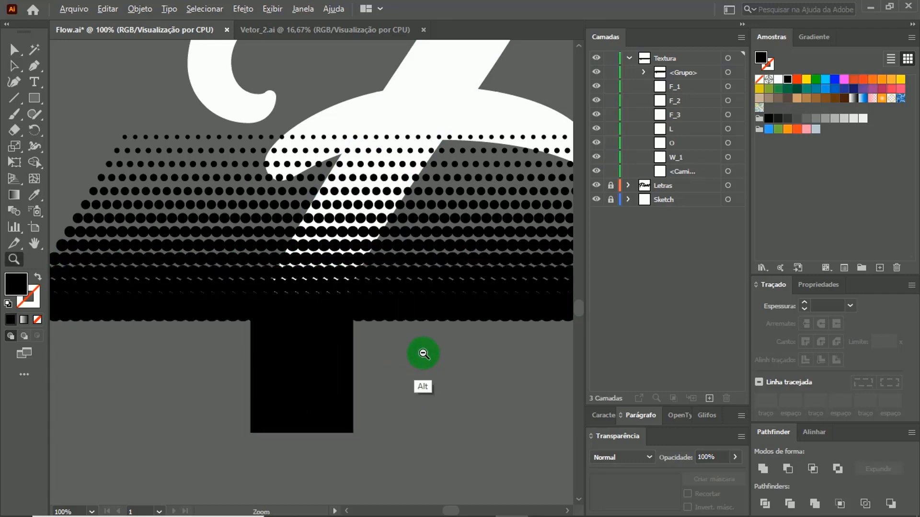
{"action": "left_click", "coordinate": [434, 346], "text": "alt"}
{"action": "left_click", "coordinate": [444, 260], "text": "alt"}
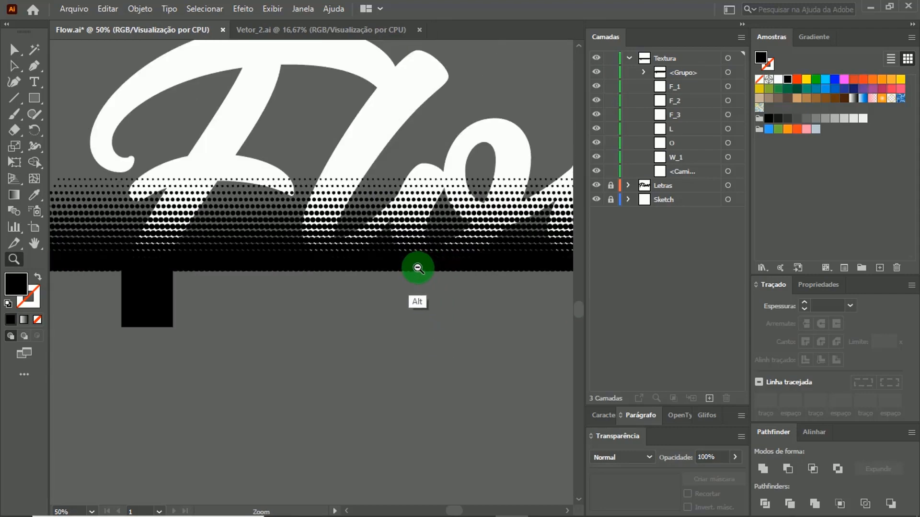
{"action": "left_click", "coordinate": [420, 272], "text": "alt"}
{"action": "left_click", "coordinate": [375, 298], "text": "alt"}
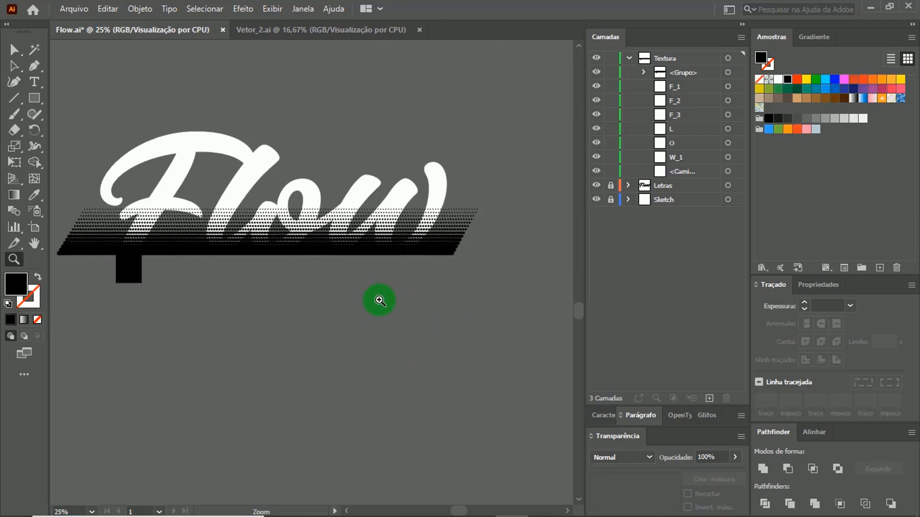
{"action": "left_click_drag", "start_coordinate": [294, 275], "coordinate": [349, 322]}
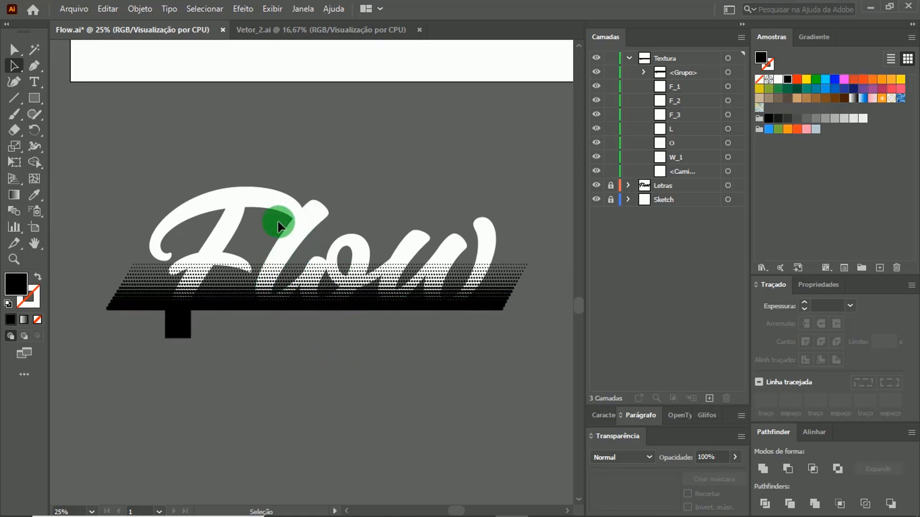
{"action": "left_click_drag", "start_coordinate": [211, 205], "coordinate": [251, 137]}
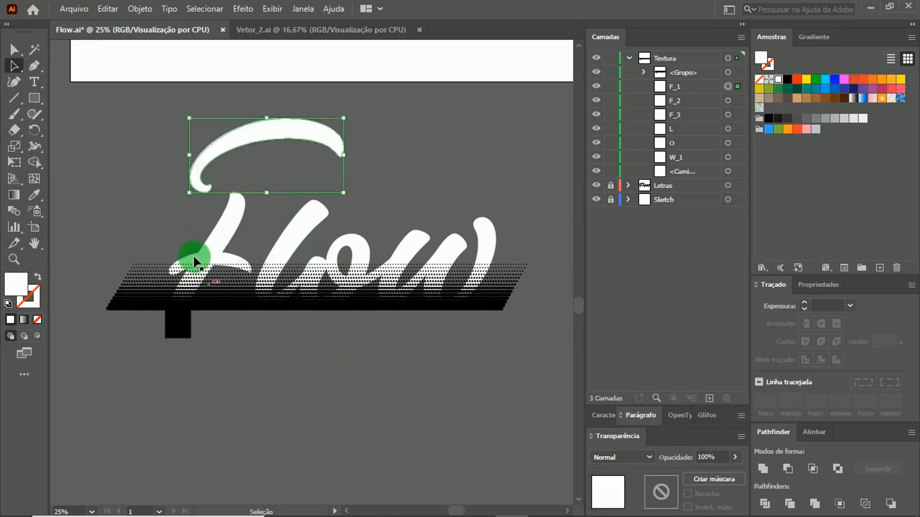
{"action": "left_click_drag", "start_coordinate": [185, 309], "coordinate": [82, 261]}
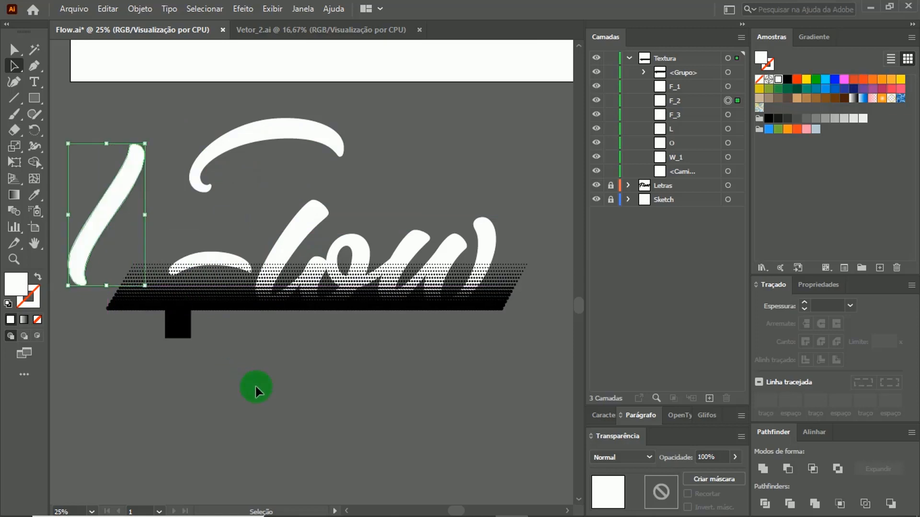
{"action": "left_click", "coordinate": [502, 412]}
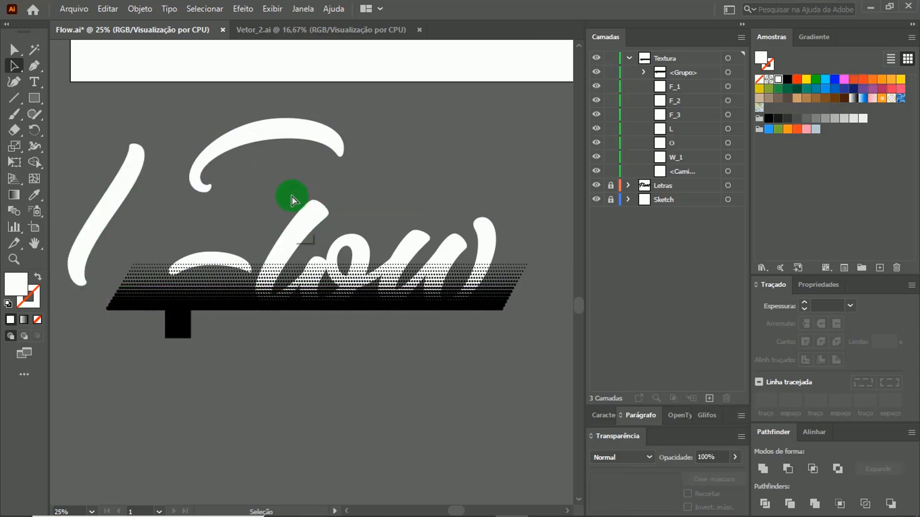
Undo the moves of the F's top stroke and stem, and clear the selection.
{"action": "key", "text": "ctrl+z"}
{"action": "key", "text": "ctrl+z"}
{"action": "key", "text": "ctrl+z"}
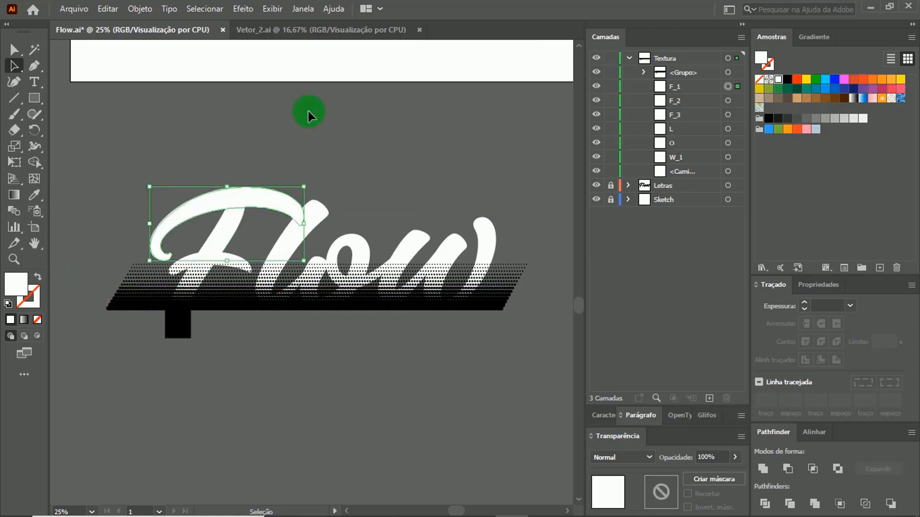
{"action": "left_click", "coordinate": [300, 128]}
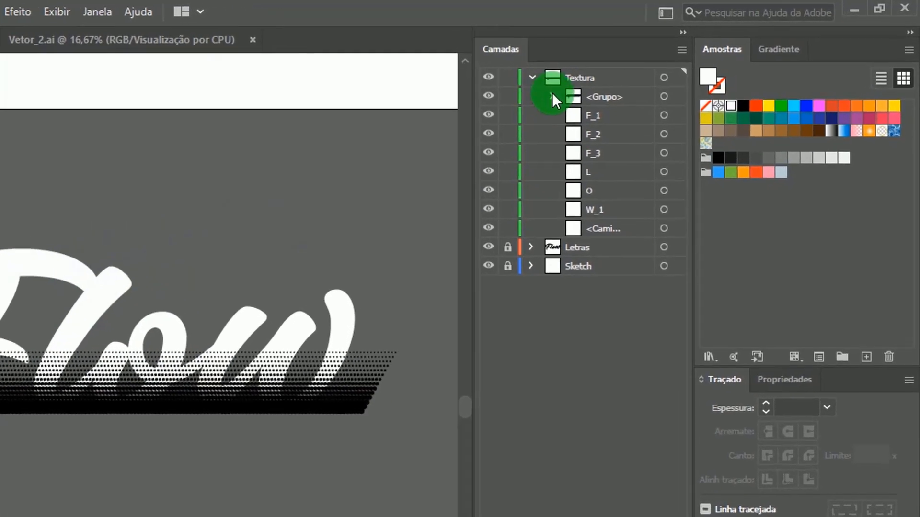
Hide the halftone group in the Textura layer and unite all the Flow letter paths into one shape.
{"action": "left_click", "coordinate": [483, 98]}
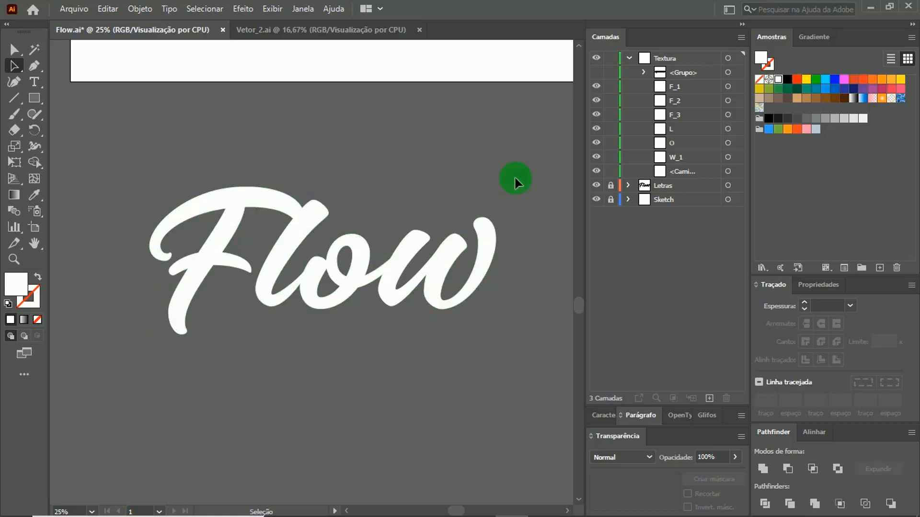
{"action": "left_click_drag", "start_coordinate": [513, 191], "coordinate": [136, 399]}
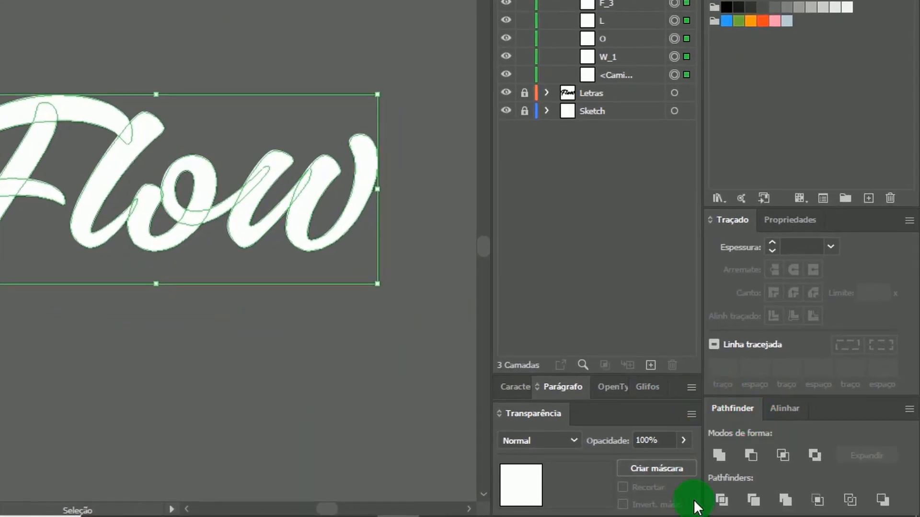
{"action": "left_click", "coordinate": [719, 456]}
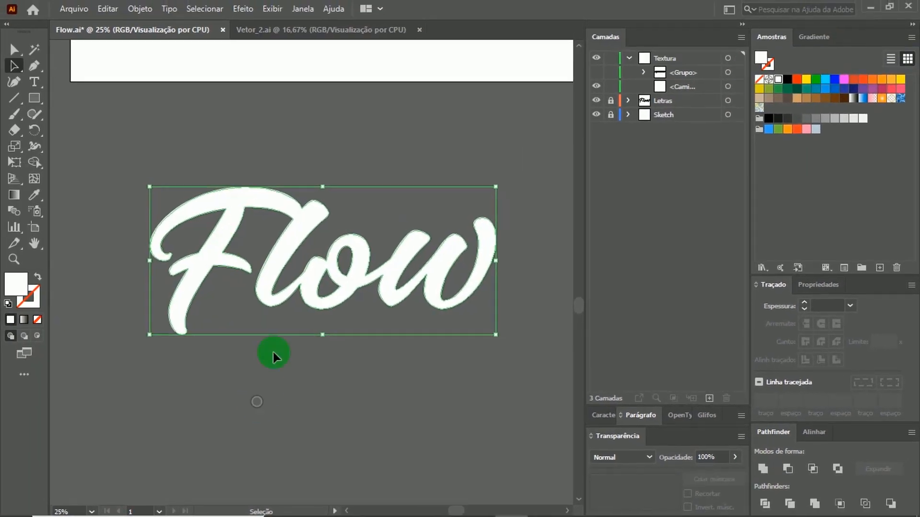
{"action": "left_click", "coordinate": [174, 325]}
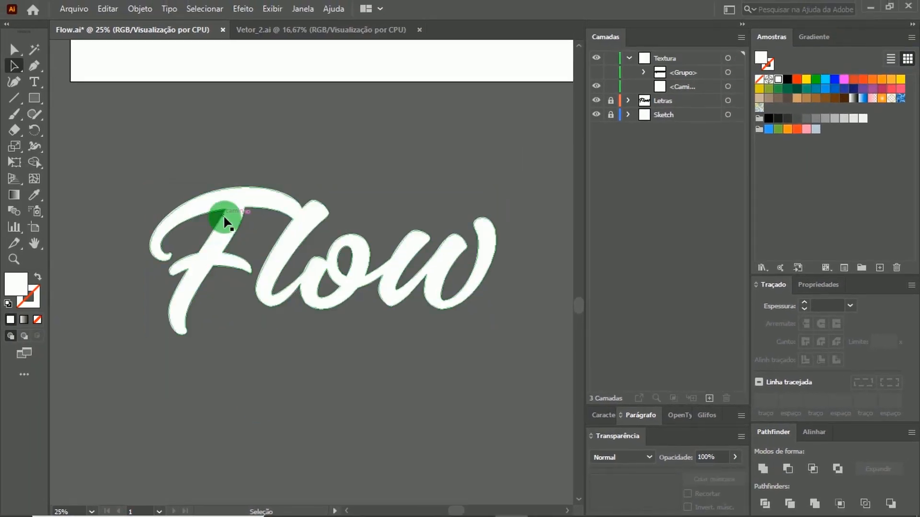
Move the united Flow lettering to test that it is one piece, and undo the move.
{"action": "left_click_drag", "start_coordinate": [229, 227], "coordinate": [293, 168]}
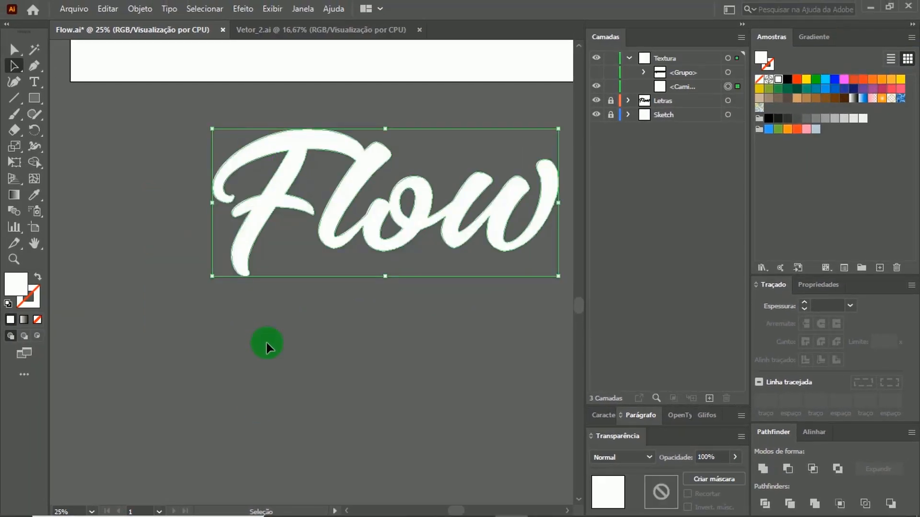
{"action": "key", "text": "ctrl+z"}
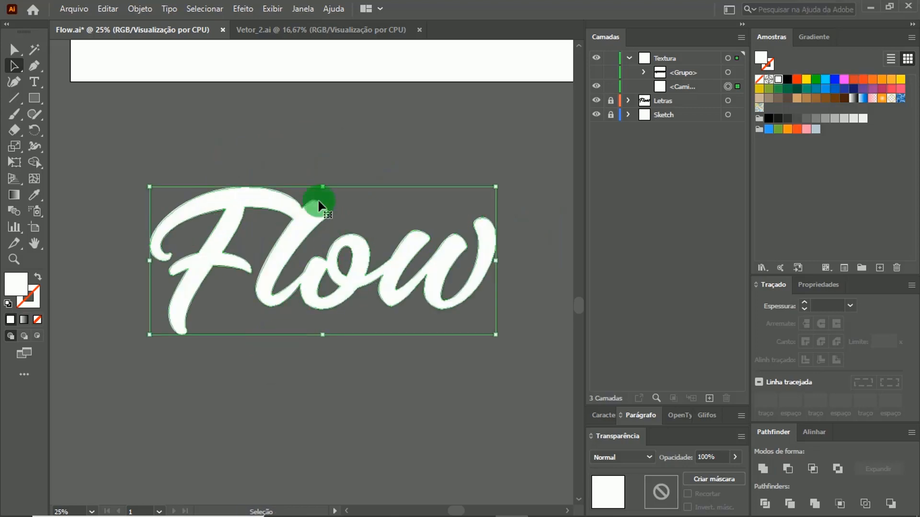
Show the hidden halftone group in the Textura layer and convert it into a compound shape, expanded into one path.
{"action": "left_click", "coordinate": [321, 155]}
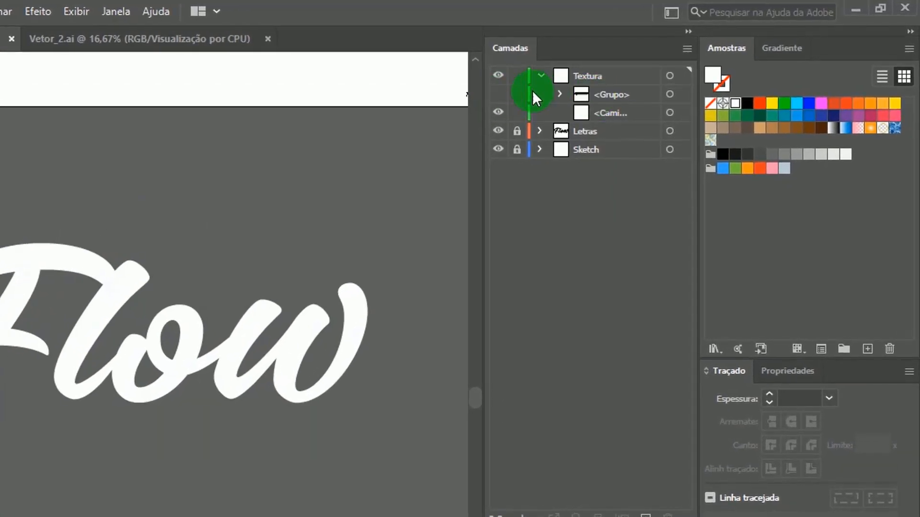
{"action": "left_click", "coordinate": [498, 95]}
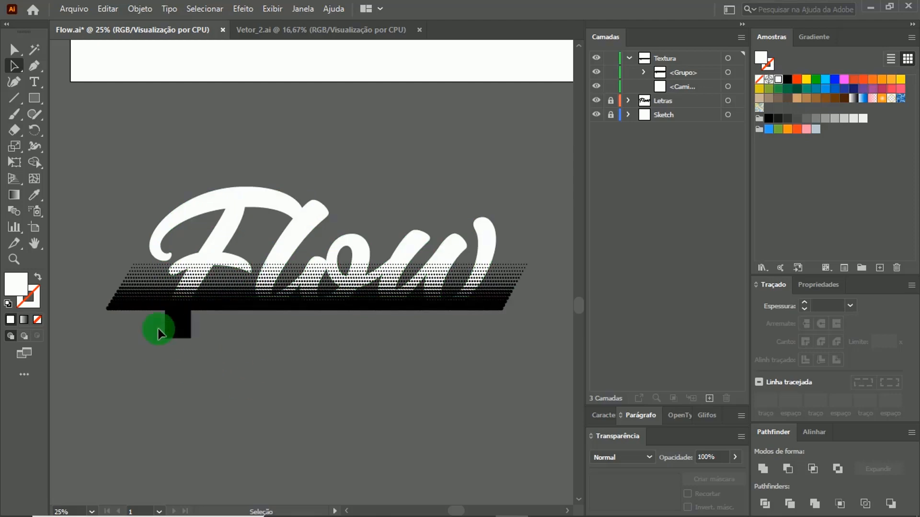
{"action": "left_click_drag", "start_coordinate": [81, 291], "coordinate": [109, 315]}
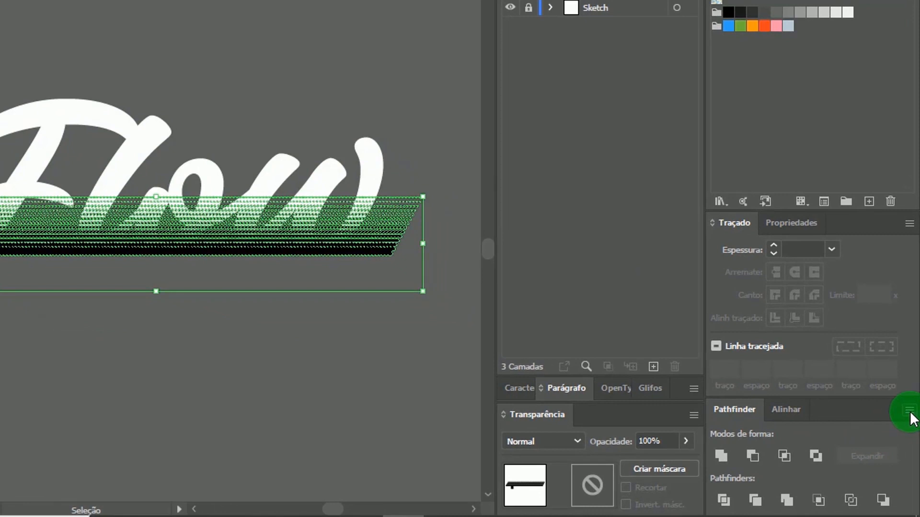
{"action": "left_click", "coordinate": [908, 411]}
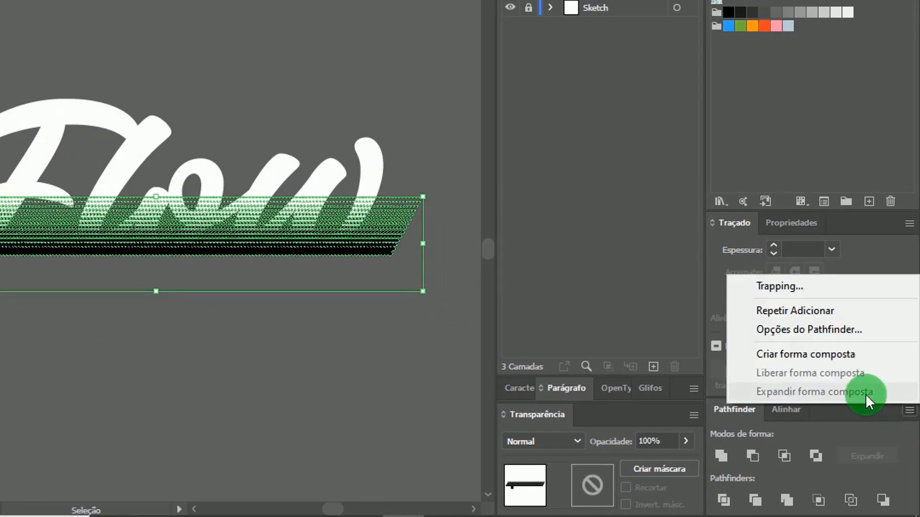
{"action": "left_click", "coordinate": [837, 353]}
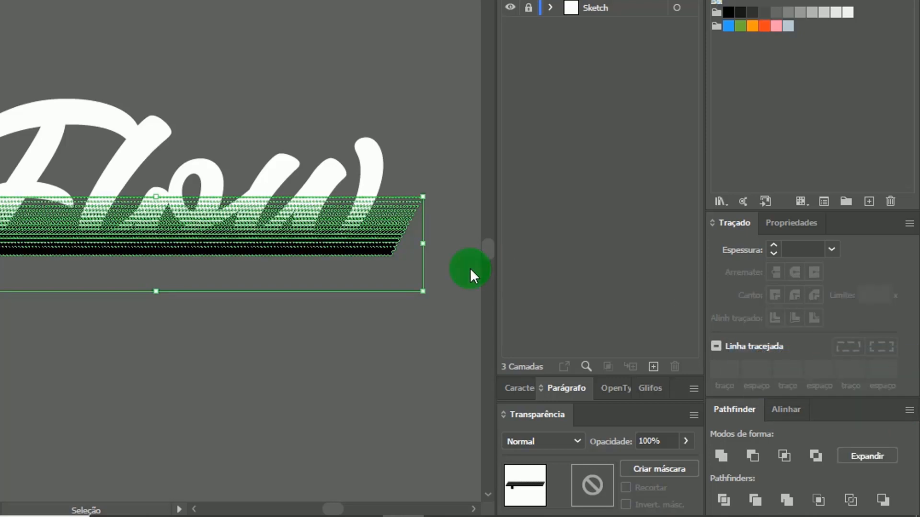
{"action": "left_click", "coordinate": [871, 456]}
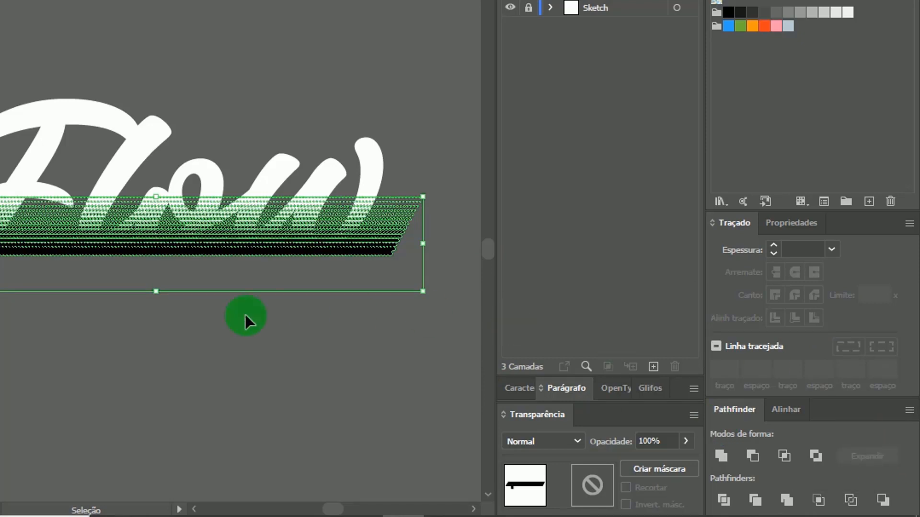
{"action": "left_click", "coordinate": [200, 358]}
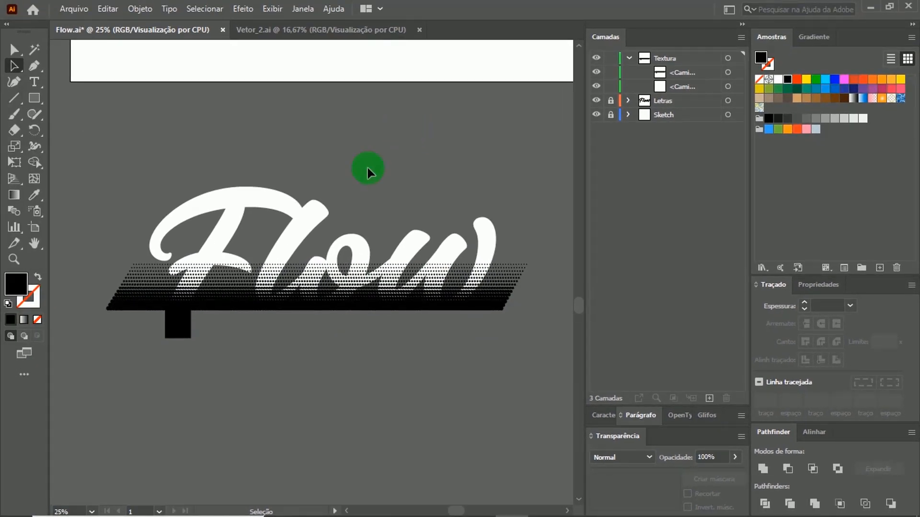
Make a compound shape from the united white Flow lettering, expand it and clear the selection.
{"action": "left_click", "coordinate": [318, 211]}
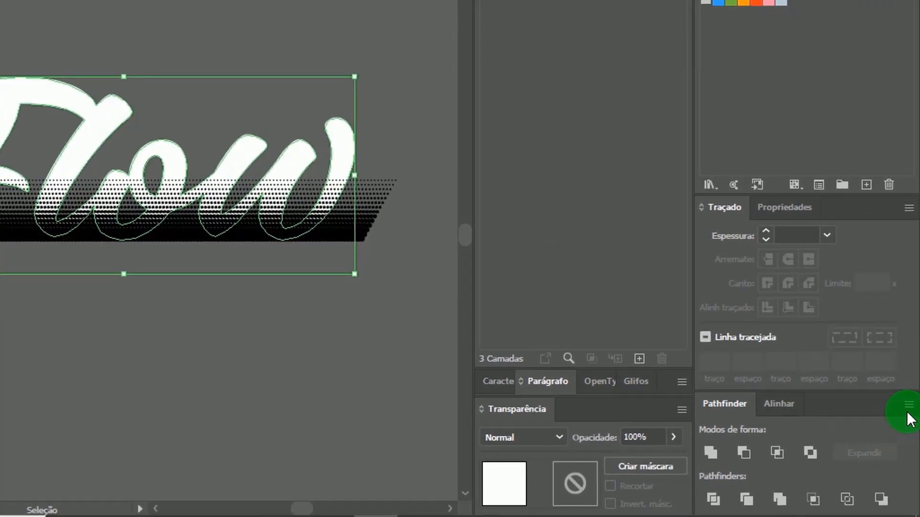
{"action": "left_click", "coordinate": [908, 409]}
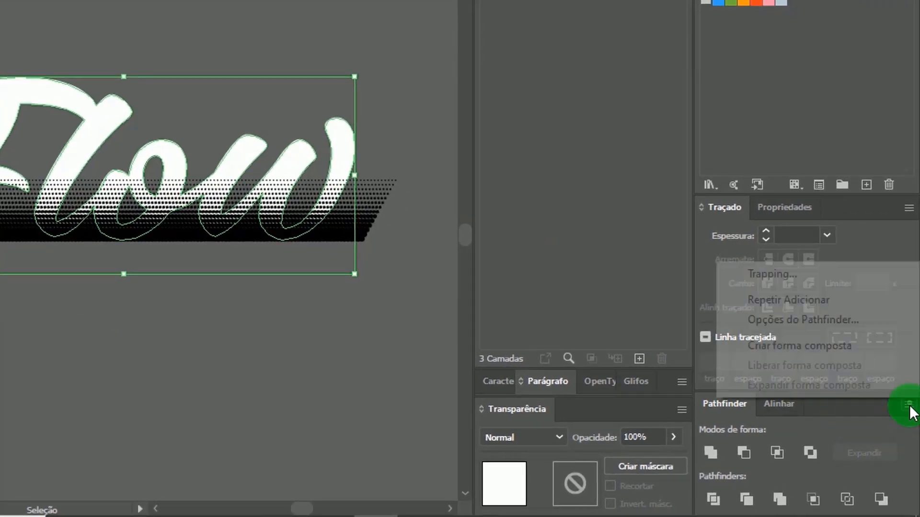
{"action": "left_click", "coordinate": [832, 346]}
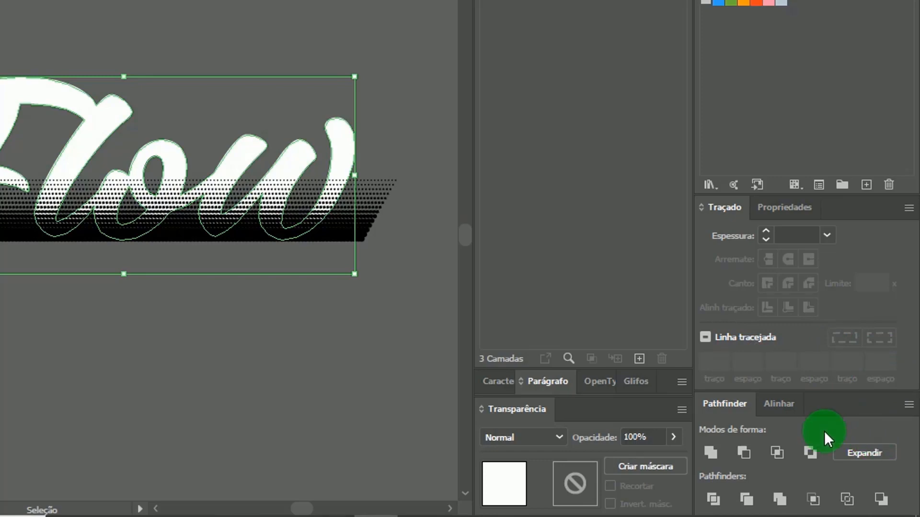
{"action": "left_click", "coordinate": [862, 452]}
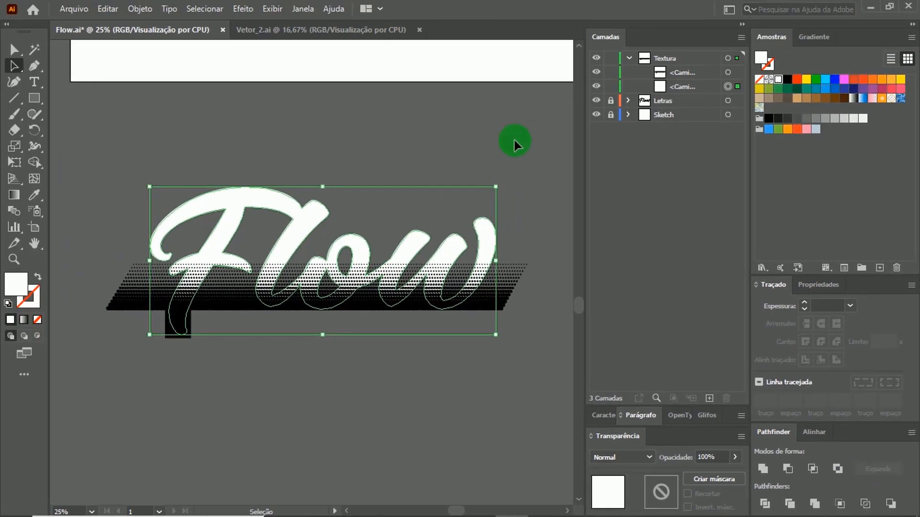
{"action": "left_click", "coordinate": [513, 146]}
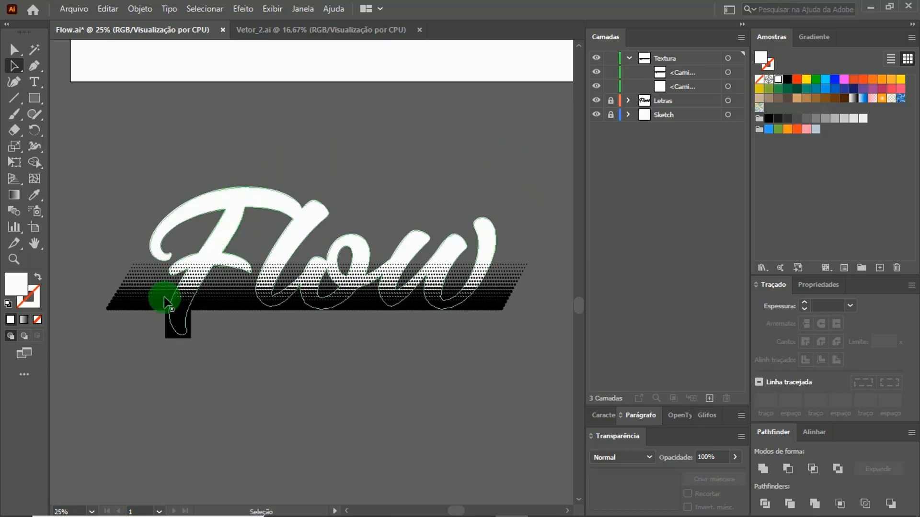
Select the halftone and the white Flow lettering together and intersect them so only the texture inside the letters is kept.
{"action": "left_click_drag", "start_coordinate": [550, 156], "coordinate": [305, 390]}
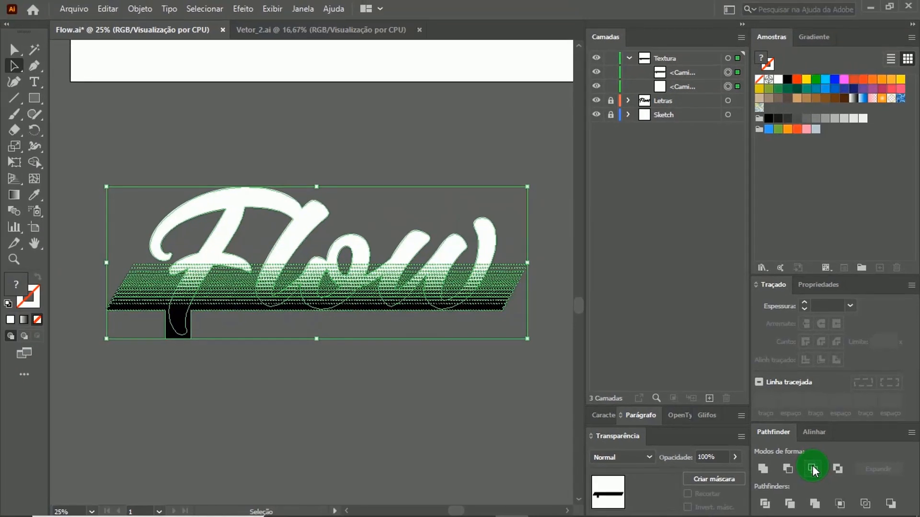
{"action": "left_click", "coordinate": [813, 467]}
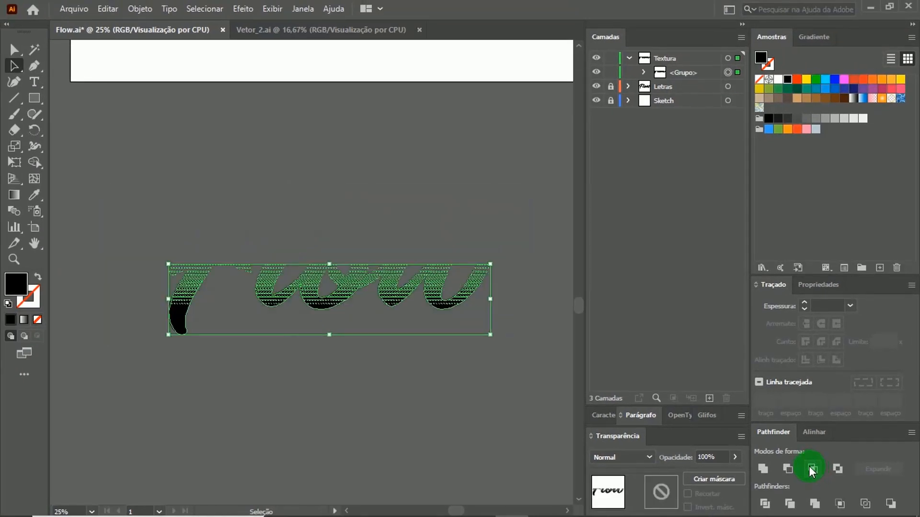
{"action": "left_click", "coordinate": [532, 302]}
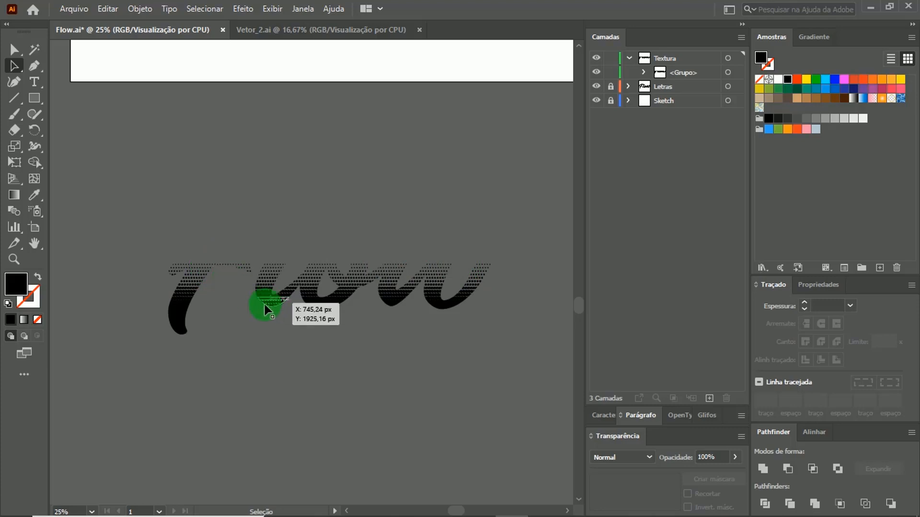
Fill the intersected halftone lettering with the green swatch and deselect it.
{"action": "left_click", "coordinate": [175, 344]}
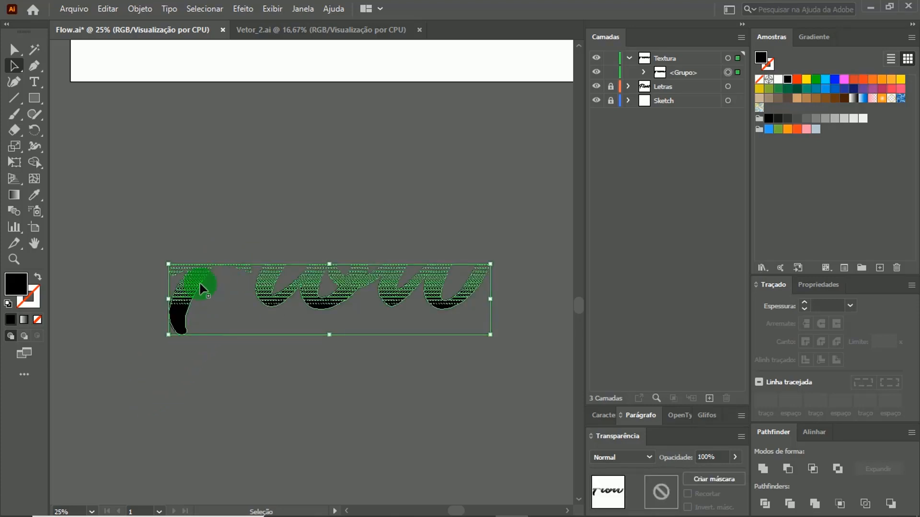
{"action": "left_click", "coordinate": [795, 80]}
{"action": "left_click", "coordinate": [814, 80]}
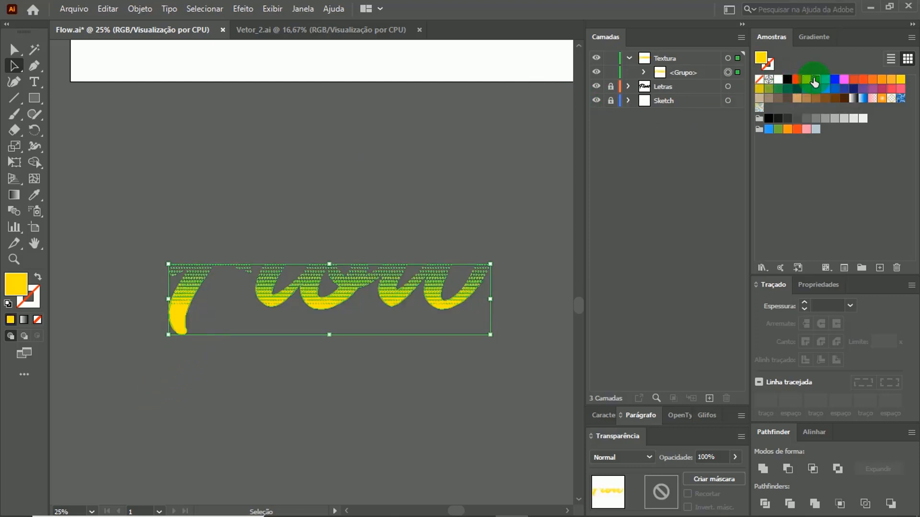
{"action": "left_click", "coordinate": [815, 80]}
{"action": "left_click", "coordinate": [530, 162]}
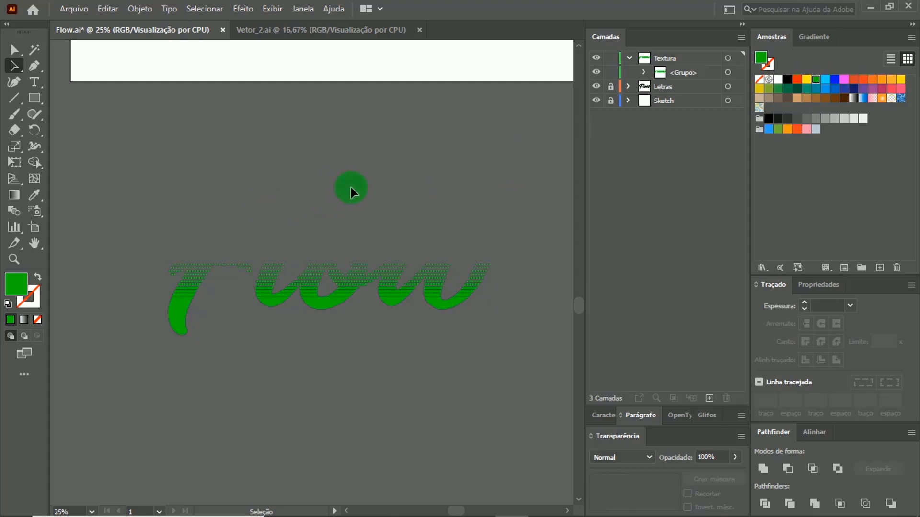
Examine the green halftone dots and their edges up close along the letters, and compare with the black Flow lettering on the artboard.
{"action": "key", "text": "z"}
{"action": "left_click_drag", "start_coordinate": [248, 257], "coordinate": [306, 331]}
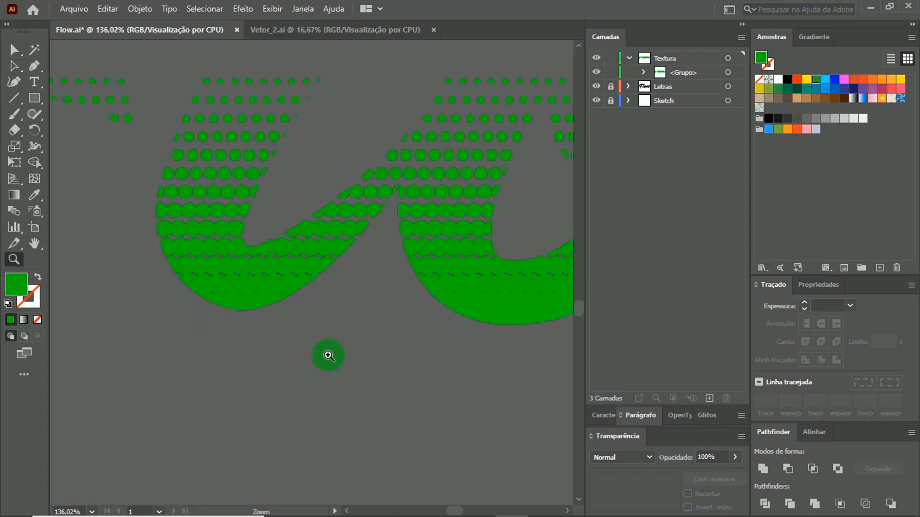
{"action": "left_click_drag", "start_coordinate": [325, 211], "coordinate": [289, 278]}
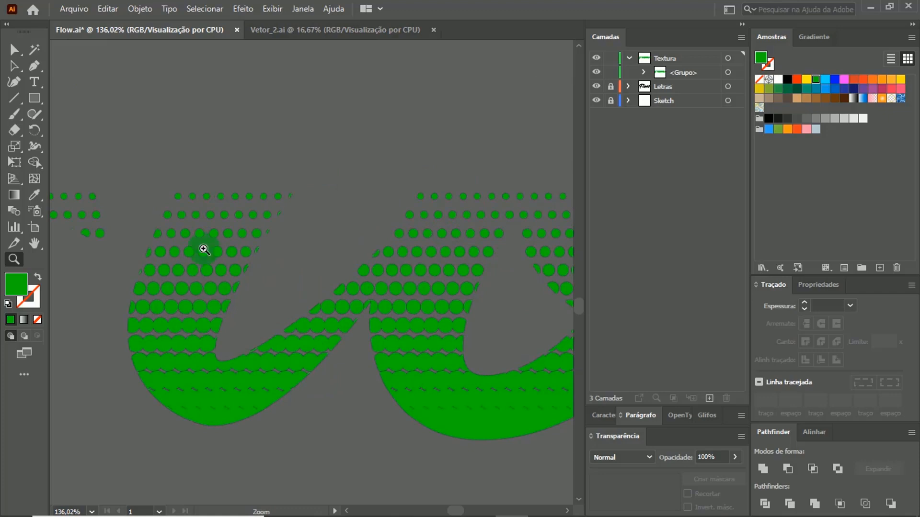
{"action": "left_click_drag", "start_coordinate": [397, 265], "coordinate": [235, 255]}
{"action": "left_click_drag", "start_coordinate": [458, 234], "coordinate": [320, 279]}
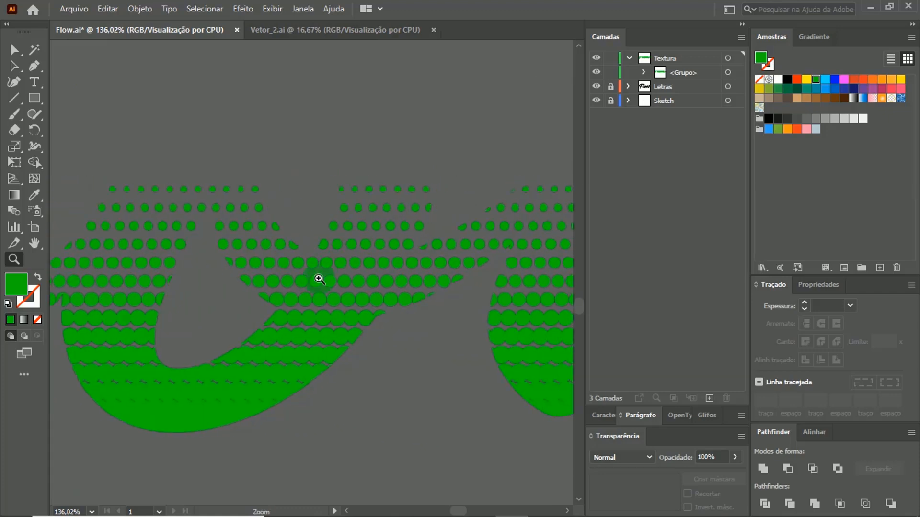
{"action": "left_click_drag", "start_coordinate": [460, 256], "coordinate": [357, 259]}
{"action": "left_click_drag", "start_coordinate": [440, 286], "coordinate": [301, 272]}
{"action": "left_click_drag", "start_coordinate": [439, 264], "coordinate": [293, 260]}
{"action": "left_click_drag", "start_coordinate": [220, 256], "coordinate": [387, 230]}
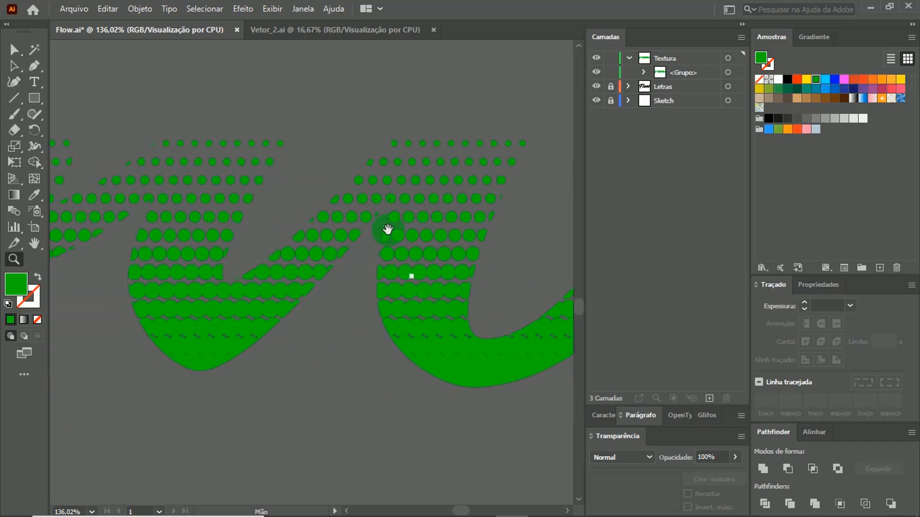
{"action": "left_click_drag", "start_coordinate": [240, 270], "coordinate": [460, 269]}
{"action": "left_click_drag", "start_coordinate": [288, 267], "coordinate": [514, 277]}
{"action": "left_click_drag", "start_coordinate": [309, 257], "coordinate": [497, 249]}
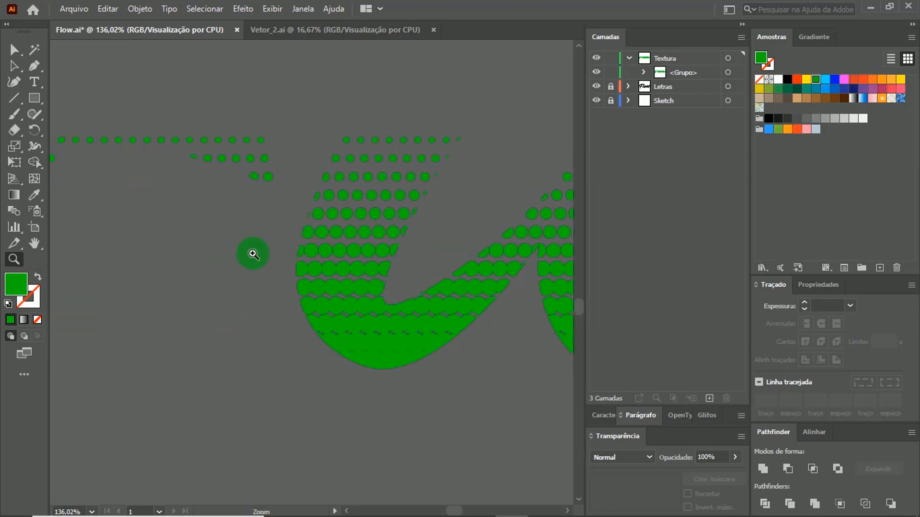
{"action": "key", "text": "alt"}
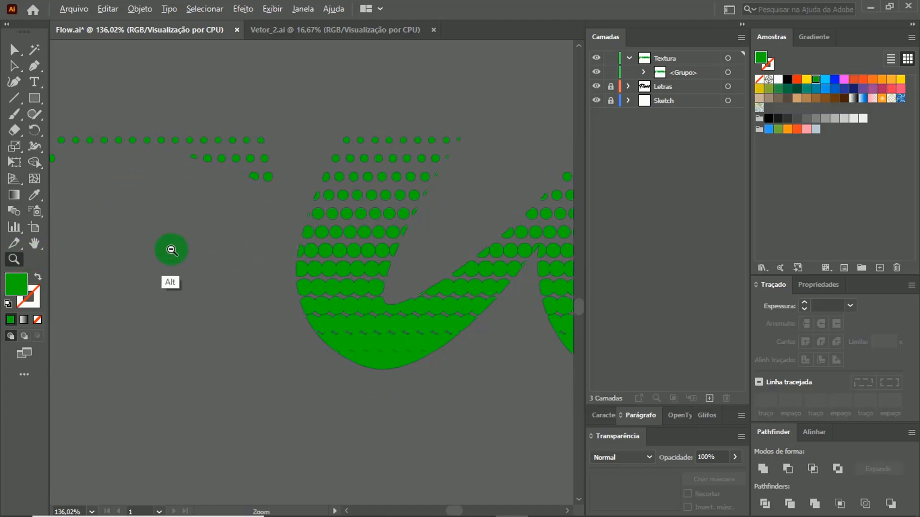
{"action": "left_click", "coordinate": [287, 251], "text": "alt"}
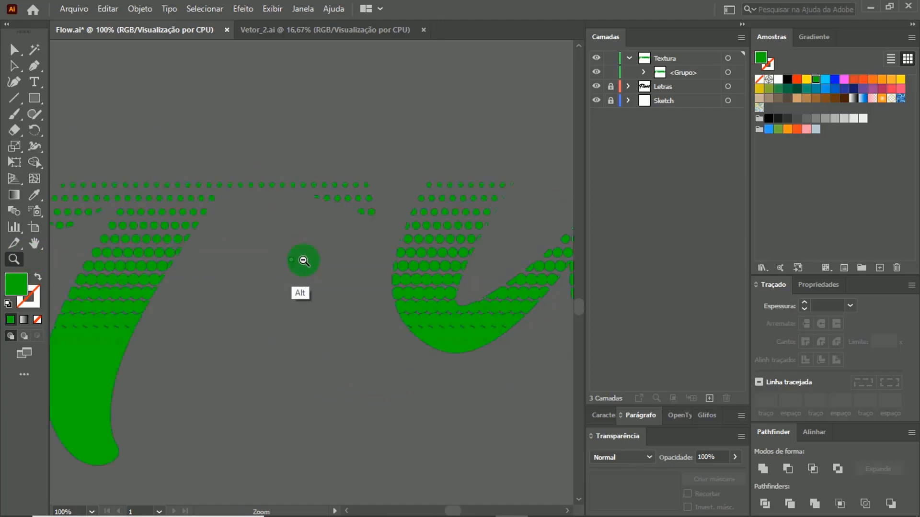
{"action": "left_click", "coordinate": [311, 266], "text": "alt"}
{"action": "left_click", "coordinate": [352, 295], "text": "alt"}
{"action": "left_click", "coordinate": [353, 296], "text": "alt"}
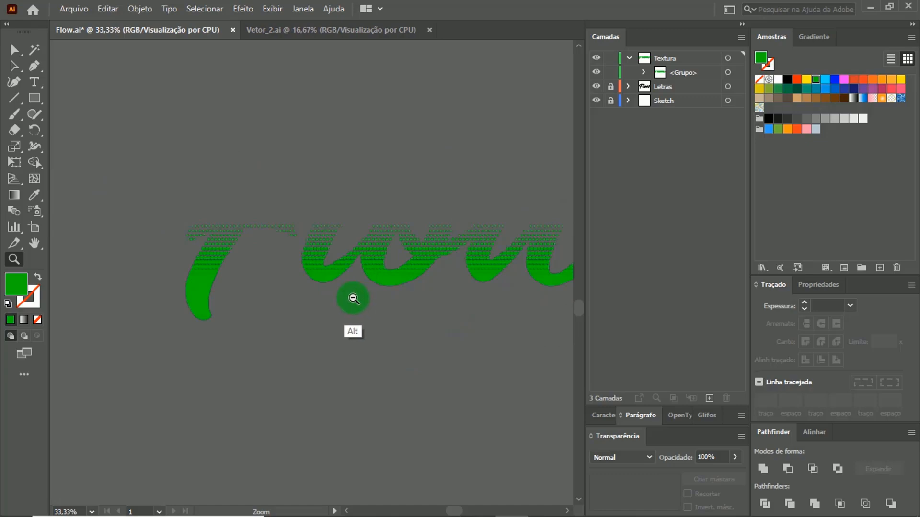
{"action": "left_click", "coordinate": [350, 297], "text": "alt"}
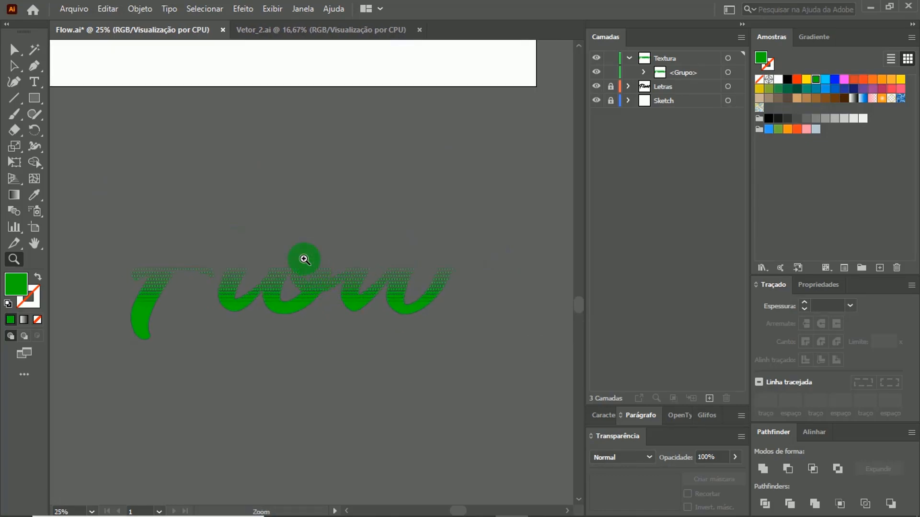
{"action": "left_click", "coordinate": [285, 283], "text": "alt"}
{"action": "scroll", "coordinate": [359, 299], "scroll_direction": "up", "scroll_amount": 5}
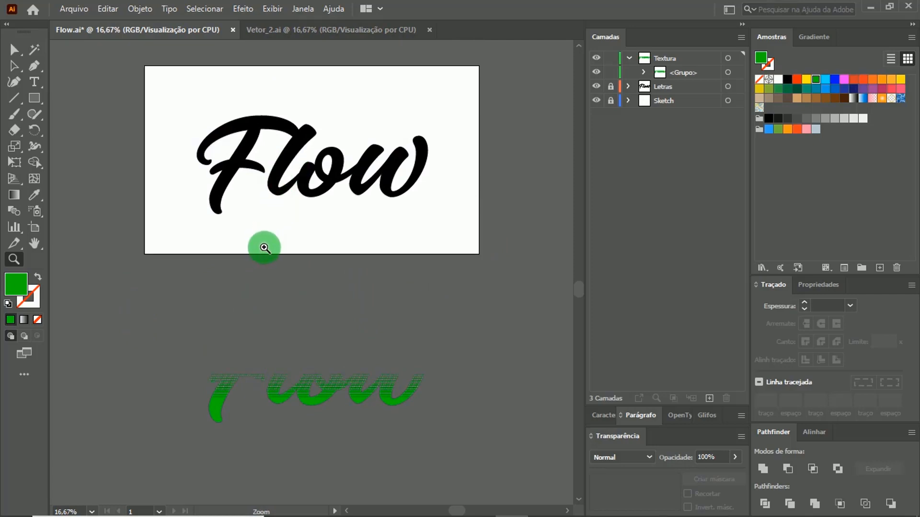
Unlock the Letras layer, select the green halftone together with the black F stem, and make the stem the key object.
{"action": "key", "text": "a"}
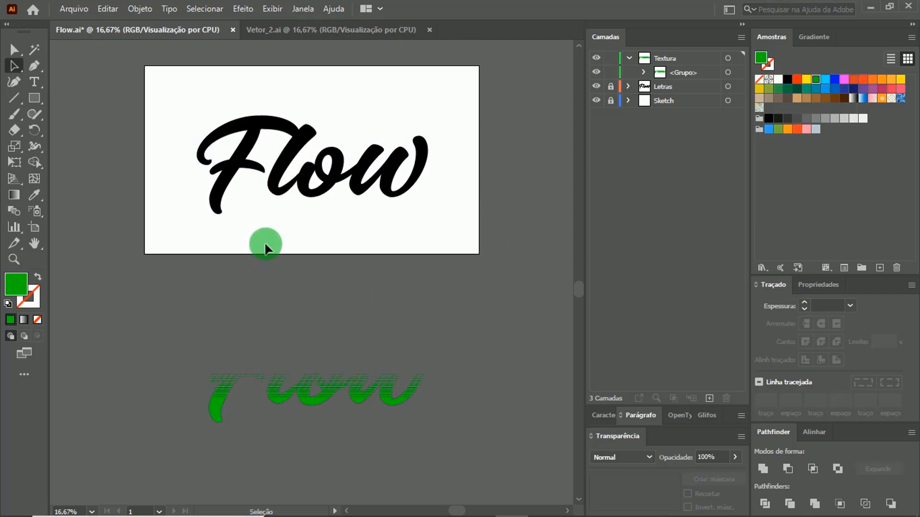
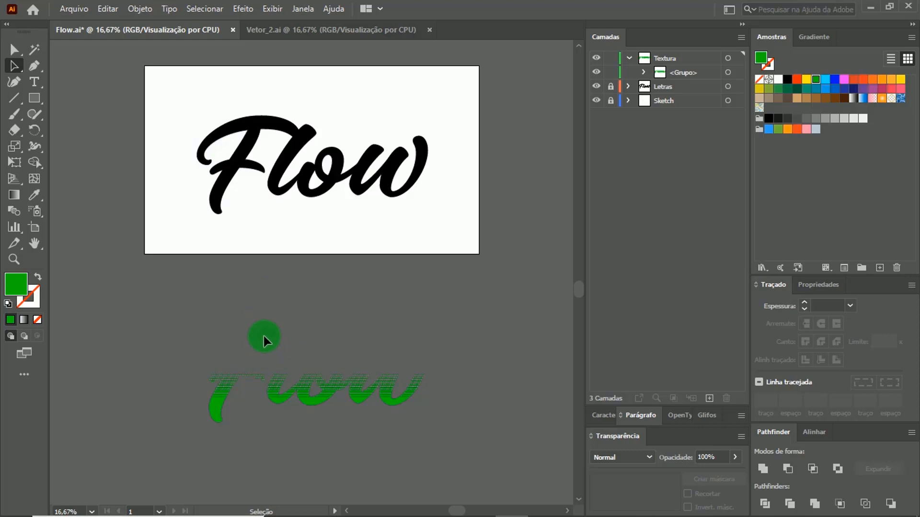
{"action": "left_click", "coordinate": [236, 382]}
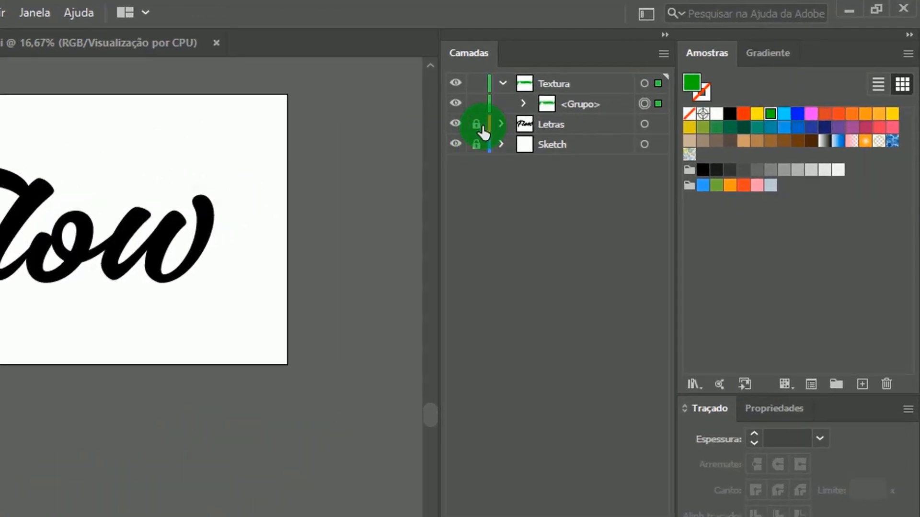
{"action": "left_click", "coordinate": [477, 126]}
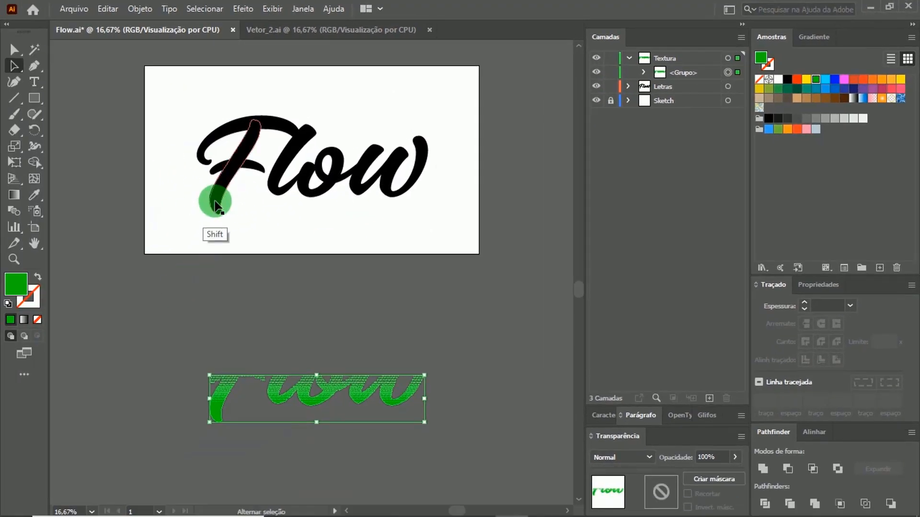
{"action": "left_click", "coordinate": [218, 195], "text": "shift"}
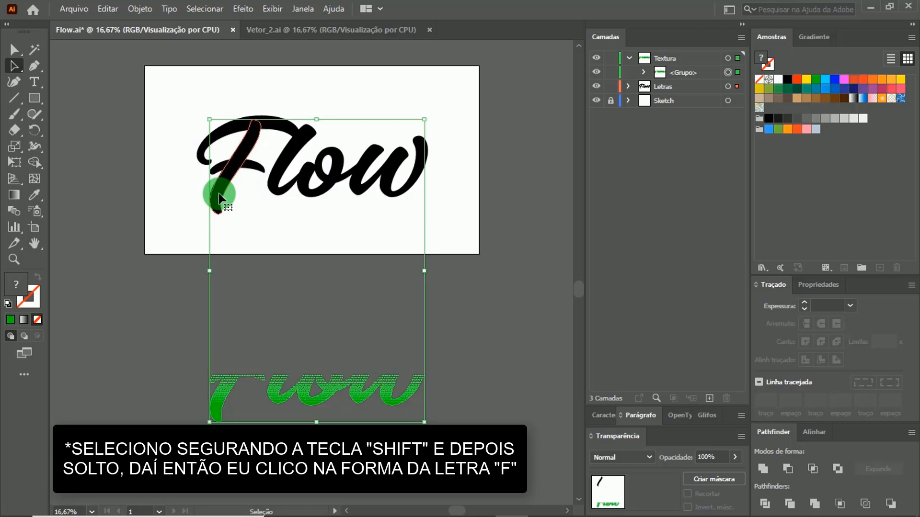
{"action": "left_click", "coordinate": [219, 197]}
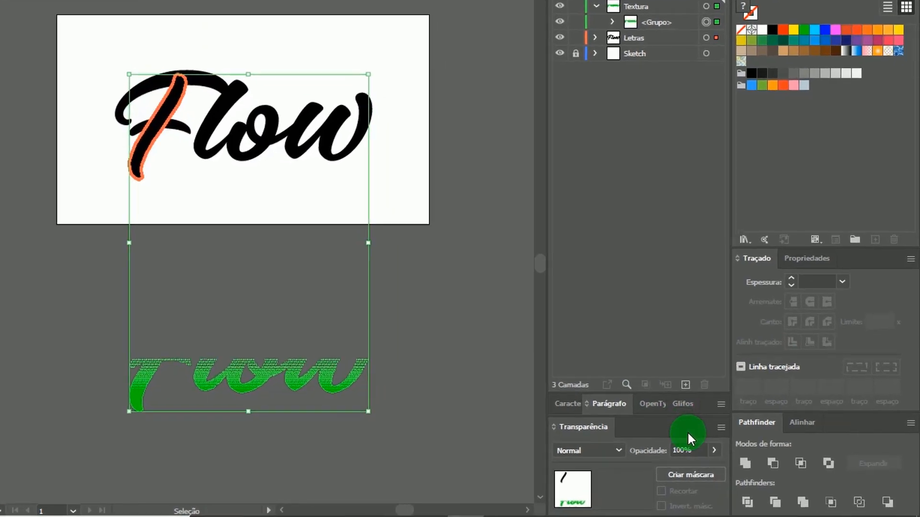
Align the green halftone to the bottom edge of the F stem and clear the selection.
{"action": "left_click", "coordinate": [789, 411]}
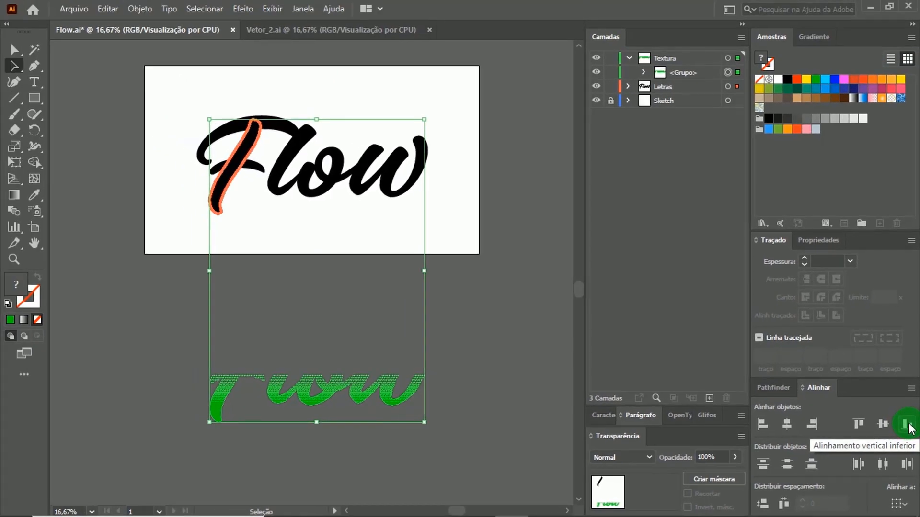
{"action": "left_click", "coordinate": [903, 403]}
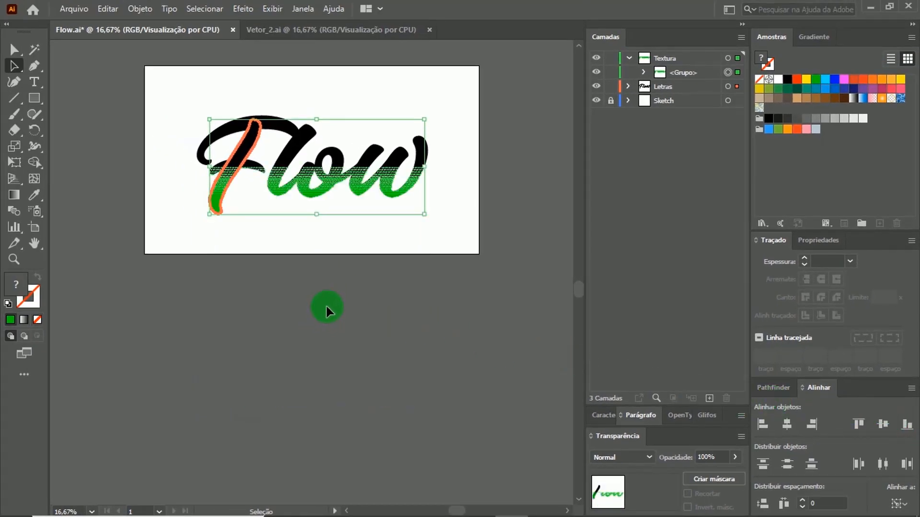
{"action": "left_click", "coordinate": [269, 289]}
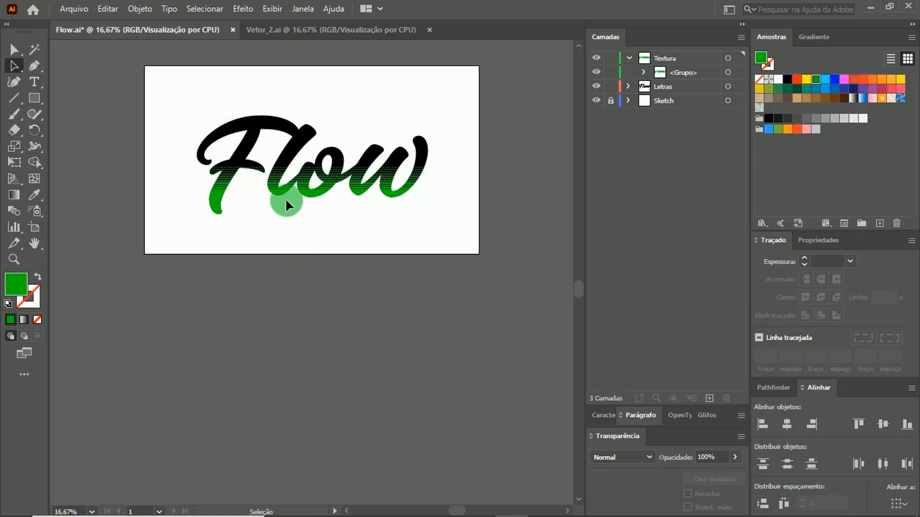
Inspect the green halftone on the black Flow letters up close and save the document.
{"action": "key", "text": "z"}
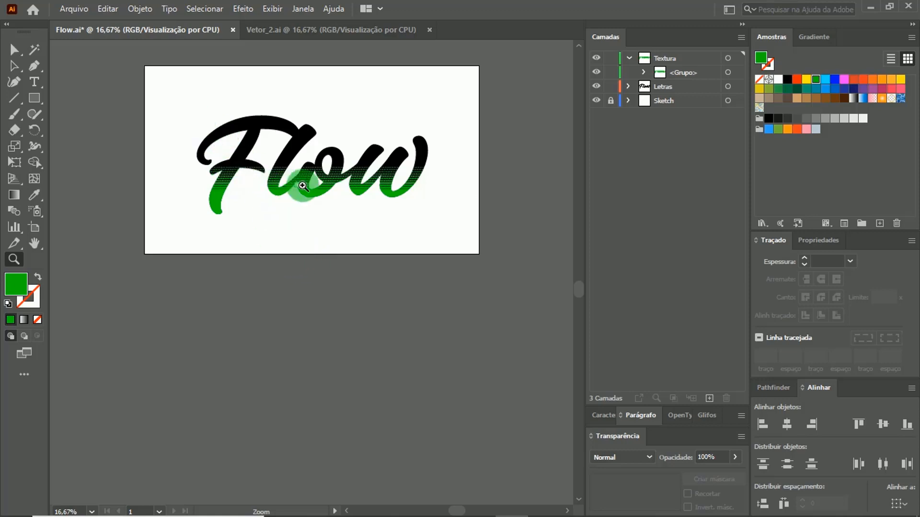
{"action": "left_click", "coordinate": [294, 165]}
{"action": "left_click_drag", "start_coordinate": [349, 267], "coordinate": [319, 240]}
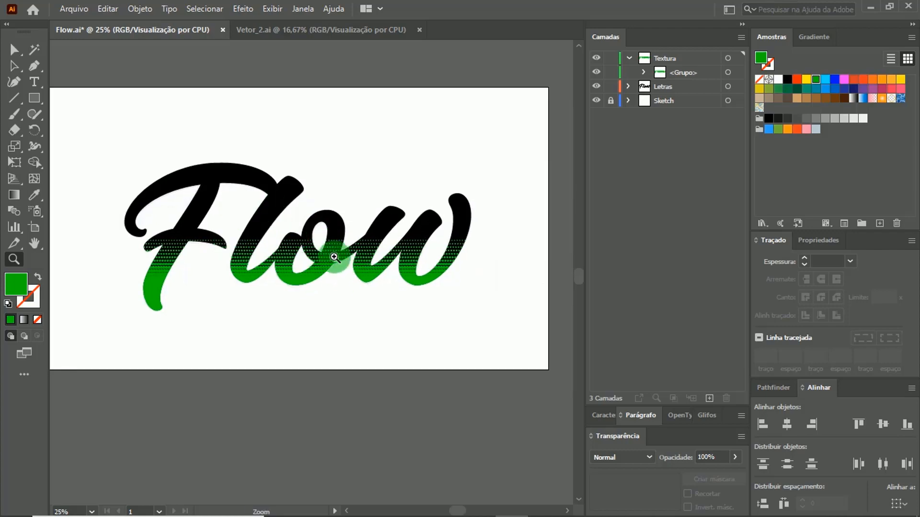
{"action": "key", "text": "a"}
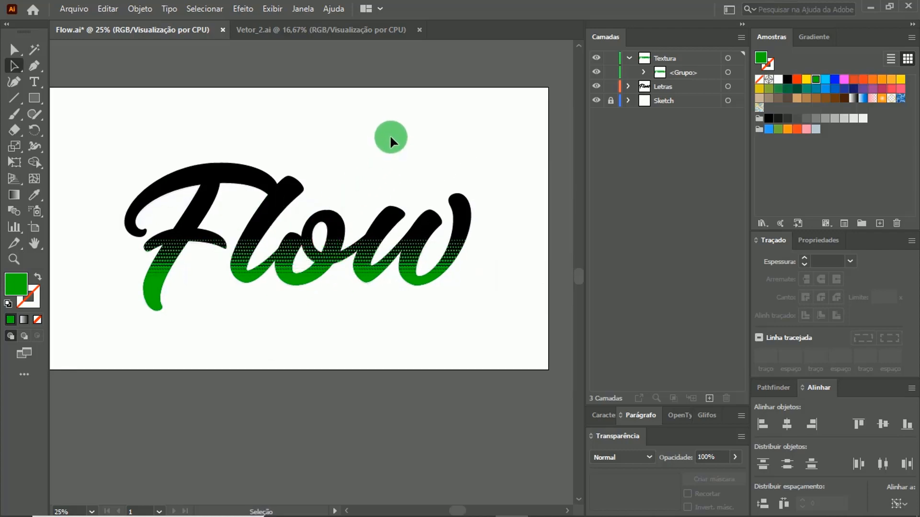
{"action": "key", "text": "space"}
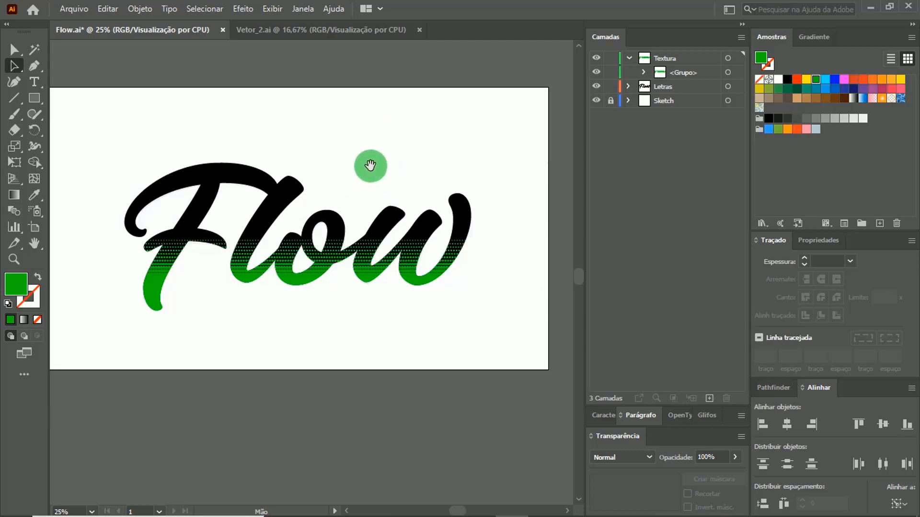
{"action": "mouse_move", "coordinate": [367, 156]}
{"action": "left_mouse_down"}
{"action": "mouse_move", "coordinate": [382, 164]}
{"action": "mouse_move", "coordinate": [365, 165]}
{"action": "left_mouse_up"}
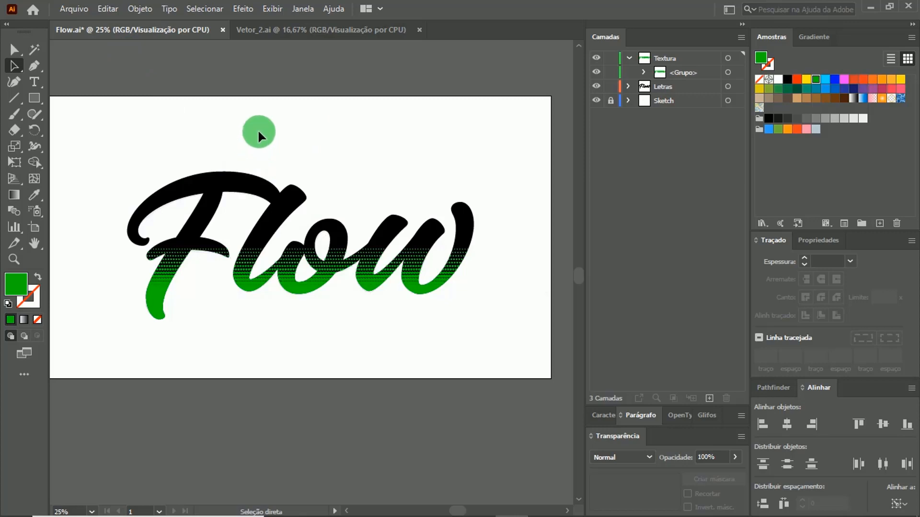
{"action": "key", "text": "ctrl+s"}
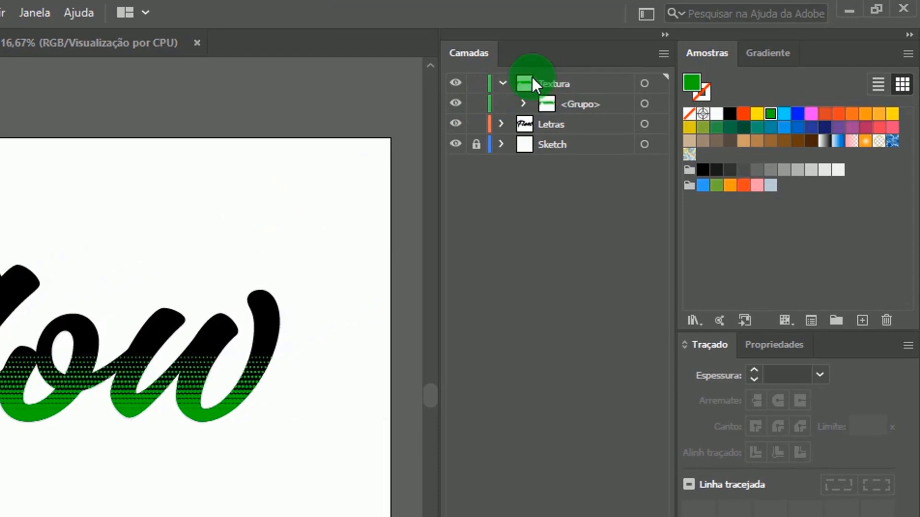
Collapse, hide and lock the Textura layer, and make Letras the active layer.
{"action": "left_click", "coordinate": [501, 82]}
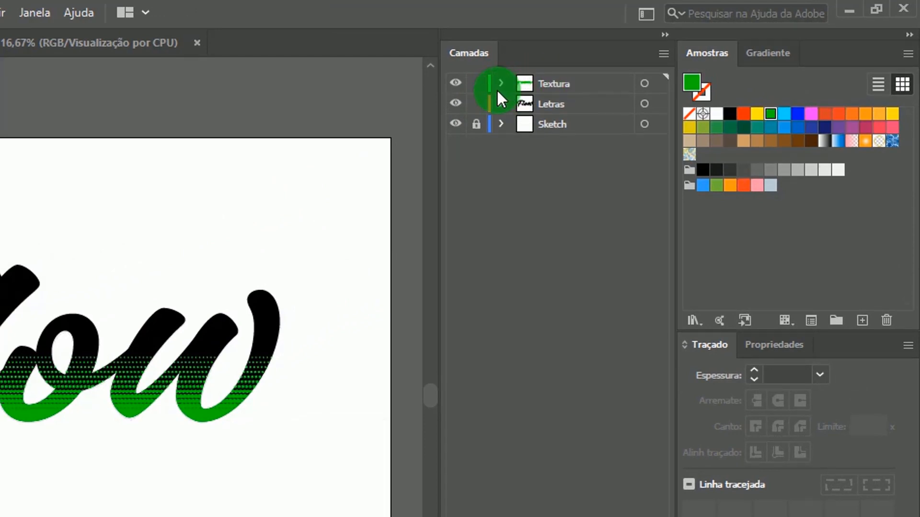
{"action": "left_click", "coordinate": [455, 84]}
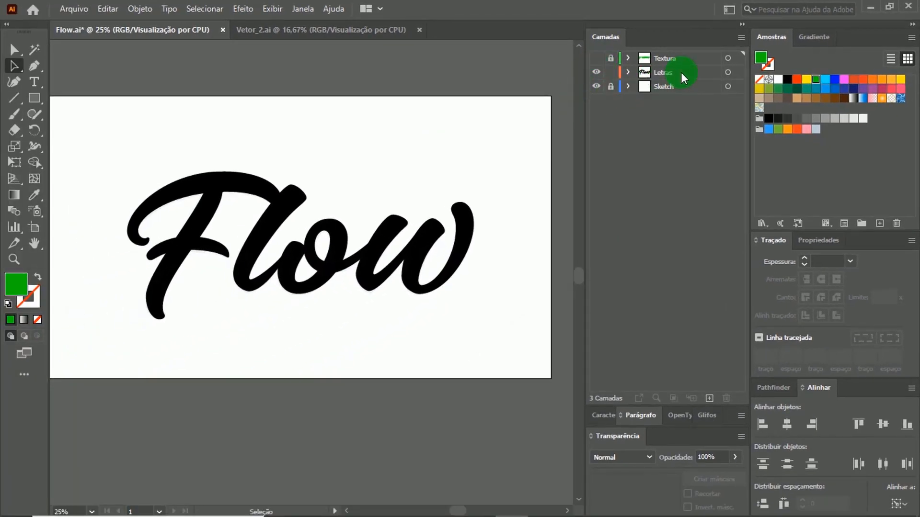
{"action": "left_click", "coordinate": [682, 75]}
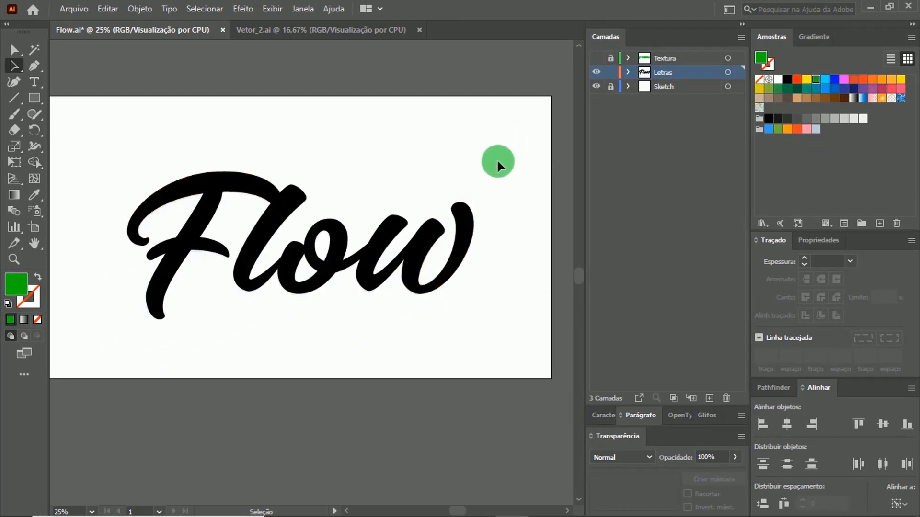
Select all the black Flow letters and start an Offset Path on them with the preview shown.
{"action": "left_click_drag", "start_coordinate": [508, 142], "coordinate": [117, 355]}
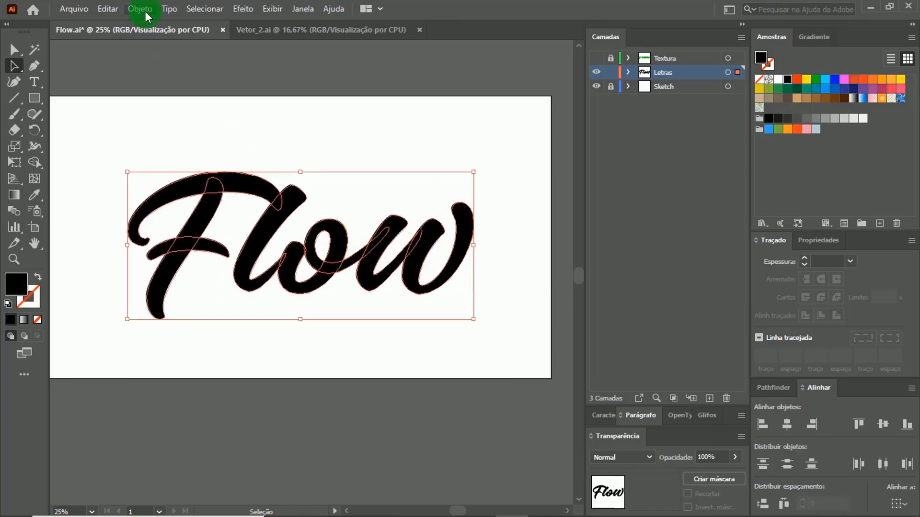
{"action": "left_click", "coordinate": [145, 12]}
{"action": "mouse_move", "coordinate": [341, 328]}
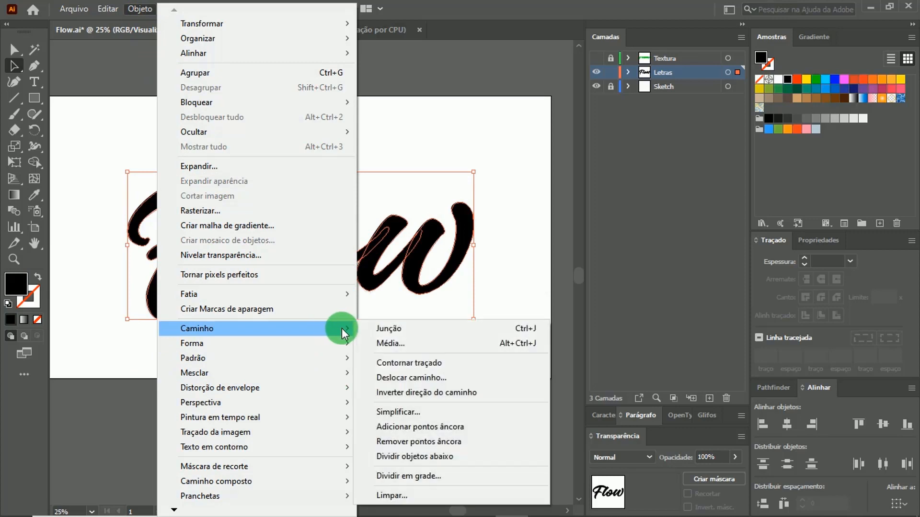
{"action": "left_click", "coordinate": [442, 379]}
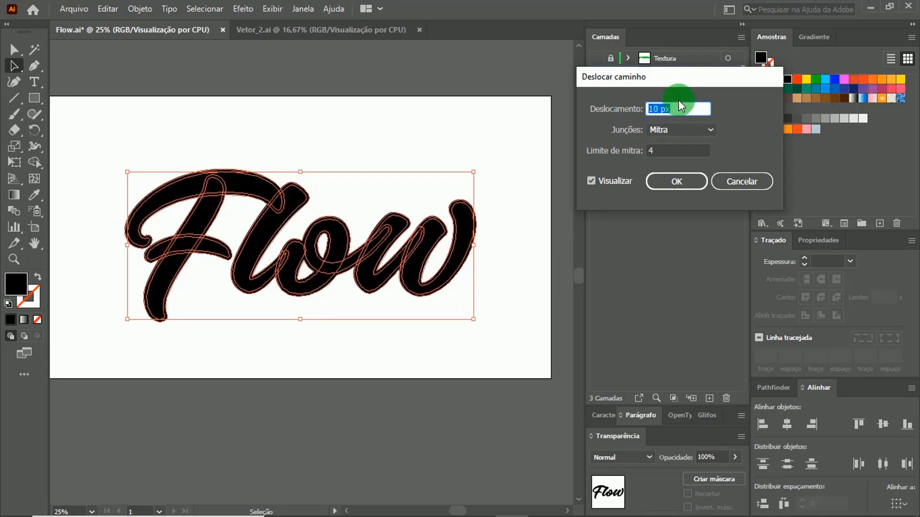
Try a 20 px offset around the letters, reducing it gradually back to 10 px.
{"action": "key", "text": "shift+Up"}
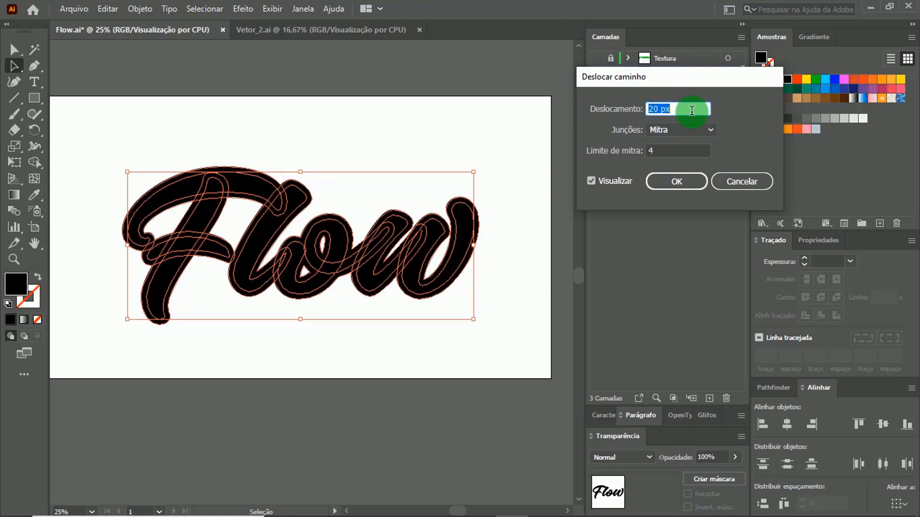
{"action": "key", "text": "Down"}
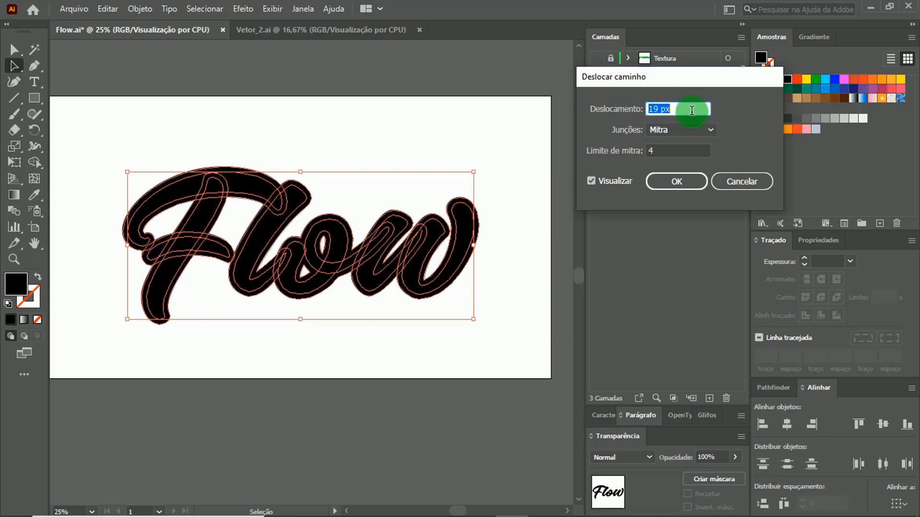
{"action": "key", "text": "Down"}
{"action": "key", "text": "Down"}
{"action": "key", "text": "Down"}
{"action": "key", "text": "Down"}
{"action": "key", "text": "Down"}
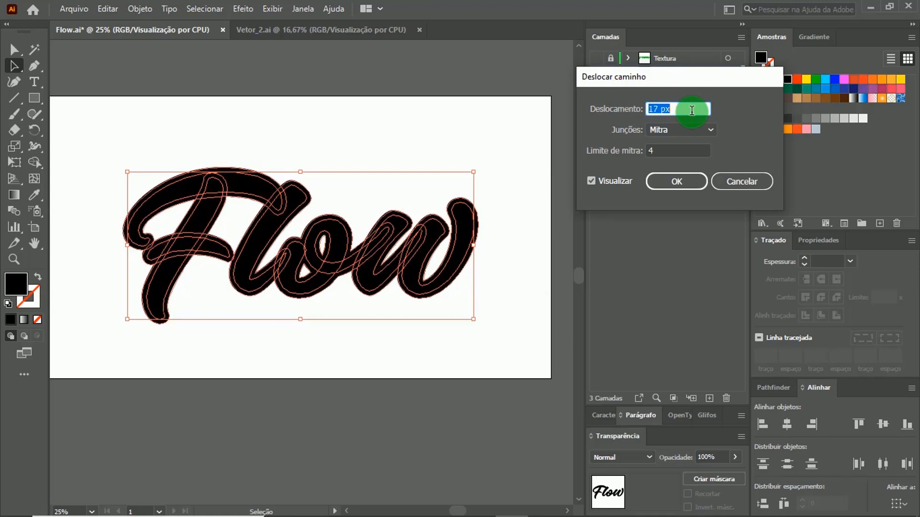
{"action": "key", "text": "Down"}
{"action": "key", "text": "Down"}
{"action": "key", "text": "Down"}
{"action": "key", "text": "Down"}
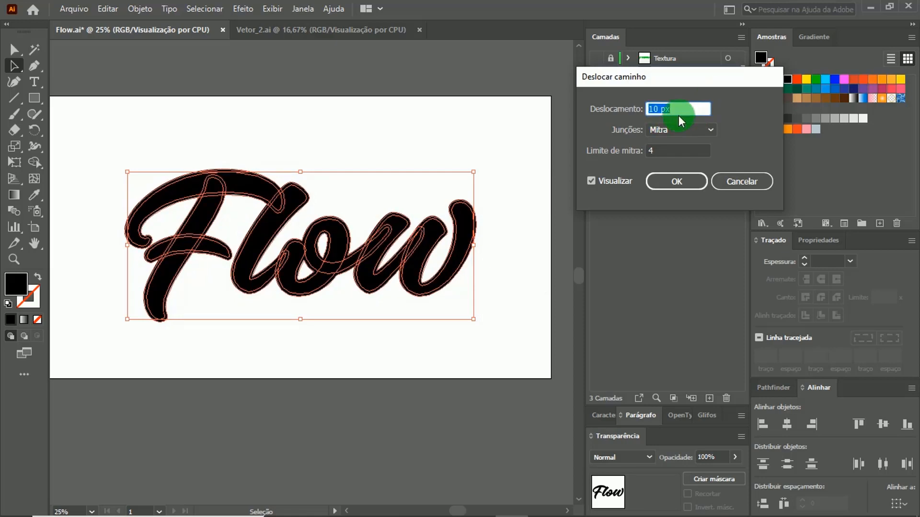
Apply the 10 px offset with rounded joins (Arredondado) and fill the resulting outline shapes with the orange-red swatch.
{"action": "left_click", "coordinate": [691, 130]}
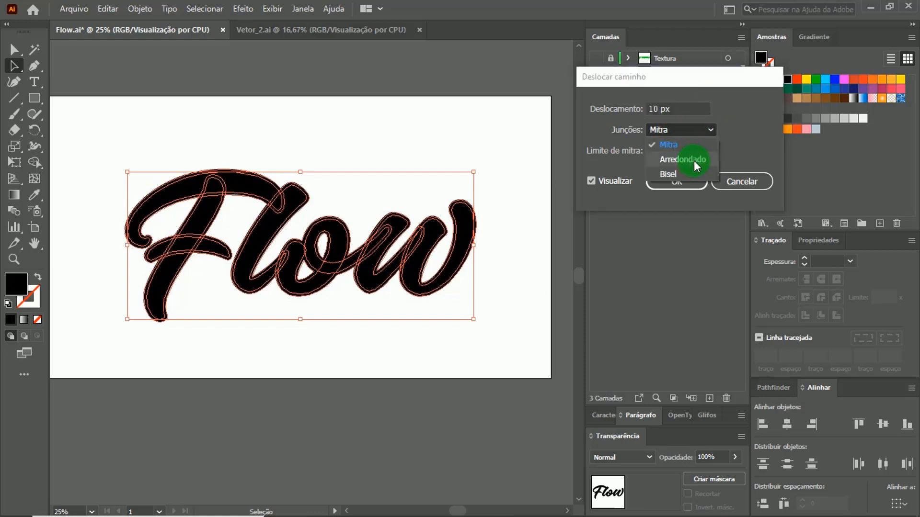
{"action": "left_click", "coordinate": [696, 160]}
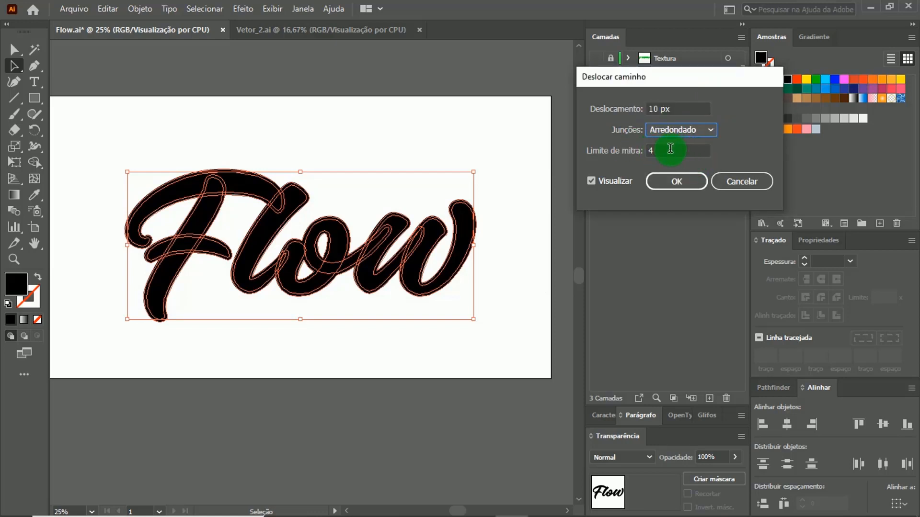
{"action": "left_click", "coordinate": [657, 187]}
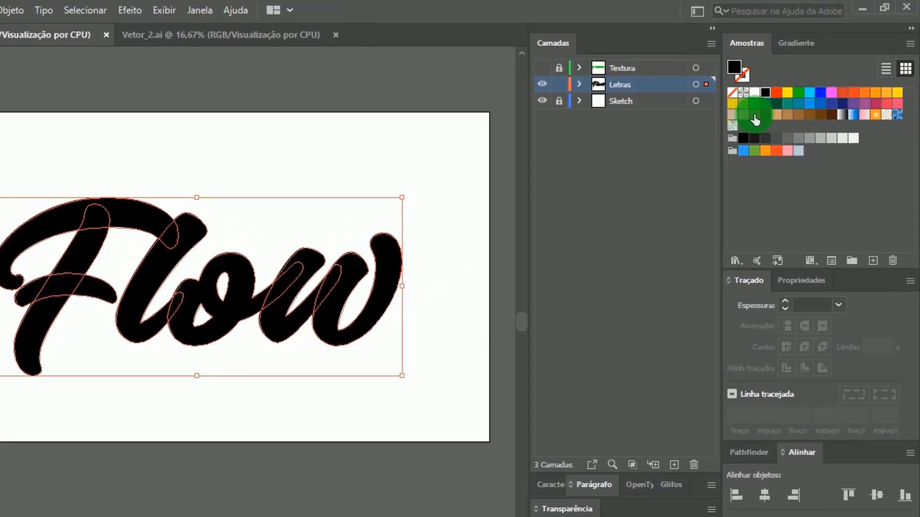
{"action": "left_click", "coordinate": [777, 92]}
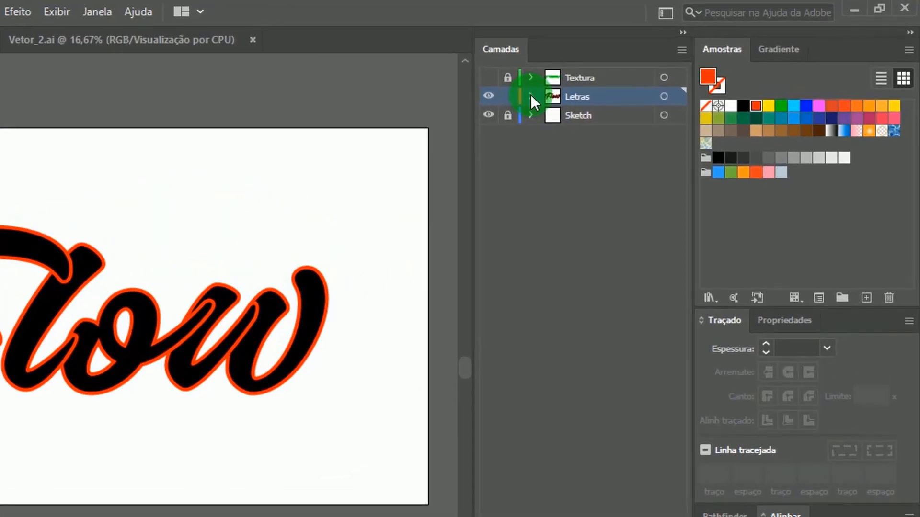
Select all the black letter shapes in Letras by matching fill color and unite them into one shape.
{"action": "left_click", "coordinate": [530, 96]}
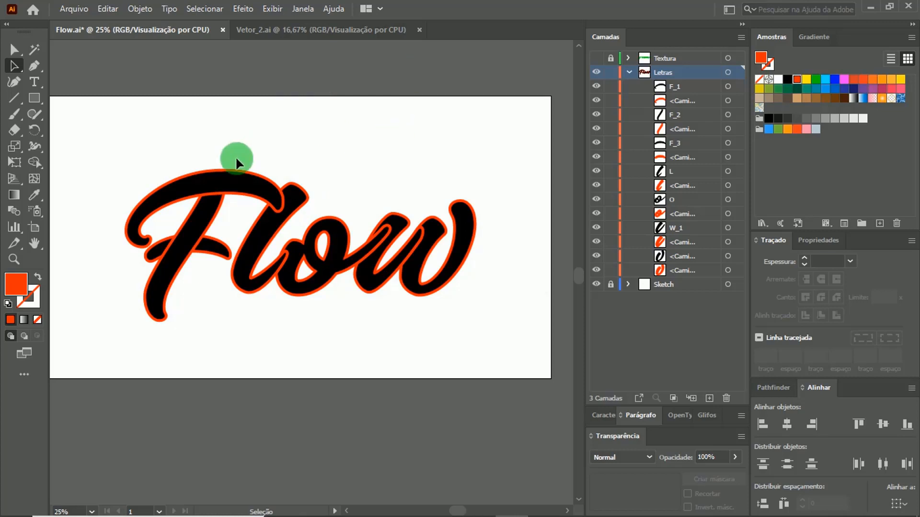
{"action": "left_click", "coordinate": [220, 186]}
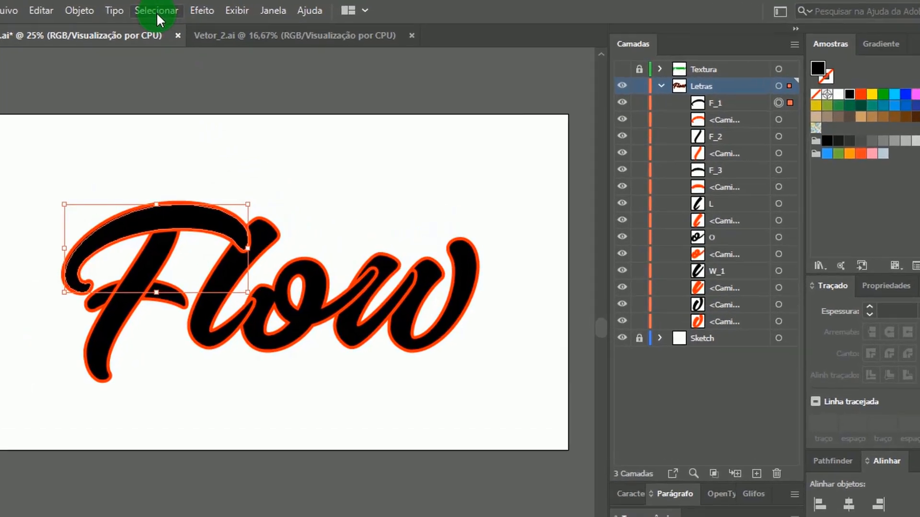
{"action": "left_click", "coordinate": [205, 8]}
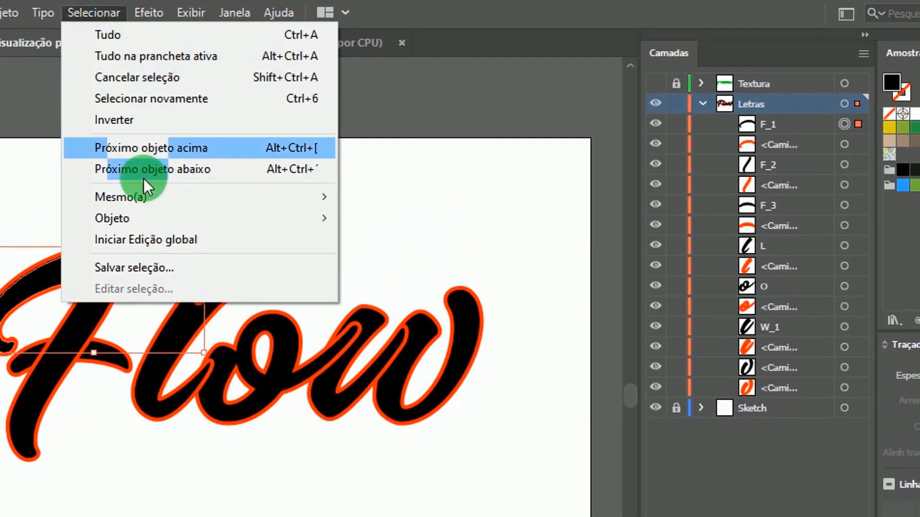
{"action": "mouse_move", "coordinate": [181, 196]}
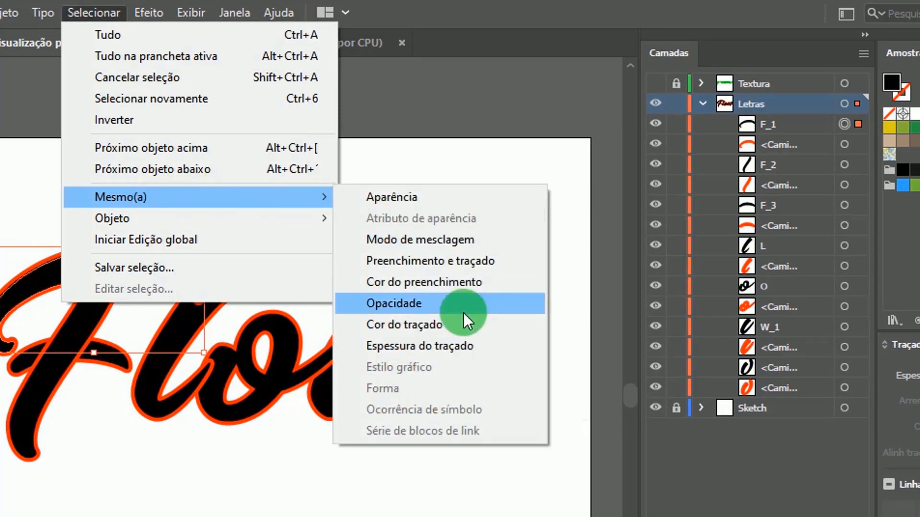
{"action": "left_click", "coordinate": [467, 281]}
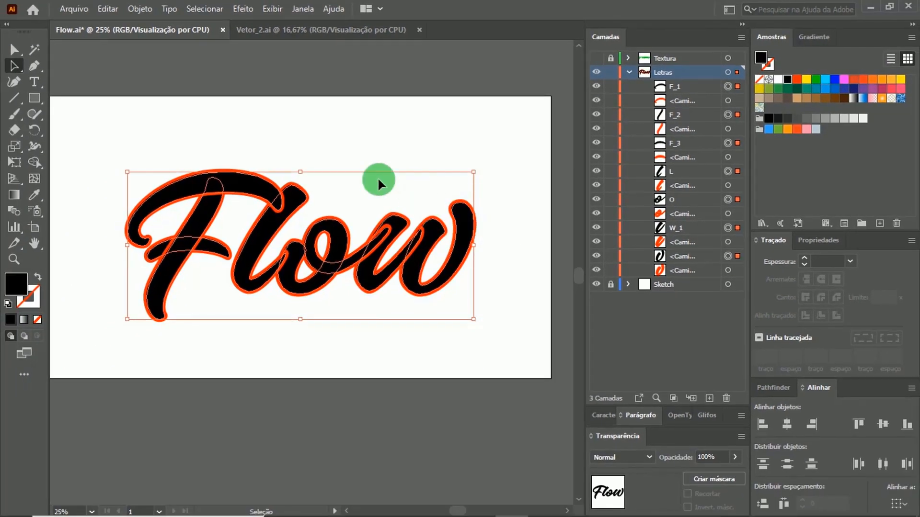
{"action": "left_click", "coordinate": [776, 395]}
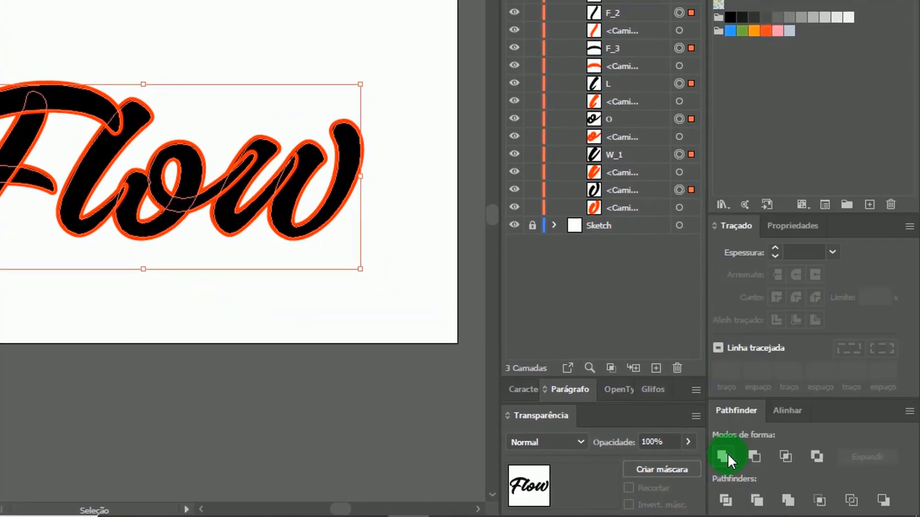
{"action": "left_click", "coordinate": [723, 456]}
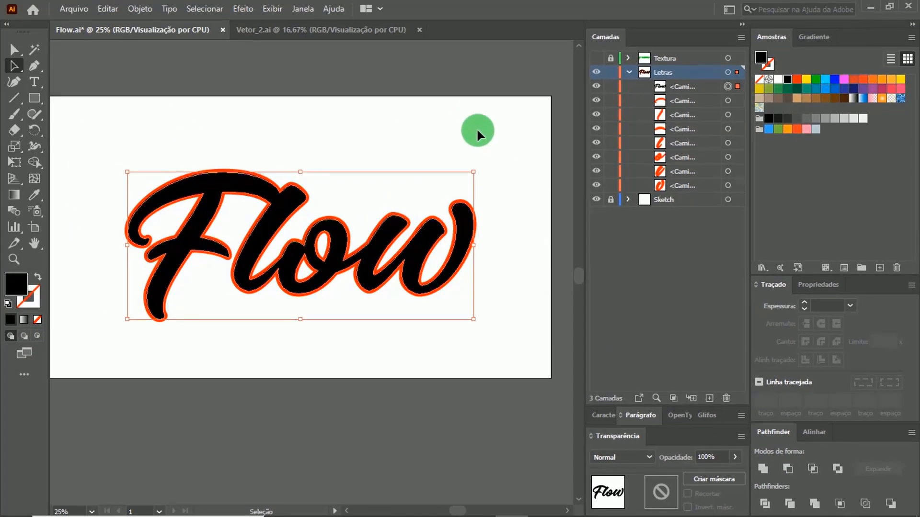
{"action": "left_click", "coordinate": [496, 137]}
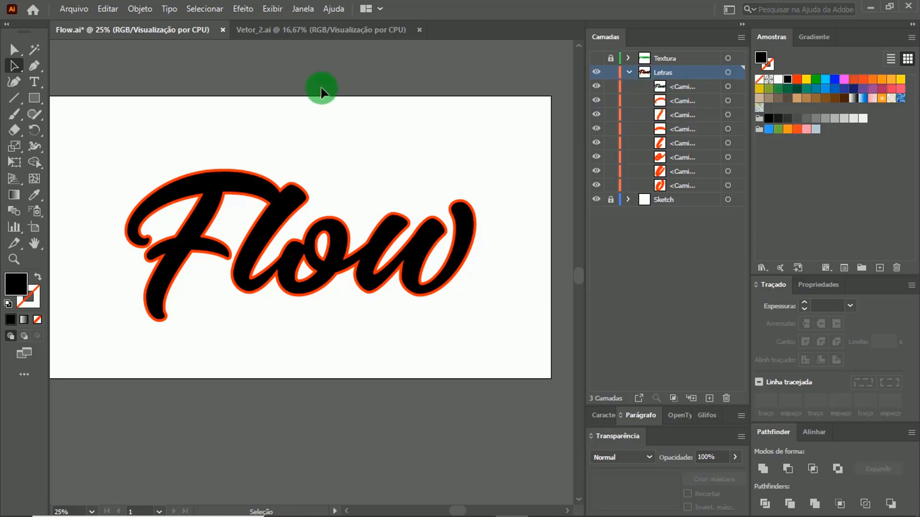
Select all the orange-red outline shapes by matching fill color and unite them into one shape.
{"action": "left_click", "coordinate": [271, 183]}
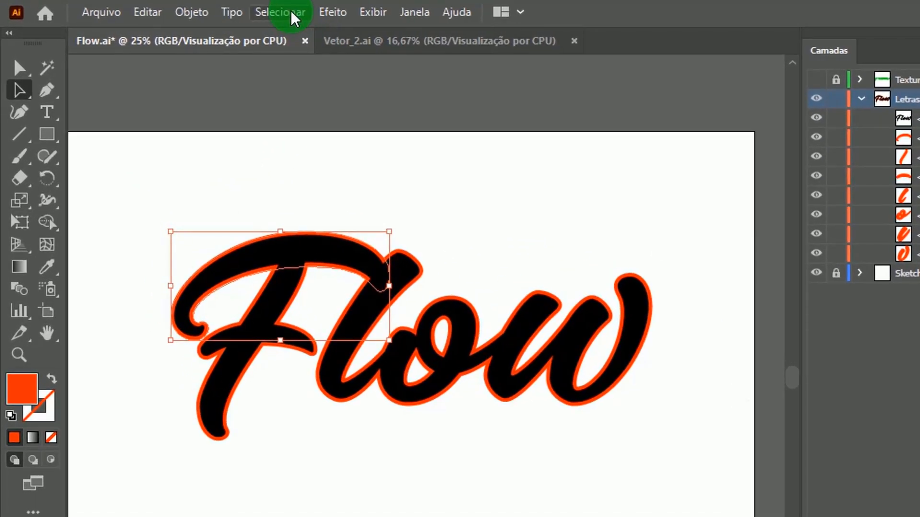
{"action": "left_click", "coordinate": [208, 10]}
{"action": "mouse_move", "coordinate": [484, 189]}
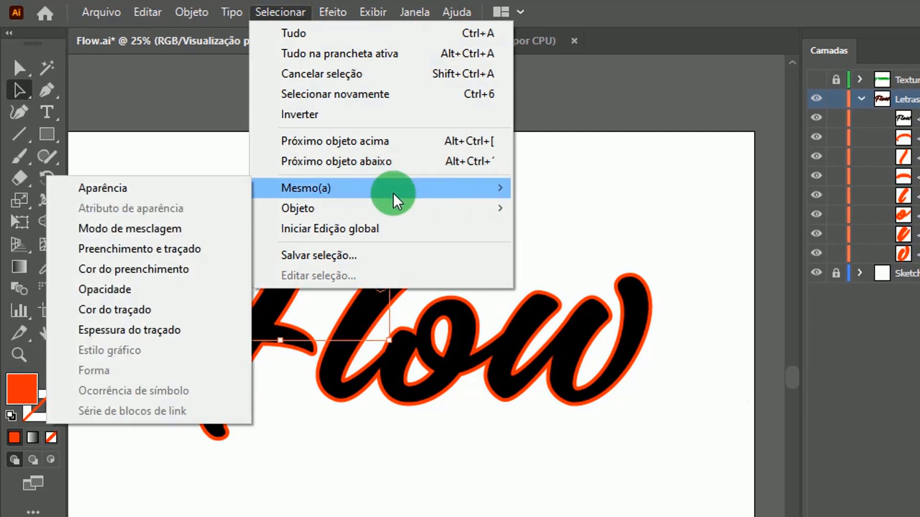
{"action": "left_click", "coordinate": [156, 272]}
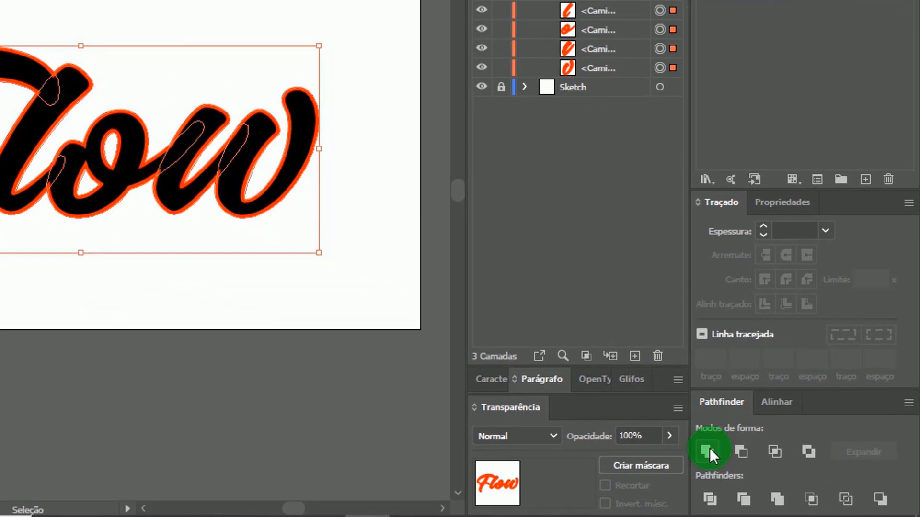
{"action": "left_click", "coordinate": [763, 469]}
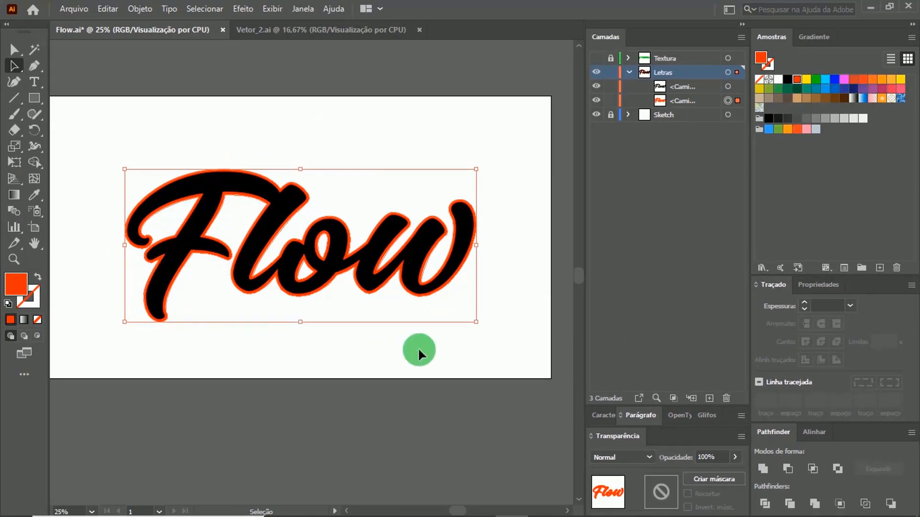
Move the united black and orange-red Flow shapes apart as a check, and undo both moves.
{"action": "left_click", "coordinate": [364, 137]}
{"action": "left_click_drag", "start_coordinate": [314, 199], "coordinate": [381, 144]}
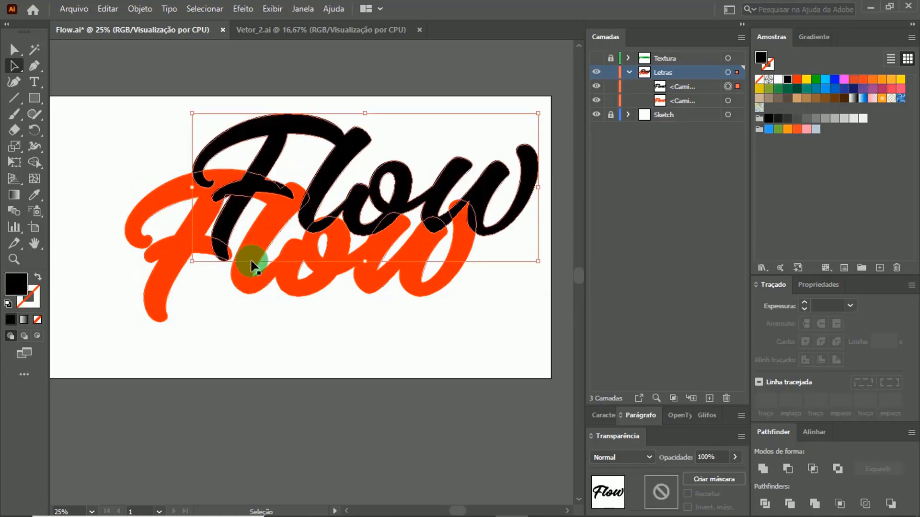
{"action": "left_click_drag", "start_coordinate": [251, 262], "coordinate": [246, 402]}
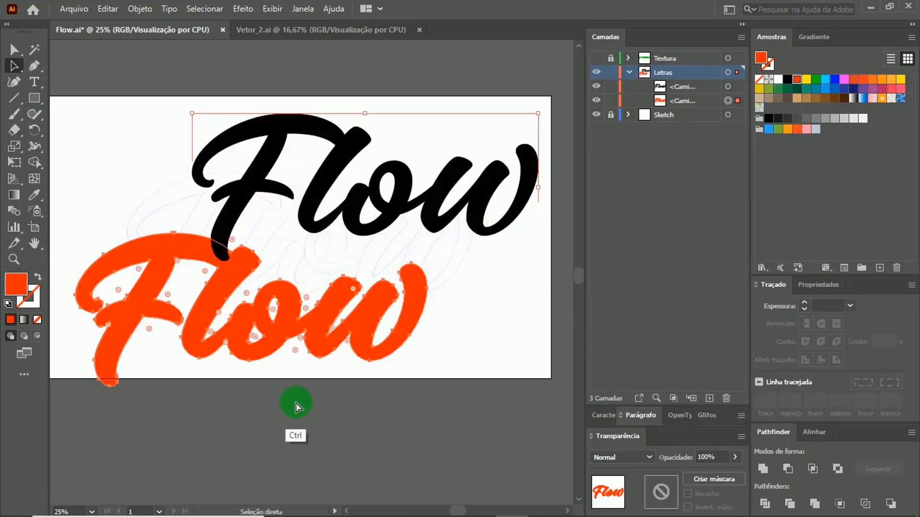
{"action": "key", "text": "ctrl+z"}
{"action": "key", "text": "ctrl+z"}
{"action": "left_click", "coordinate": [407, 126]}
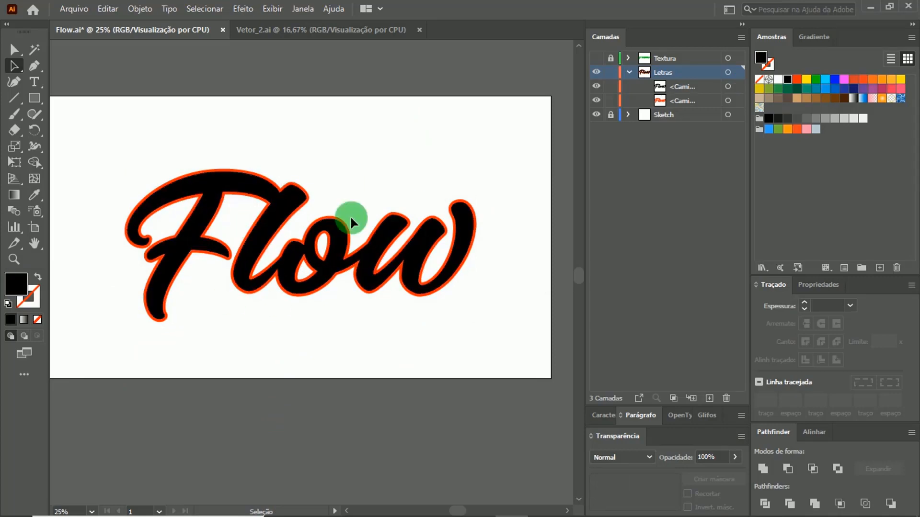
Hide the Sketch layer and collapse the Letras layer.
{"action": "key", "text": "space"}
{"action": "left_click", "coordinate": [611, 115]}
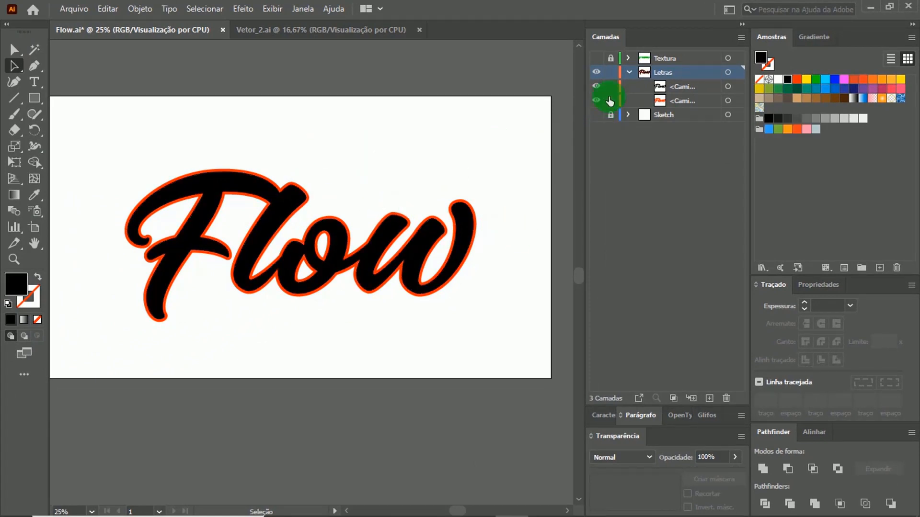
{"action": "left_click", "coordinate": [628, 73]}
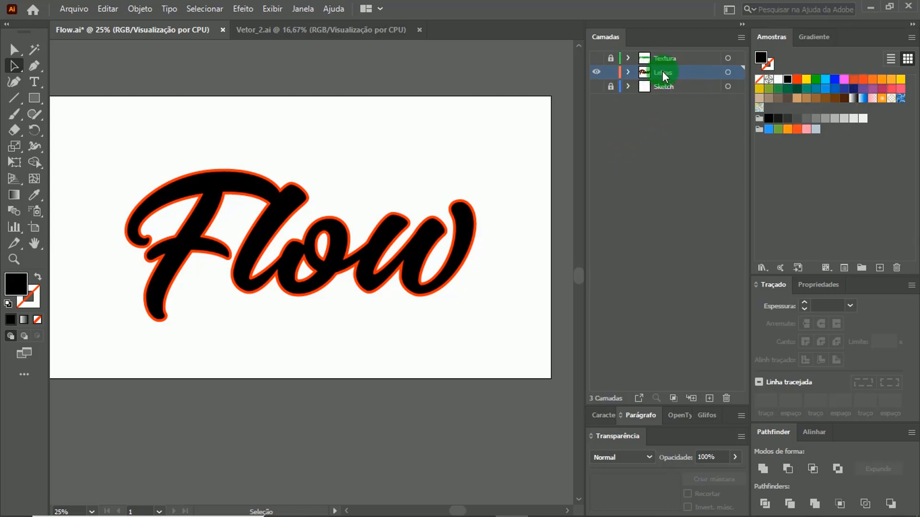
Create a new layer above Letras and name it Contorno 1.
{"action": "left_click", "coordinate": [710, 399]}
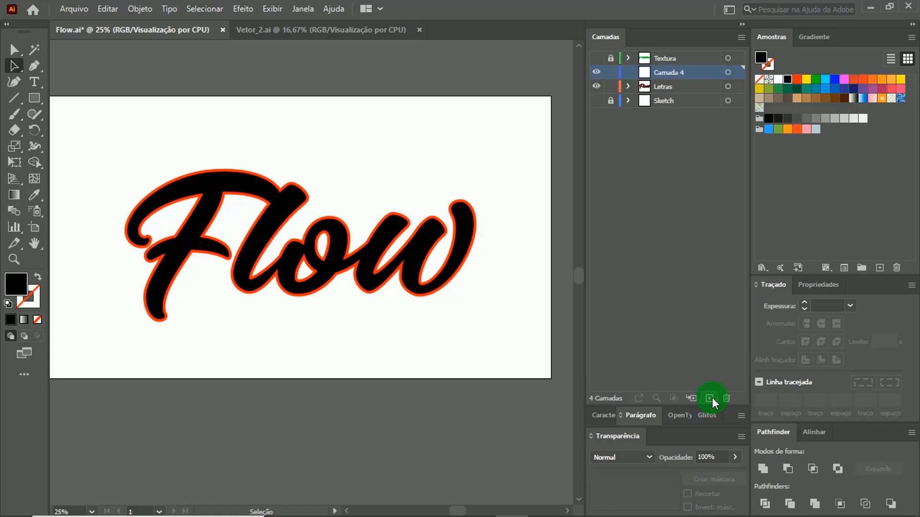
{"action": "double_click", "coordinate": [665, 72]}
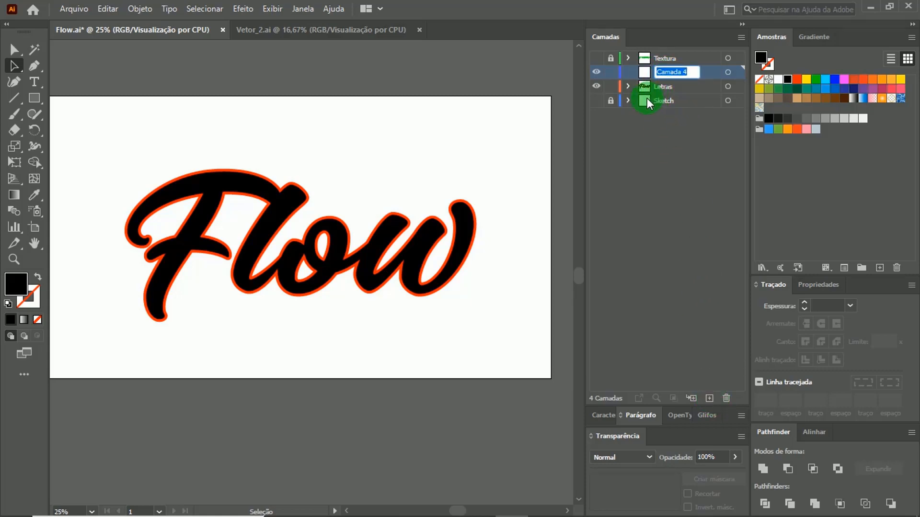
{"action": "type", "text": "Contorno 1"}
{"action": "left_click", "coordinate": [667, 179]}
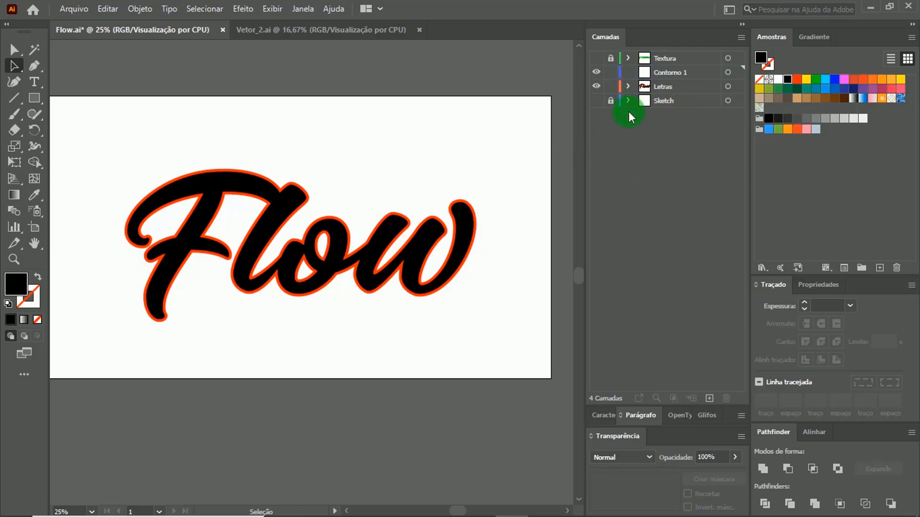
Cut the orange-red outline from Letras, paste it in place on Contorno 1, and move that layer below Letras.
{"action": "left_click", "coordinate": [478, 222]}
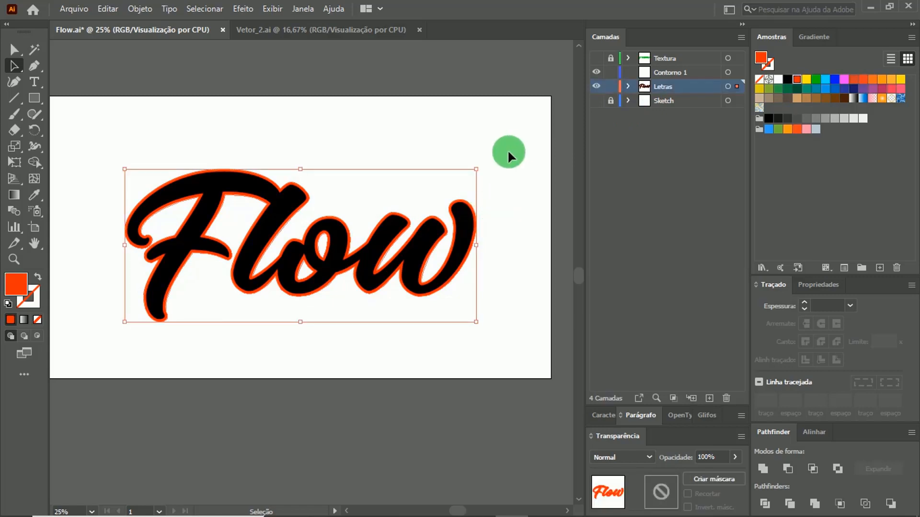
{"action": "left_click", "coordinate": [498, 161], "text": "ctrl"}
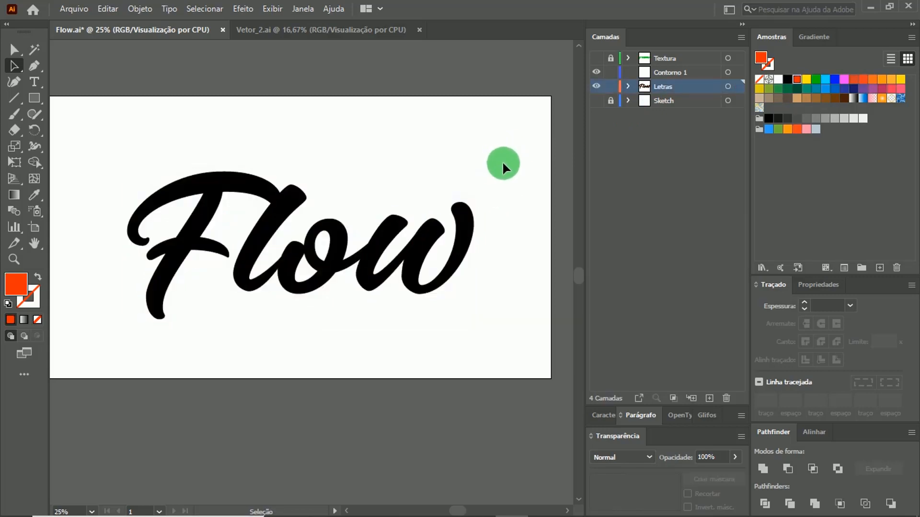
{"action": "left_click", "coordinate": [670, 73]}
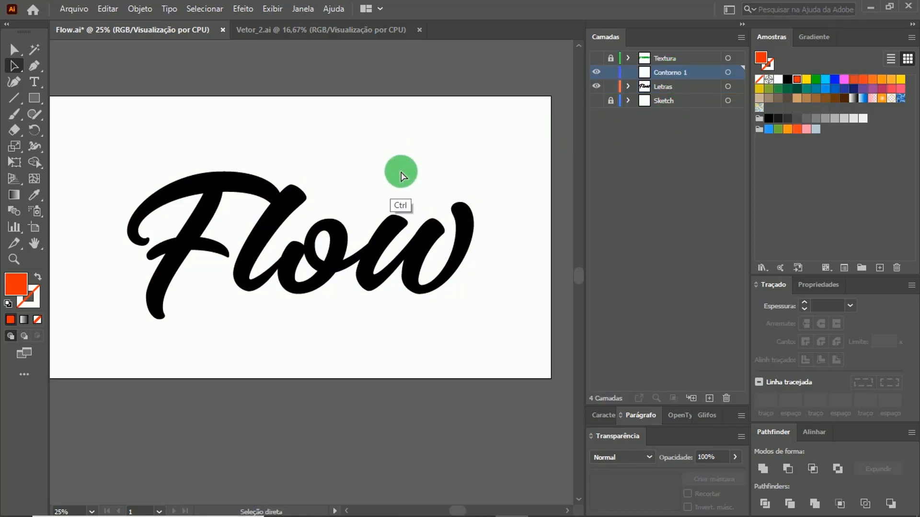
{"action": "key", "text": "ctrl+f"}
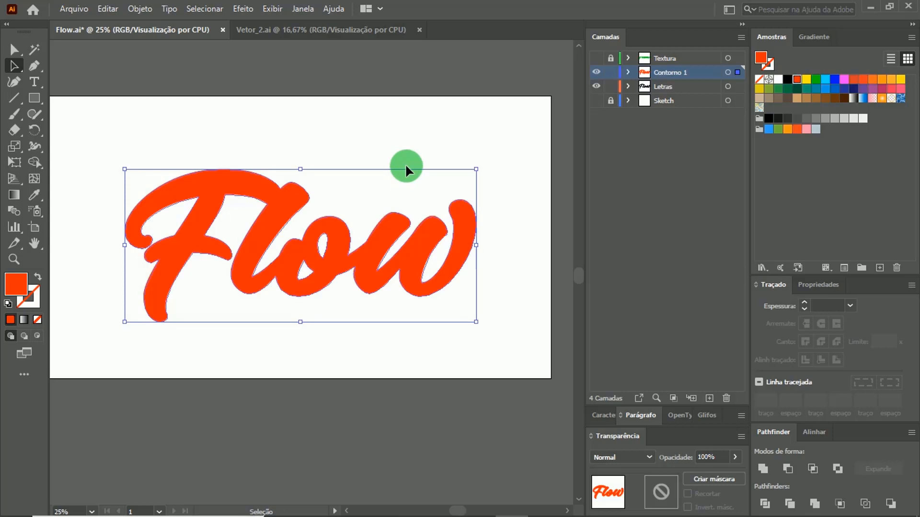
{"action": "left_click", "coordinate": [437, 129]}
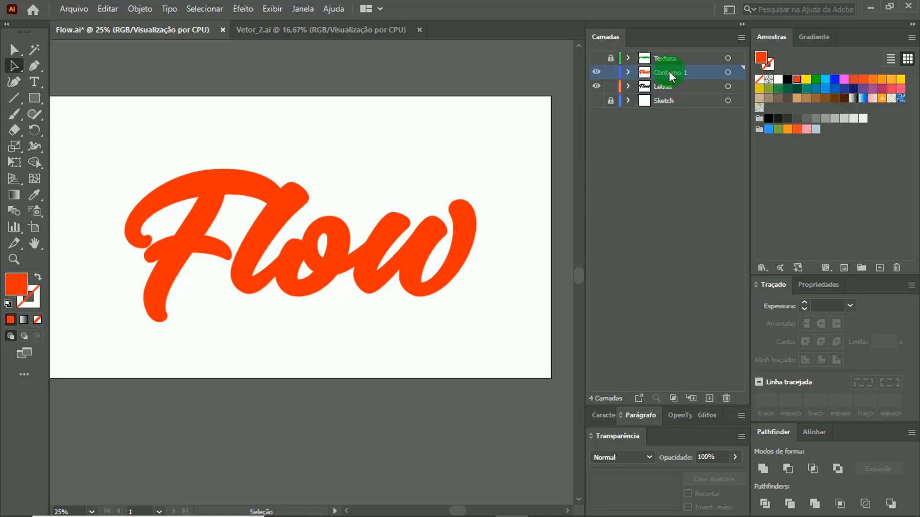
{"action": "left_click_drag", "start_coordinate": [671, 72], "coordinate": [671, 113]}
{"action": "left_click", "coordinate": [658, 176]}
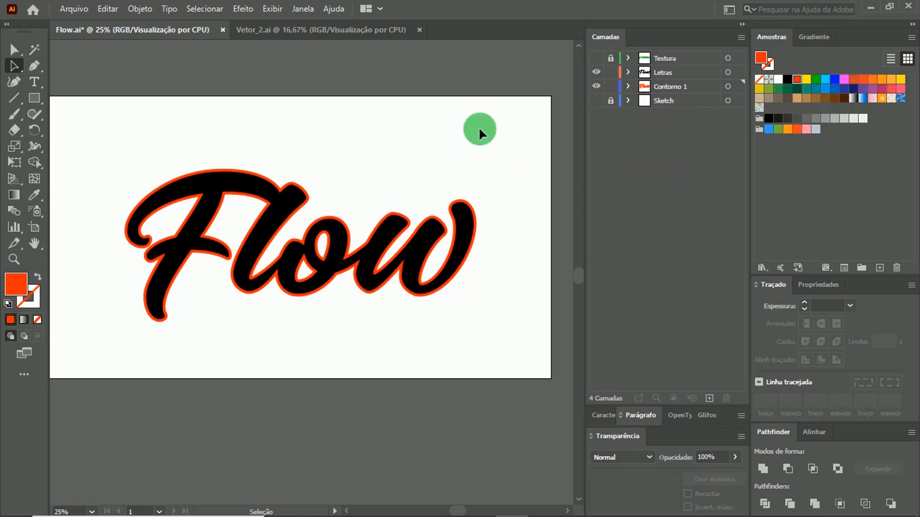
Show the Textura layer to check the texture against the letters and outline, and hide it again.
{"action": "left_click", "coordinate": [596, 60]}
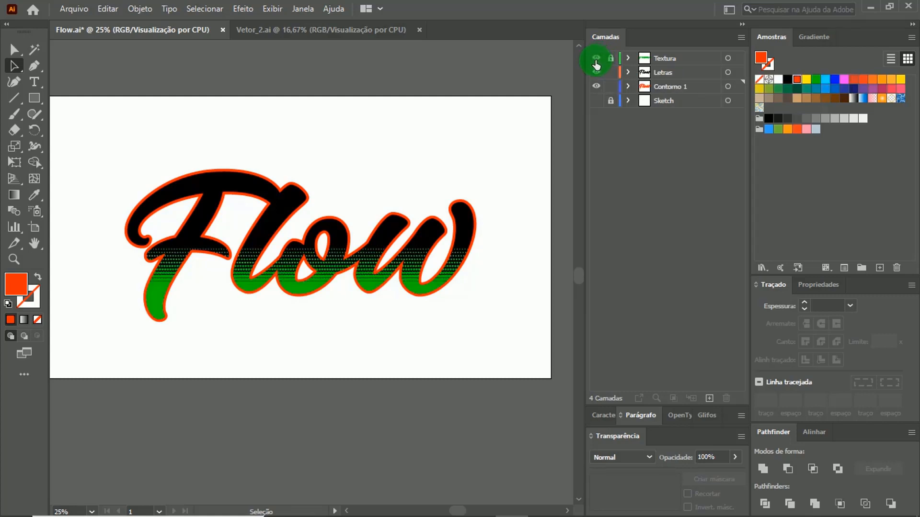
{"action": "left_click", "coordinate": [596, 73]}
{"action": "left_click", "coordinate": [596, 59]}
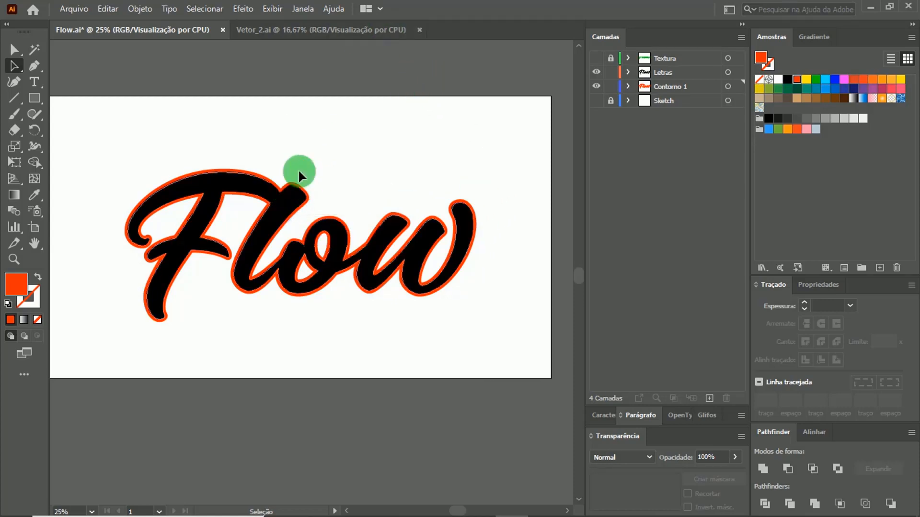
Lock the Letras layer, select the orange-red outline, and start an Offset Path on it with the preview shown.
{"action": "left_click", "coordinate": [611, 72]}
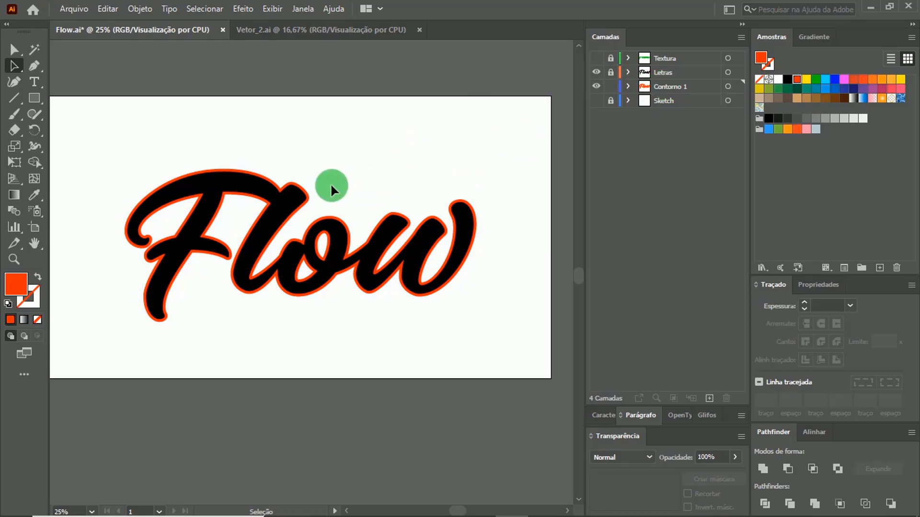
{"action": "left_click_drag", "start_coordinate": [331, 185], "coordinate": [255, 338]}
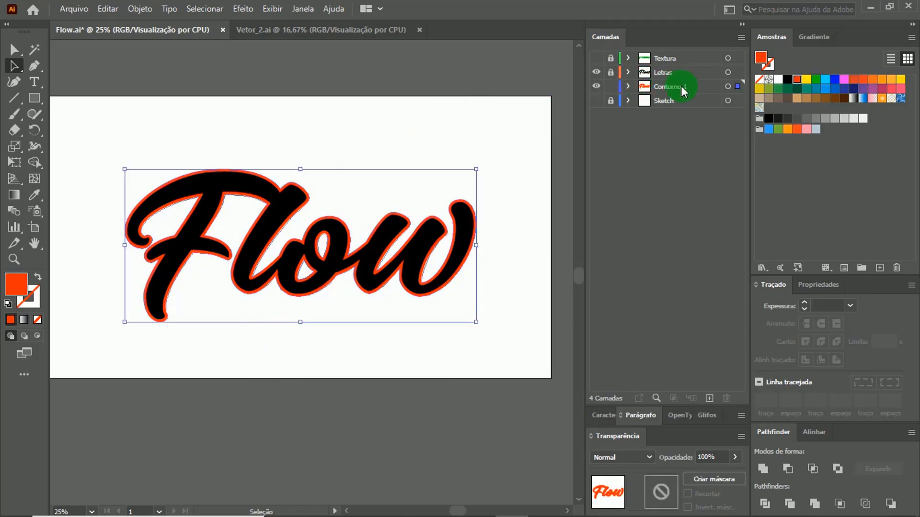
{"action": "left_click", "coordinate": [142, 9]}
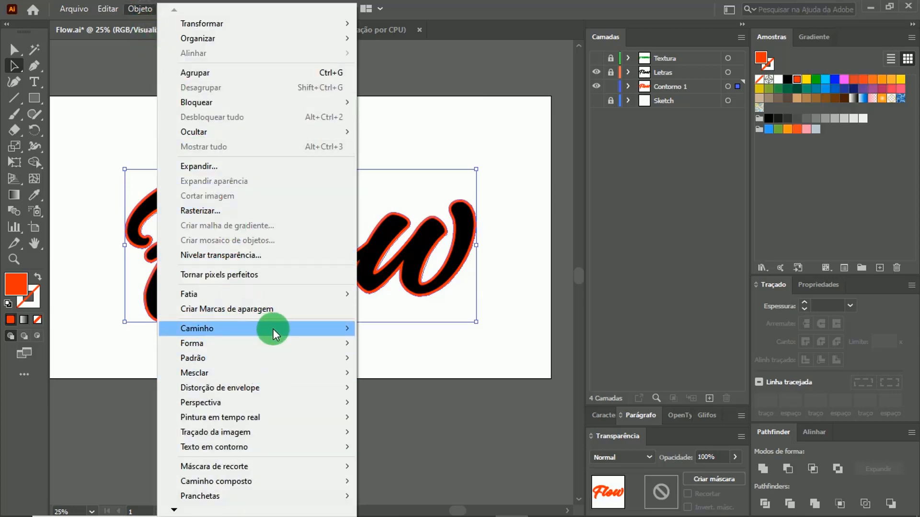
{"action": "mouse_move", "coordinate": [342, 328]}
{"action": "left_click", "coordinate": [432, 378]}
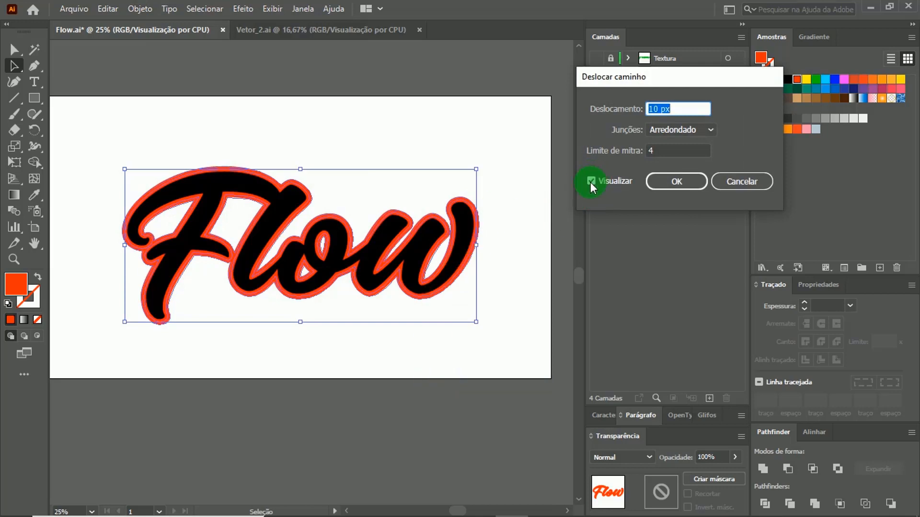
{"action": "left_click", "coordinate": [677, 144]}
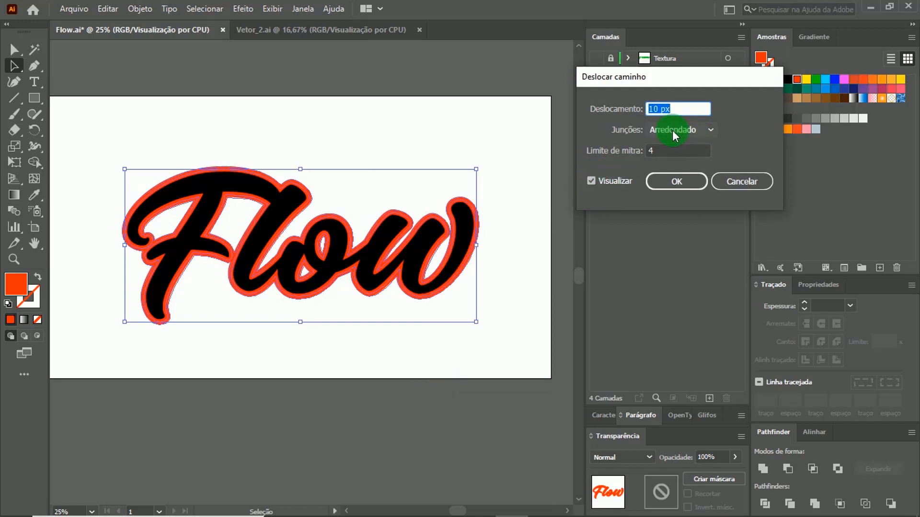
Offset the orange-red outline by 15 px with rounded (Arredondado) joins and fill the resulting outer outline yellow.
{"action": "left_click", "coordinate": [704, 104]}
{"action": "key", "text": "Up"}
{"action": "key", "text": "Up"}
{"action": "key", "text": "Up"}
{"action": "key", "text": "Up"}
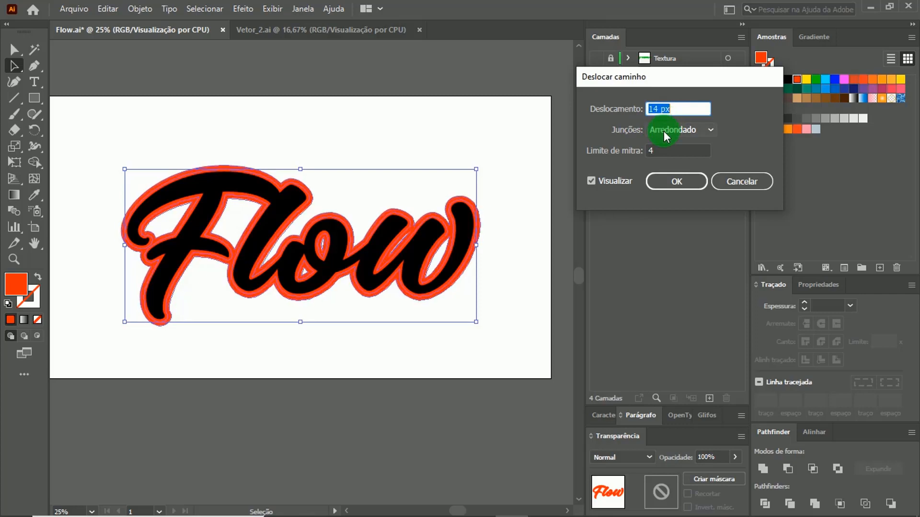
{"action": "key", "text": "Up"}
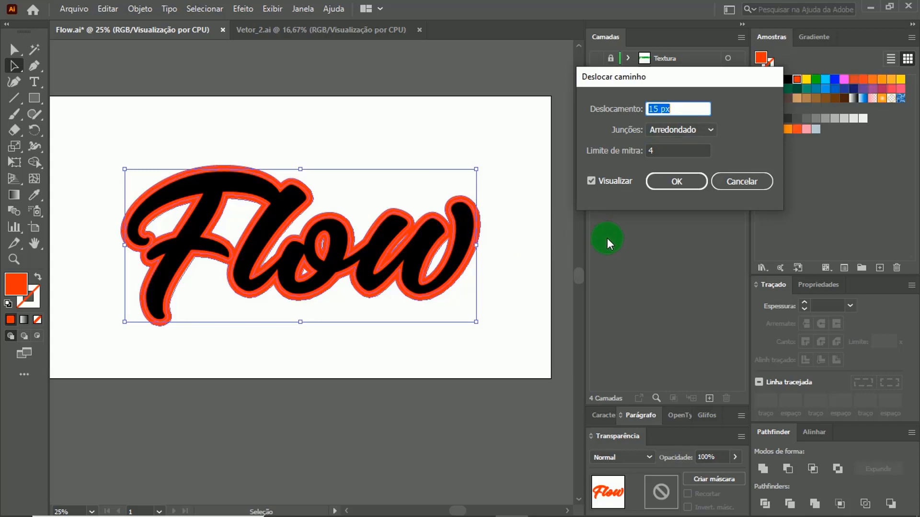
{"action": "key", "text": "Up"}
{"action": "key", "text": "Up"}
{"action": "key", "text": "Up"}
{"action": "key", "text": "Up"}
{"action": "key", "text": "Up"}
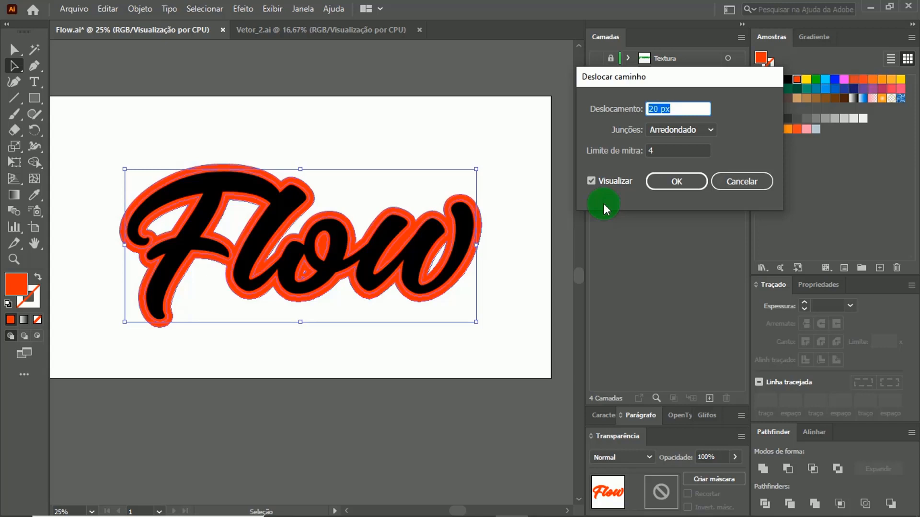
{"action": "key", "text": "Down"}
{"action": "key", "text": "Down"}
{"action": "key", "text": "Down"}
{"action": "key", "text": "Down"}
{"action": "key", "text": "Down"}
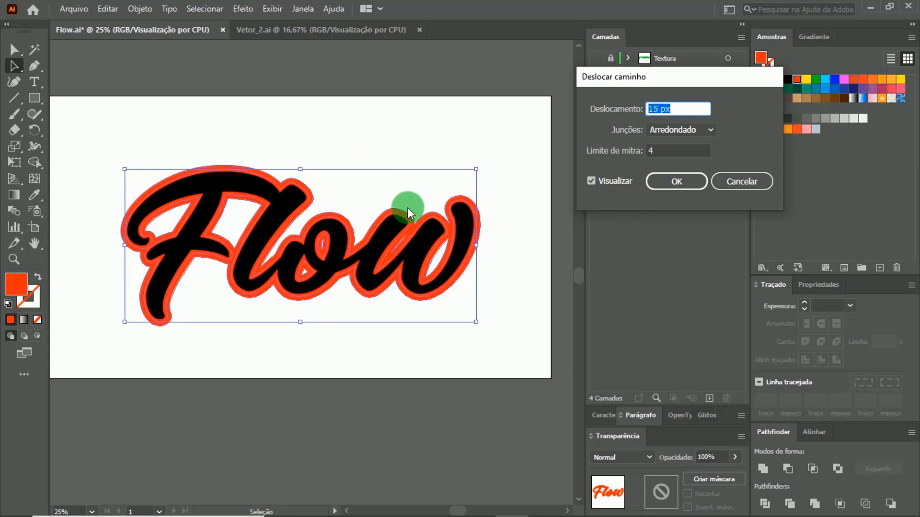
{"action": "left_click", "coordinate": [682, 182]}
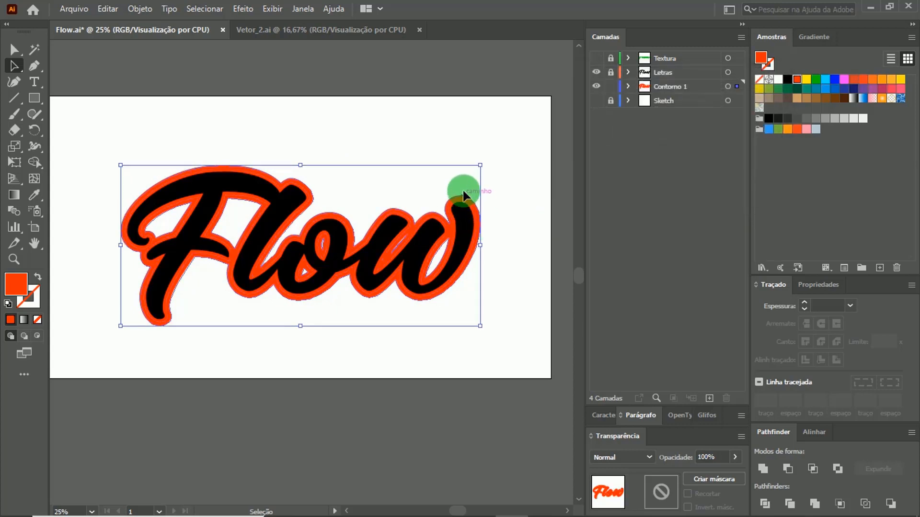
{"action": "left_click", "coordinate": [808, 81]}
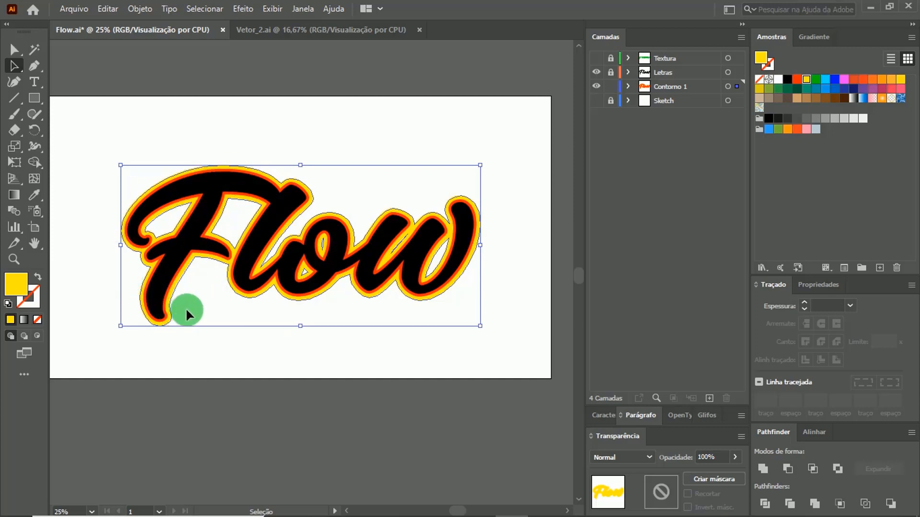
Nudge the yellow outline slightly to the right and down so it sits thicker along the lower-right edges of the letters.
{"action": "key", "text": "z"}
{"action": "left_click", "coordinate": [192, 281]}
{"action": "left_click", "coordinate": [321, 291]}
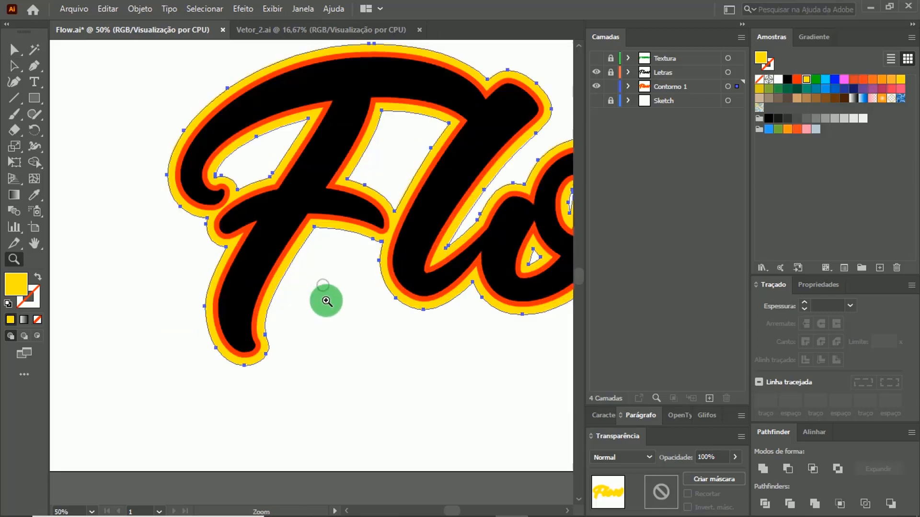
{"action": "left_click_drag", "start_coordinate": [356, 246], "coordinate": [252, 329]}
{"action": "left_click", "coordinate": [255, 296]}
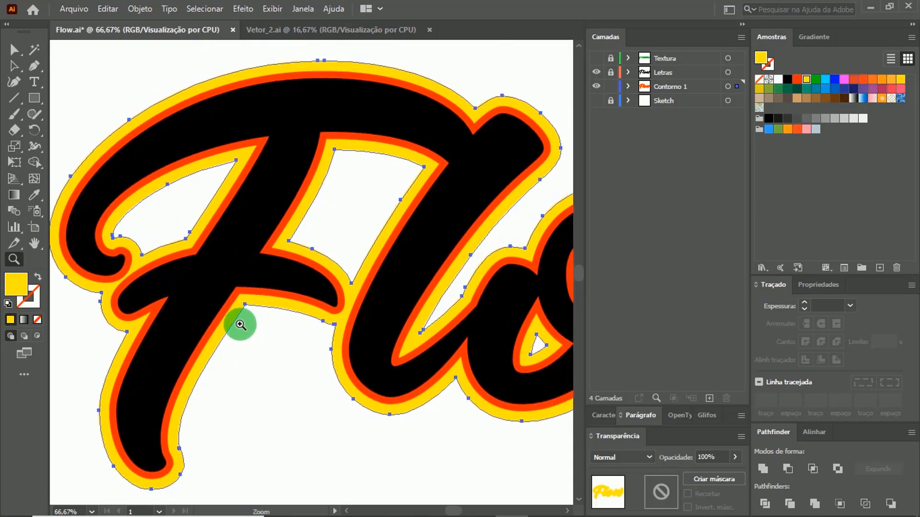
{"action": "key", "text": "a"}
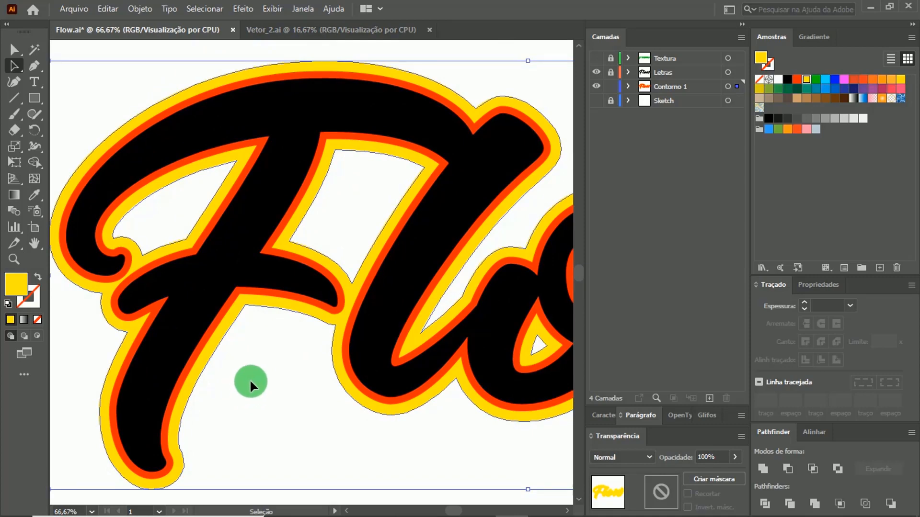
{"action": "left_click", "coordinate": [116, 500]}
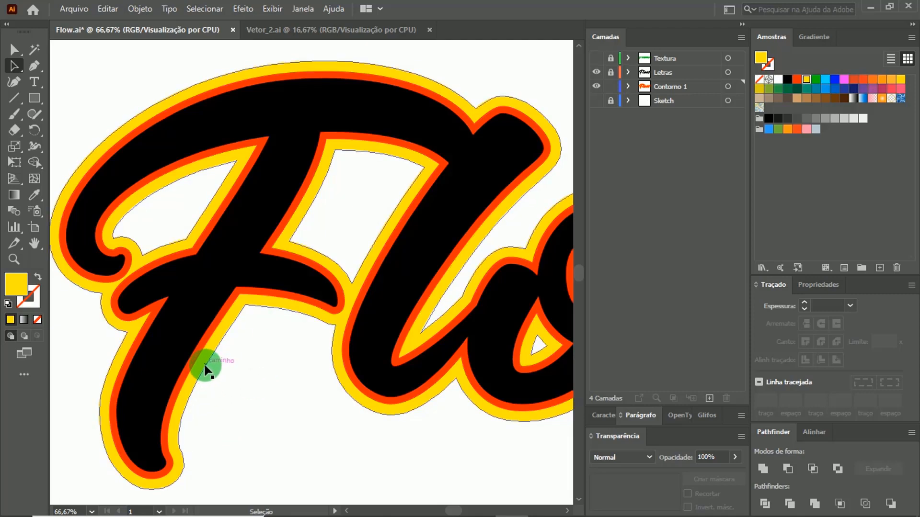
{"action": "left_click_drag", "start_coordinate": [202, 366], "coordinate": [241, 385]}
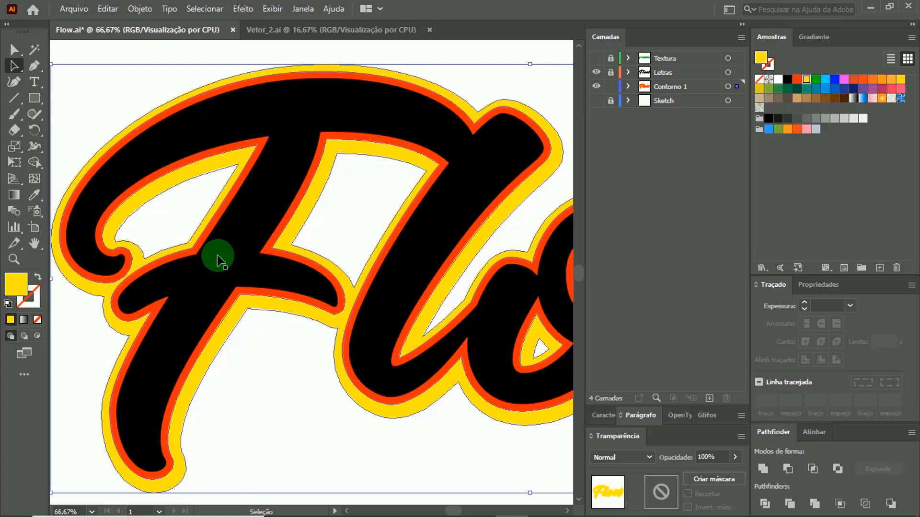
{"action": "key", "text": "Right"}
{"action": "key", "text": "Right"}
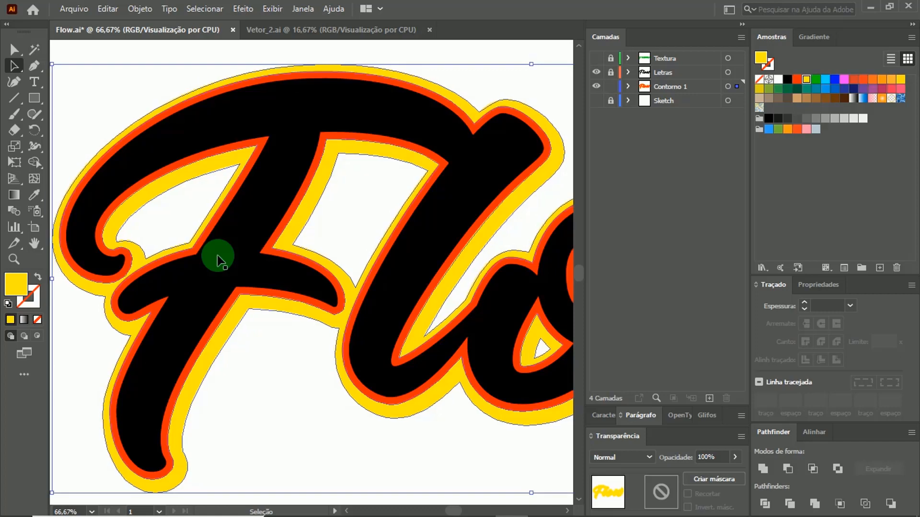
{"action": "key", "text": "Right"}
{"action": "key", "text": "Up"}
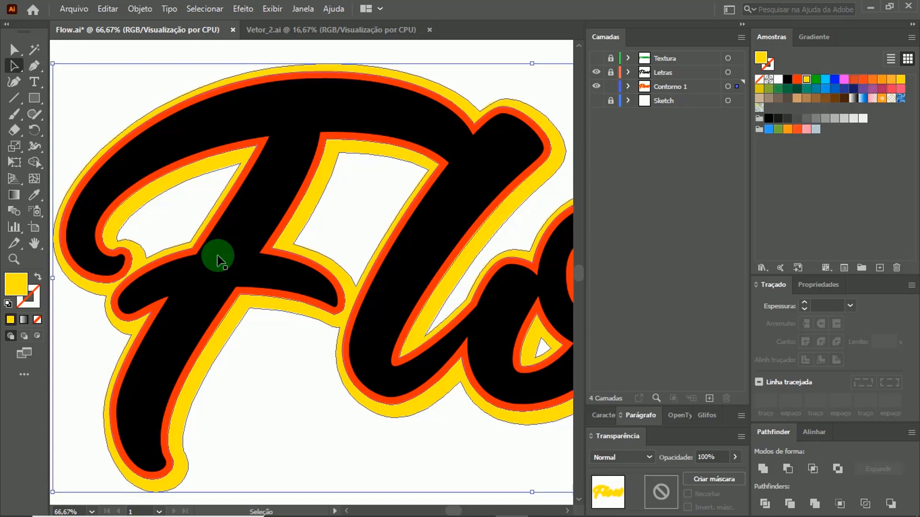
{"action": "key", "text": "Left"}
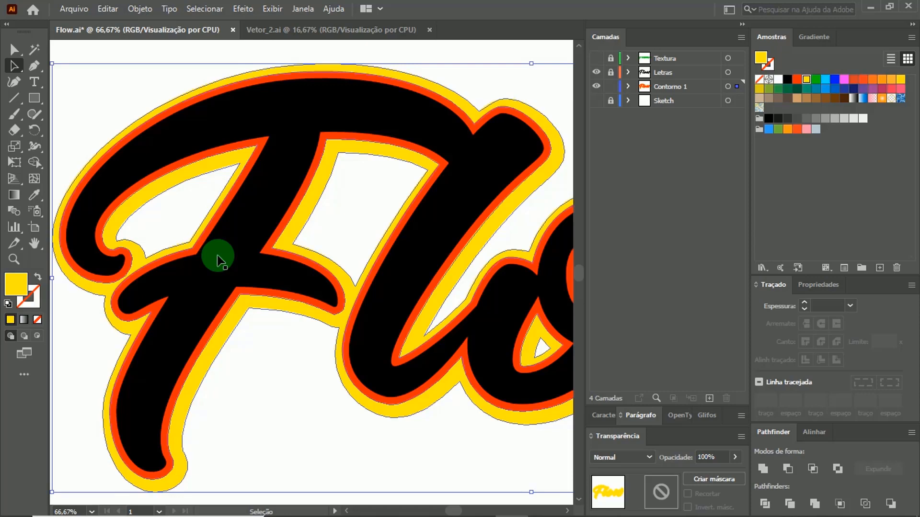
{"action": "key", "text": "Right"}
{"action": "key", "text": "Down"}
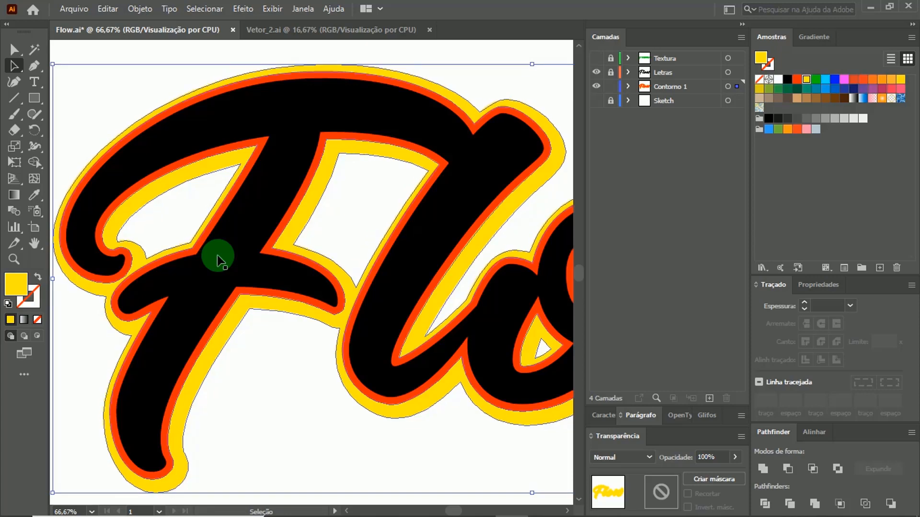
{"action": "key", "text": "Down"}
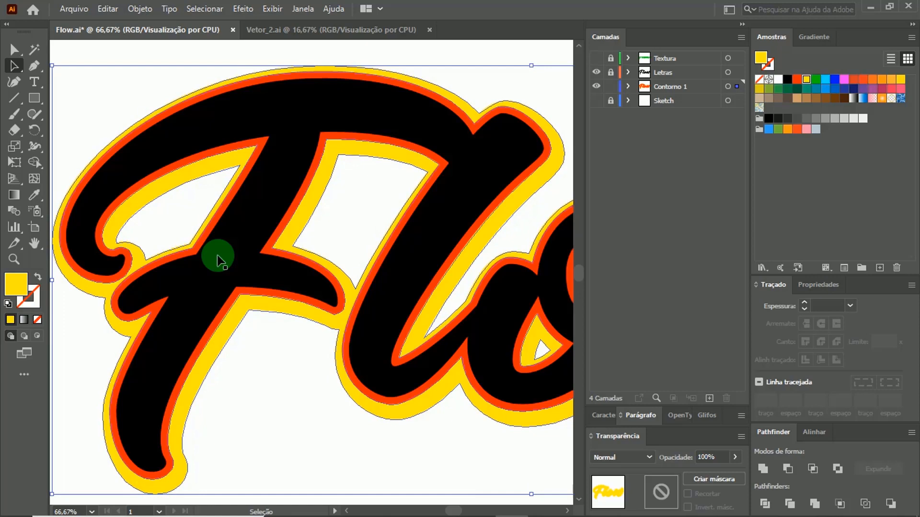
{"action": "key", "text": "Down"}
{"action": "key", "text": "Left"}
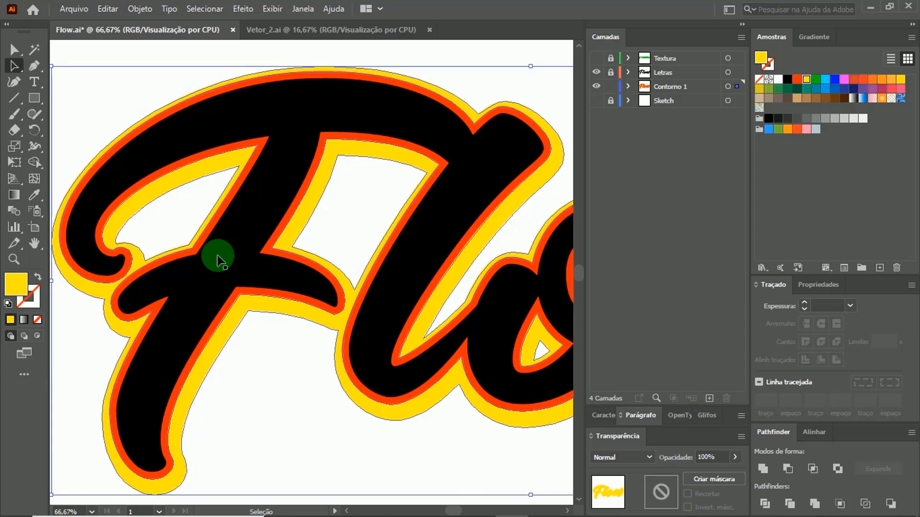
{"action": "key", "text": "Up"}
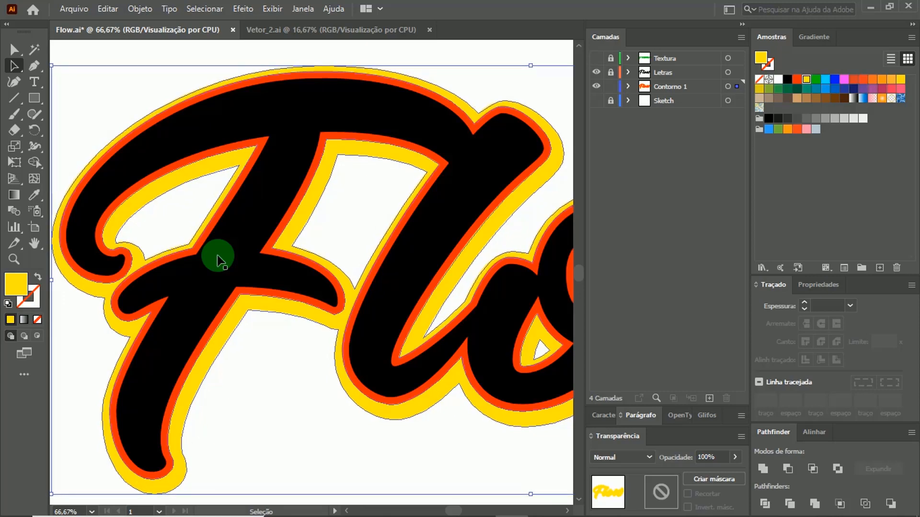
Inspect the shifted yellow outline up close and across the whole word, showing the Textura layer briefly and hiding it again.
{"action": "left_click", "coordinate": [353, 205]}
{"action": "left_click_drag", "start_coordinate": [355, 329], "coordinate": [239, 229]}
{"action": "left_click_drag", "start_coordinate": [347, 283], "coordinate": [249, 257]}
{"action": "left_click_drag", "start_coordinate": [424, 306], "coordinate": [451, 321]}
{"action": "left_click_drag", "start_coordinate": [216, 303], "coordinate": [419, 322]}
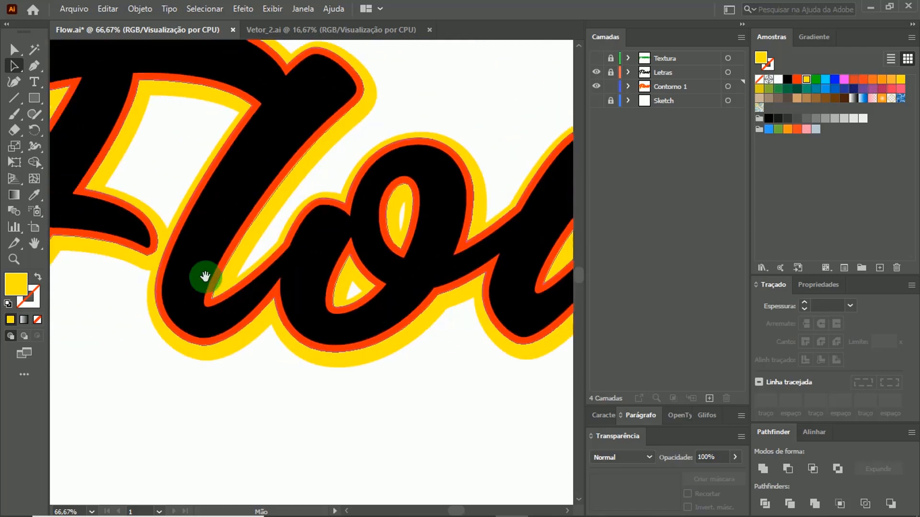
{"action": "left_click_drag", "start_coordinate": [204, 275], "coordinate": [363, 274]}
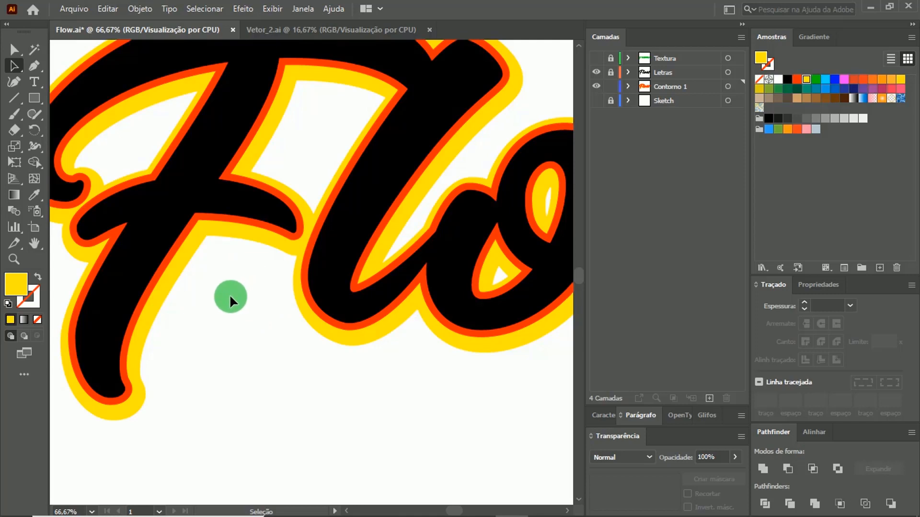
{"action": "double_click", "coordinate": [35, 244]}
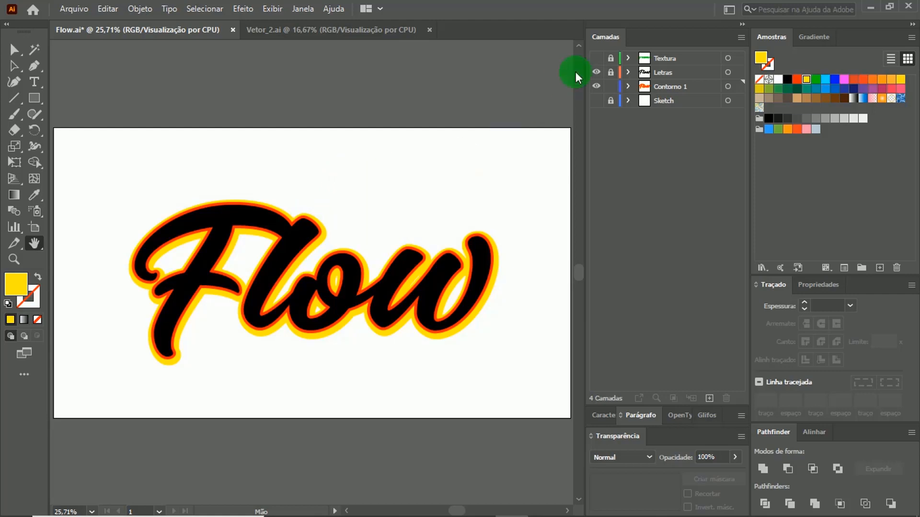
{"action": "left_click", "coordinate": [596, 60]}
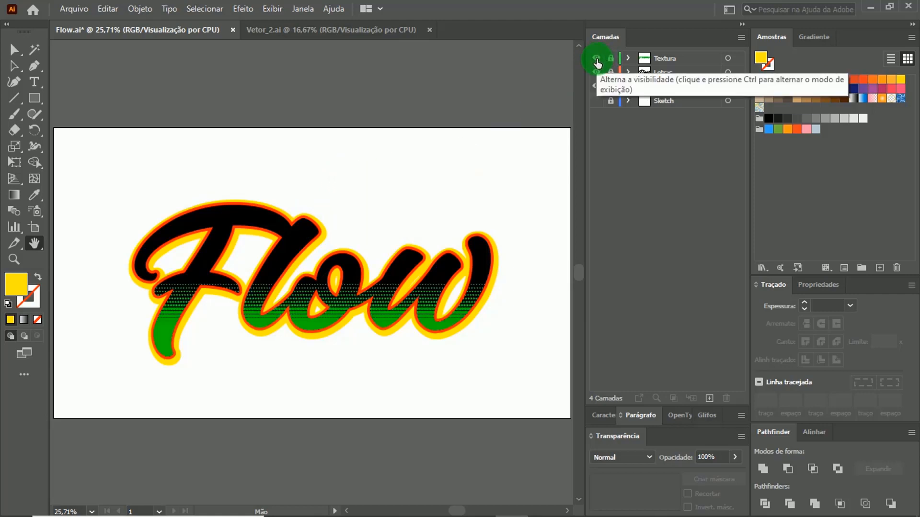
{"action": "left_click", "coordinate": [597, 59]}
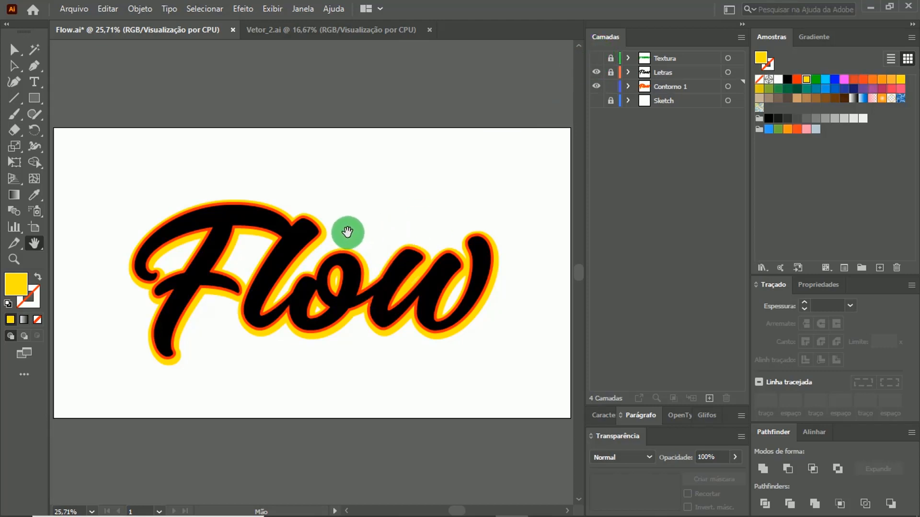
Create a new layer directly above the Sketch layer.
{"action": "key", "text": "a"}
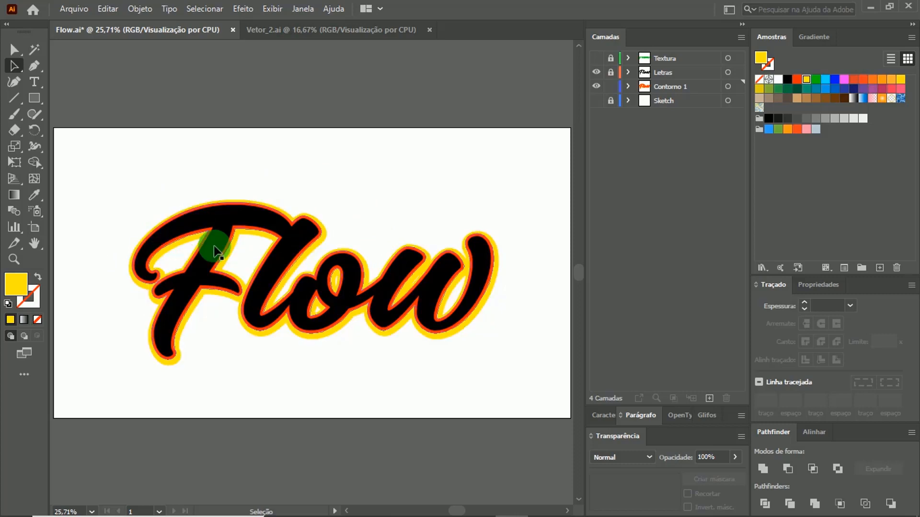
{"action": "left_click", "coordinate": [674, 99]}
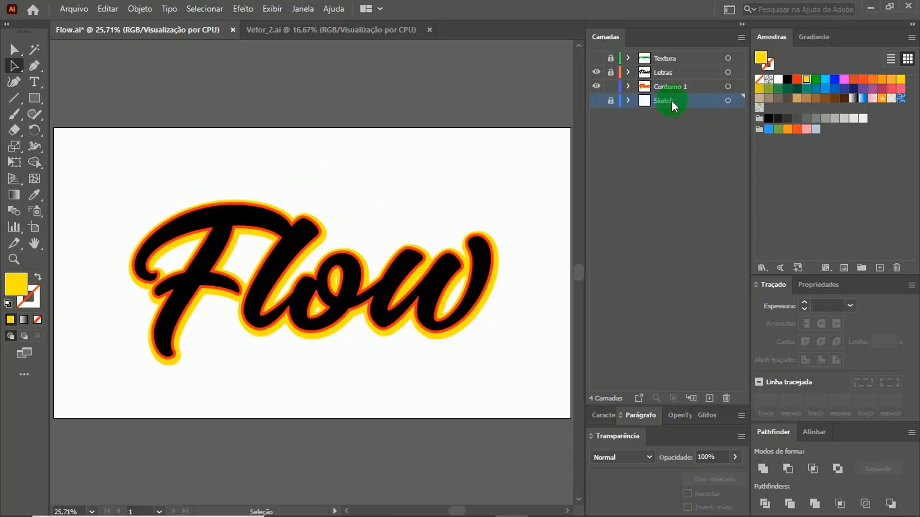
{"action": "left_click", "coordinate": [710, 398]}
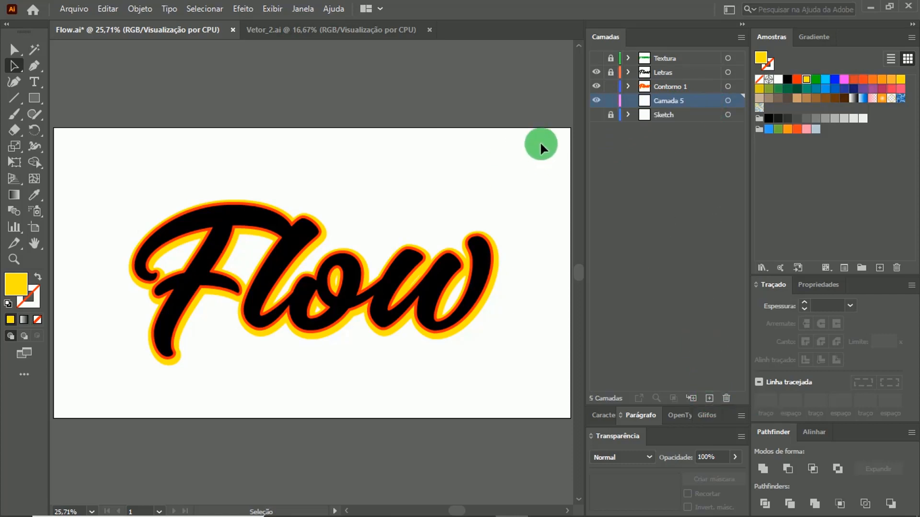
Cut the yellow outline from Contorno 1, paste it in place on the new layer, and rename that layer Contorno 2.
{"action": "left_click", "coordinate": [195, 312]}
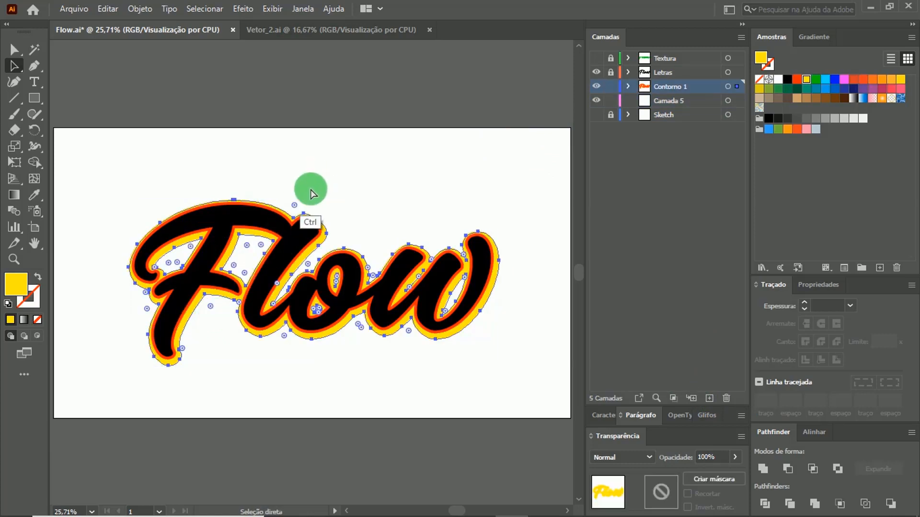
{"action": "key", "text": "Delete"}
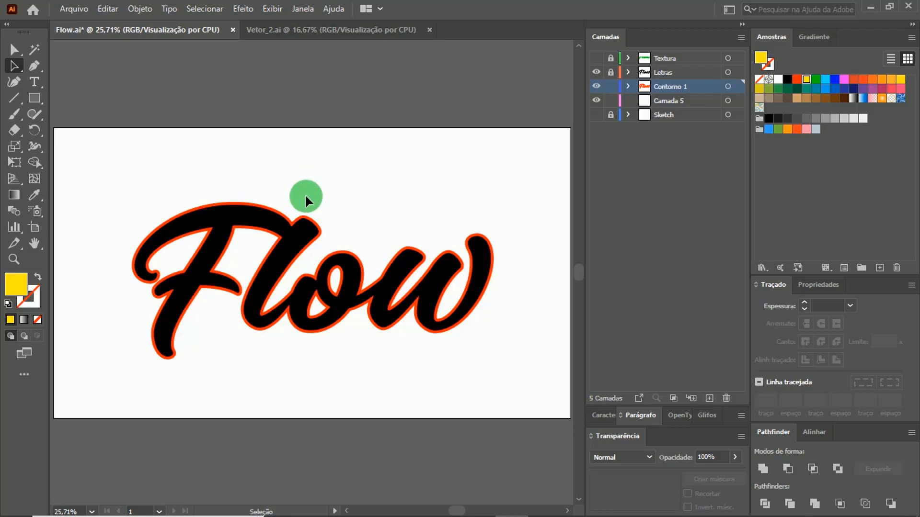
{"action": "left_click", "coordinate": [670, 102]}
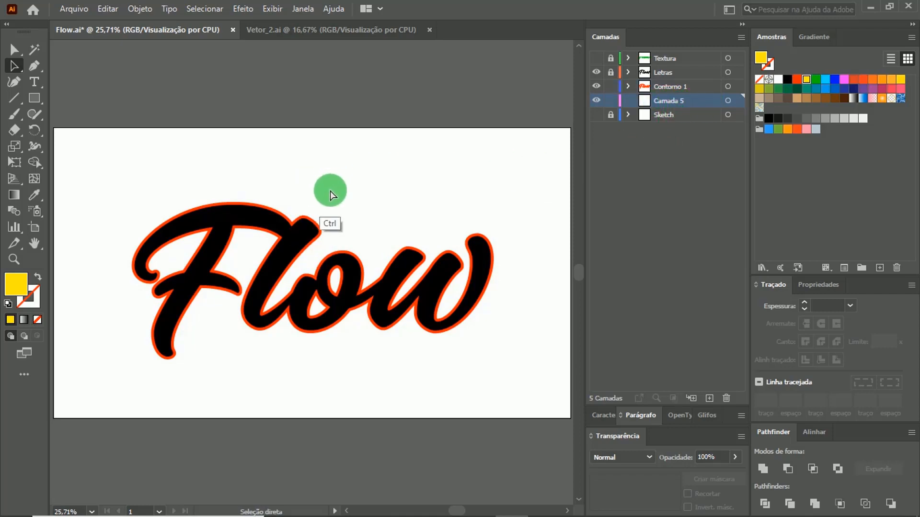
{"action": "key", "text": "ctrl+f"}
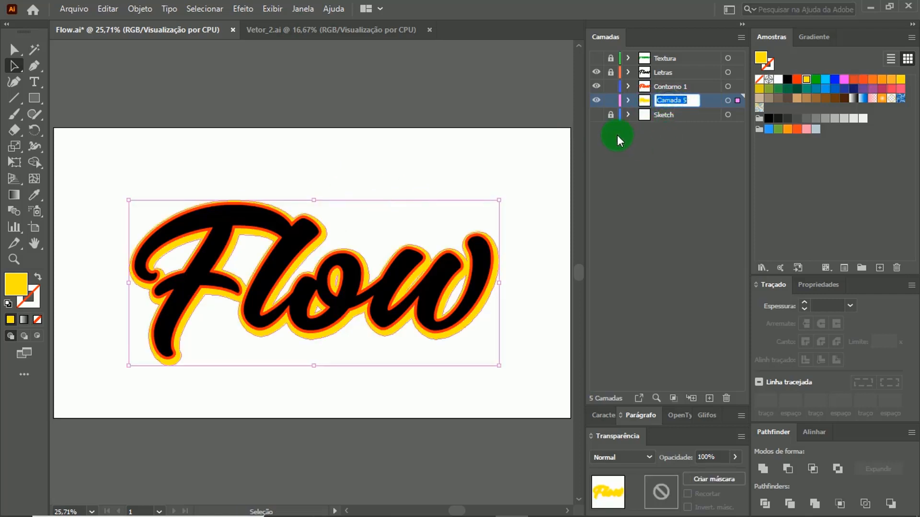
{"action": "type", "text": "Contorno 2"}
{"action": "left_click", "coordinate": [659, 171]}
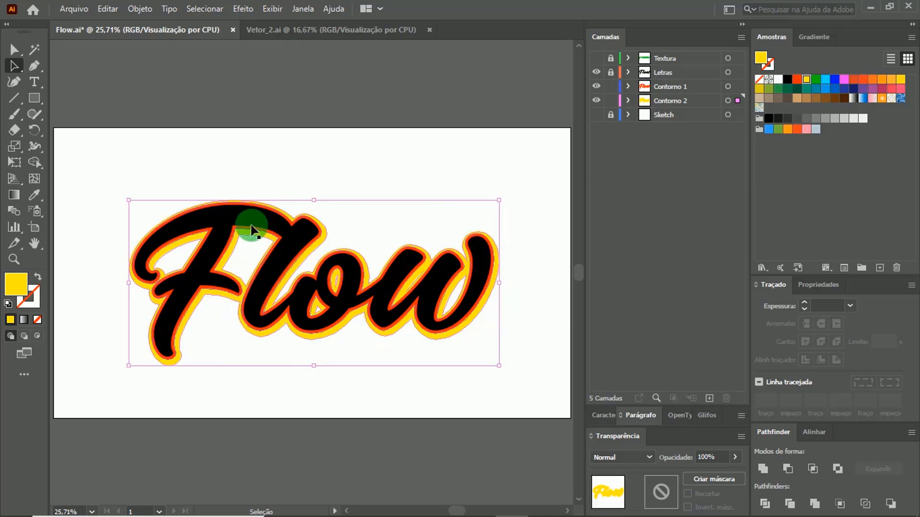
Duplicate the yellow outline in place on Contorno 2 and fill the copy blue.
{"action": "left_click_drag", "start_coordinate": [252, 231], "coordinate": [250, 253]}
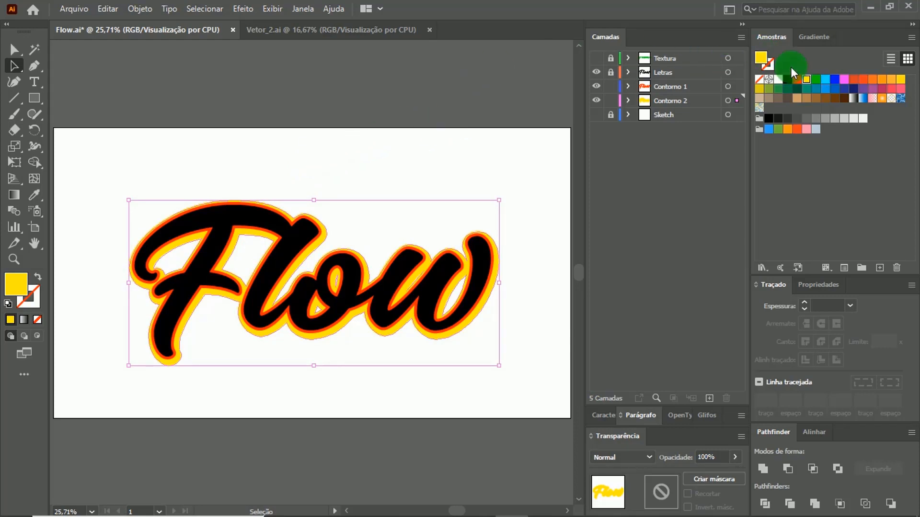
{"action": "left_click", "coordinate": [835, 80]}
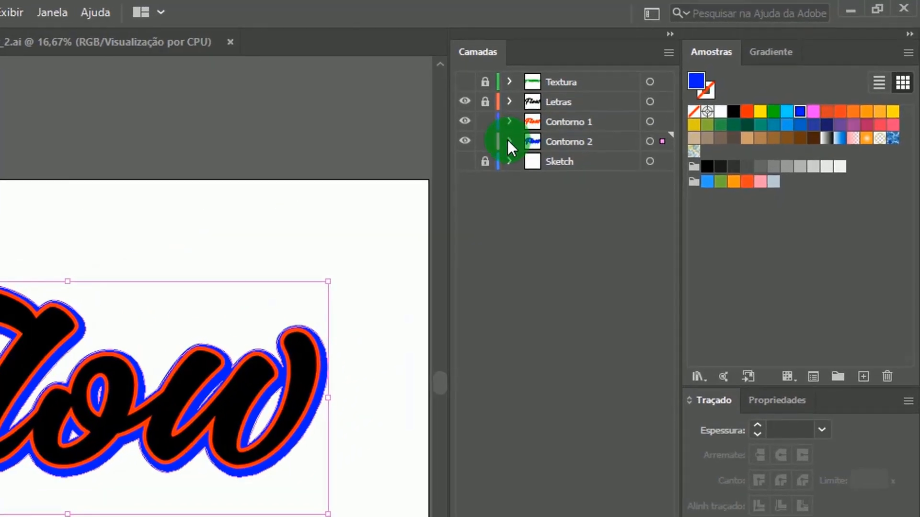
Move the blue outline copy below the yellow outline within the Contorno 2 layer.
{"action": "left_click", "coordinate": [510, 141]}
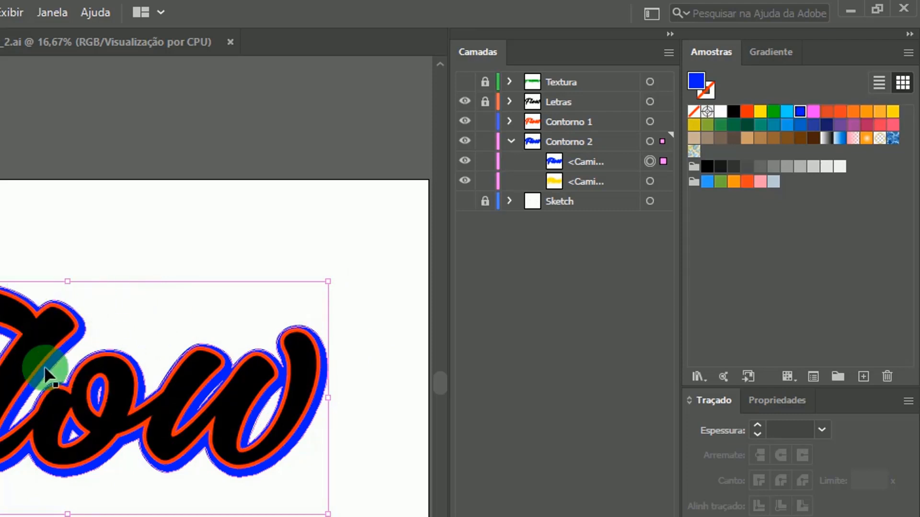
{"action": "left_click", "coordinate": [594, 159]}
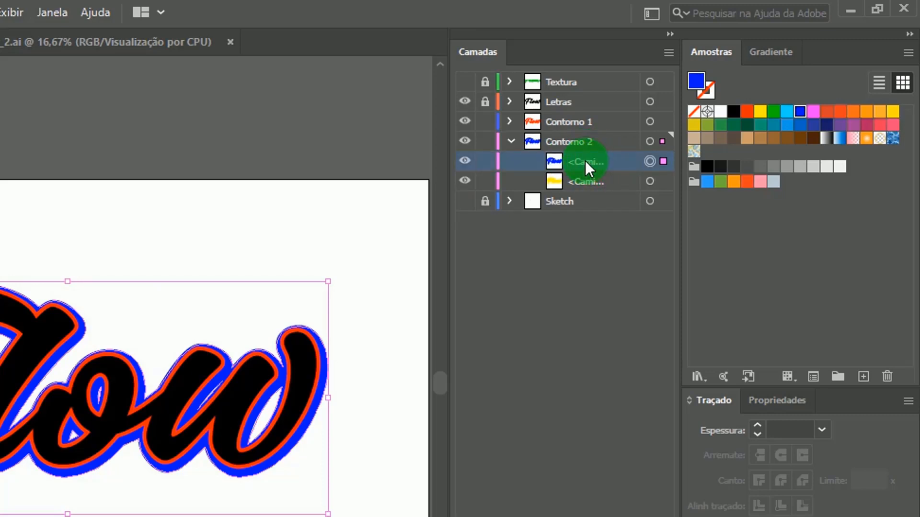
{"action": "left_click_drag", "start_coordinate": [587, 159], "coordinate": [595, 227]}
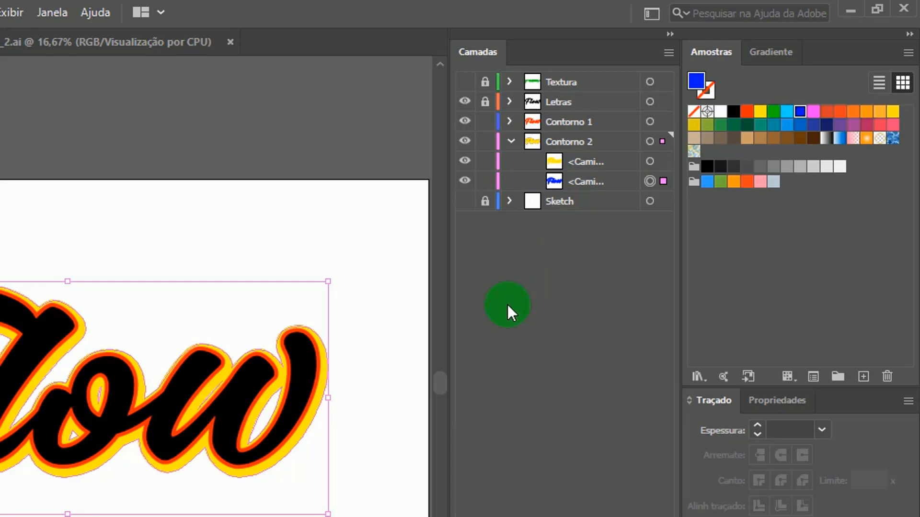
Nudge the blue outline copy right and down into a shadow offset behind the yellow outline, then deselect it and collapse Contorno 2.
{"action": "key", "text": "Right"}
{"action": "key", "text": "Right"}
{"action": "key", "text": "Right"}
{"action": "key", "text": "Right"}
{"action": "key", "text": "Right"}
{"action": "key", "text": "Right"}
{"action": "key", "text": "Right"}
{"action": "key", "text": "Right"}
{"action": "key", "text": "Right"}
{"action": "key", "text": "Right"}
{"action": "key", "text": "Right"}
{"action": "key", "text": "Right"}
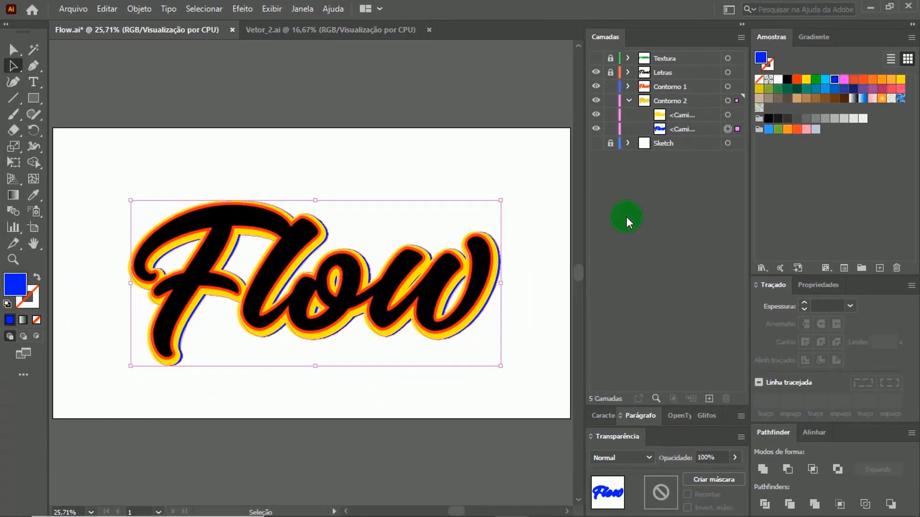
{"action": "key", "text": "Down"}
{"action": "key", "text": "Down"}
{"action": "key", "text": "Down"}
{"action": "key", "text": "Down"}
{"action": "key", "text": "Down"}
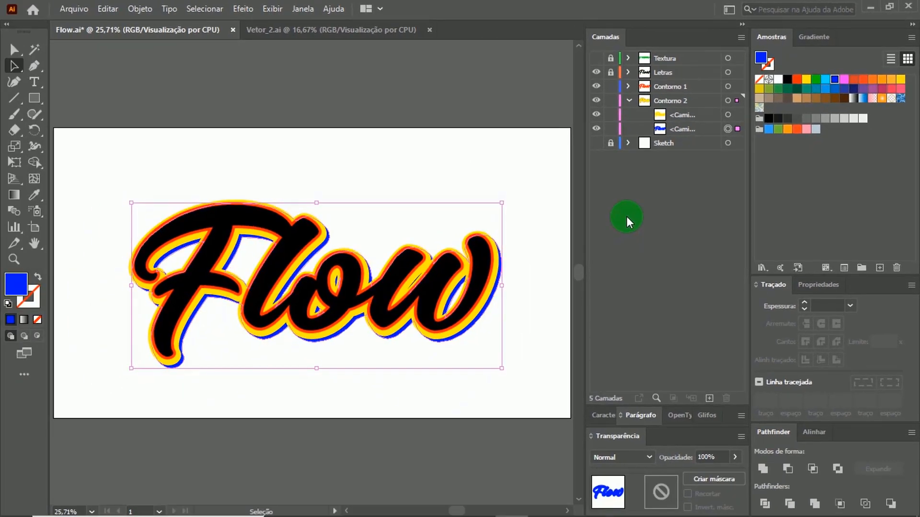
{"action": "key", "text": "Right"}
{"action": "key", "text": "Right"}
{"action": "key", "text": "Right"}
{"action": "key", "text": "Right"}
{"action": "key", "text": "Right"}
{"action": "key", "text": "Right"}
{"action": "key", "text": "Right"}
{"action": "key", "text": "Right"}
{"action": "key", "text": "Right"}
{"action": "key", "text": "Right"}
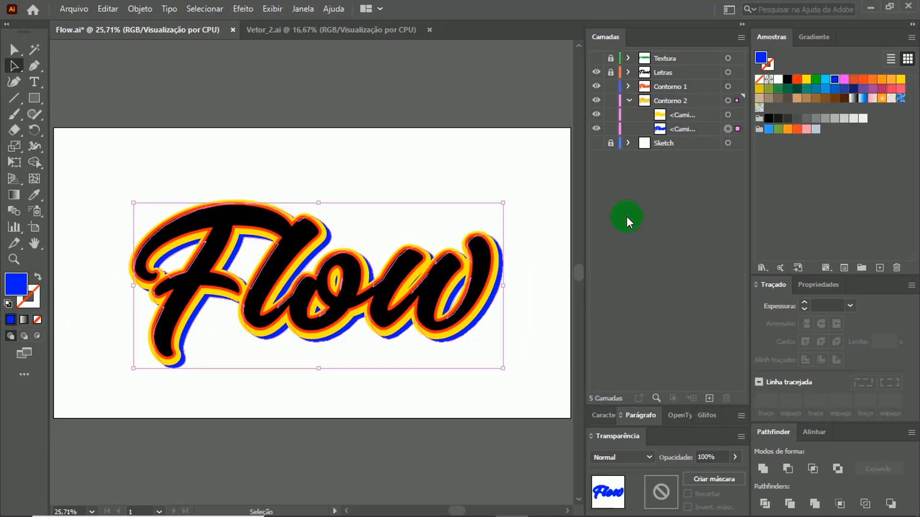
{"action": "key", "text": "Right"}
{"action": "key", "text": "Right"}
{"action": "key", "text": "Right"}
{"action": "key", "text": "Right"}
{"action": "key", "text": "Right"}
{"action": "key", "text": "Right"}
{"action": "key", "text": "Right"}
{"action": "key", "text": "Right"}
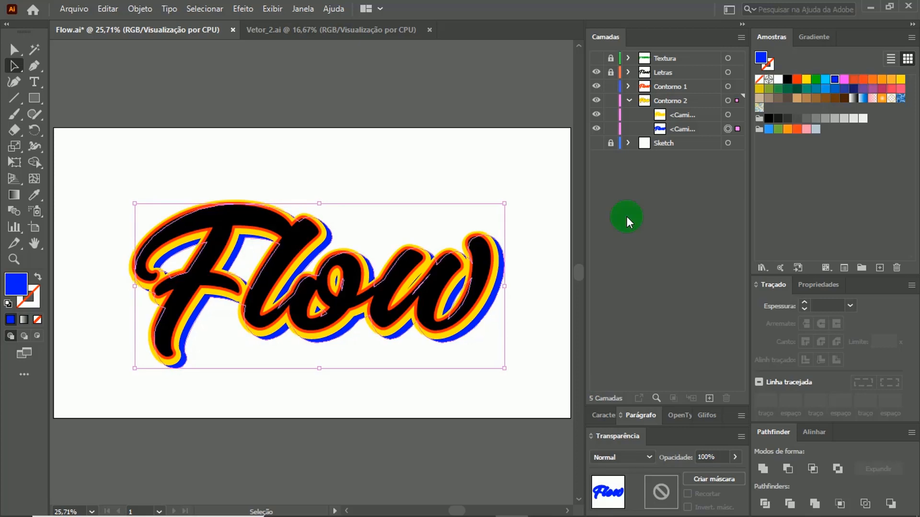
{"action": "key", "text": "Right"}
{"action": "key", "text": "Right"}
{"action": "key", "text": "Right"}
{"action": "key", "text": "Right"}
{"action": "key", "text": "Right"}
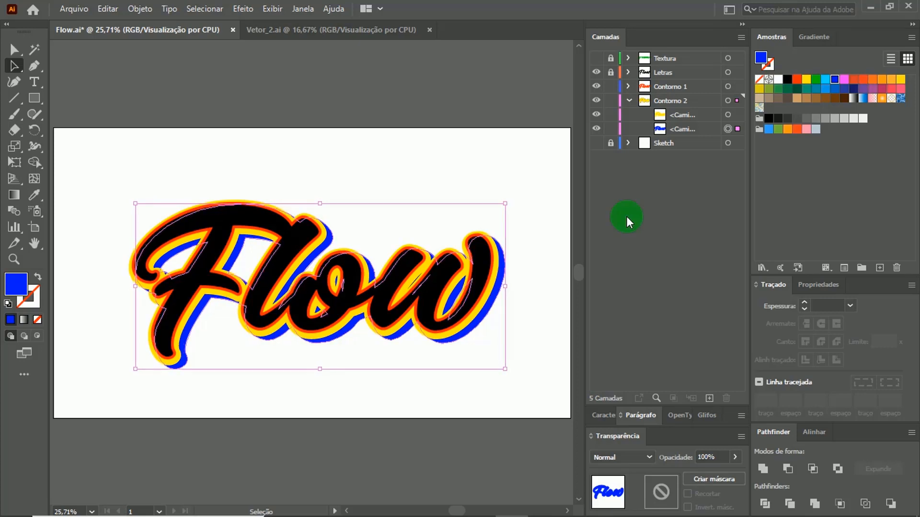
{"action": "key", "text": "Down"}
{"action": "key", "text": "Down"}
{"action": "key", "text": "Down"}
{"action": "key", "text": "Down"}
{"action": "key", "text": "Down"}
{"action": "key", "text": "Down"}
{"action": "key", "text": "Down"}
{"action": "key", "text": "Down"}
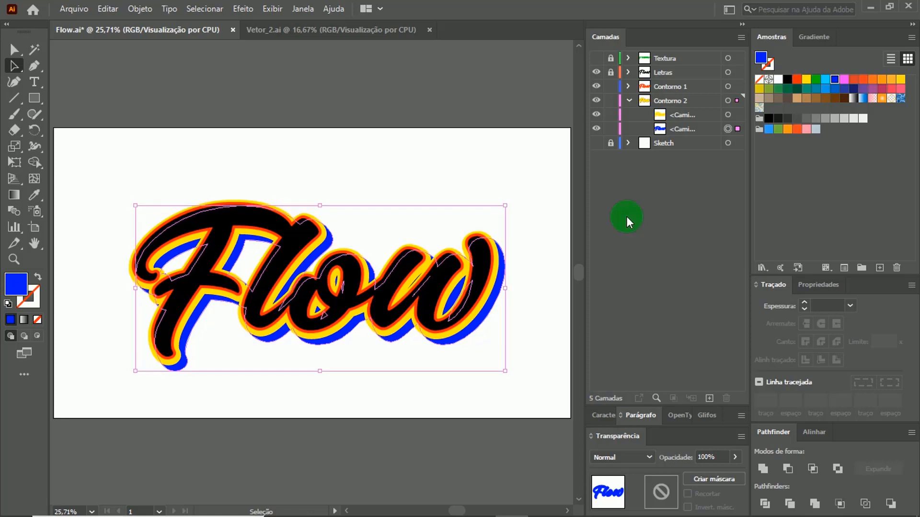
{"action": "key", "text": "Left"}
{"action": "key", "text": "Left"}
{"action": "key", "text": "Left"}
{"action": "key", "text": "Left"}
{"action": "key", "text": "Left"}
{"action": "key", "text": "Left"}
{"action": "key", "text": "Left"}
{"action": "key", "text": "Left"}
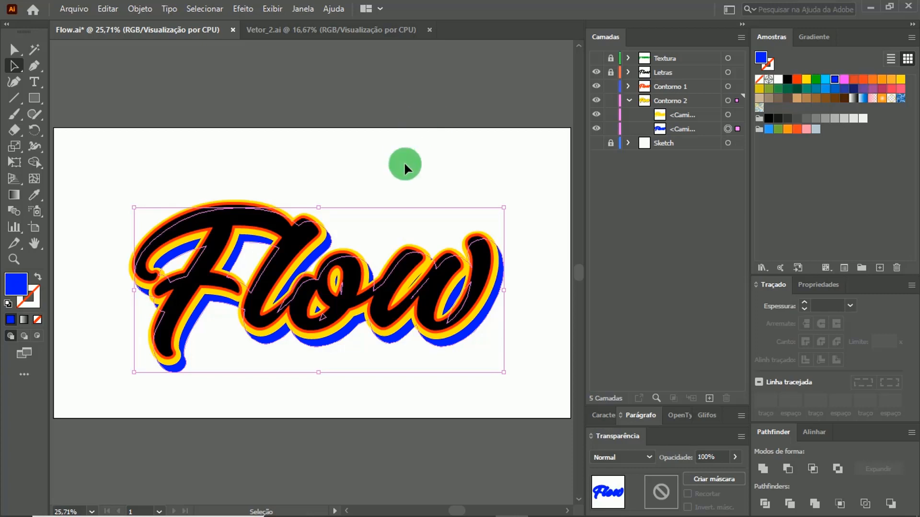
{"action": "left_click", "coordinate": [535, 163]}
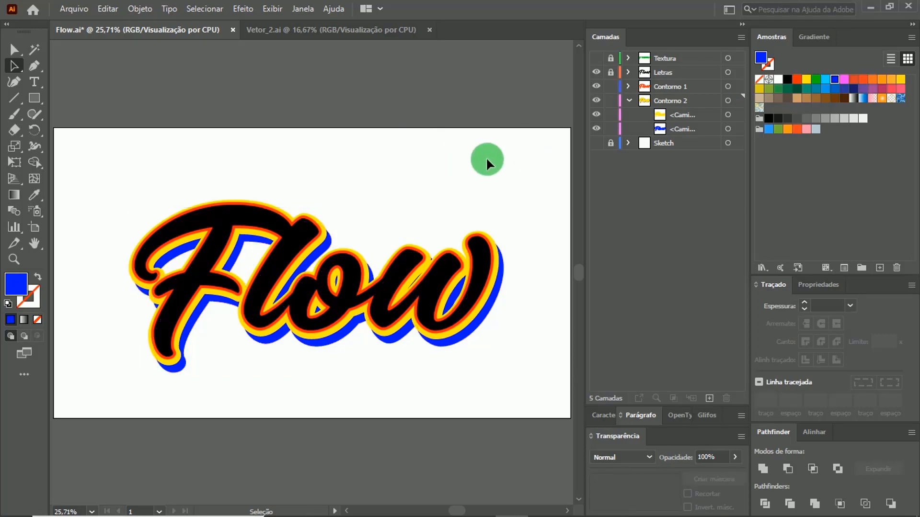
{"action": "left_click", "coordinate": [629, 101]}
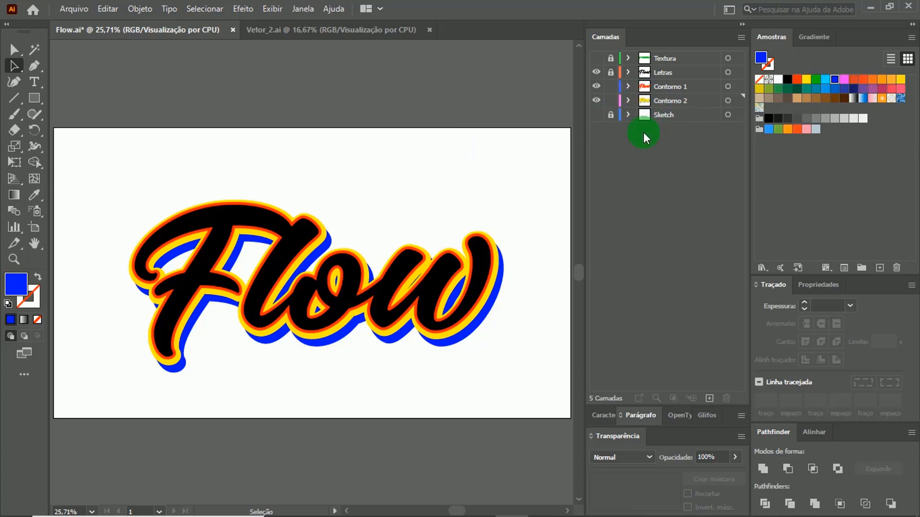
Create a new layer directly above the Sketch layer and name it Sombra.
{"action": "left_click", "coordinate": [672, 114]}
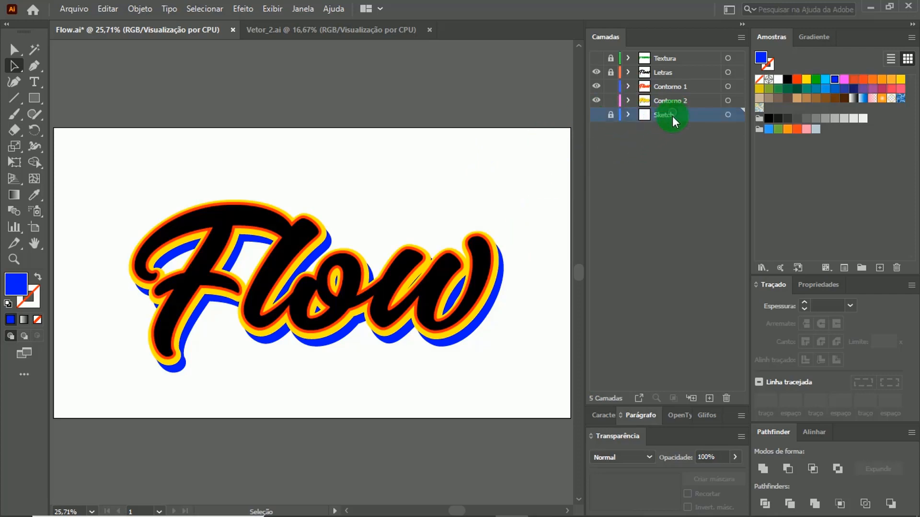
{"action": "left_click", "coordinate": [709, 399]}
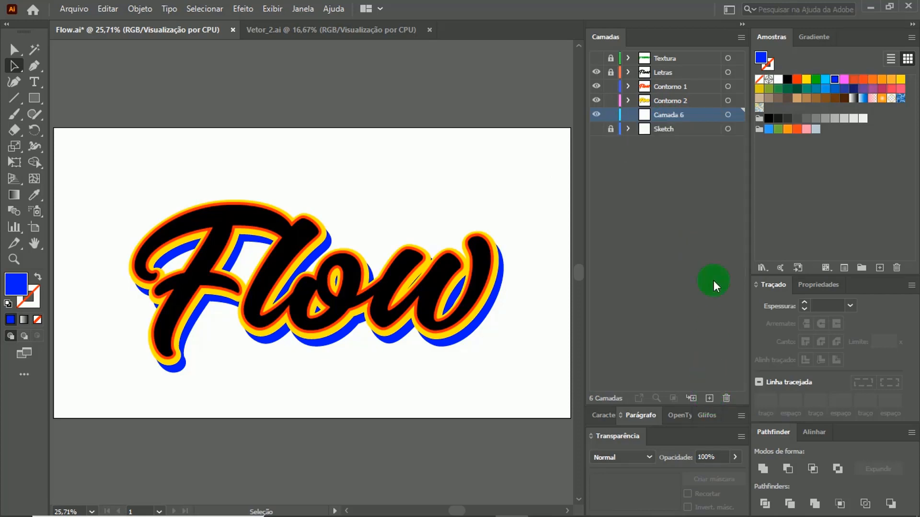
{"action": "double_click", "coordinate": [669, 116]}
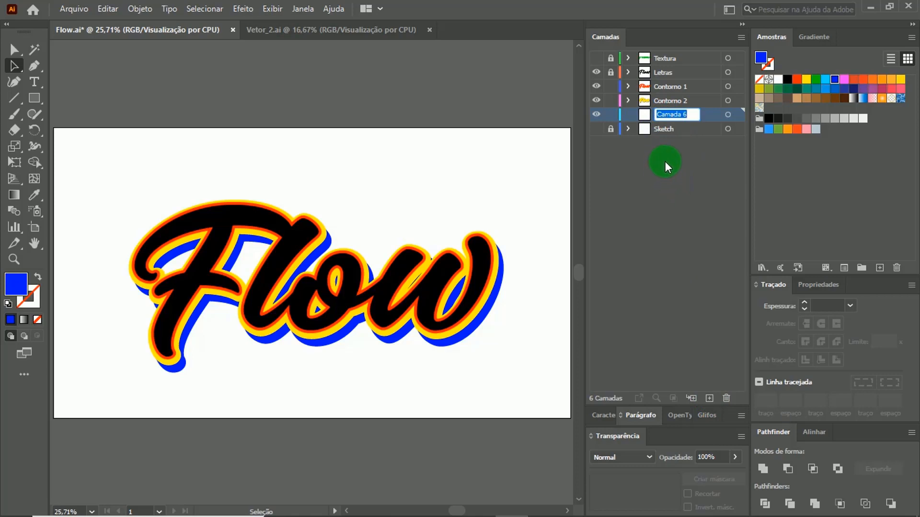
{"action": "type", "text": "Sombra"}
{"action": "left_click", "coordinate": [676, 192]}
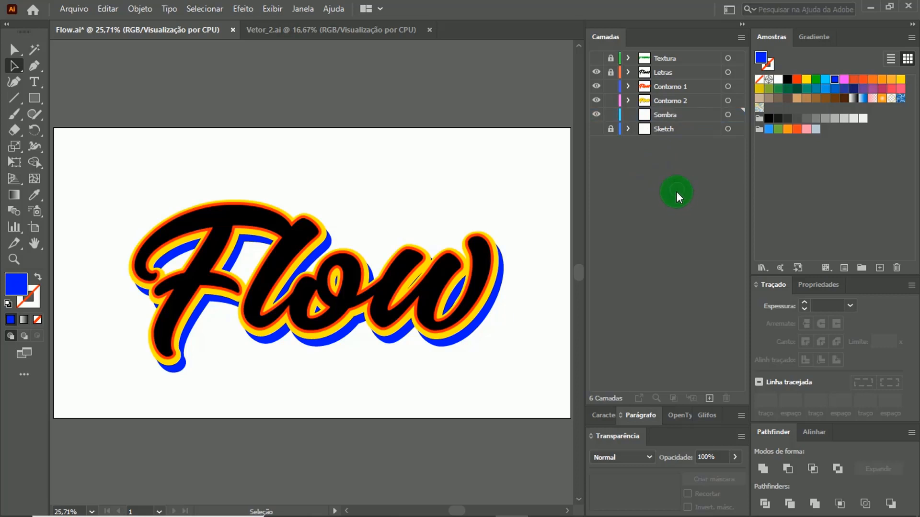
Cut the blue shadow shape from Contorno 2 and paste it in place on the Sombra layer.
{"action": "left_click", "coordinate": [474, 333]}
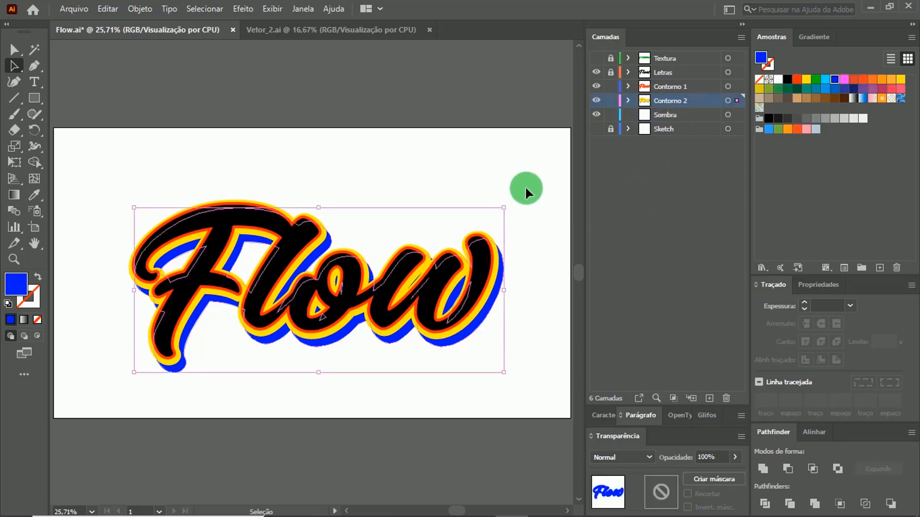
{"action": "key", "text": "ctrl+x"}
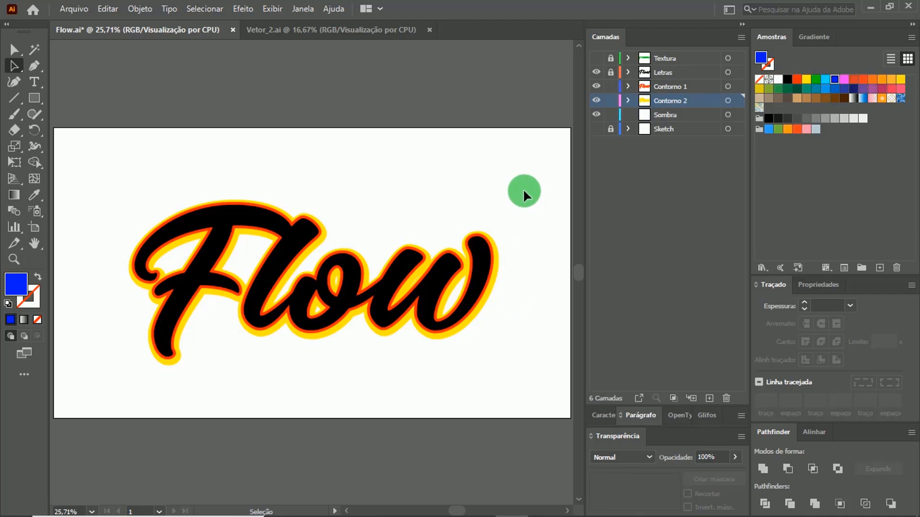
{"action": "left_click", "coordinate": [672, 119]}
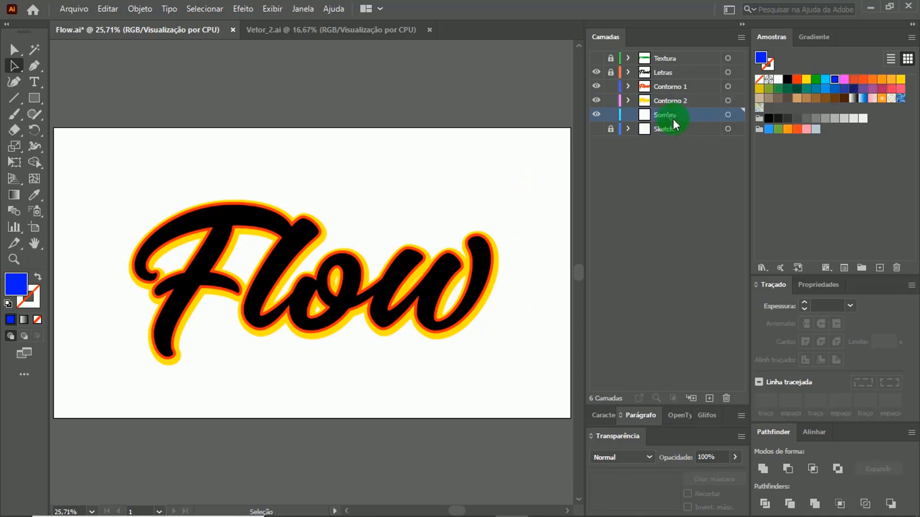
{"action": "key", "text": "ctrl+f"}
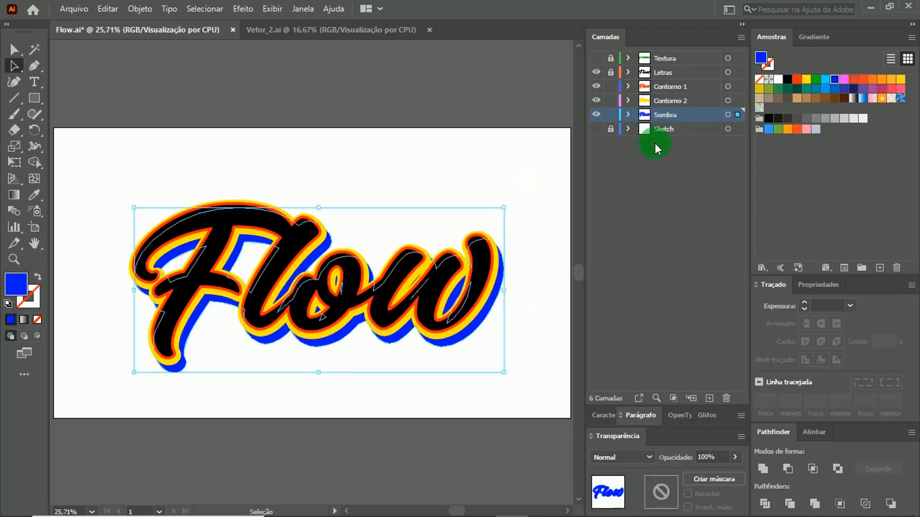
{"action": "left_click", "coordinate": [518, 154]}
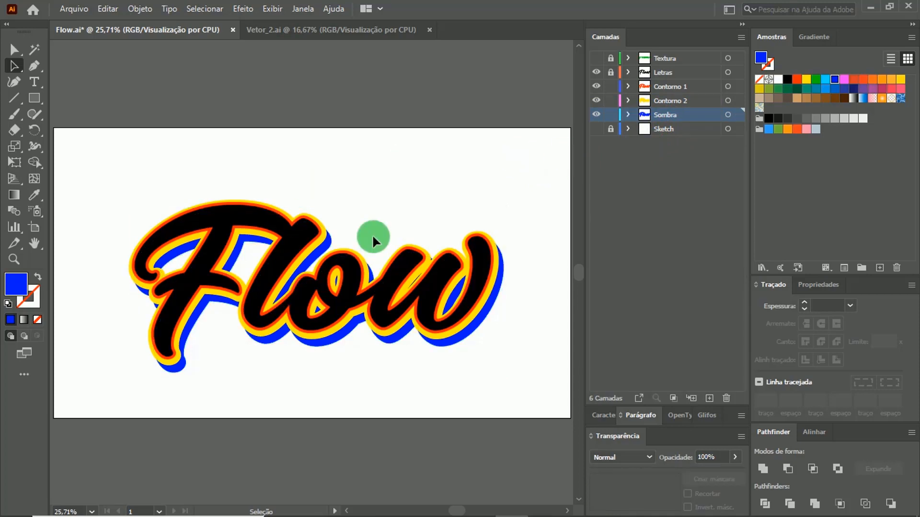
Create another new layer directly above the Sketch layer, below Sombra, and name it Background.
{"action": "left_click_drag", "start_coordinate": [472, 204], "coordinate": [459, 191]}
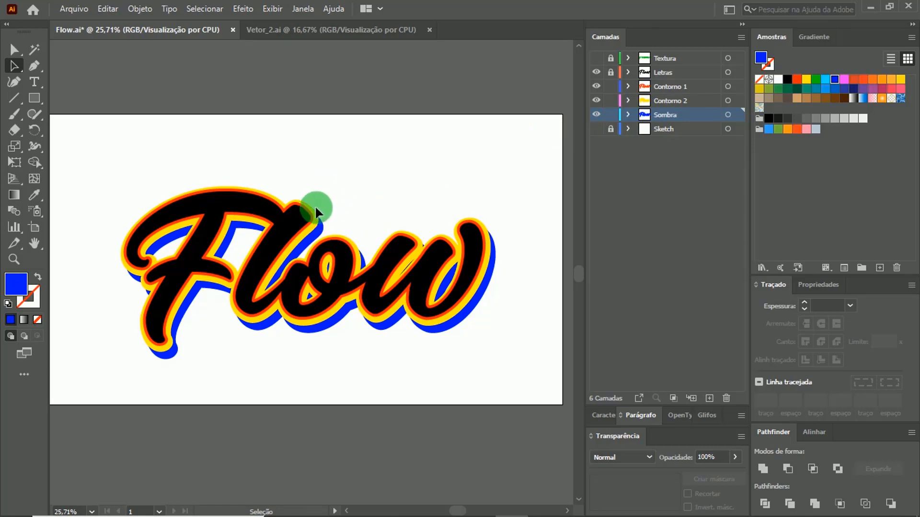
{"action": "key", "text": "z"}
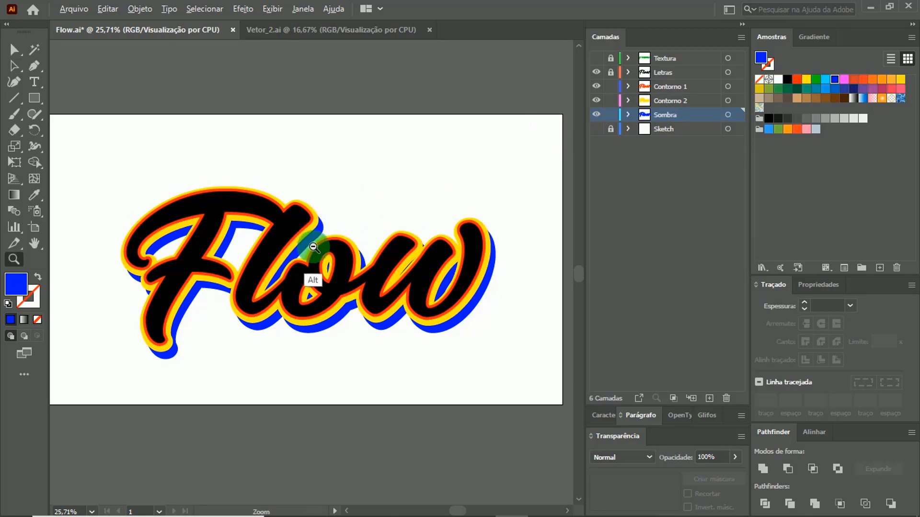
{"action": "left_click", "coordinate": [313, 261], "text": "alt"}
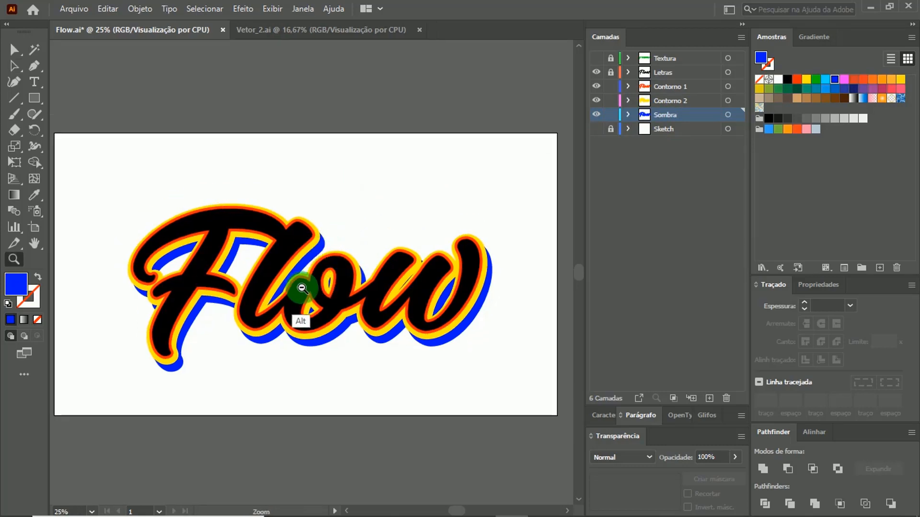
{"action": "left_click", "coordinate": [304, 283], "text": "alt"}
{"action": "key", "text": "space"}
{"action": "left_click_drag", "start_coordinate": [361, 230], "coordinate": [363, 193]}
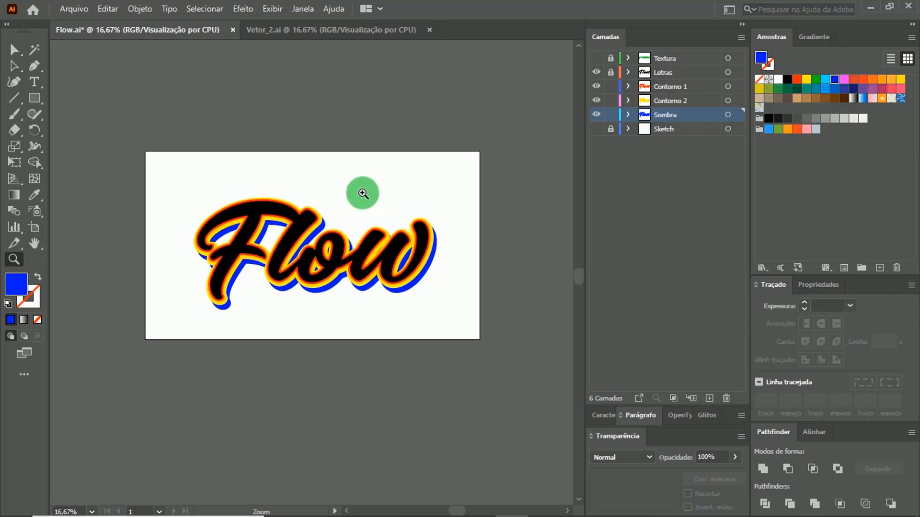
{"action": "key", "text": "a"}
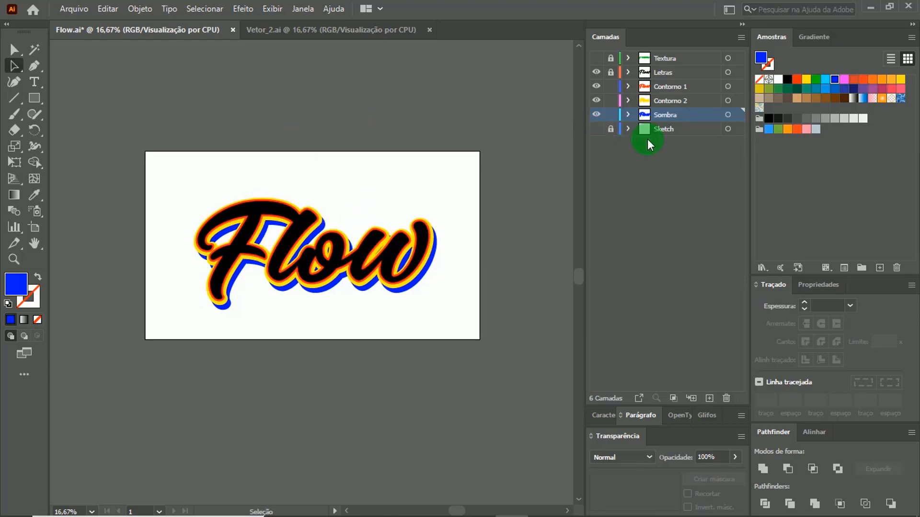
{"action": "left_click", "coordinate": [667, 129]}
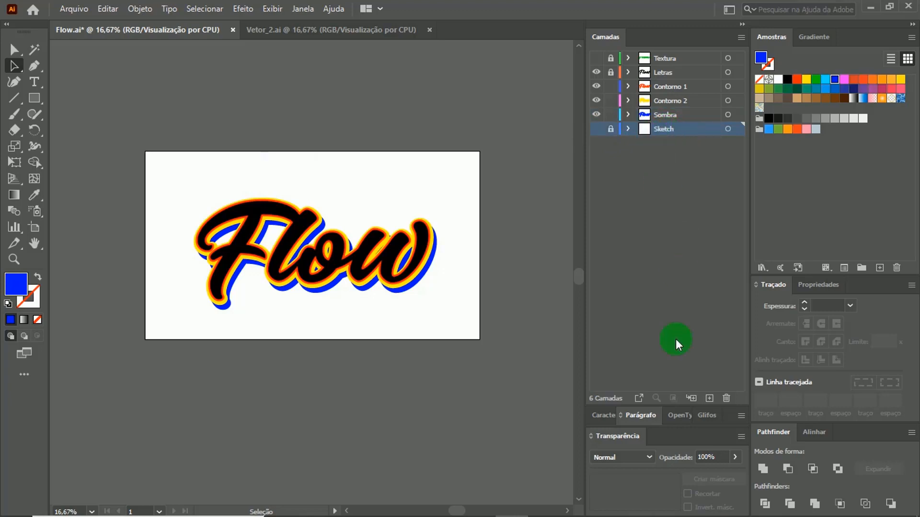
{"action": "left_click", "coordinate": [711, 399]}
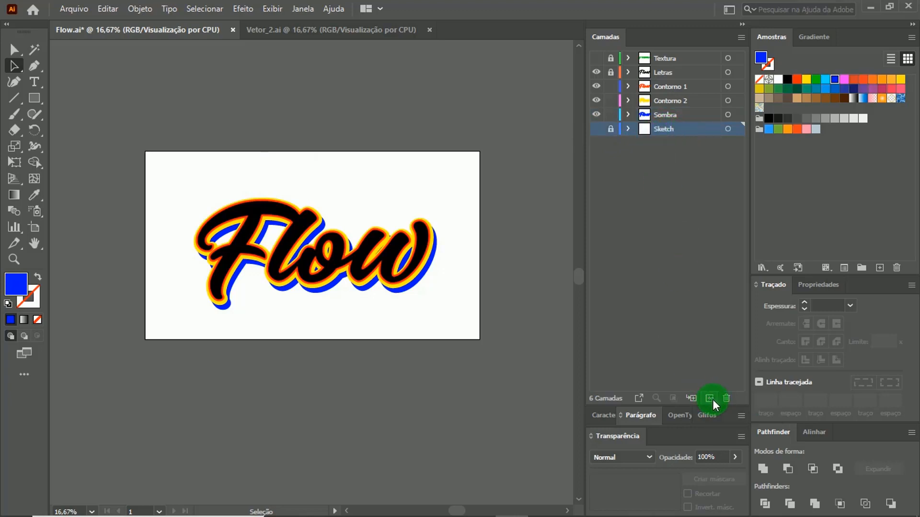
{"action": "double_click", "coordinate": [665, 129]}
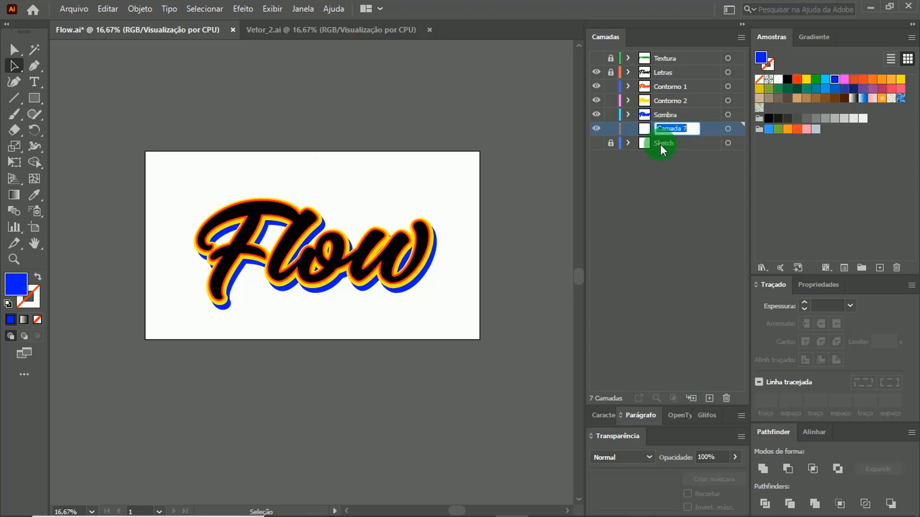
{"action": "key", "text": "shift"}
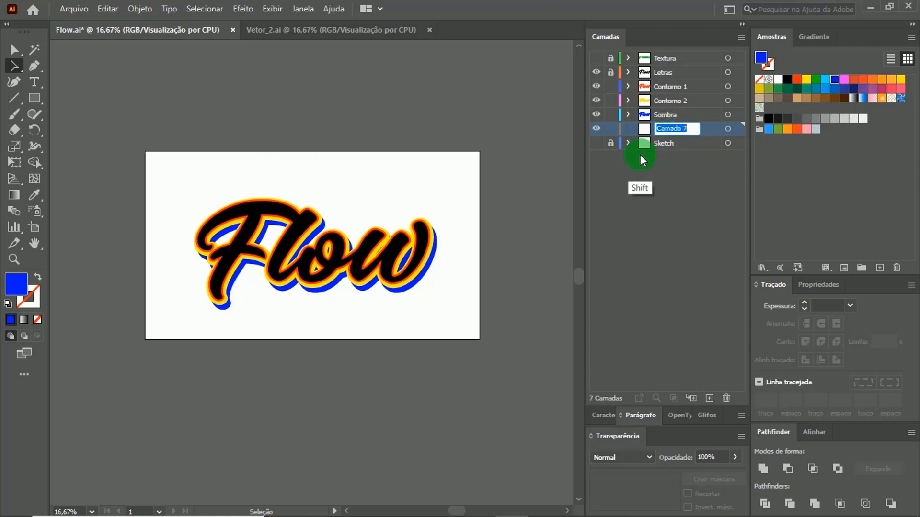
{"action": "type", "text": "Ba"}
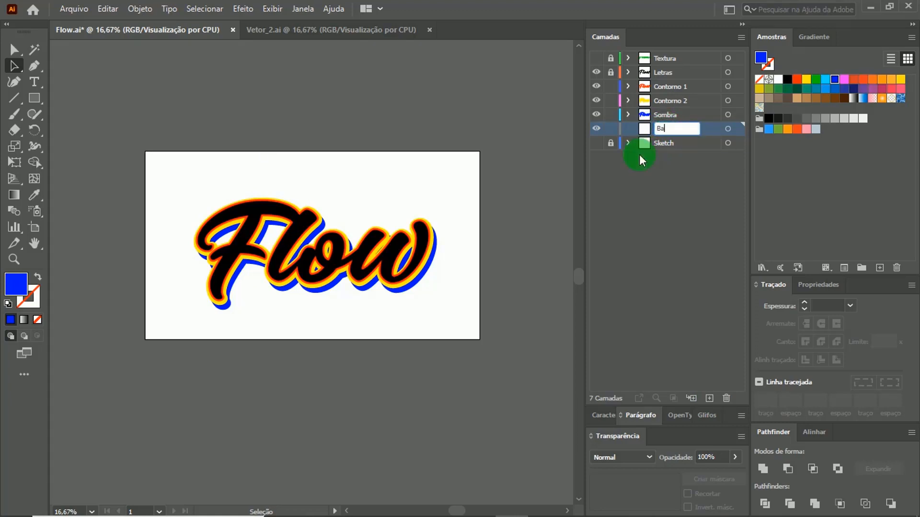
{"action": "type", "text": "ckground"}
{"action": "key", "text": "Return"}
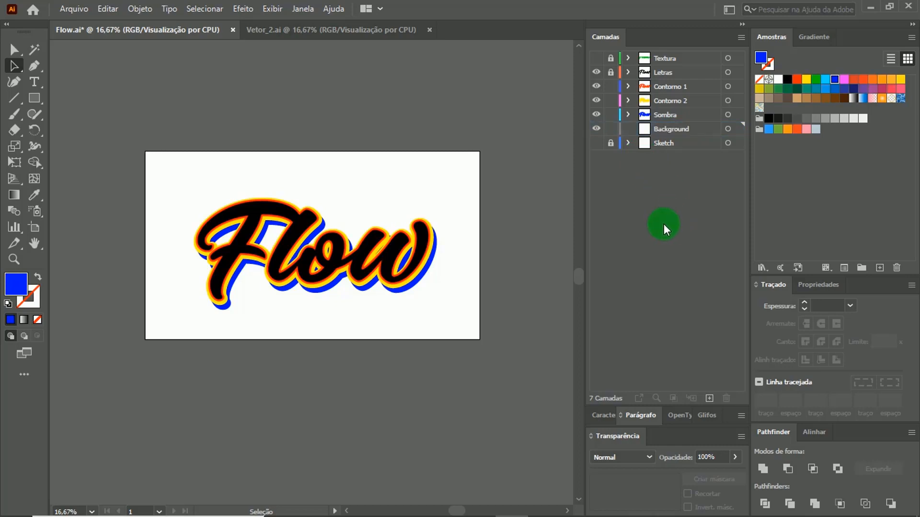
Draw a blue rectangle covering the whole artboard on the Background layer.
{"action": "left_click", "coordinate": [668, 132]}
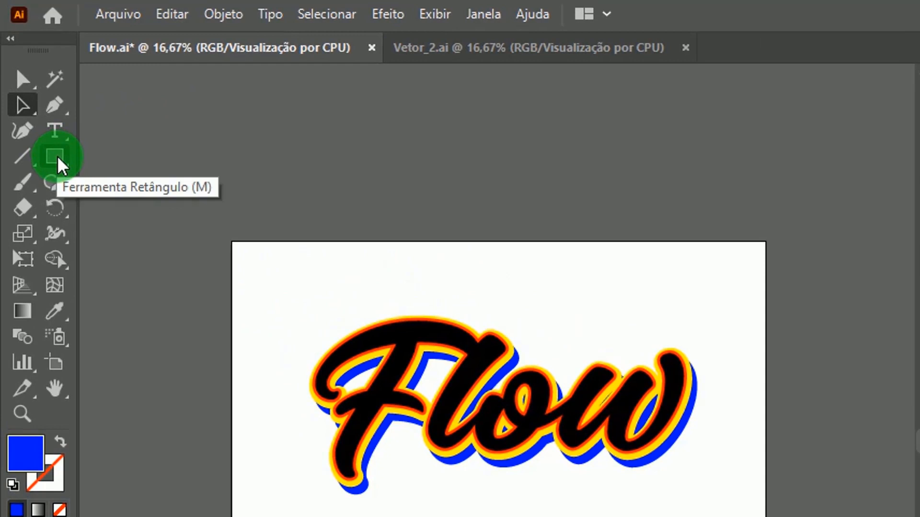
{"action": "left_click", "coordinate": [54, 160]}
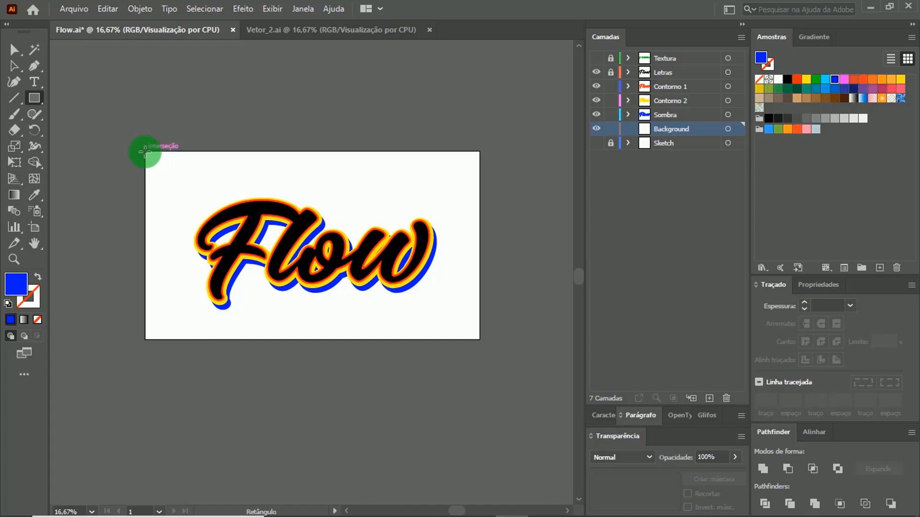
{"action": "left_click_drag", "start_coordinate": [145, 152], "coordinate": [478, 339]}
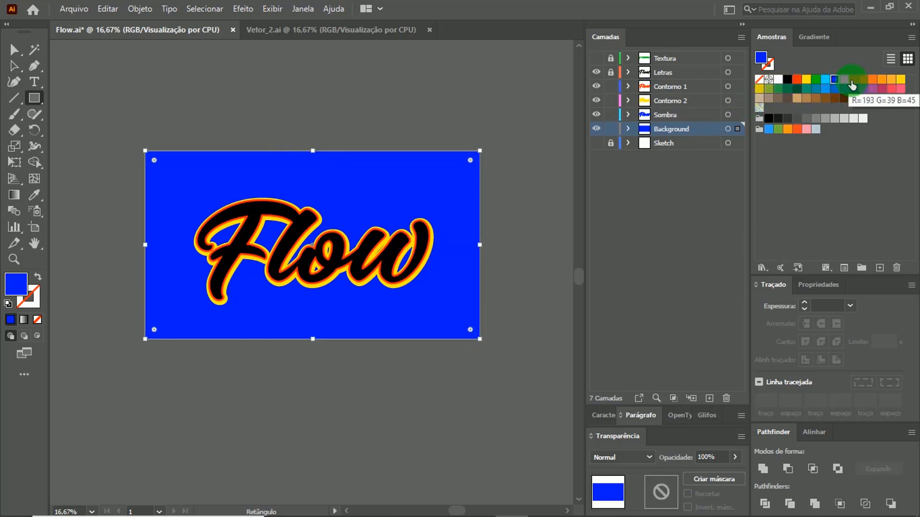
Recolour the Background rectangle with a light grey swatch and deselect it.
{"action": "left_click", "coordinate": [844, 81]}
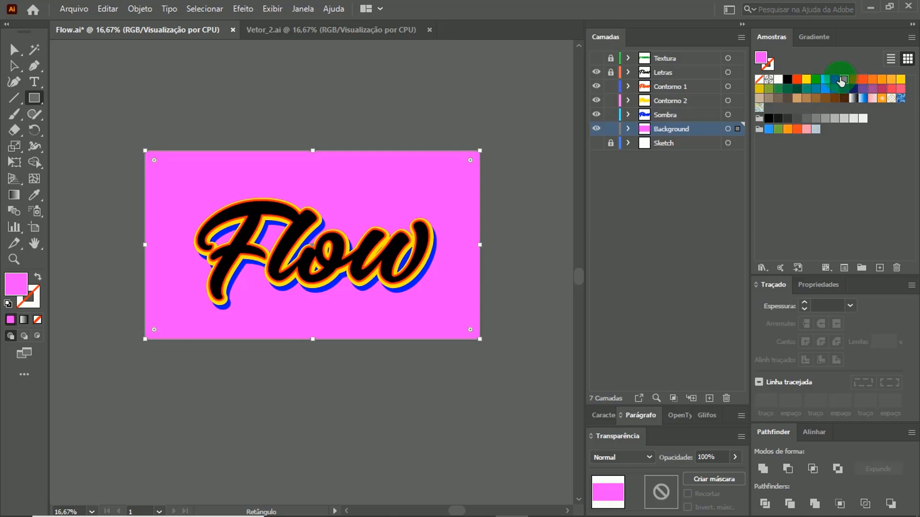
{"action": "left_click", "coordinate": [834, 120]}
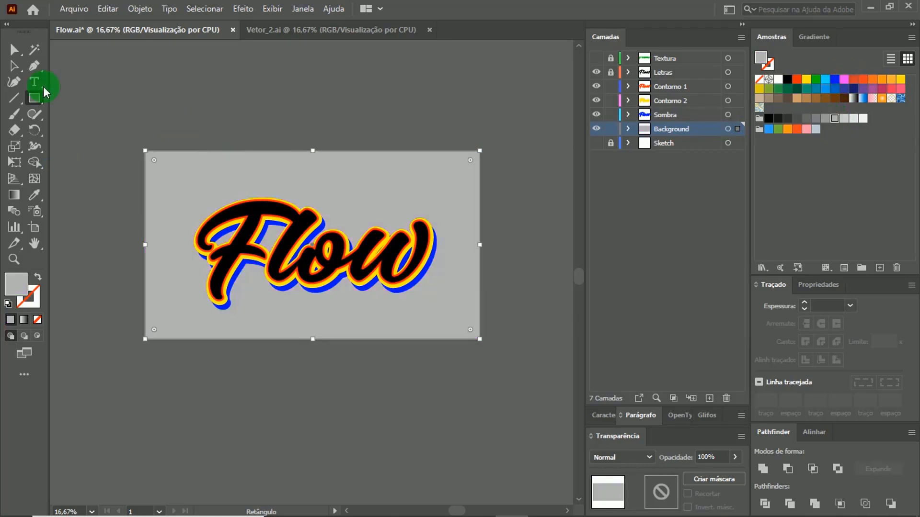
{"action": "left_click", "coordinate": [13, 67]}
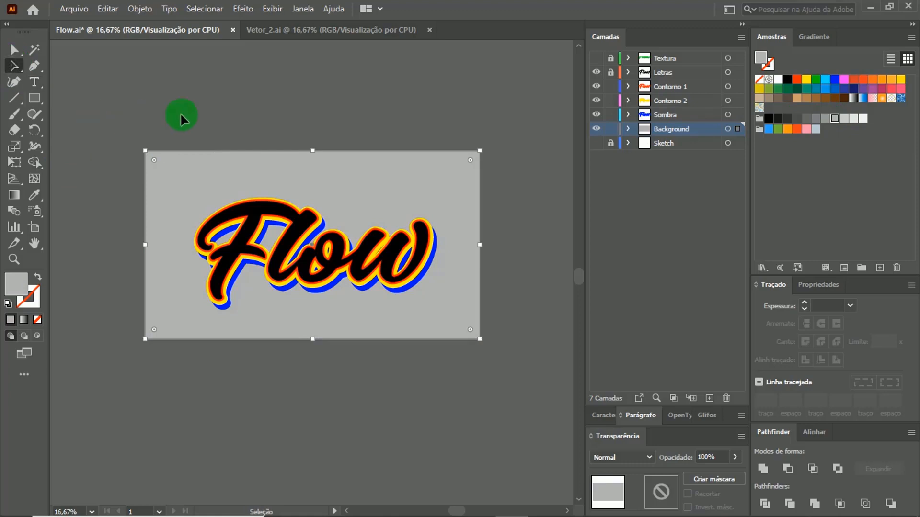
{"action": "left_click", "coordinate": [203, 99]}
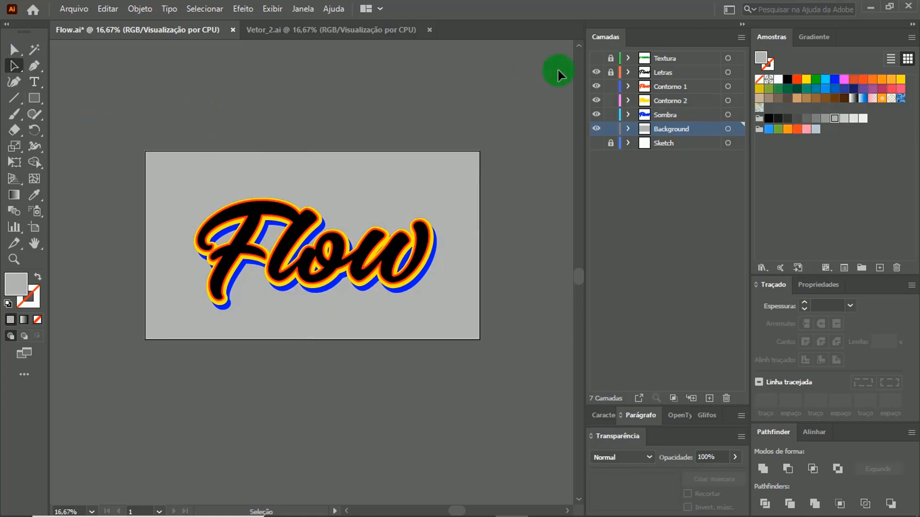
Show the Textura layer and inspect its halftone dots over the lettering up close.
{"action": "left_click", "coordinate": [597, 60]}
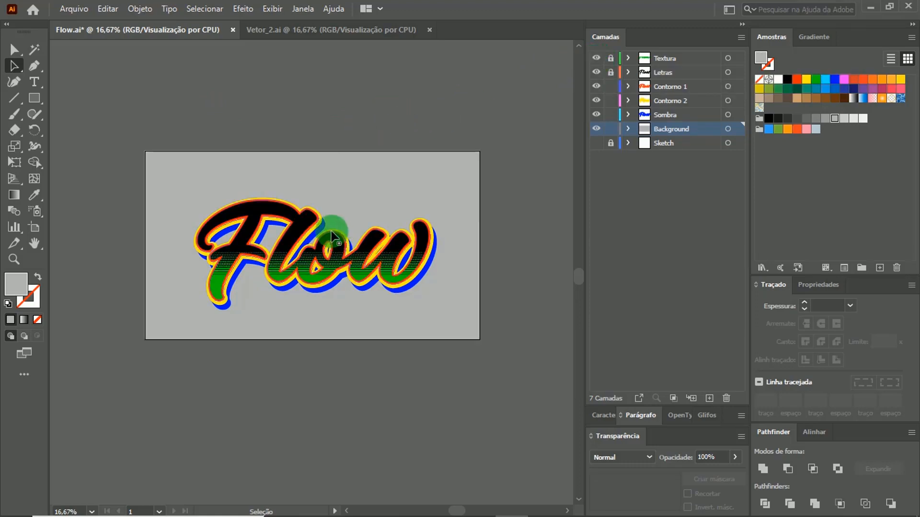
{"action": "key", "text": "z"}
{"action": "left_click", "coordinate": [339, 255]}
{"action": "left_click", "coordinate": [271, 306]}
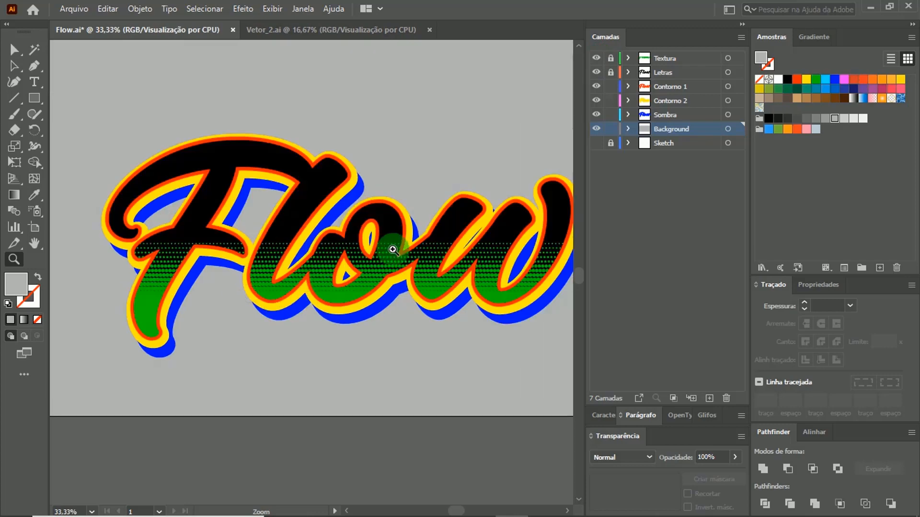
{"action": "left_click", "coordinate": [372, 258]}
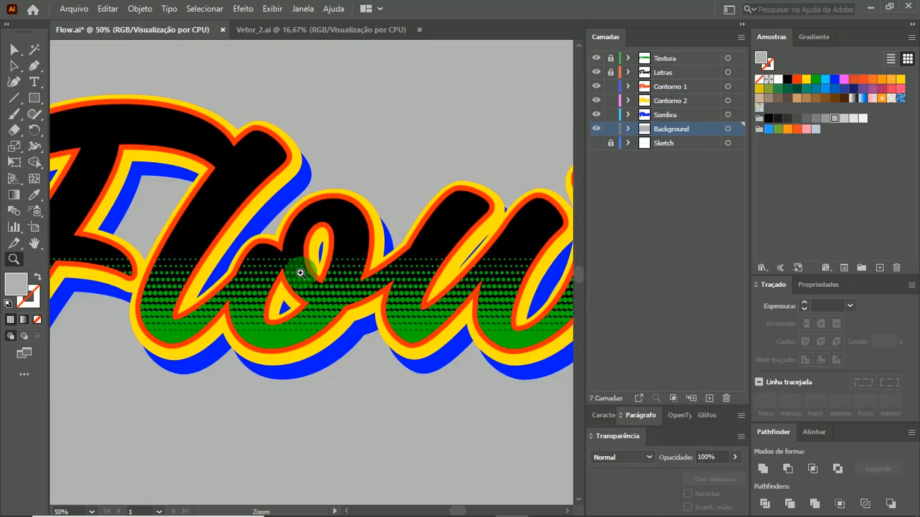
{"action": "left_click", "coordinate": [305, 276], "text": "alt"}
{"action": "left_click", "coordinate": [307, 274], "text": "alt"}
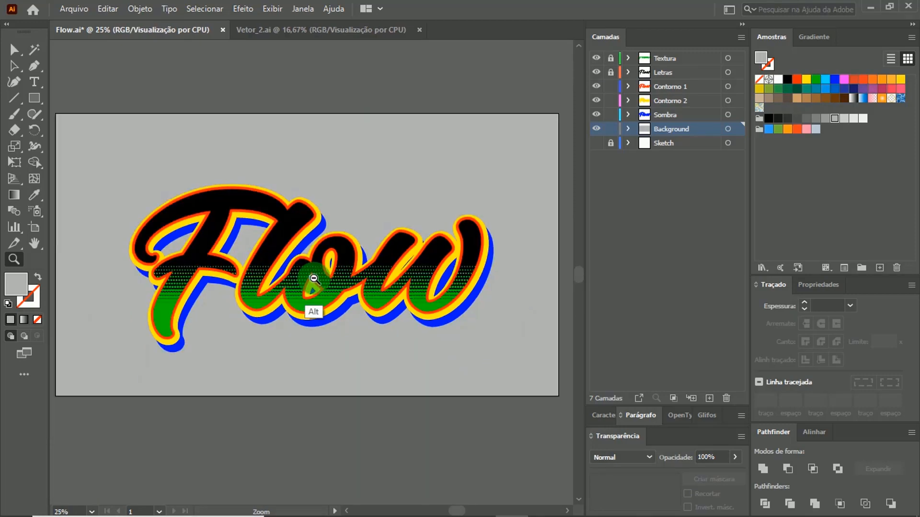
Unlock the Letras and Textura layers and make Textura the active layer.
{"action": "key", "text": "a"}
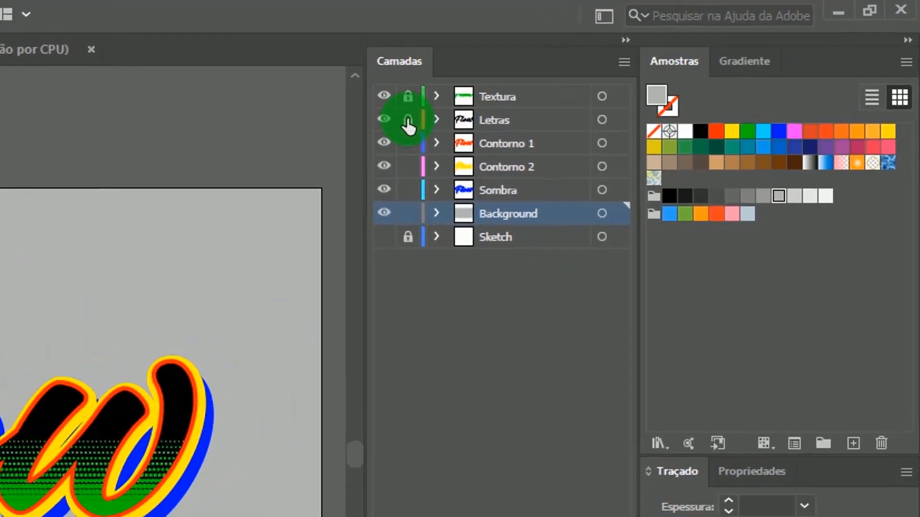
{"action": "left_click", "coordinate": [611, 72]}
{"action": "left_click", "coordinate": [390, 100]}
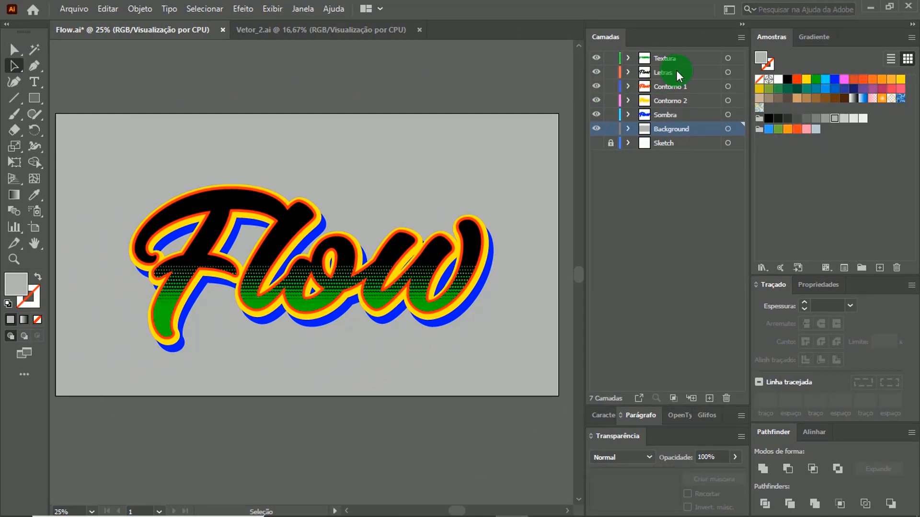
{"action": "left_click", "coordinate": [681, 60]}
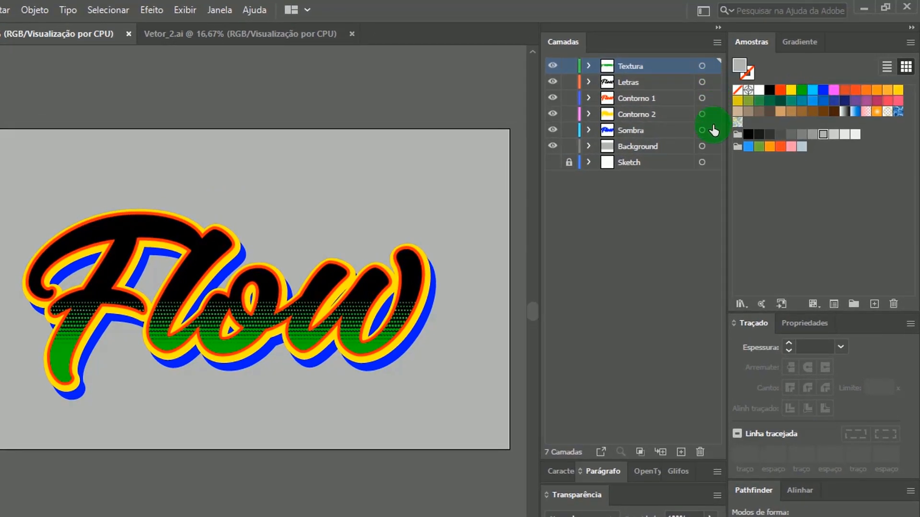
Select each layer's artwork in turn from Textura down to Background to check how the pieces are separated.
{"action": "left_click", "coordinate": [712, 67]}
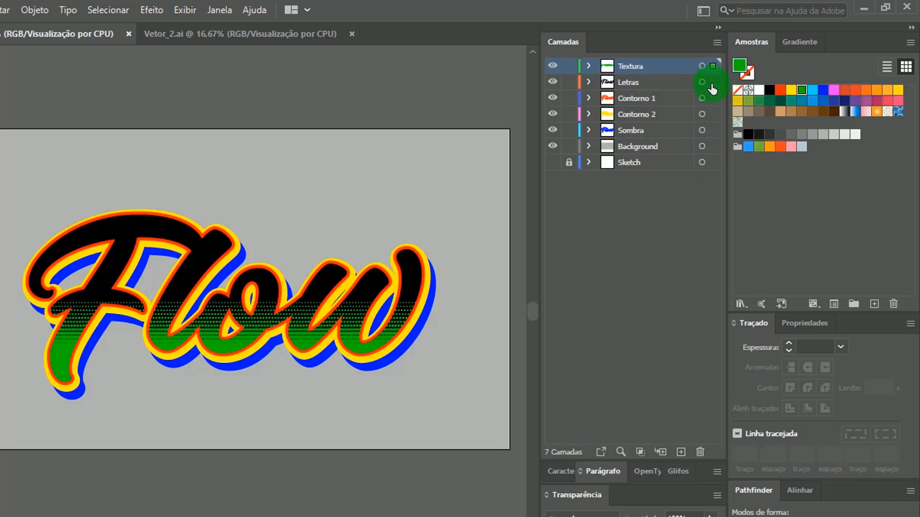
{"action": "left_click", "coordinate": [713, 82]}
{"action": "left_click", "coordinate": [713, 99]}
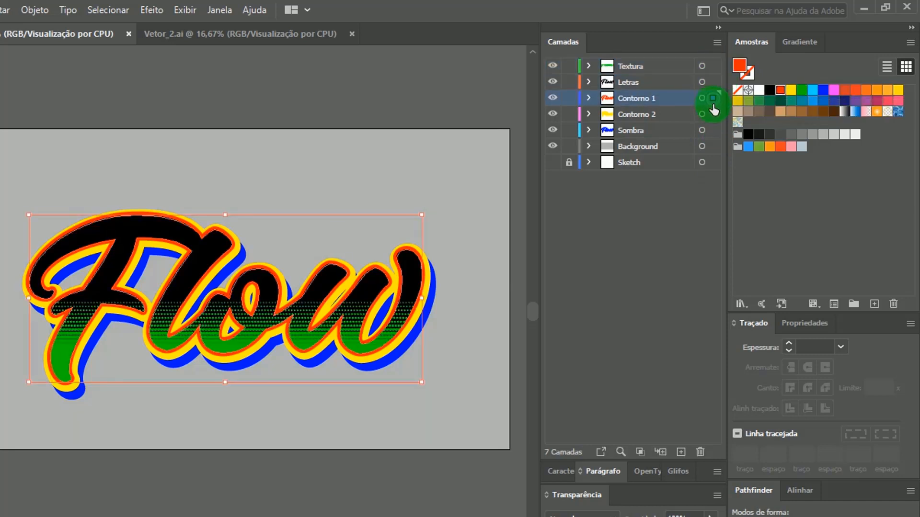
{"action": "left_click", "coordinate": [713, 114]}
{"action": "left_click", "coordinate": [713, 131]}
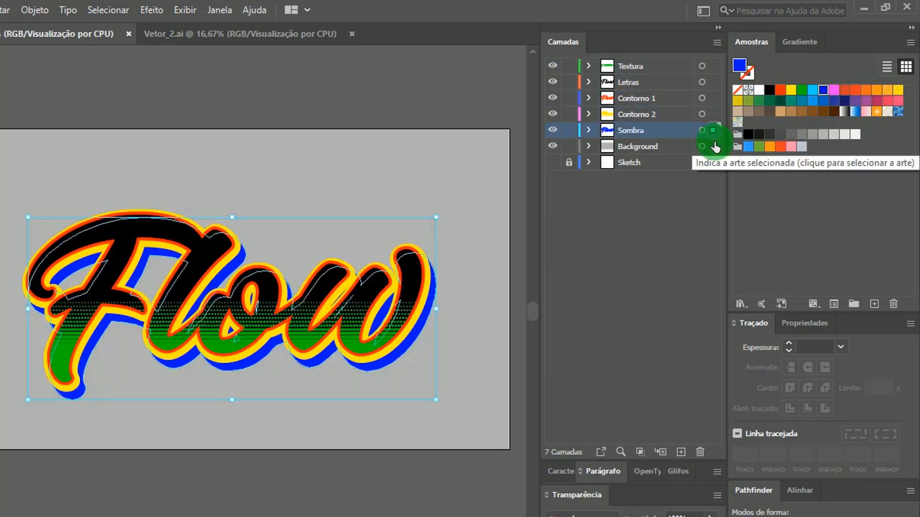
{"action": "left_click", "coordinate": [713, 147]}
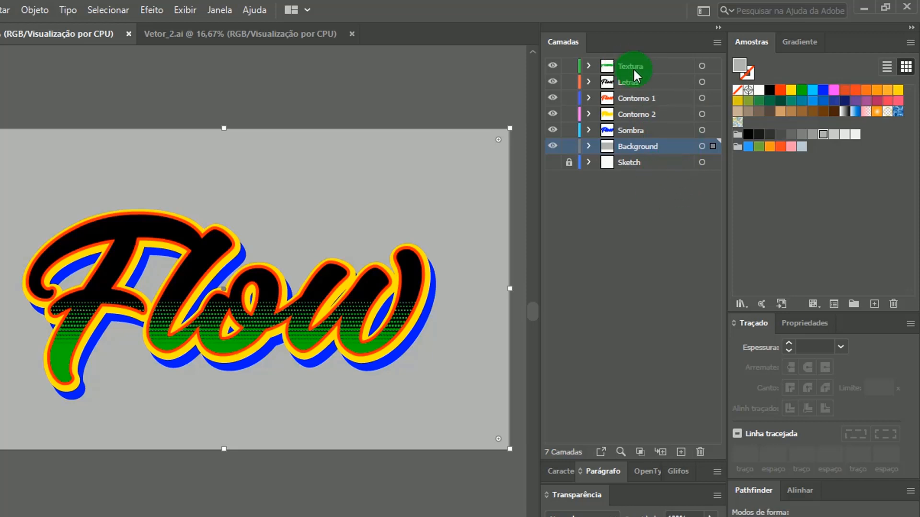
Fill the Textura artwork with white and set its blending mode to Superposição.
{"action": "left_click", "coordinate": [713, 66]}
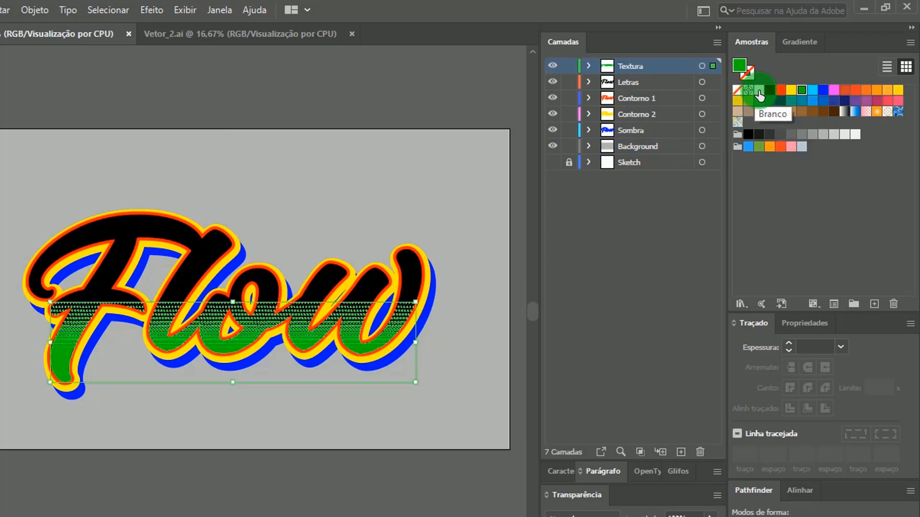
{"action": "left_click", "coordinate": [759, 91]}
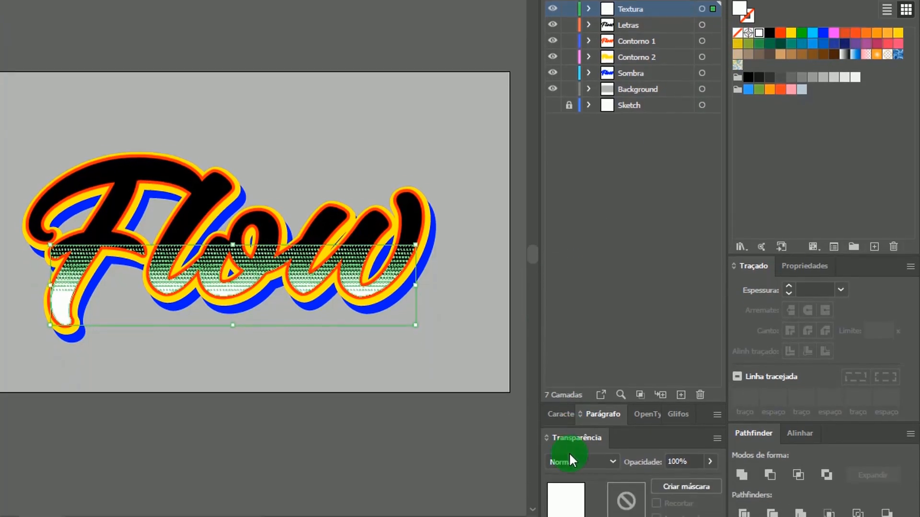
{"action": "left_click", "coordinate": [614, 449]}
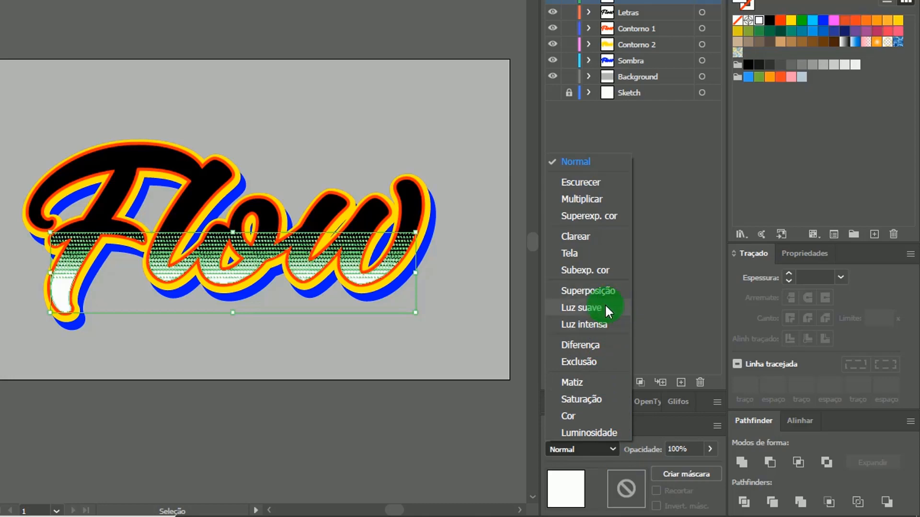
{"action": "left_click", "coordinate": [606, 290]}
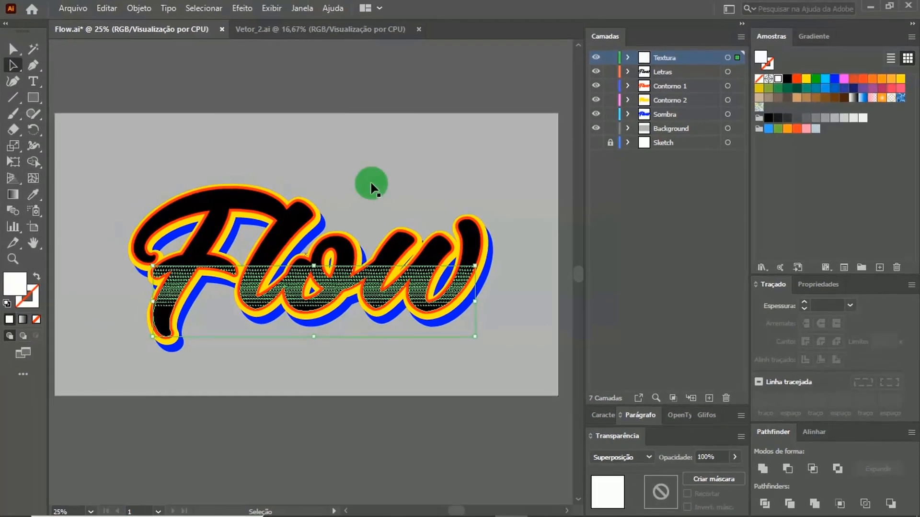
Change the fill of the Letras artwork to orange with hex code f7931e.
{"action": "left_click", "coordinate": [736, 73]}
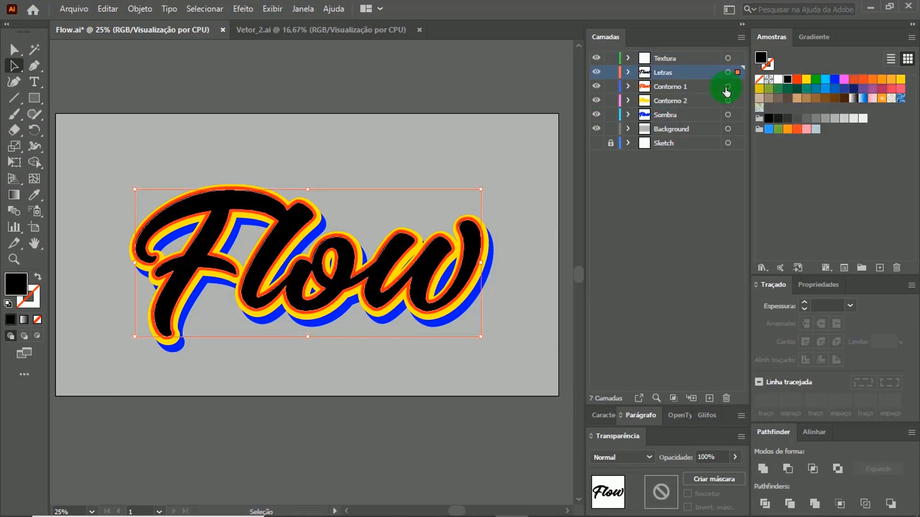
{"action": "double_click", "coordinate": [17, 287]}
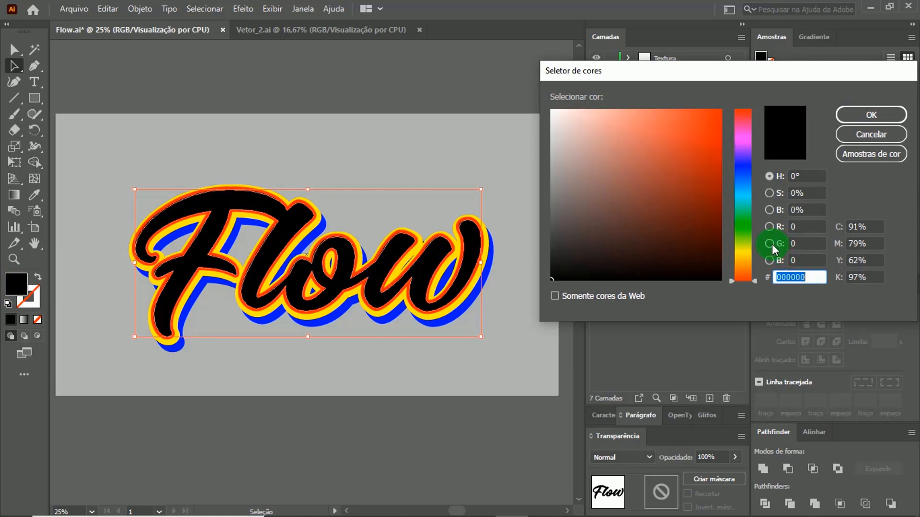
{"action": "type", "text": "f7931e"}
{"action": "left_click", "coordinate": [852, 118]}
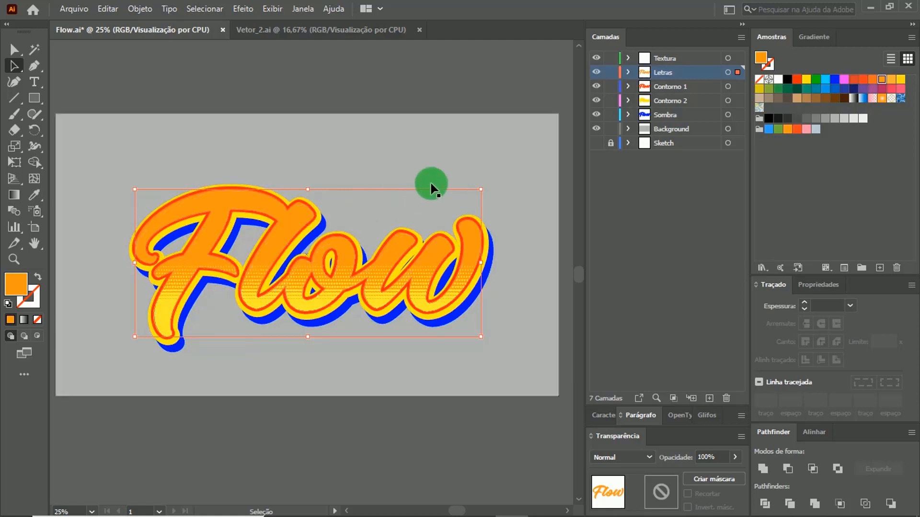
Change the fill of the Contorno 1 artwork to purple with hex code 5b2a86.
{"action": "left_click", "coordinate": [737, 88]}
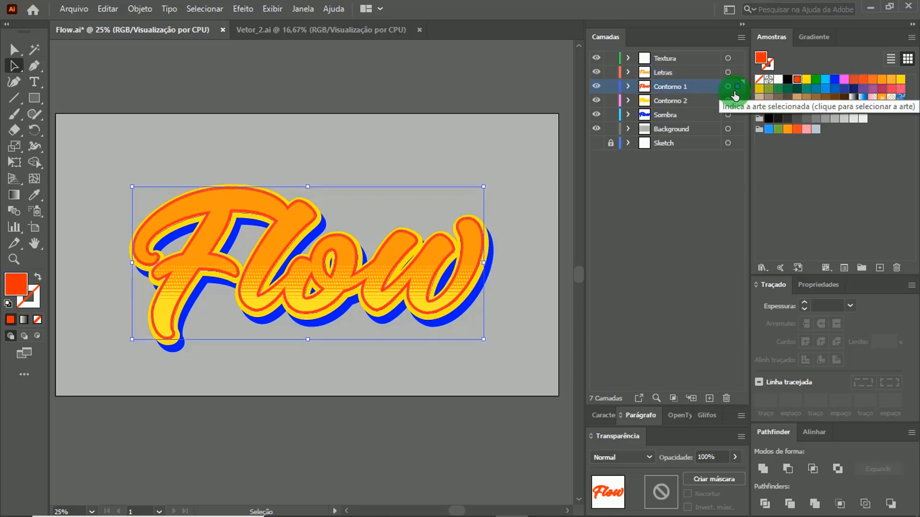
{"action": "double_click", "coordinate": [19, 285]}
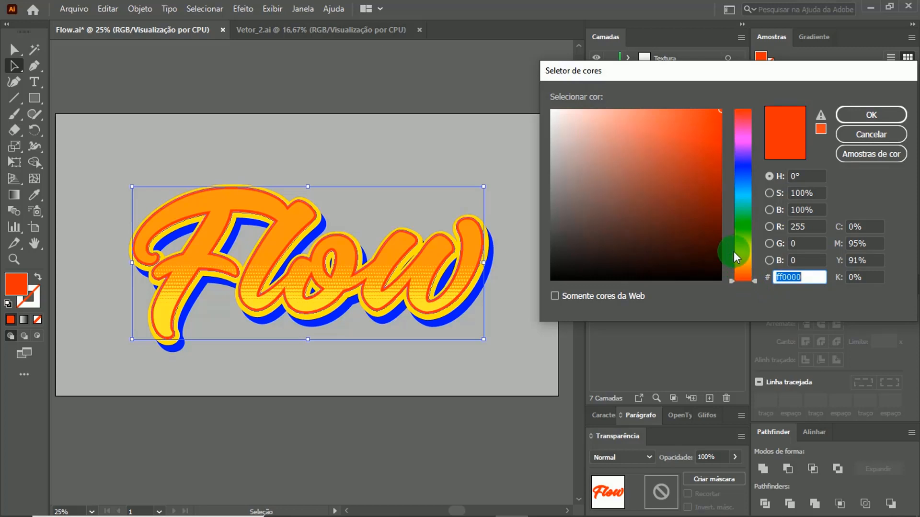
{"action": "type", "text": "5b2a86"}
{"action": "left_click", "coordinate": [868, 115]}
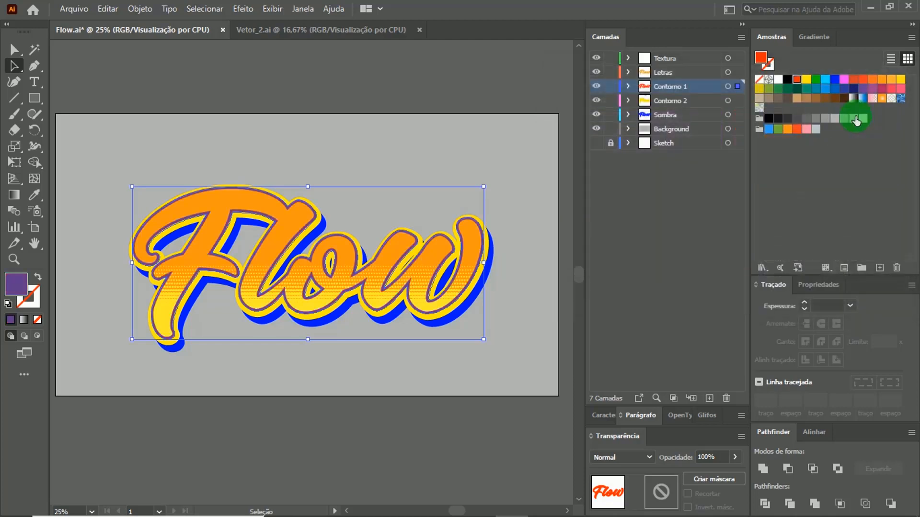
{"action": "left_click", "coordinate": [805, 153]}
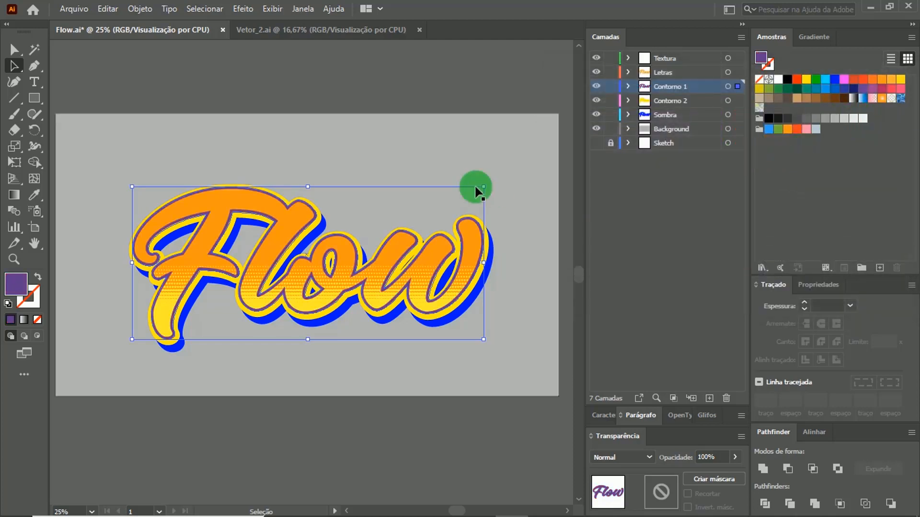
{"action": "left_click", "coordinate": [596, 128]}
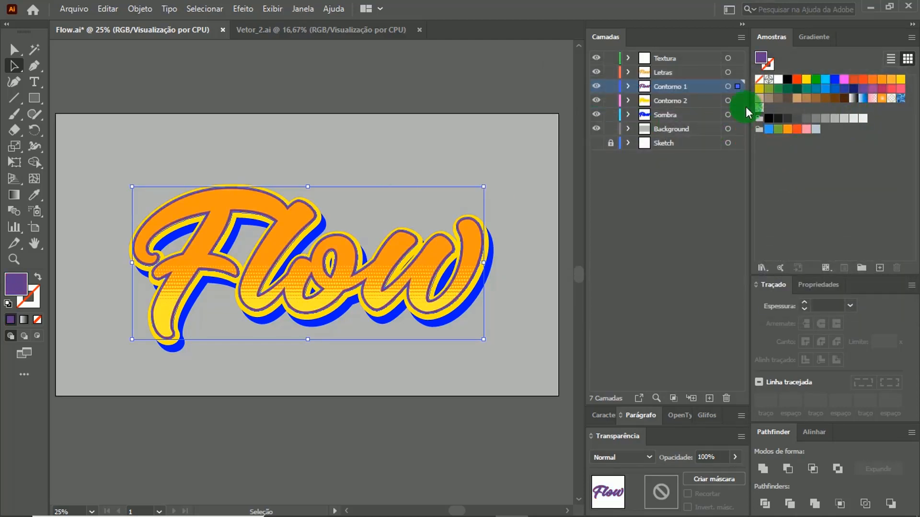
Fill the Contorno 2 artwork with the black swatch (Preto).
{"action": "left_click", "coordinate": [738, 101]}
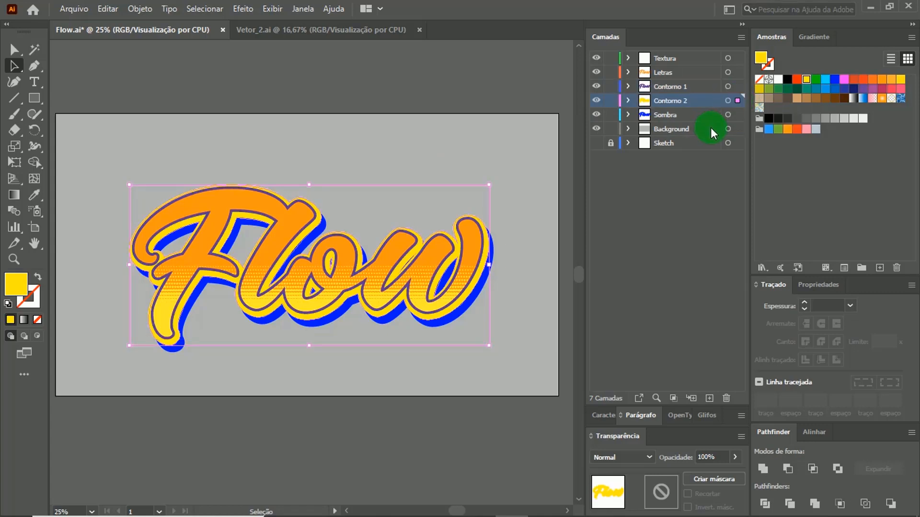
{"action": "left_click_drag", "start_coordinate": [757, 106], "coordinate": [789, 86]}
{"action": "left_click", "coordinate": [788, 81]}
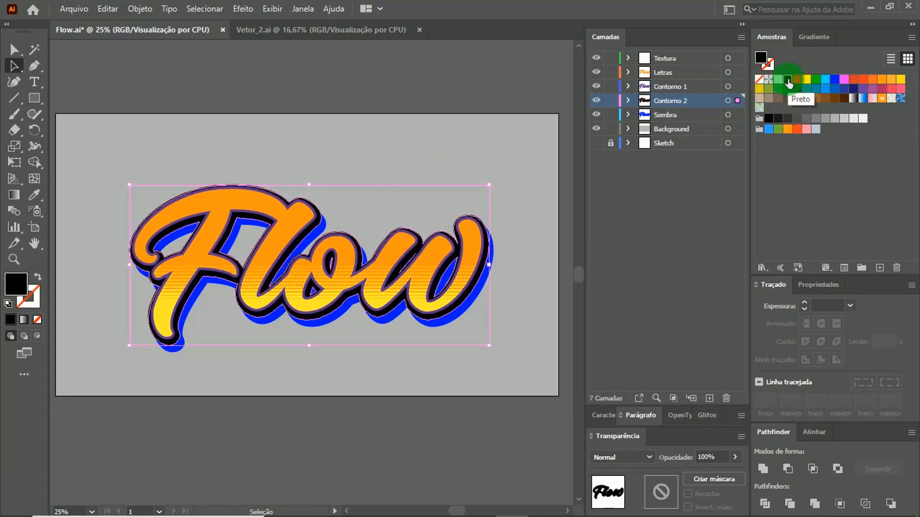
Change the fill of the Sombra artwork to dark yellow with hex code e2cd0c.
{"action": "left_click", "coordinate": [739, 117]}
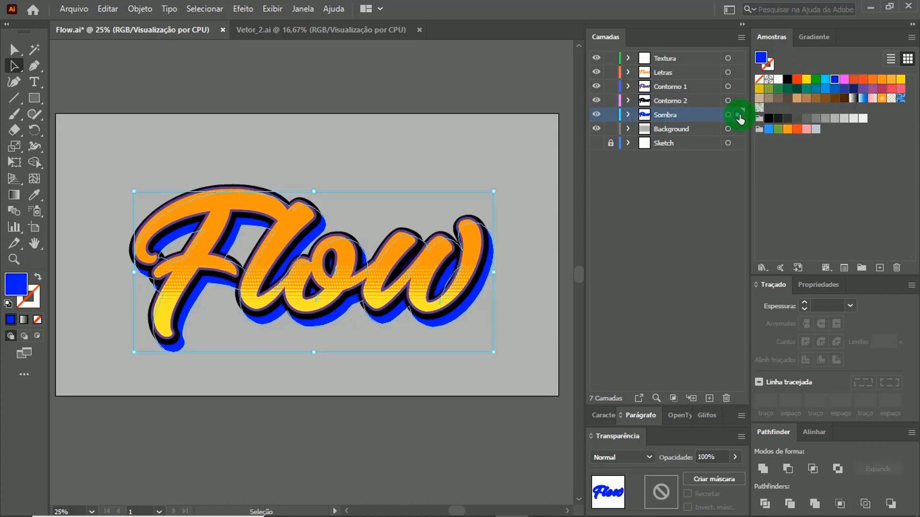
{"action": "double_click", "coordinate": [15, 284]}
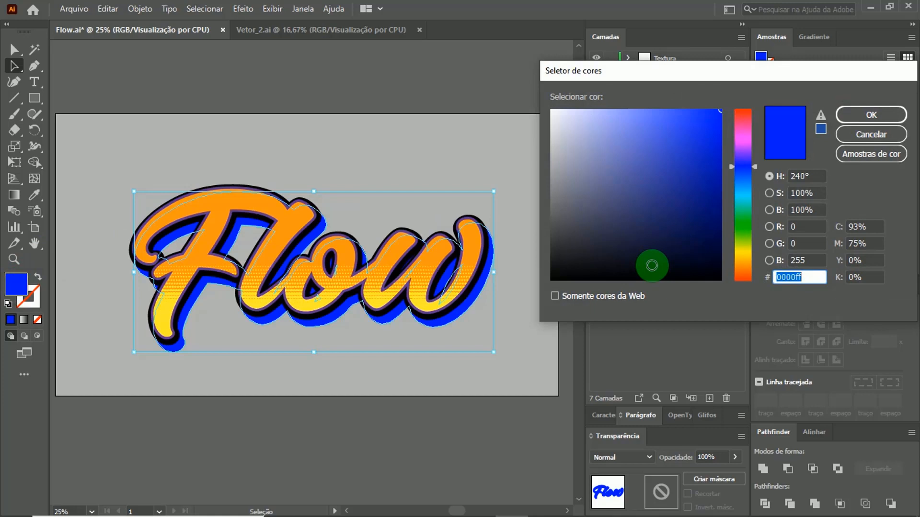
{"action": "type", "text": "e"}
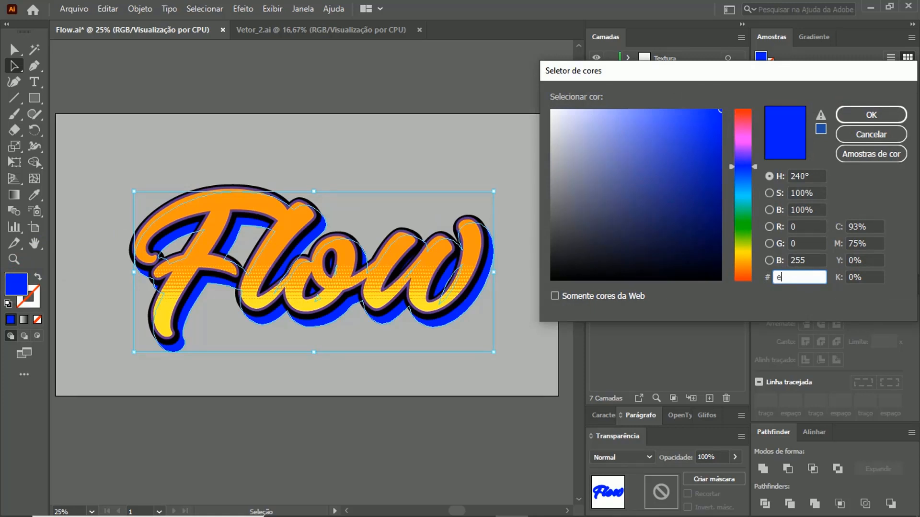
{"action": "type", "text": "2cd"}
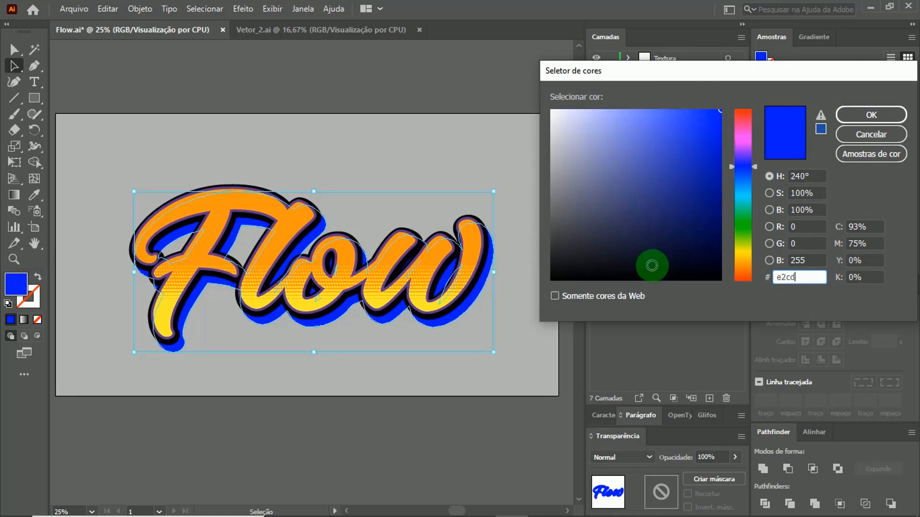
{"action": "type", "text": "0c"}
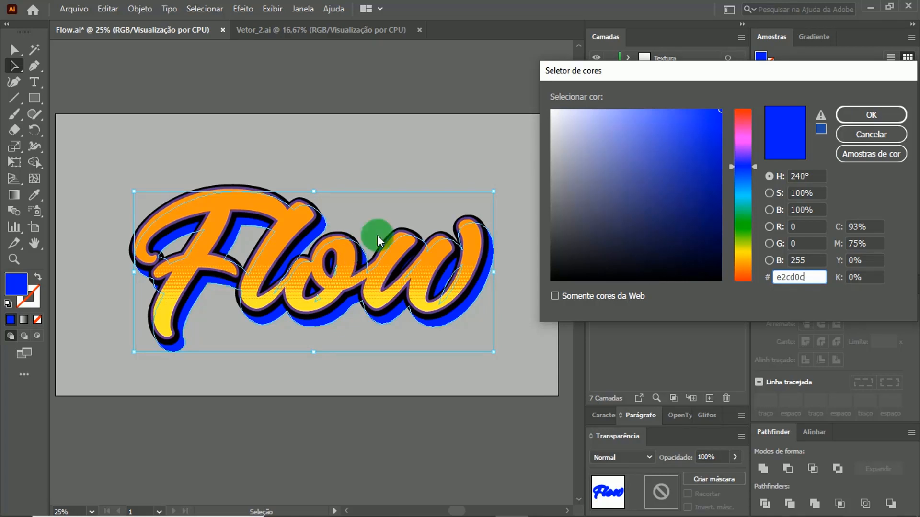
{"action": "left_click", "coordinate": [849, 120]}
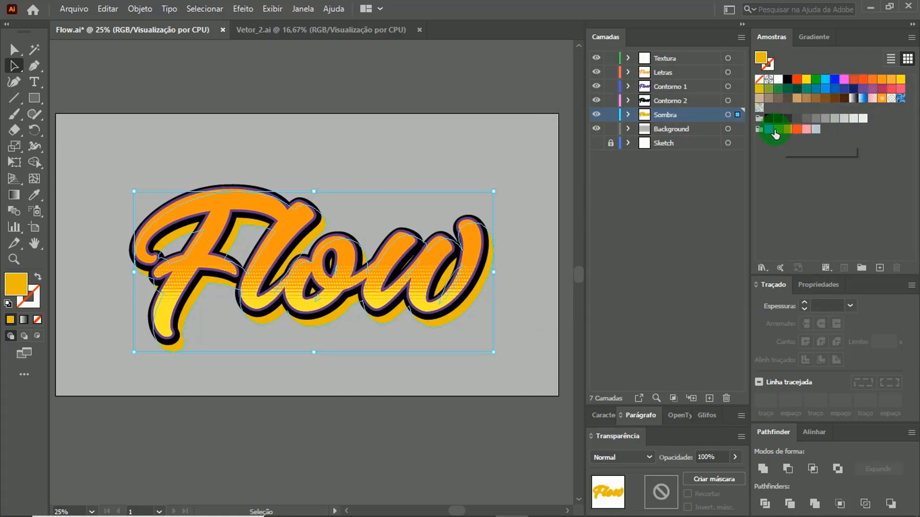
Recolour the Background rectangle with a bright yellow swatch and deselect it.
{"action": "left_click", "coordinate": [737, 130]}
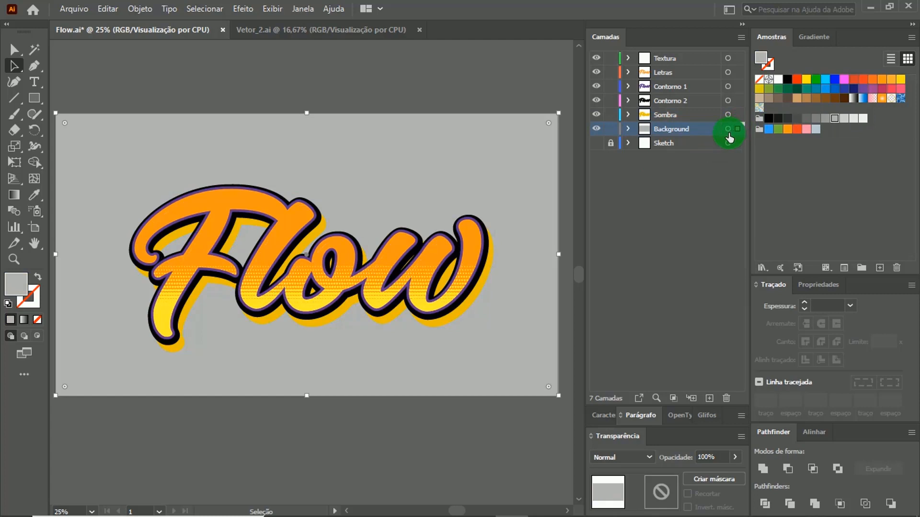
{"action": "left_click", "coordinate": [901, 85]}
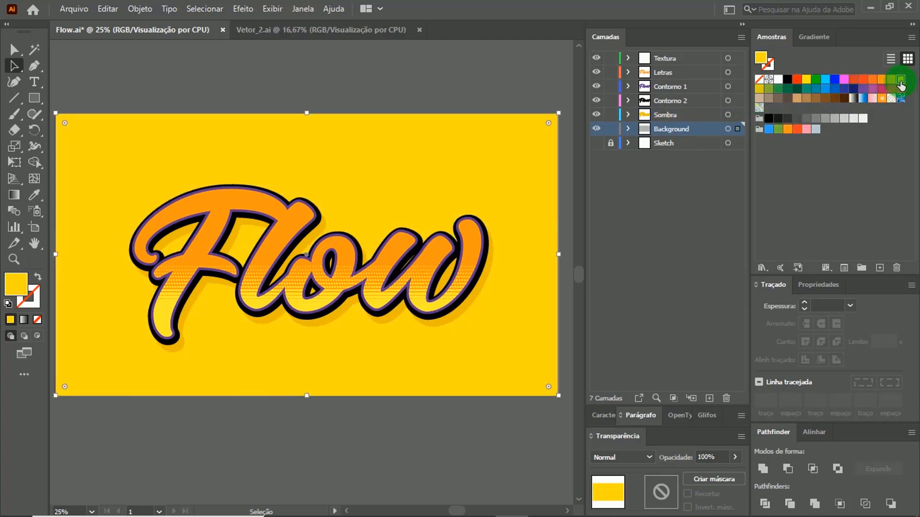
{"action": "left_click", "coordinate": [520, 72]}
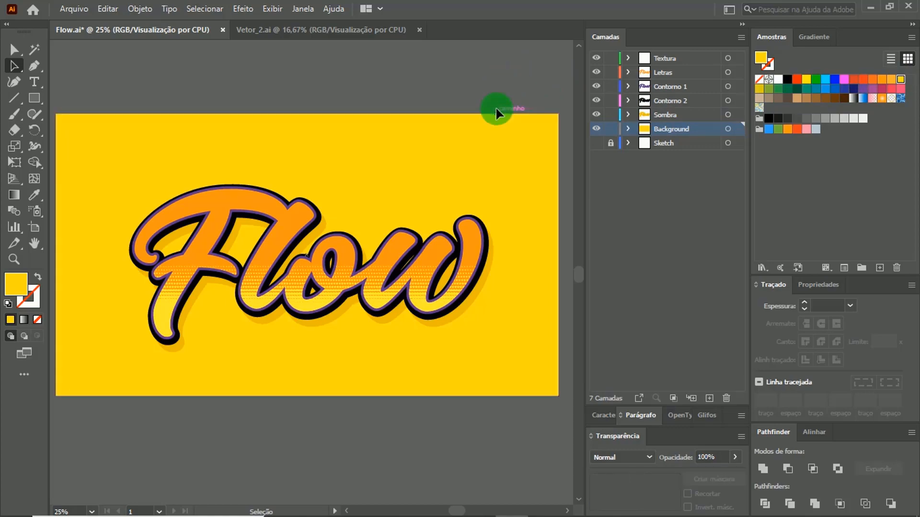